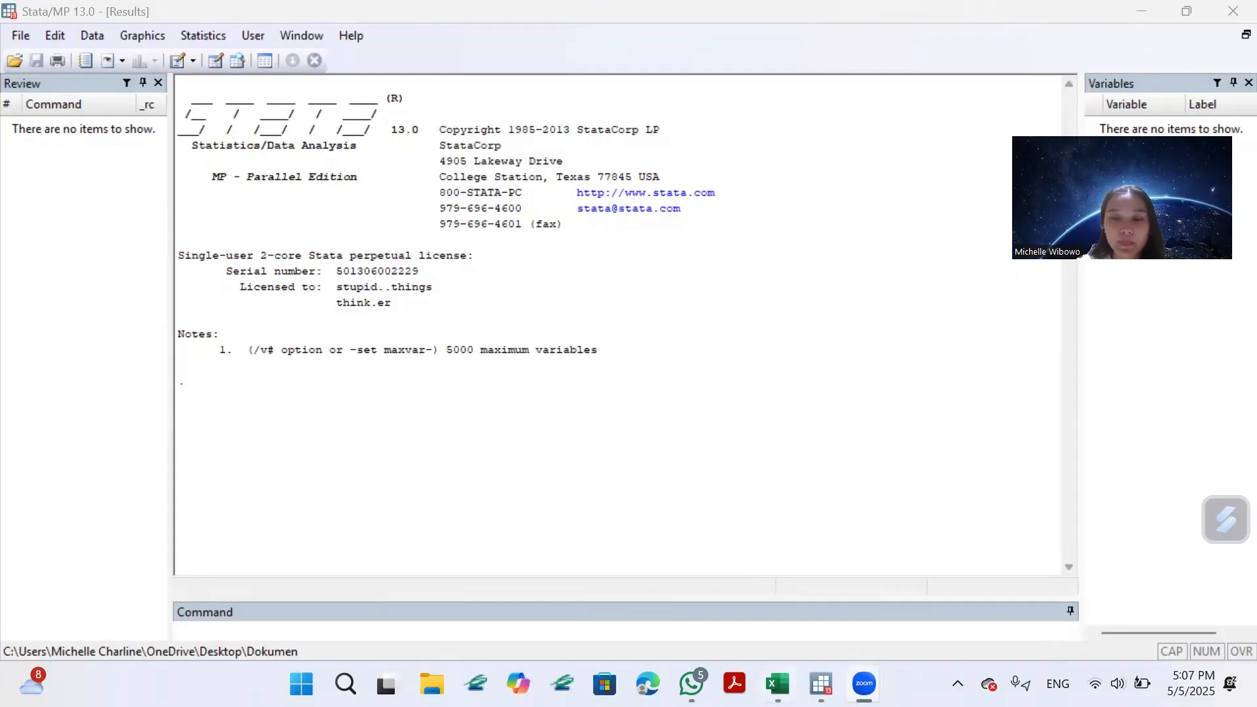
Switch to the Excel workbook and copy the indicator data with its headers, B2:Y41, from the indikator sheet.
left_click(778, 683)
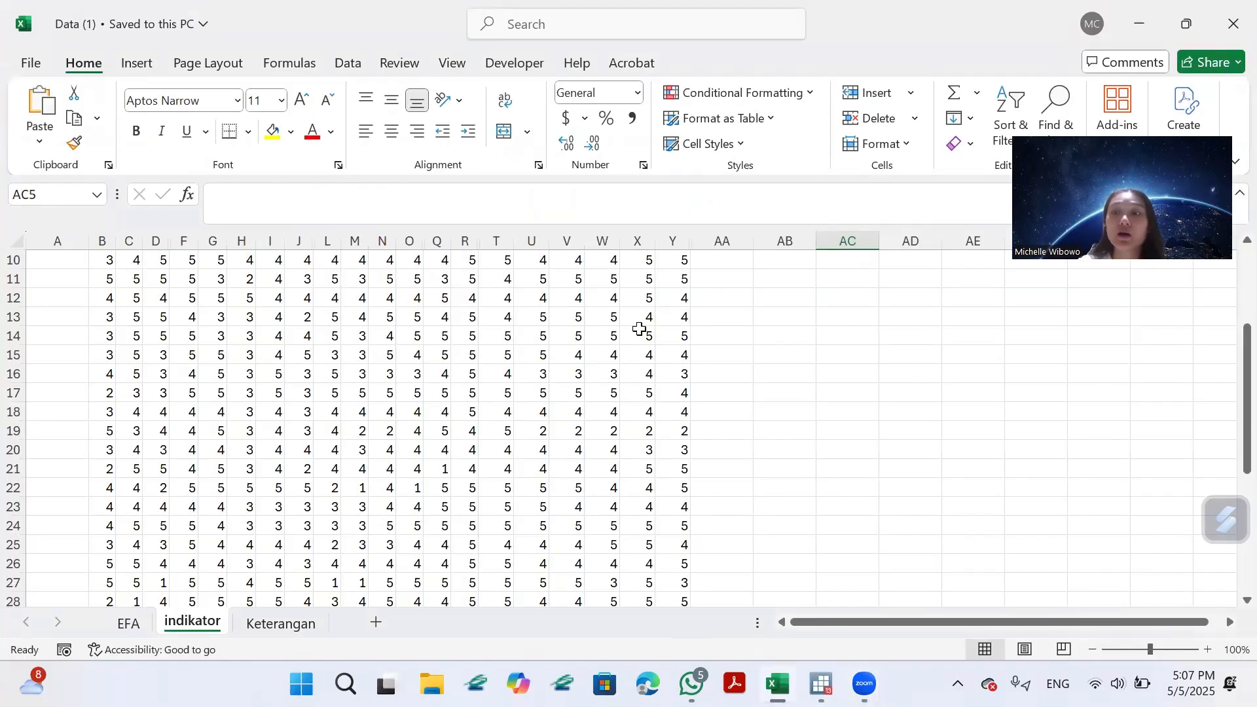
scroll(642, 328, "up", 3)
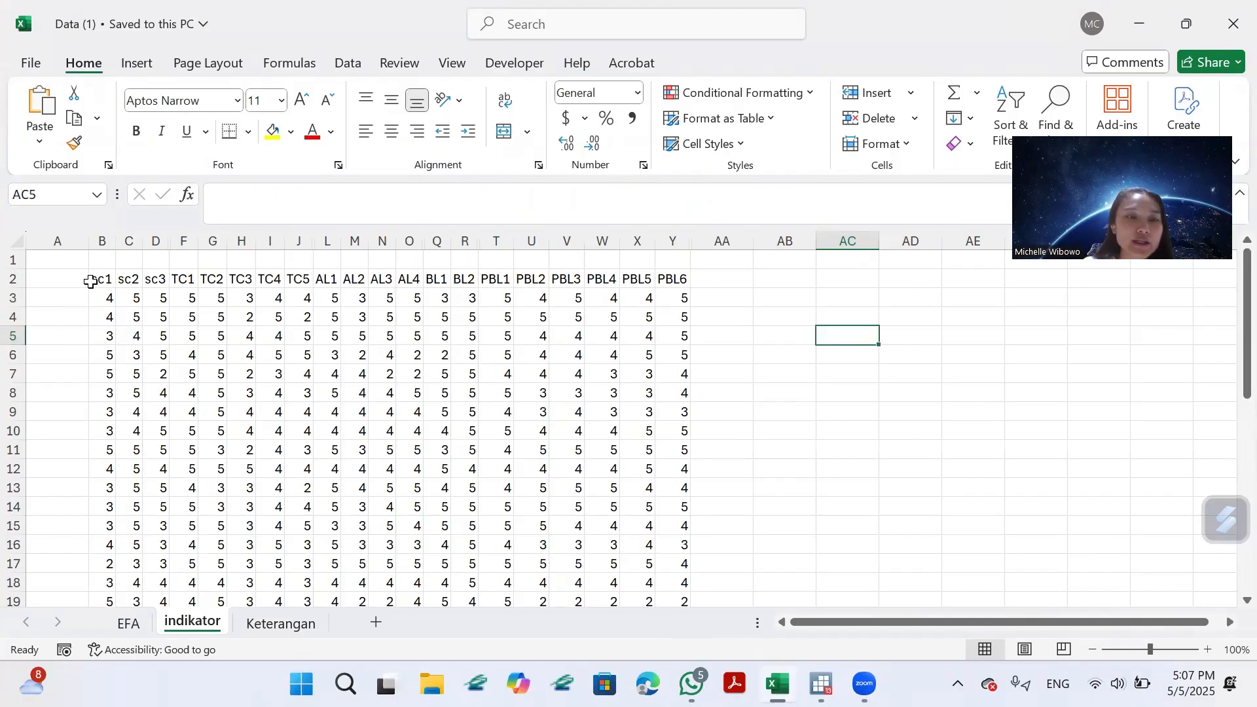
left_click_drag(92, 281, 674, 567)
key("ctrl+c")
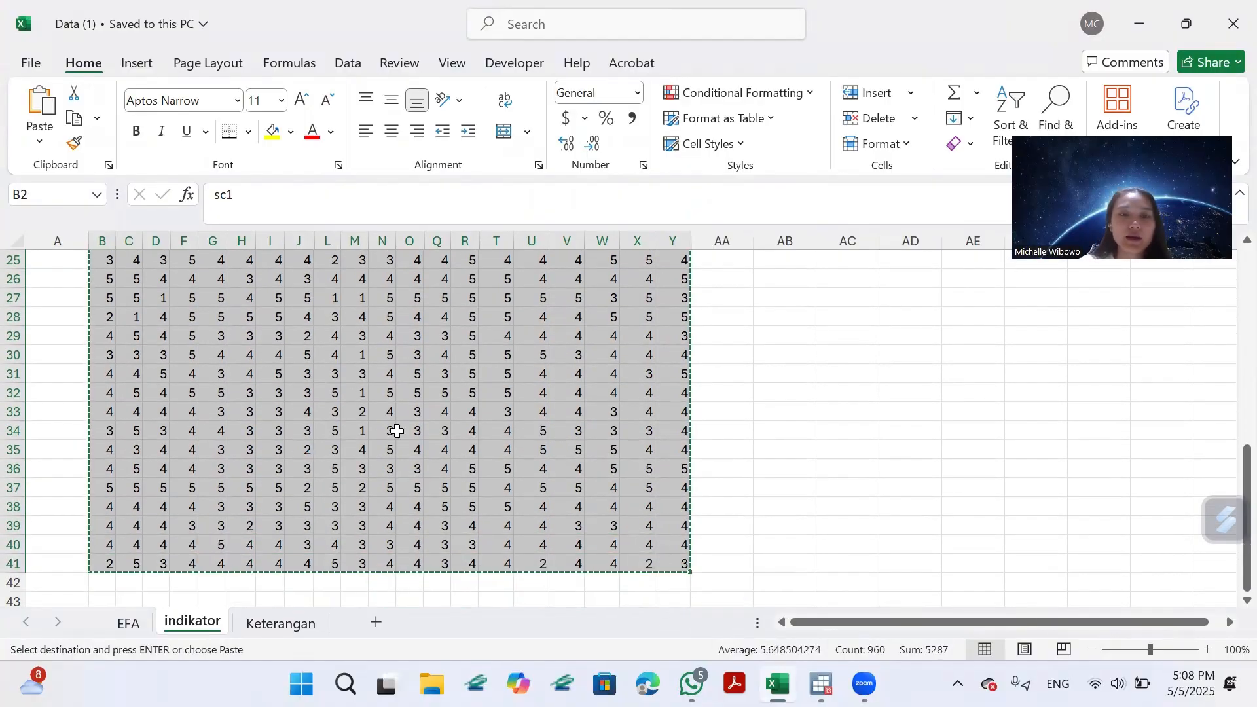
scroll(393, 426, "up", 8)
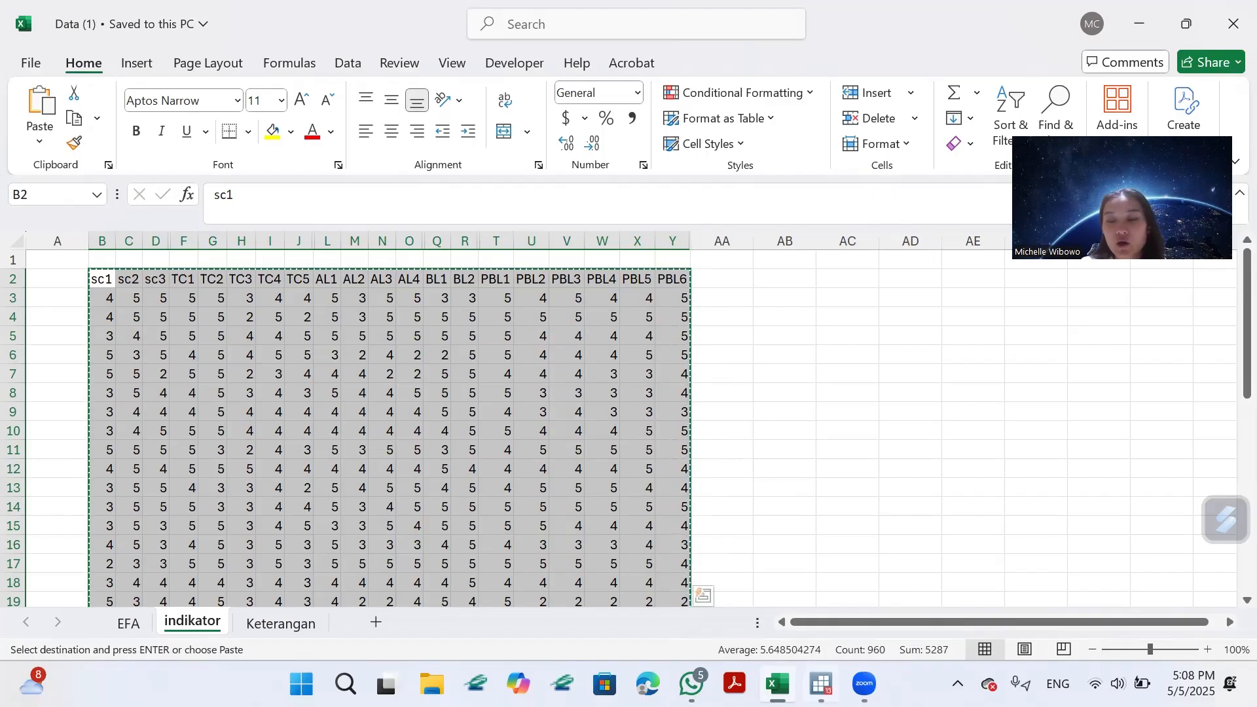
Switch to Stata and begin a formatted log named STATA AFL 3 STATISTIK EFA in the Downloads folder.
left_click(822, 684)
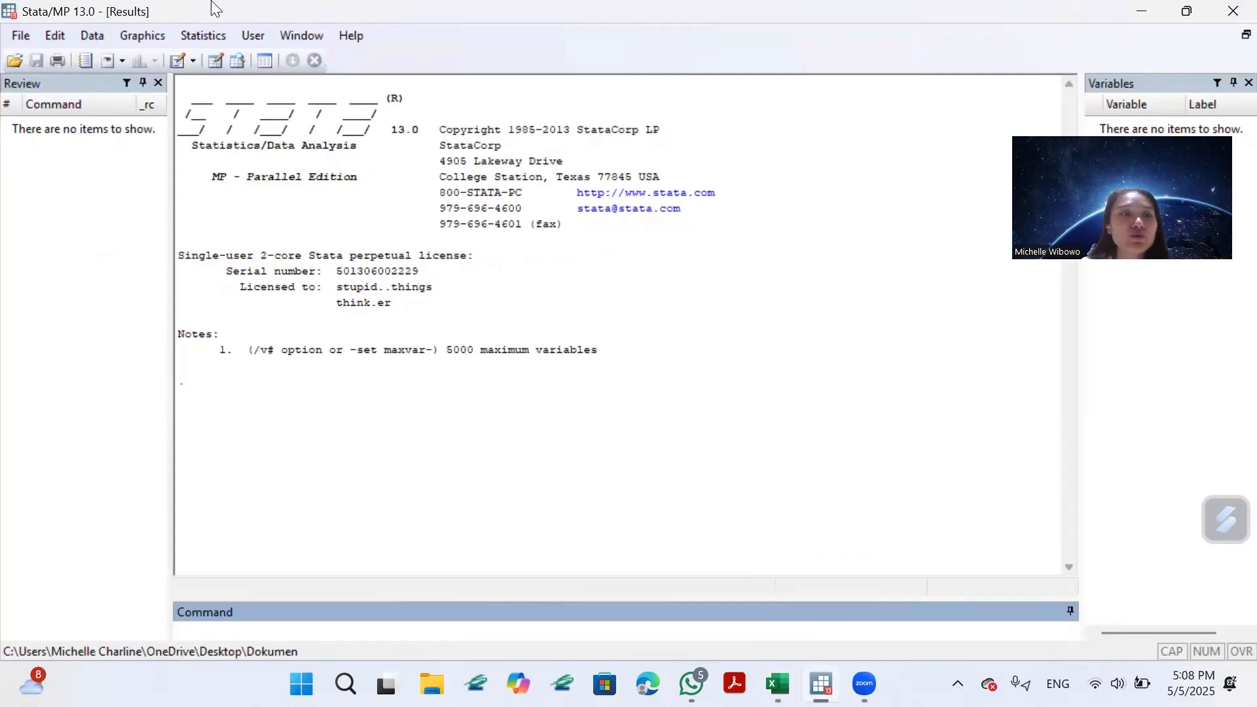
left_click(20, 35)
mouse_move(104, 219)
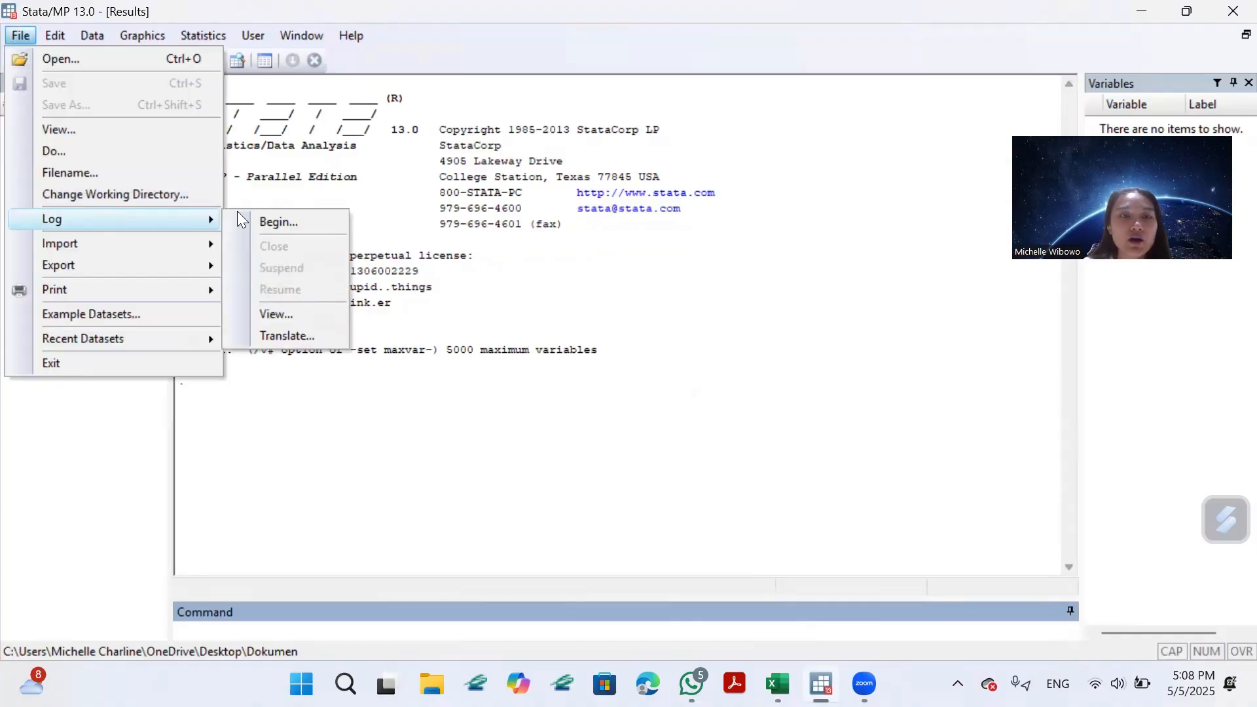
left_click(280, 222)
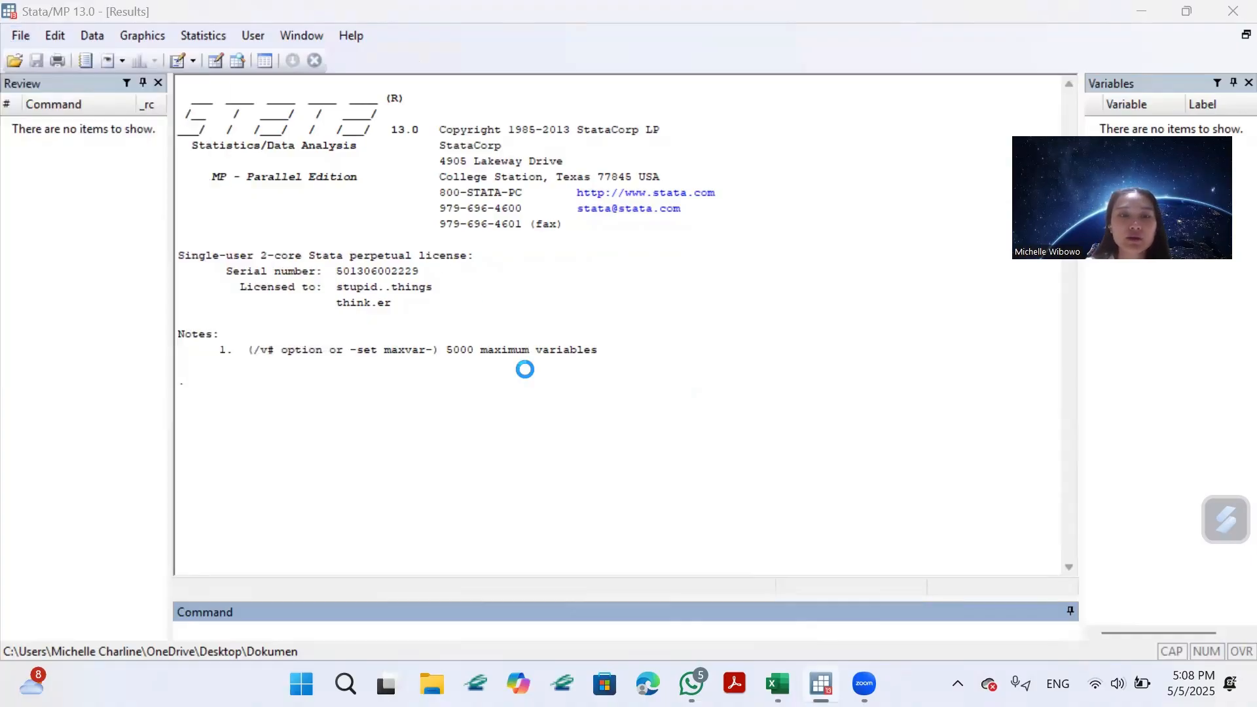
key("BackSpace")
type("SAT")
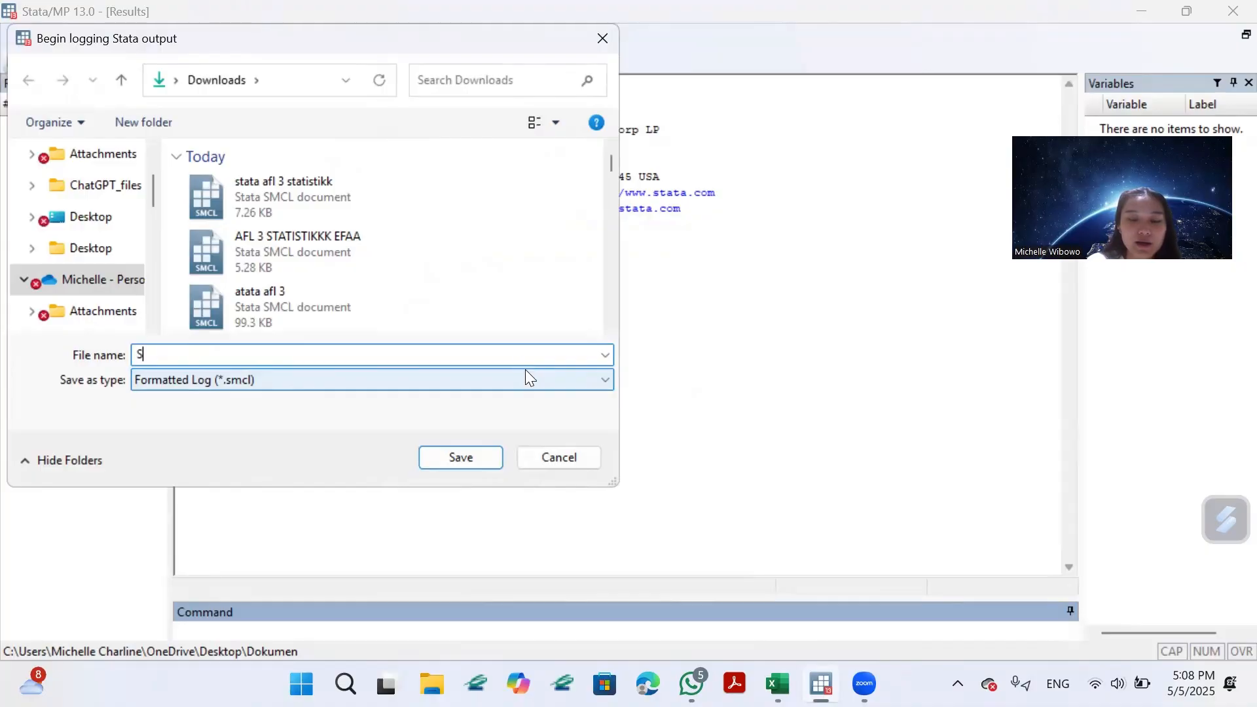
key("BackSpace")
key("BackSpace")
type("TATA ")
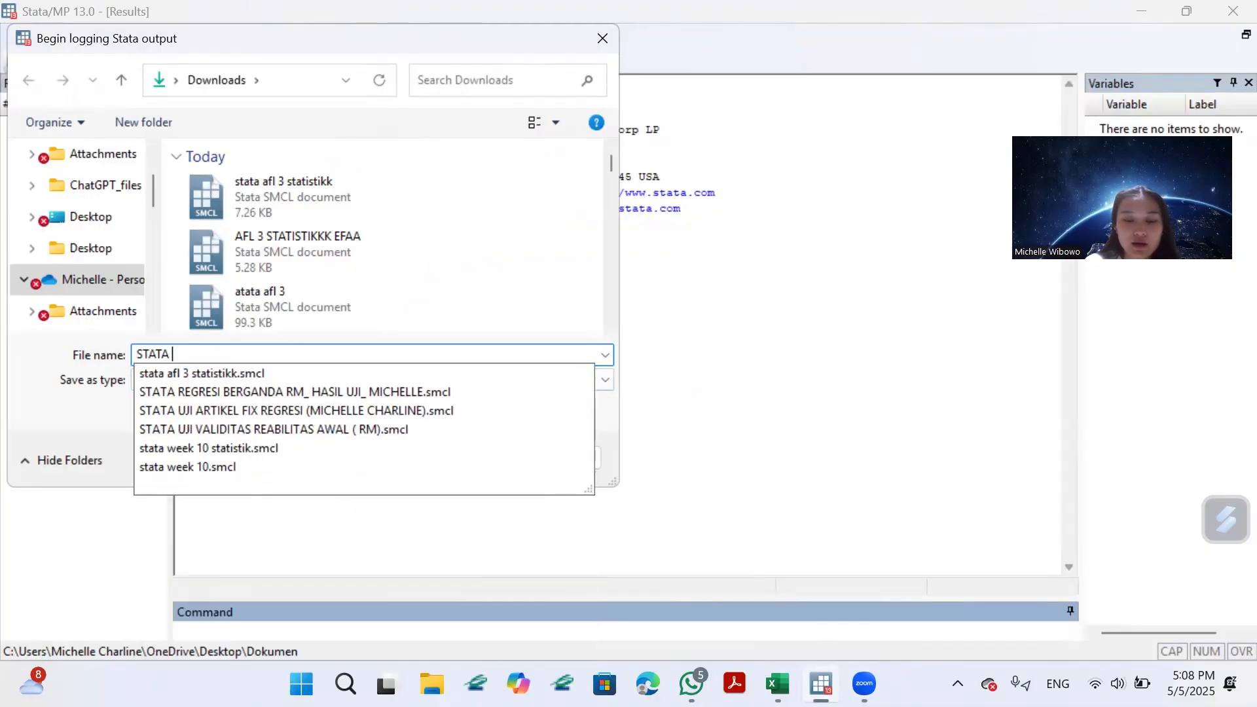
type("AFL 3 SRAR")
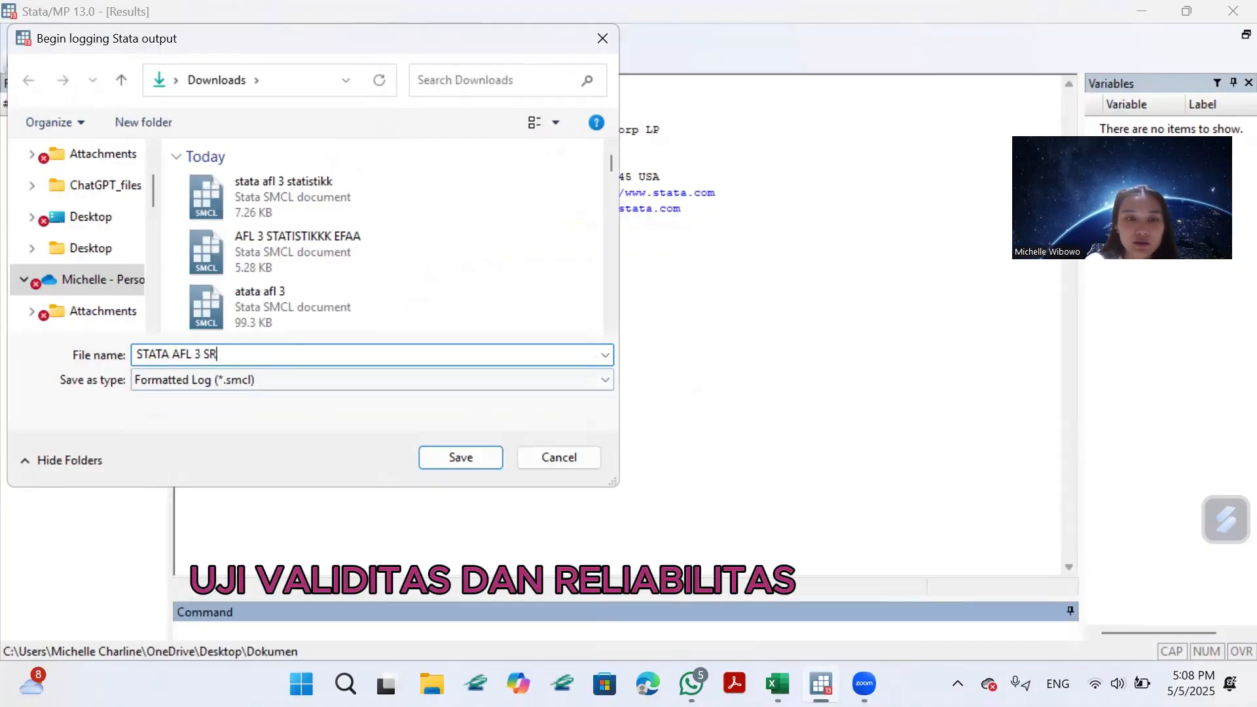
key("BackSpace")
key("BackSpace")
key("BackSpace")
type("TATIST")
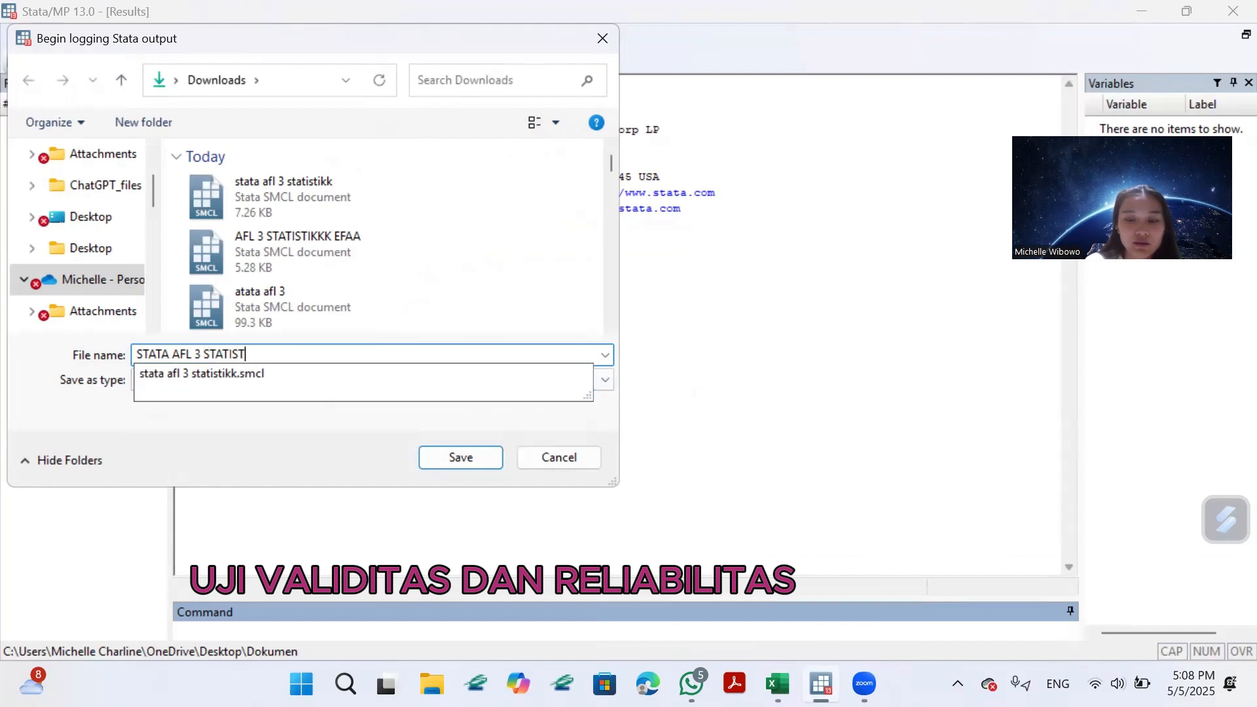
type("IK EFA")
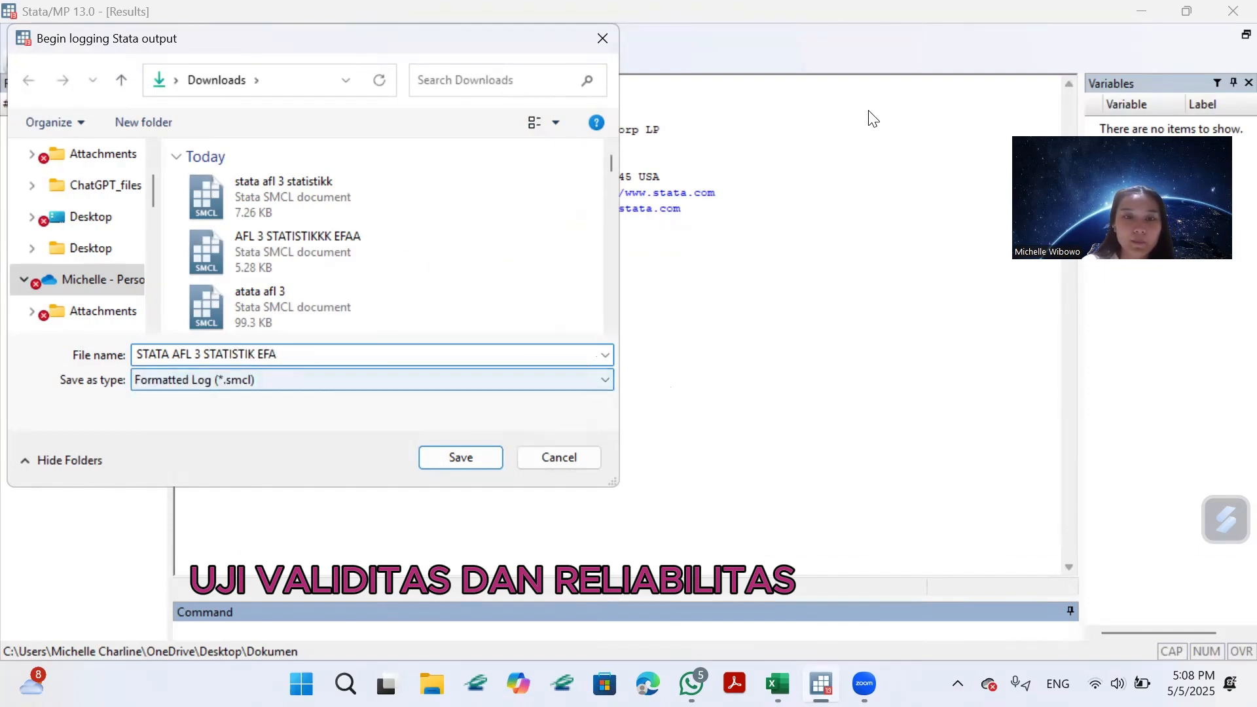
left_click(474, 451)
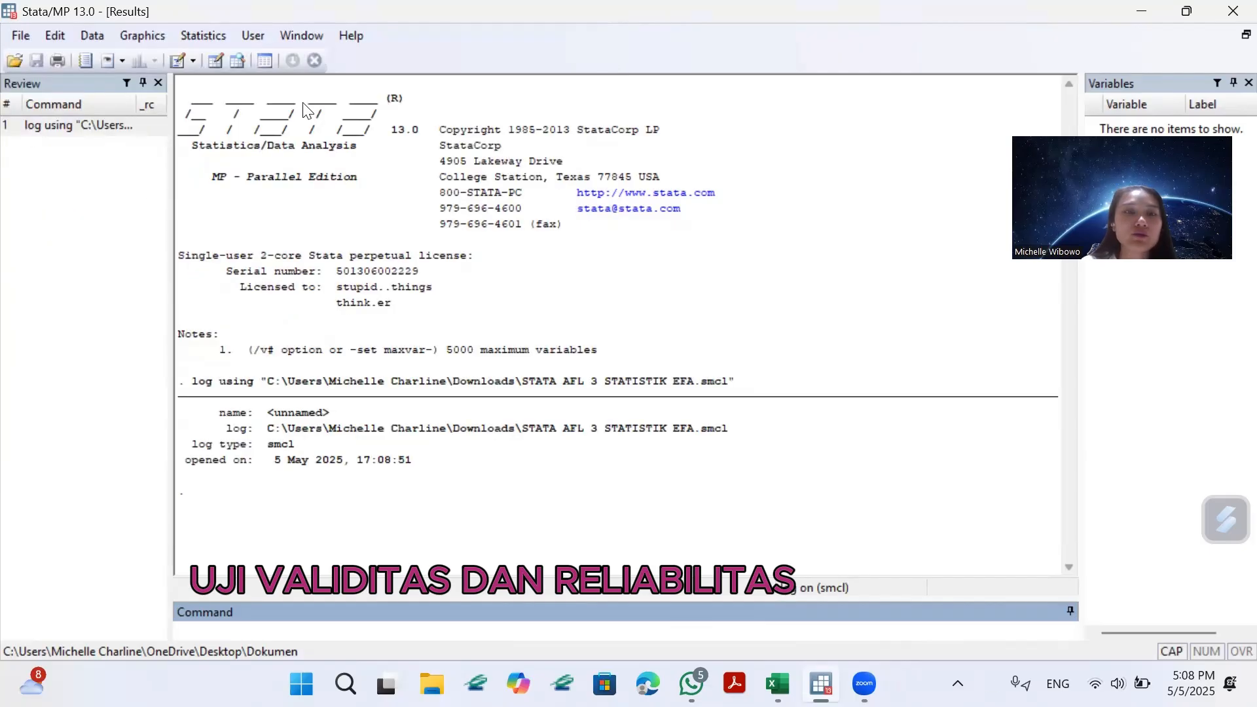
Paste the copied data into the Data Editor with the first row treated as variable names, and return to the results.
left_click(216, 61)
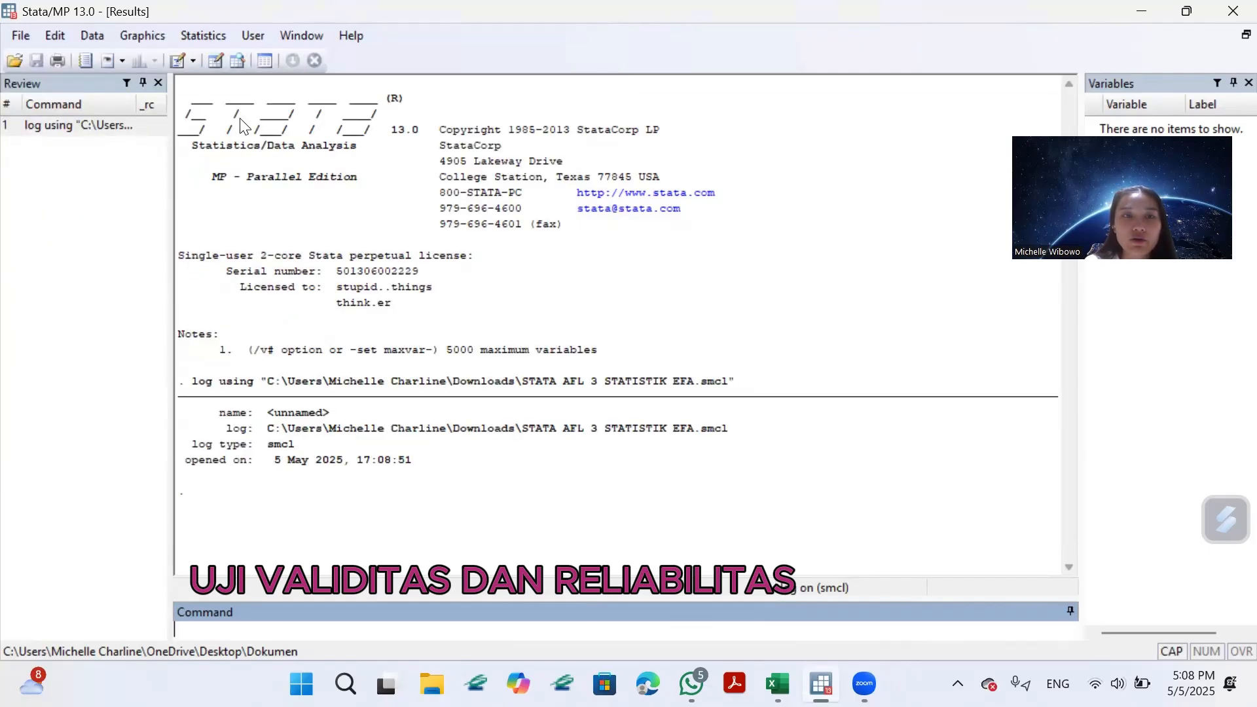
key("ctrl+v")
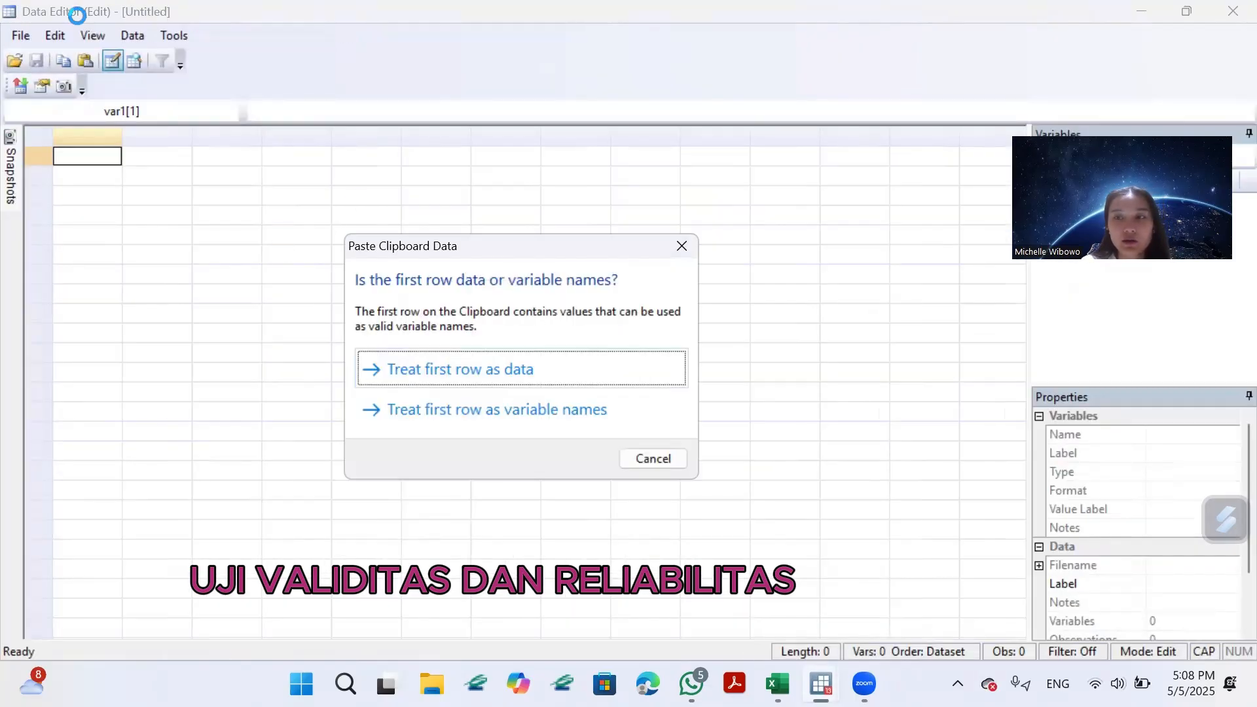
left_click(455, 413)
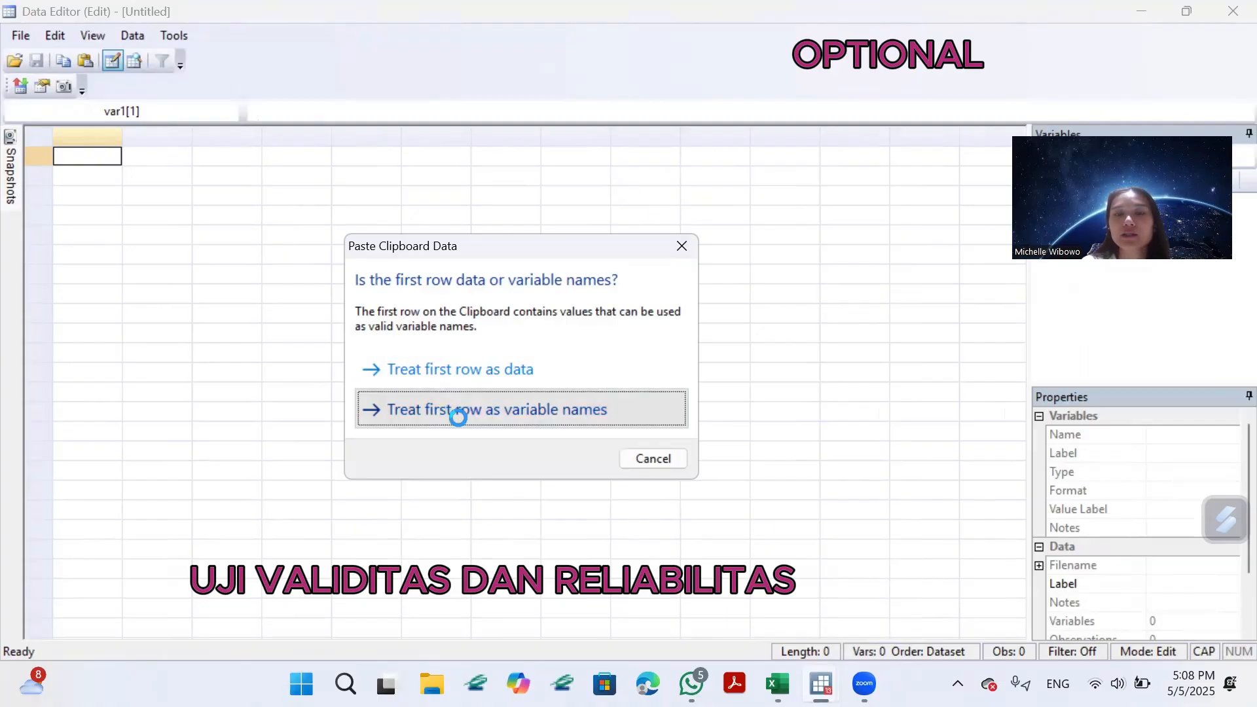
left_click(1145, 12)
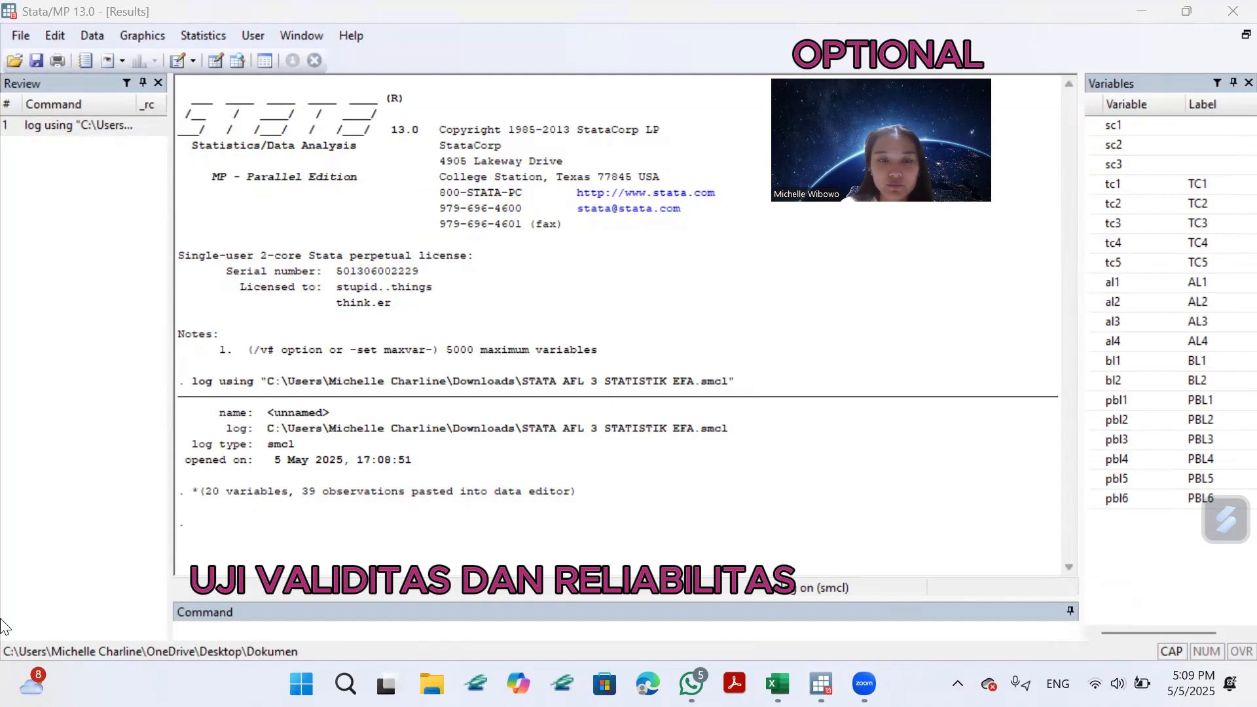
Run the reliability test for the sc items with the command "alpha sc1 sc2 sc3, item".
left_click(247, 627)
type("ALPHA")
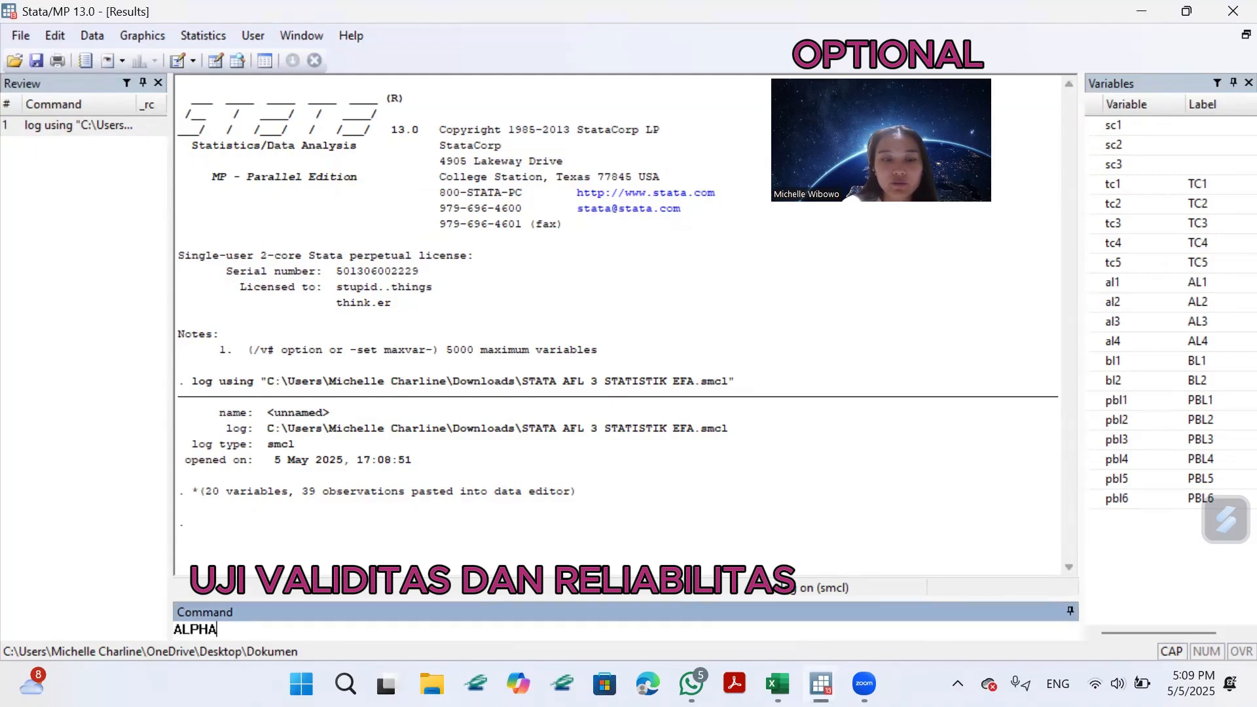
key("BackSpace")
key("BackSpace")
key("BackSpace")
key("BackSpace")
key("Caps_Lock")
type("al")
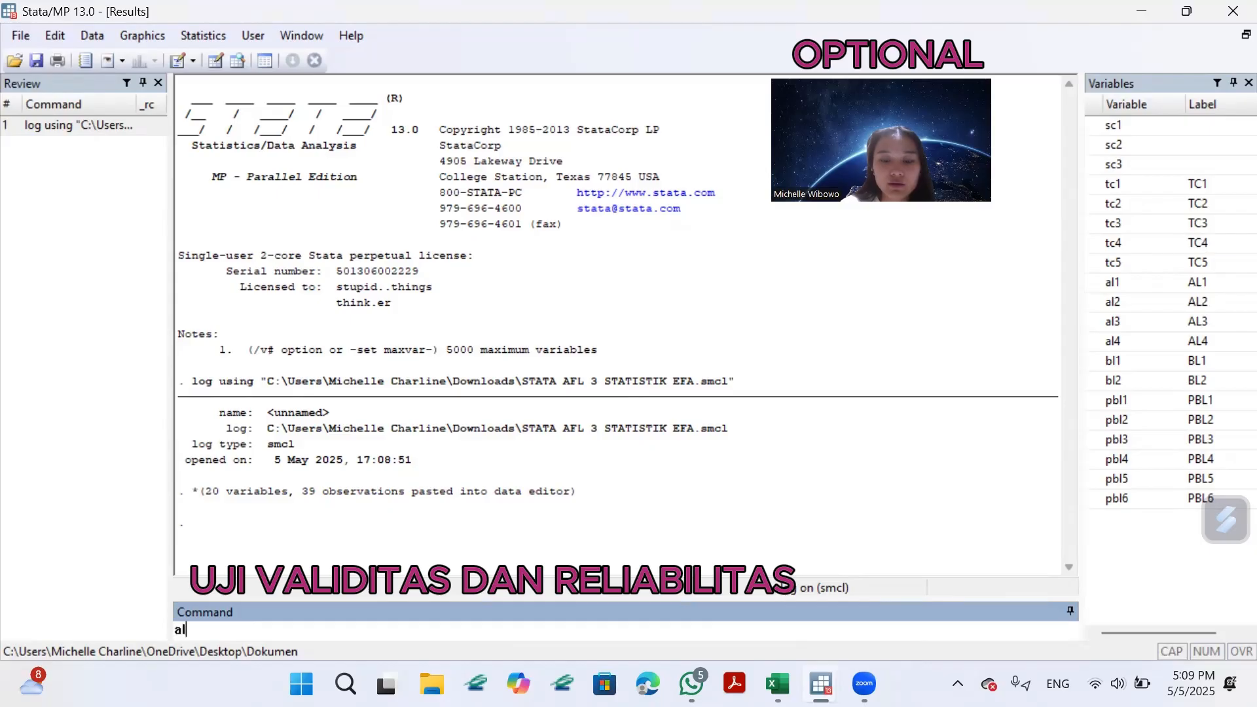
type("pha")
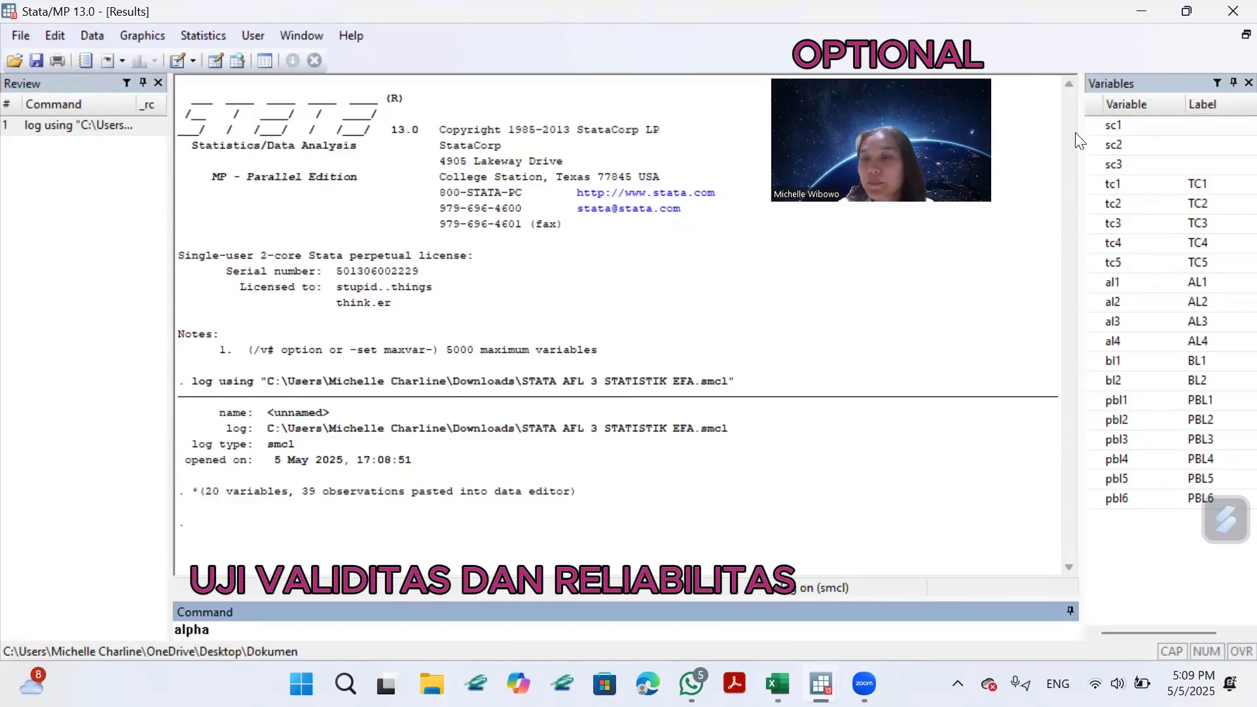
left_click(1090, 144)
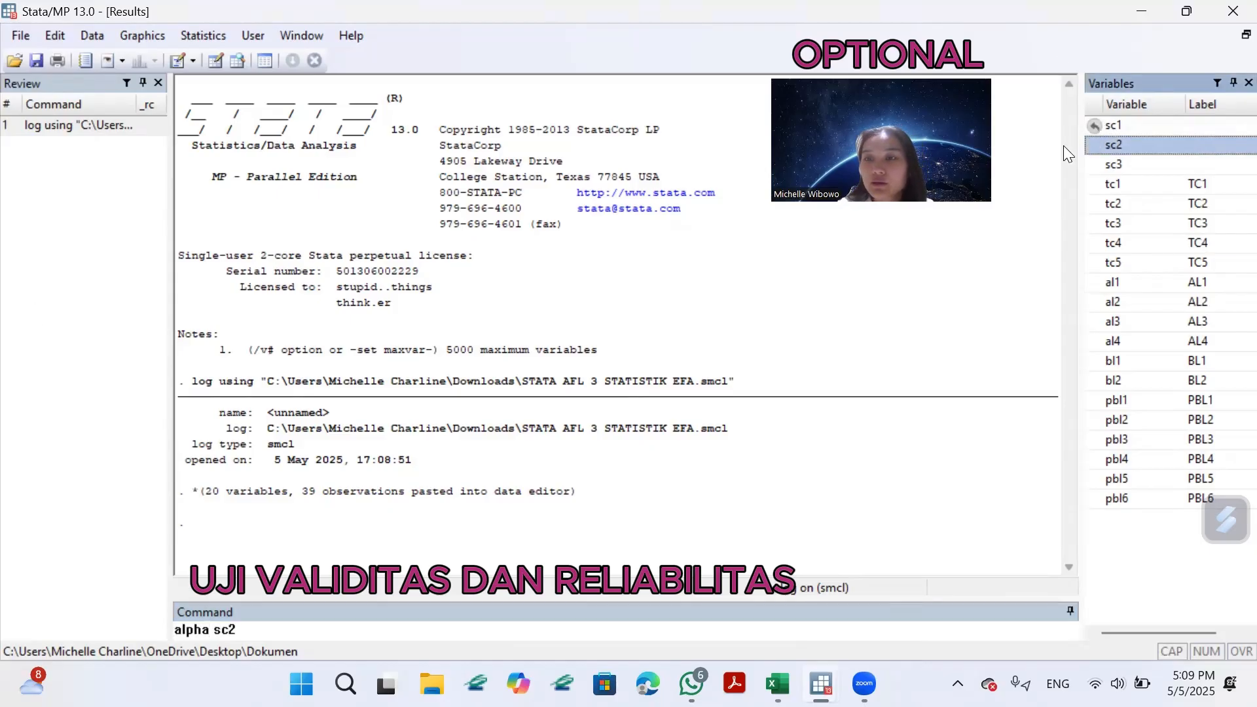
left_click(217, 629)
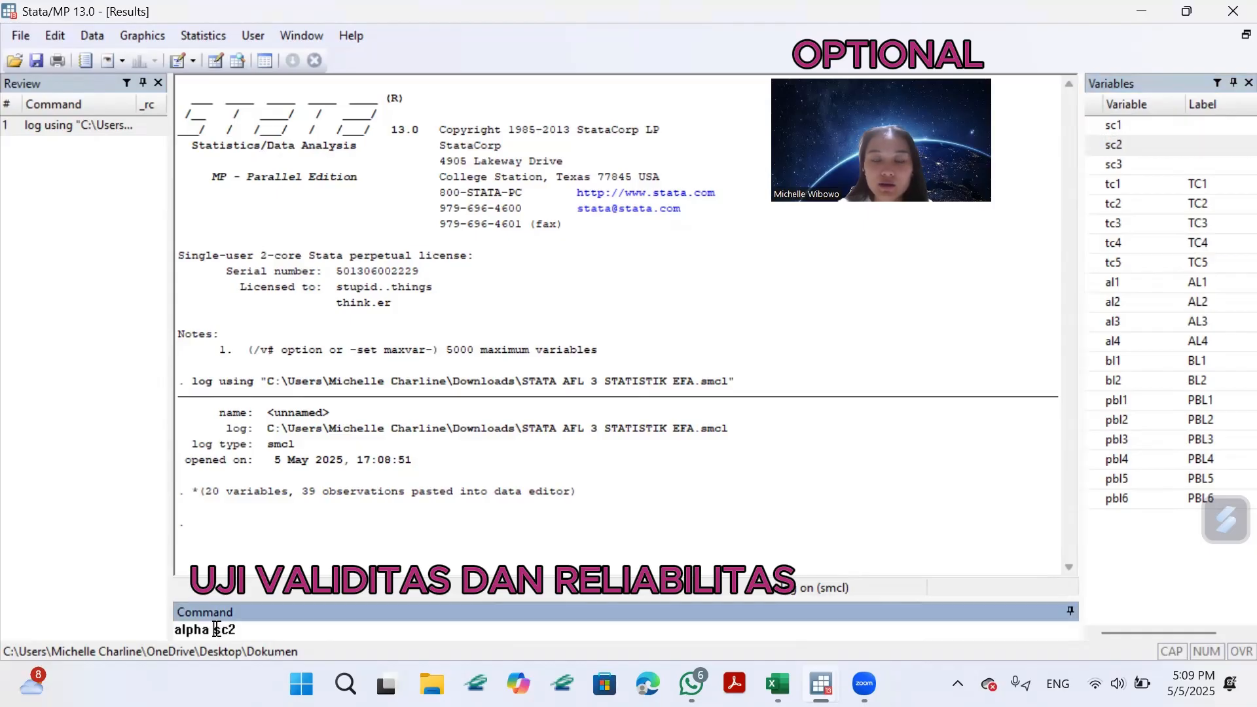
left_click(1108, 125)
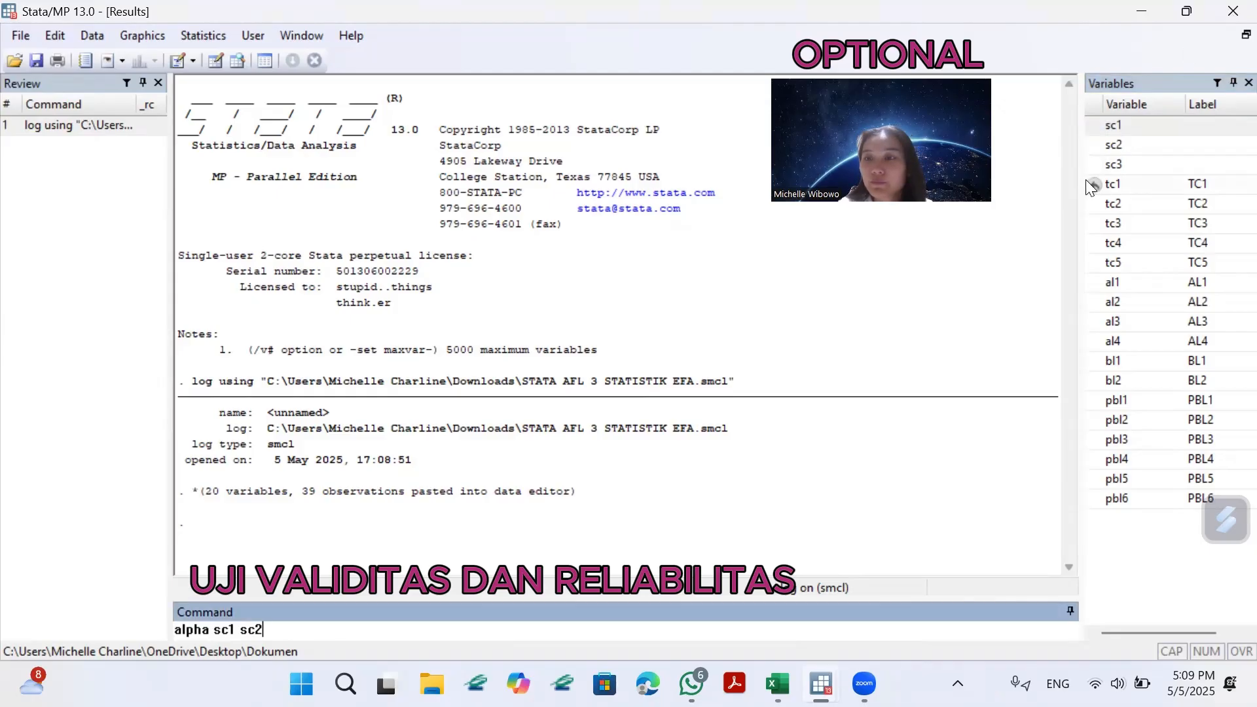
left_click(1113, 164)
left_click(362, 626)
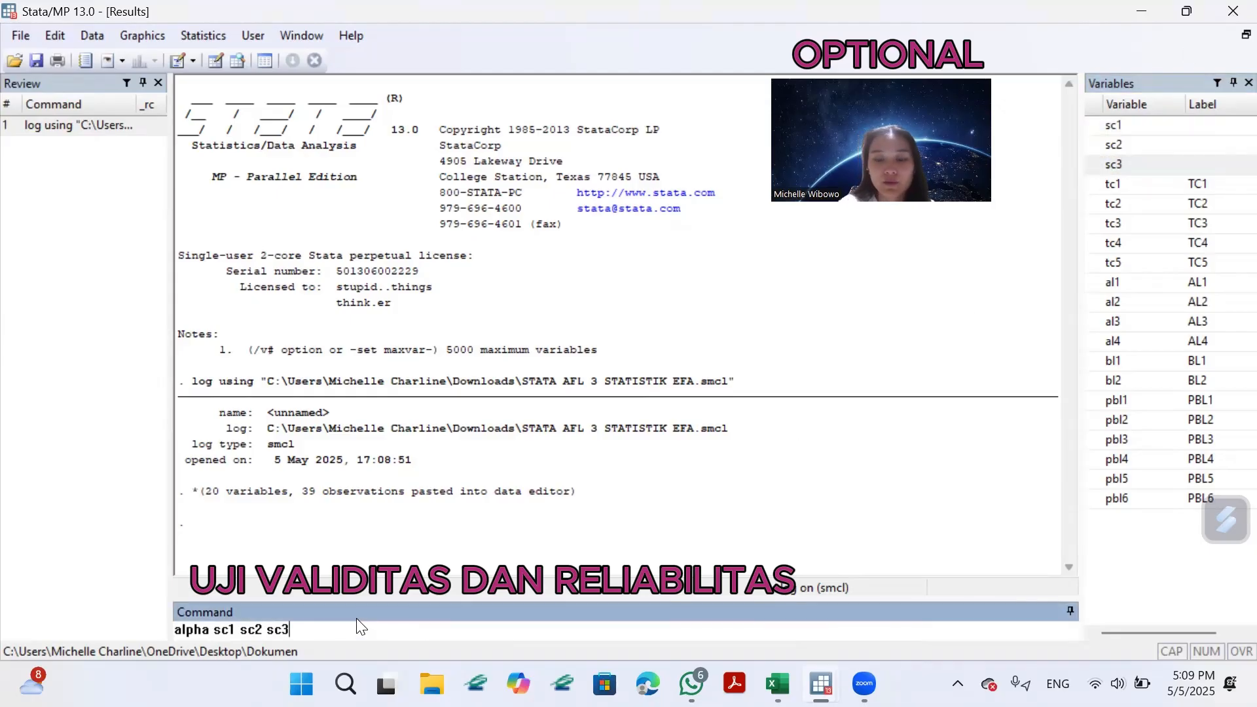
type(", item")
key("Return")
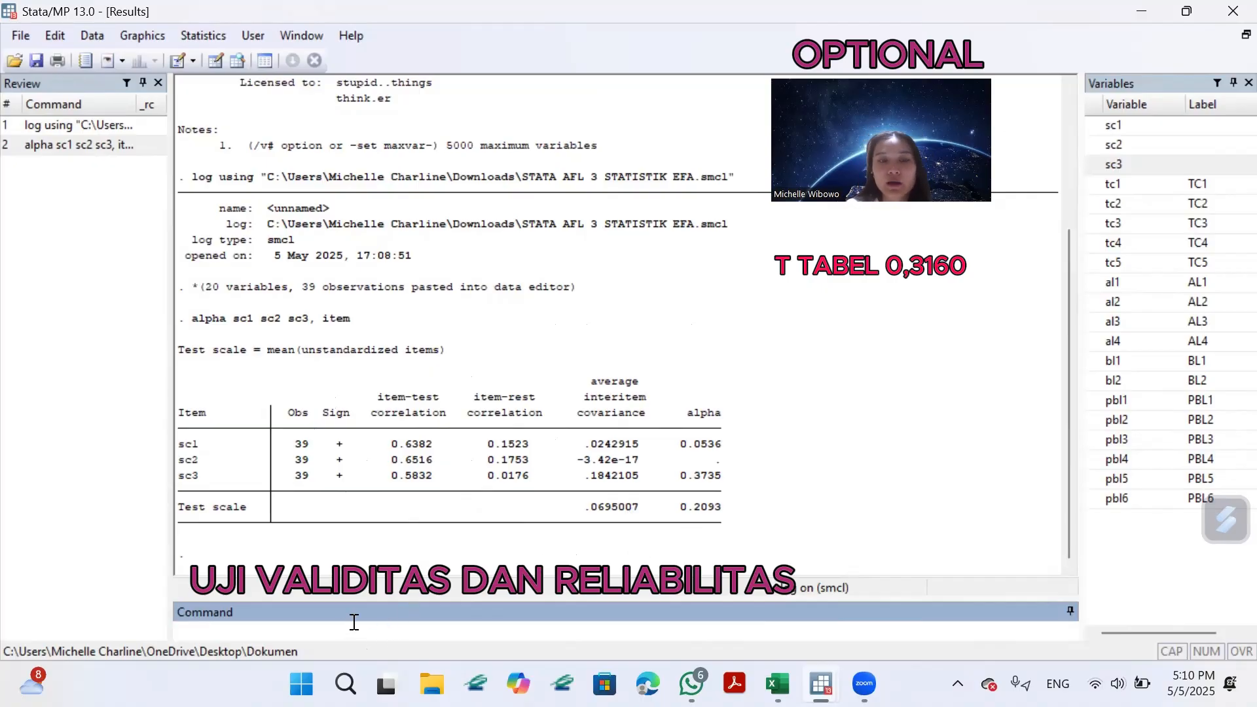
Run the reliability test for the tc items with the command "alpha tc1 tc2 tc3 tc4 tc5, item".
type("ha")
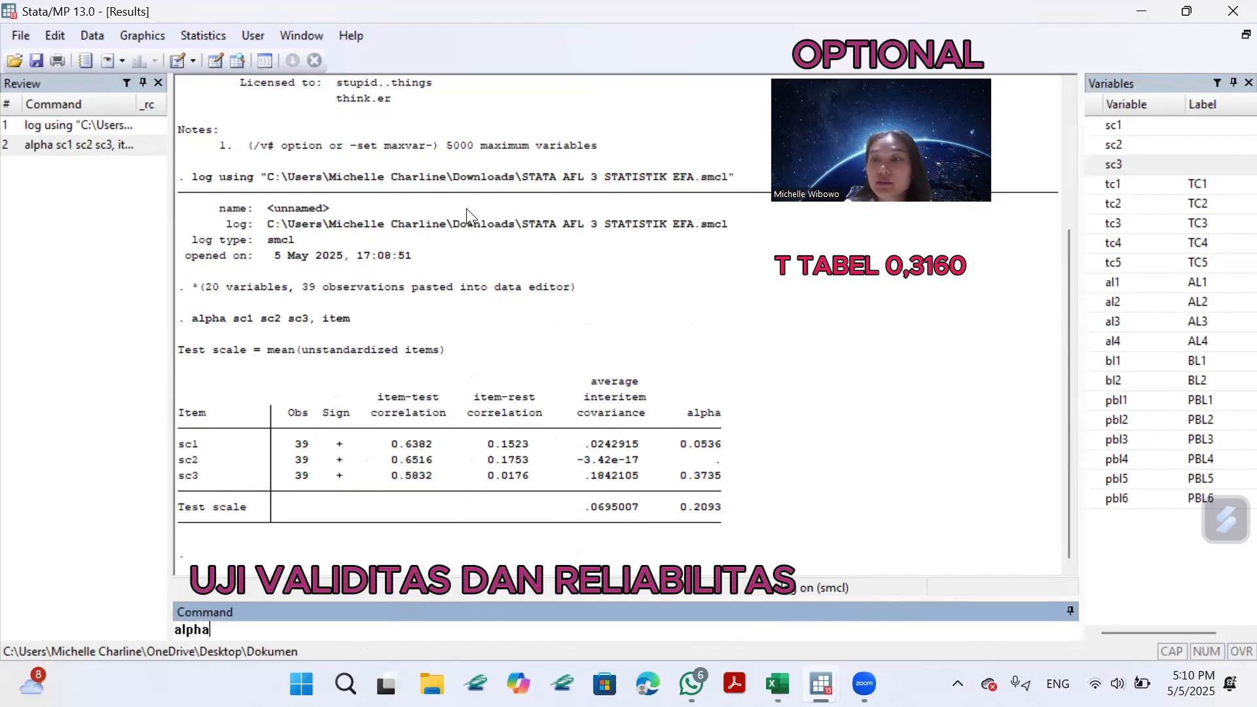
left_click(1095, 185)
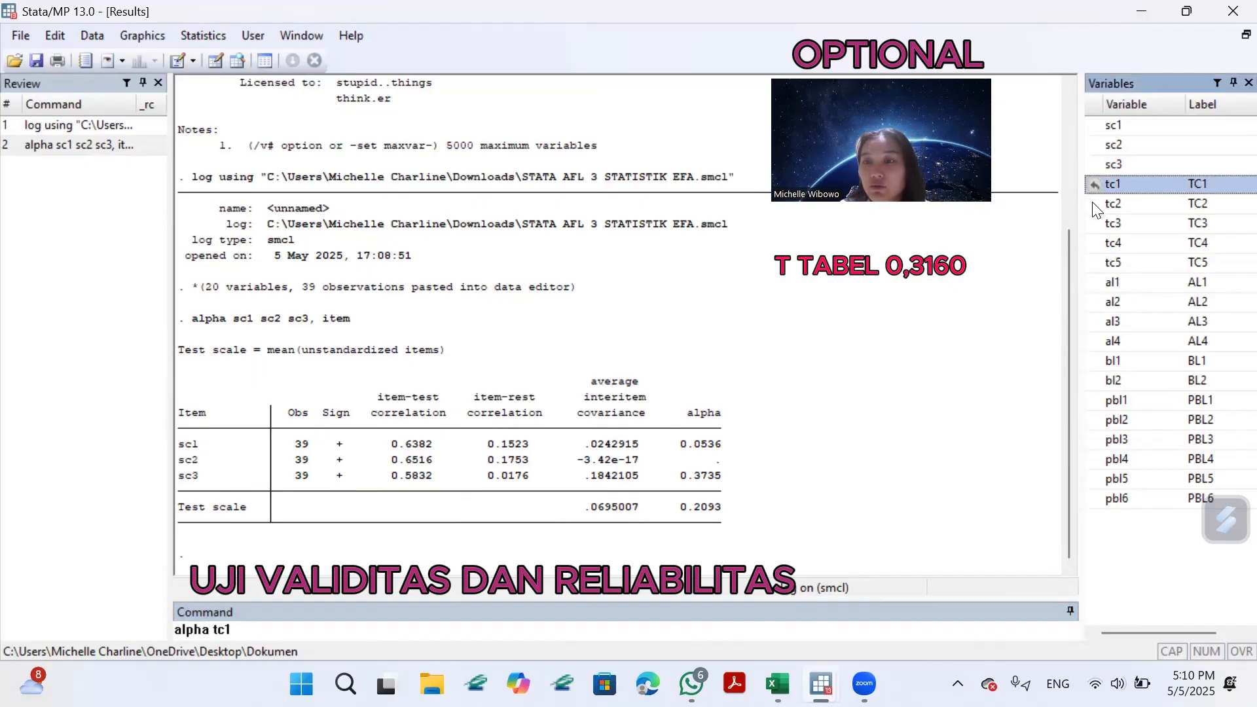
left_click(1094, 203)
left_click(1095, 224)
left_click(1095, 243)
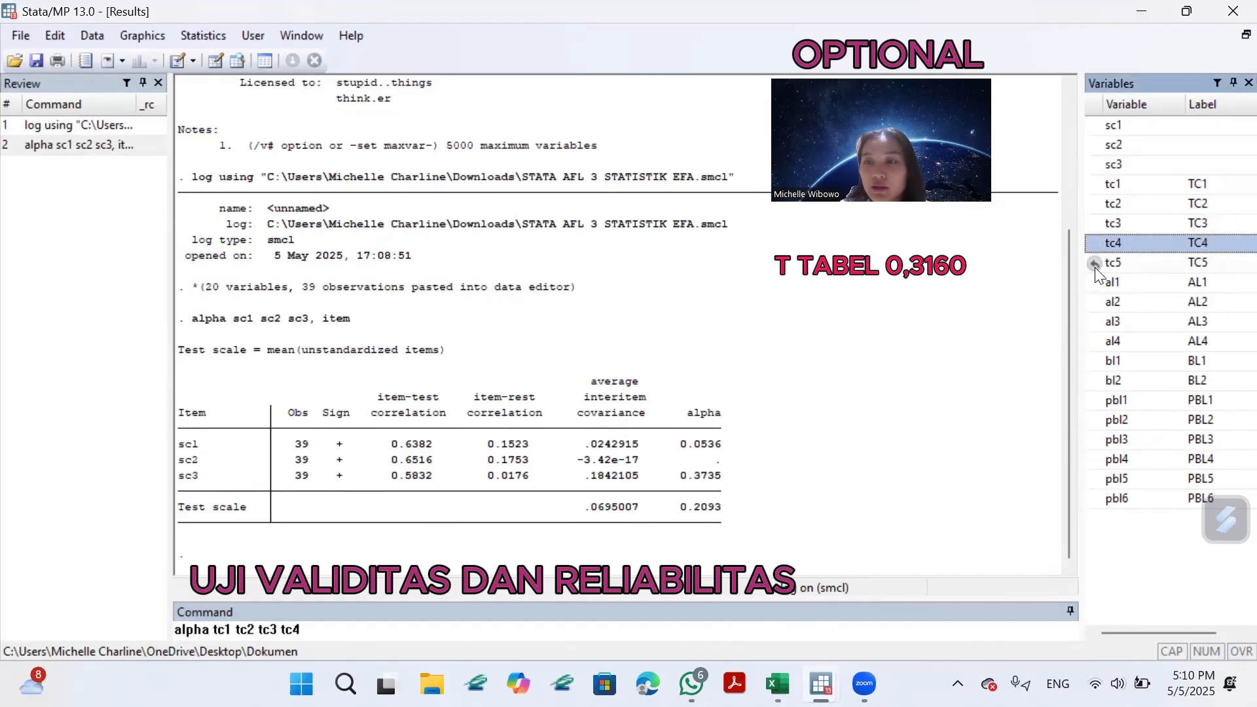
left_click(1094, 263)
left_click(364, 640)
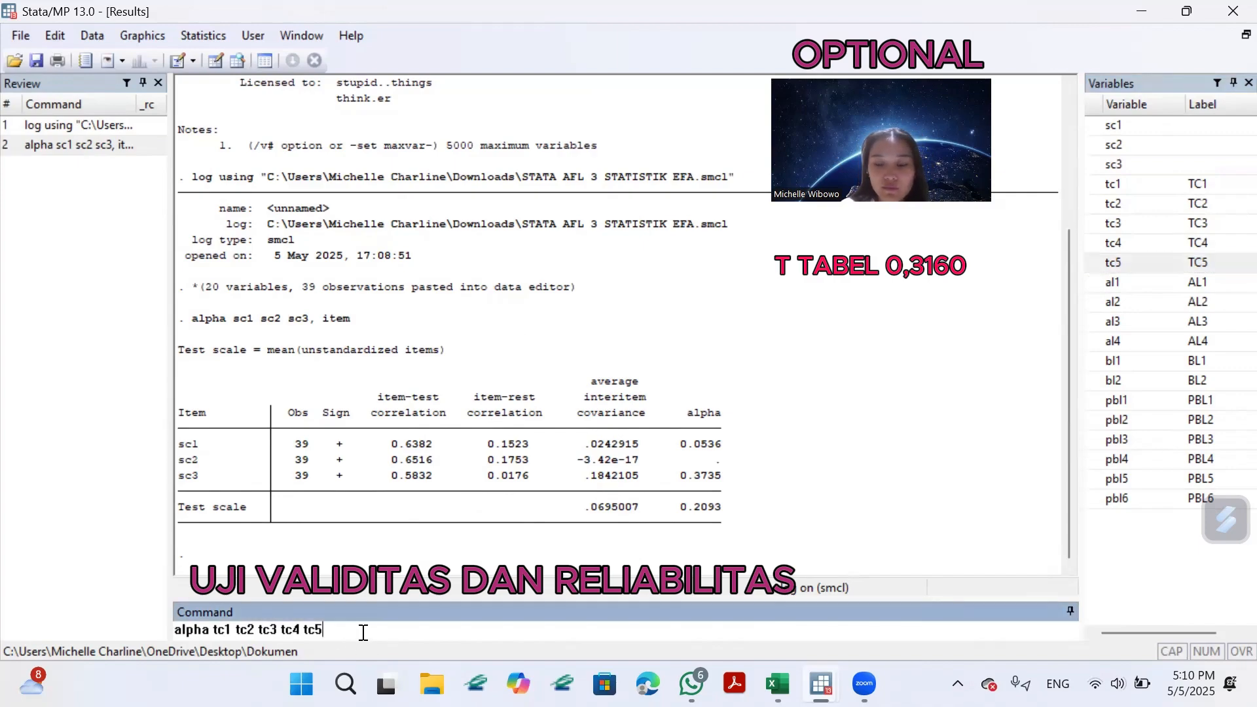
type(", item")
key("Return")
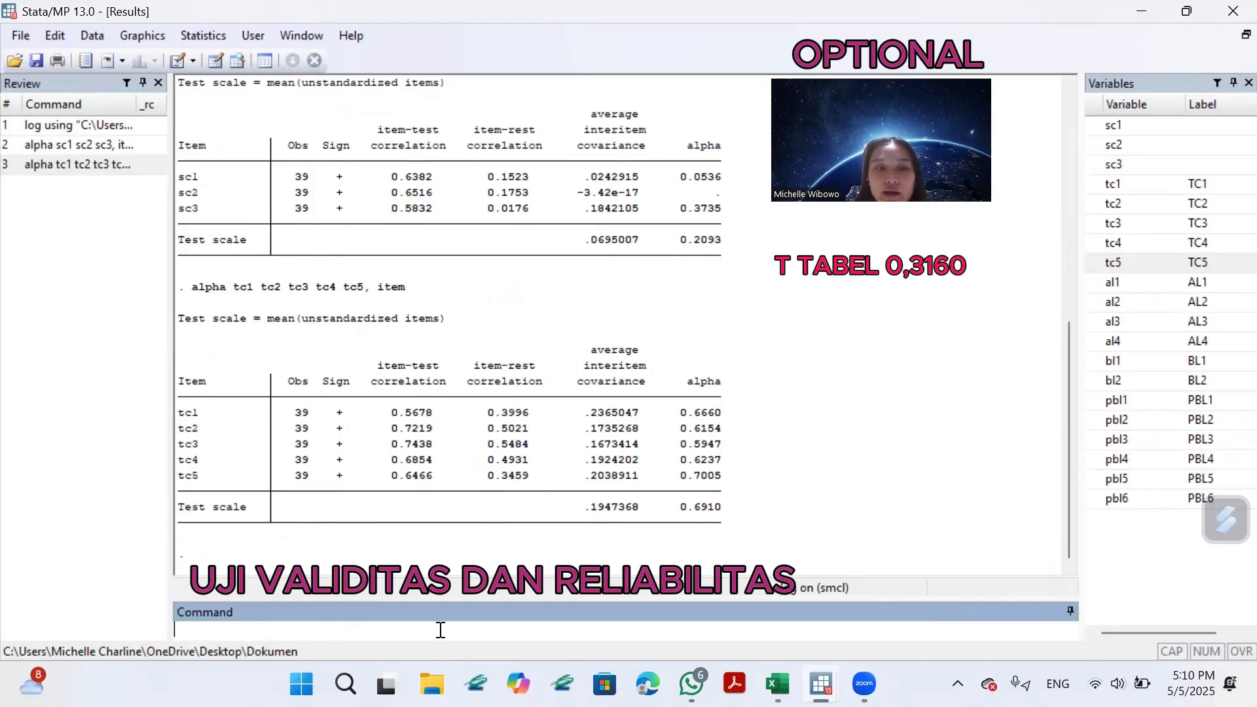
Run the reliability test for the al items with the command "alpha al1 al2 al3 al4, item".
type("alpha")
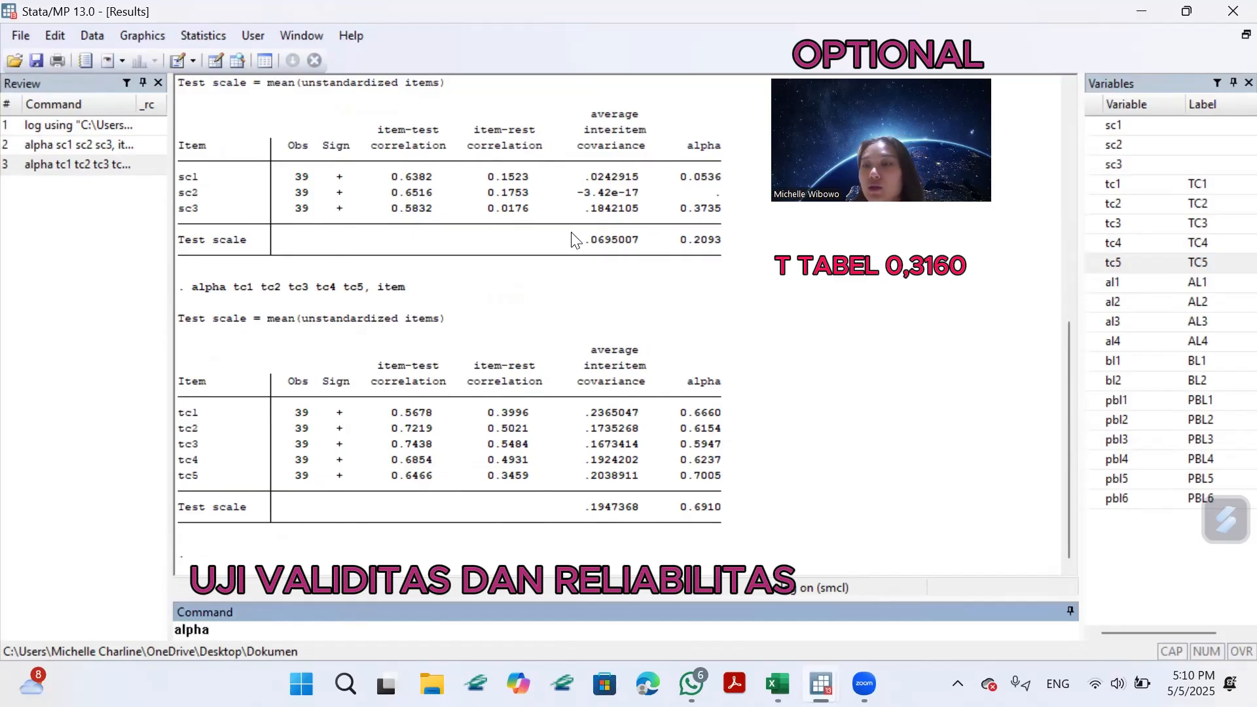
left_click(1097, 285)
left_click(1094, 303)
left_click(1104, 323)
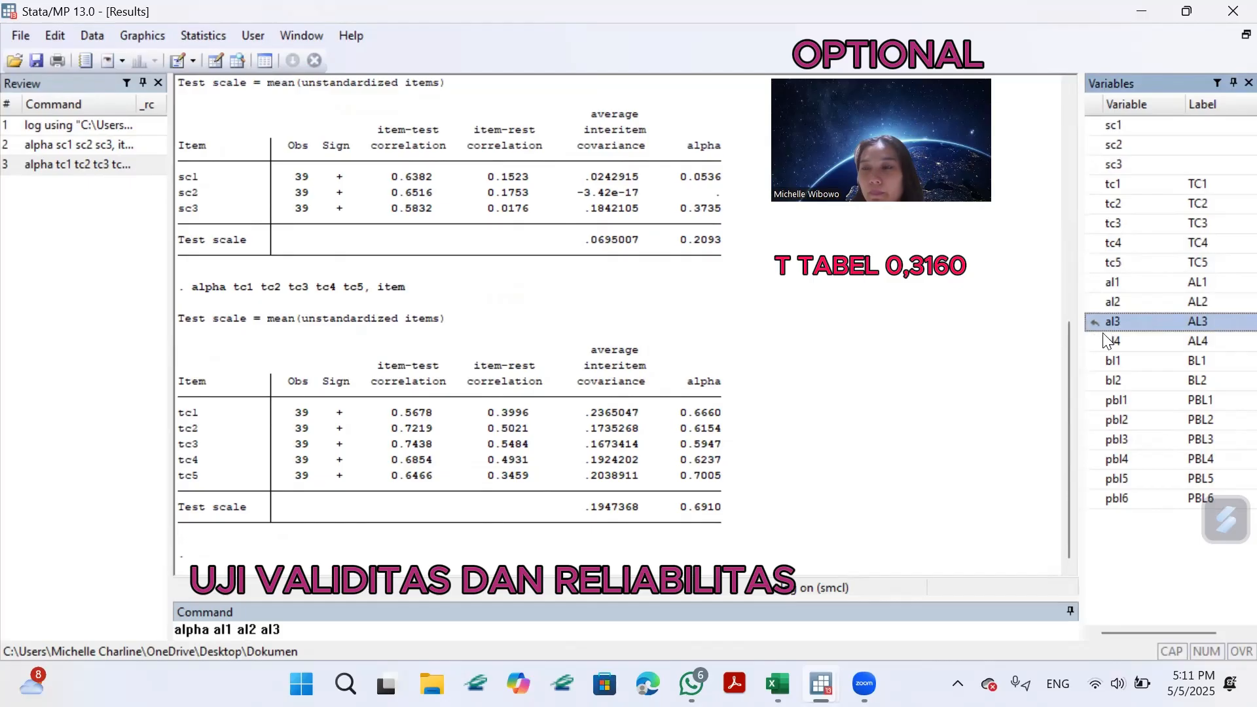
left_click(1095, 341)
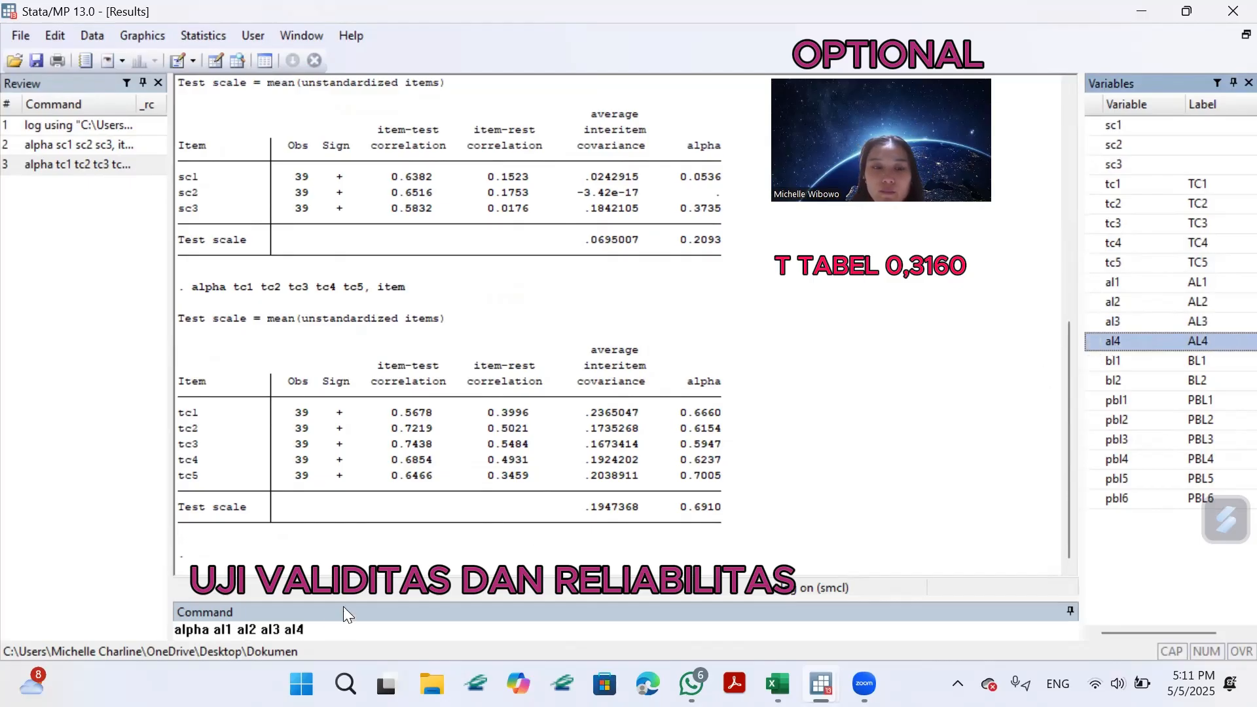
left_click(352, 625)
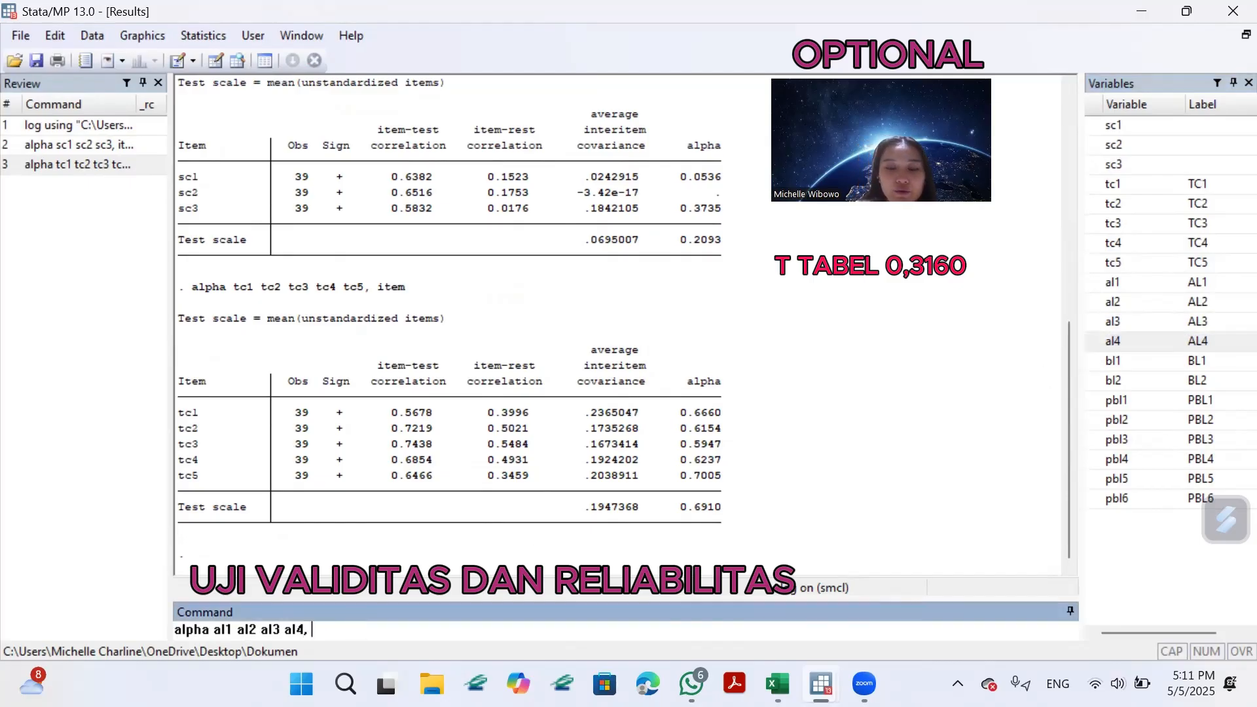
type(", item")
key("Return")
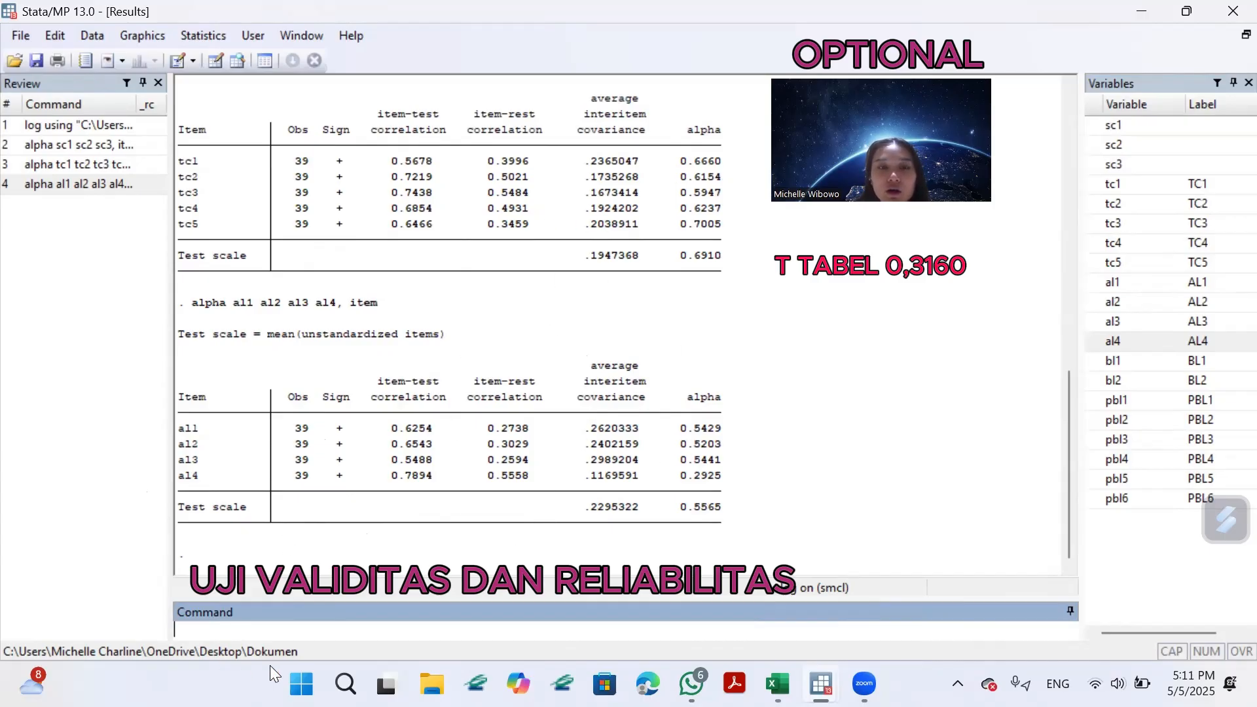
Run the reliability test for the bl items with the command "alpha bl1 bl2, item".
mouse_move(386, 684)
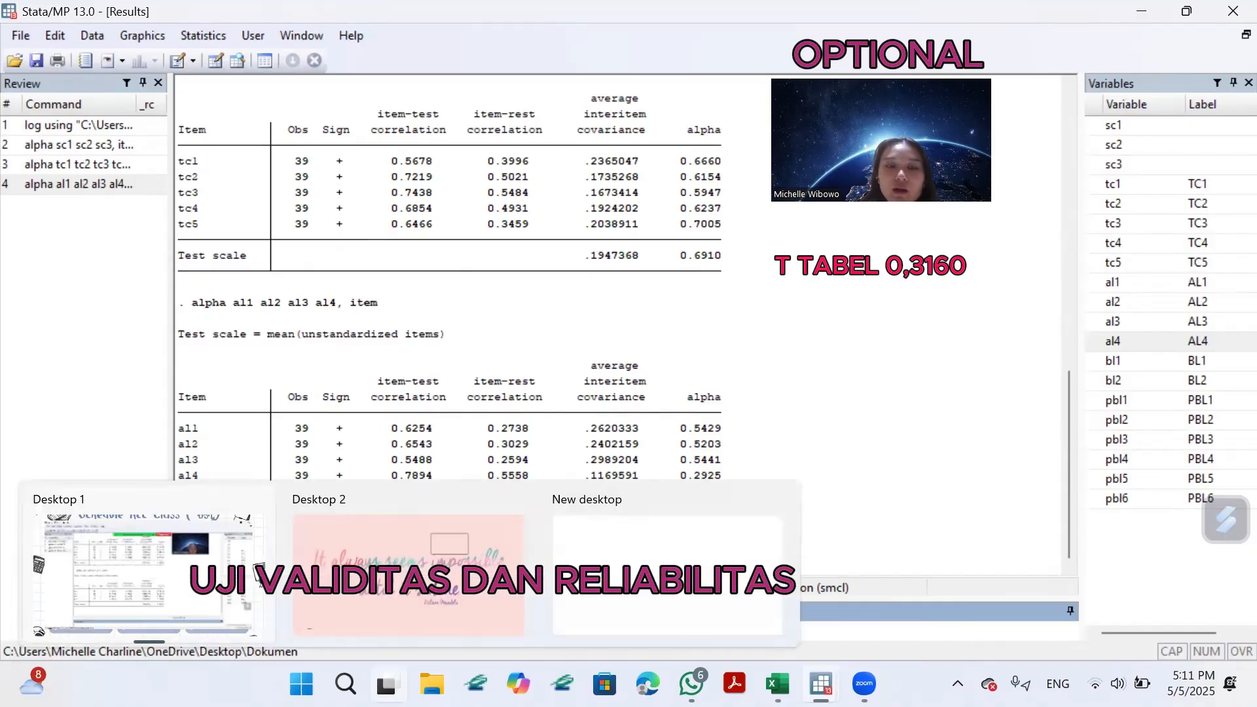
left_click(556, 311)
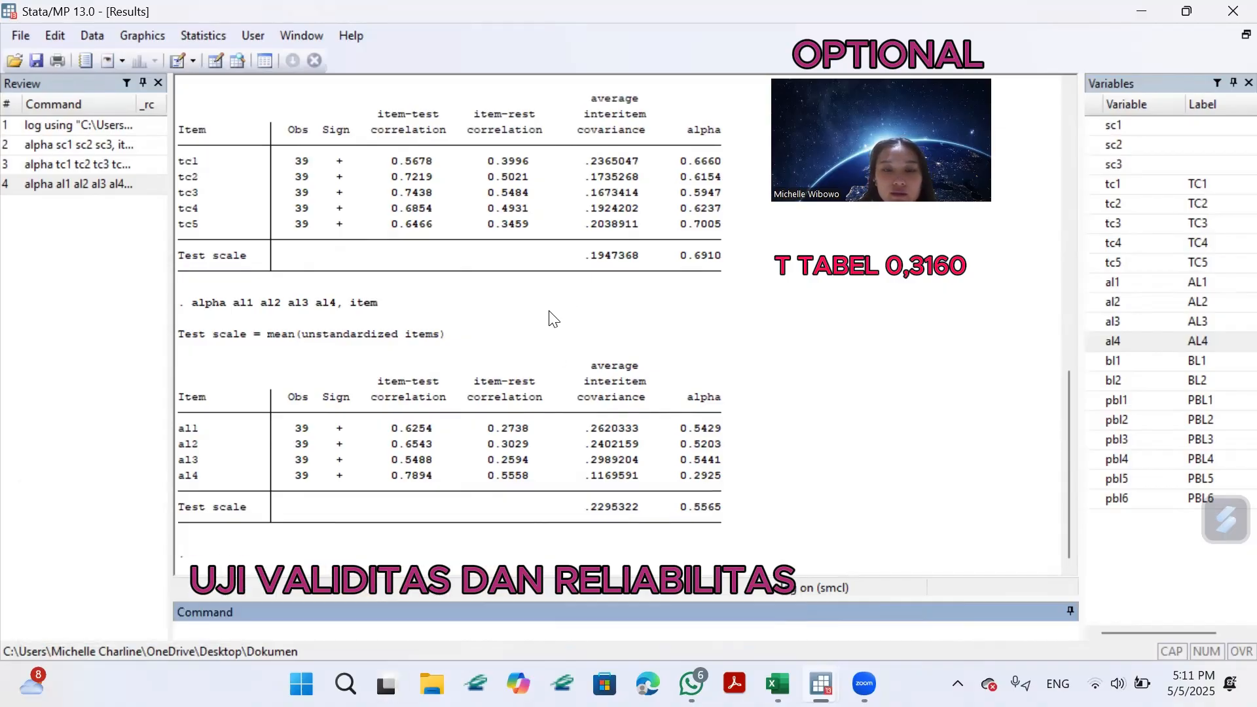
type("alpha")
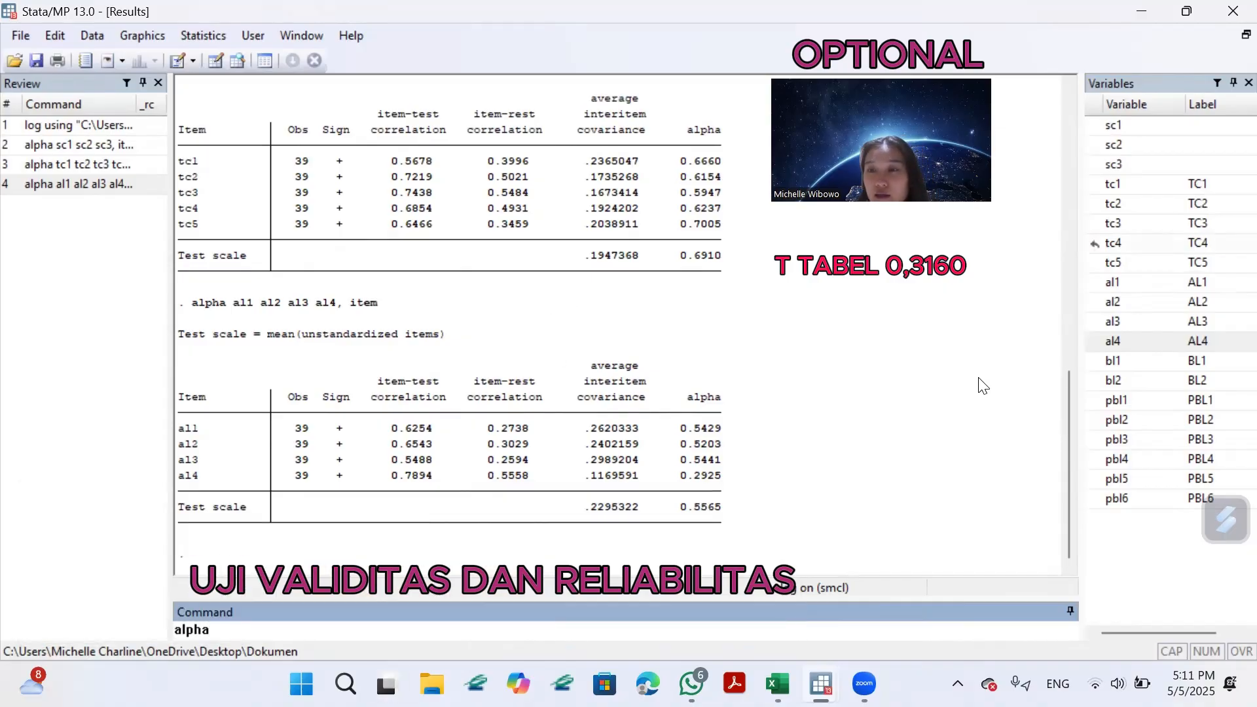
left_click(1096, 365)
left_click(1100, 379)
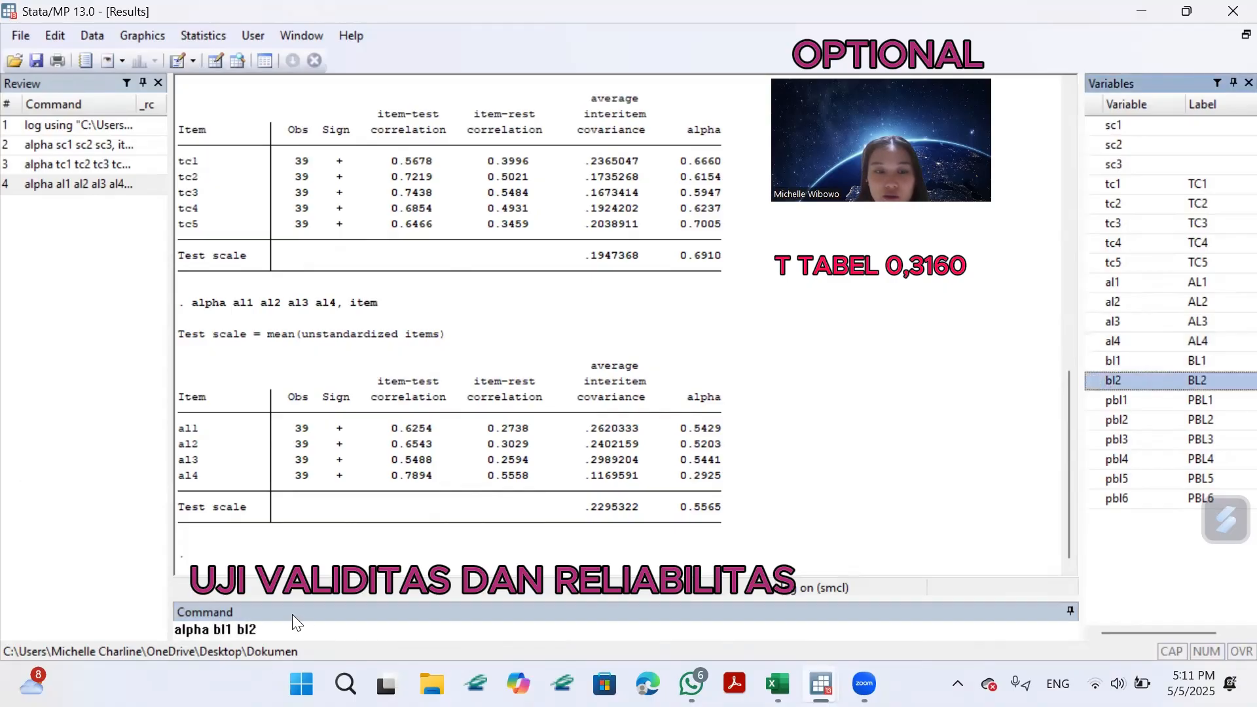
left_click(294, 622)
type(", item")
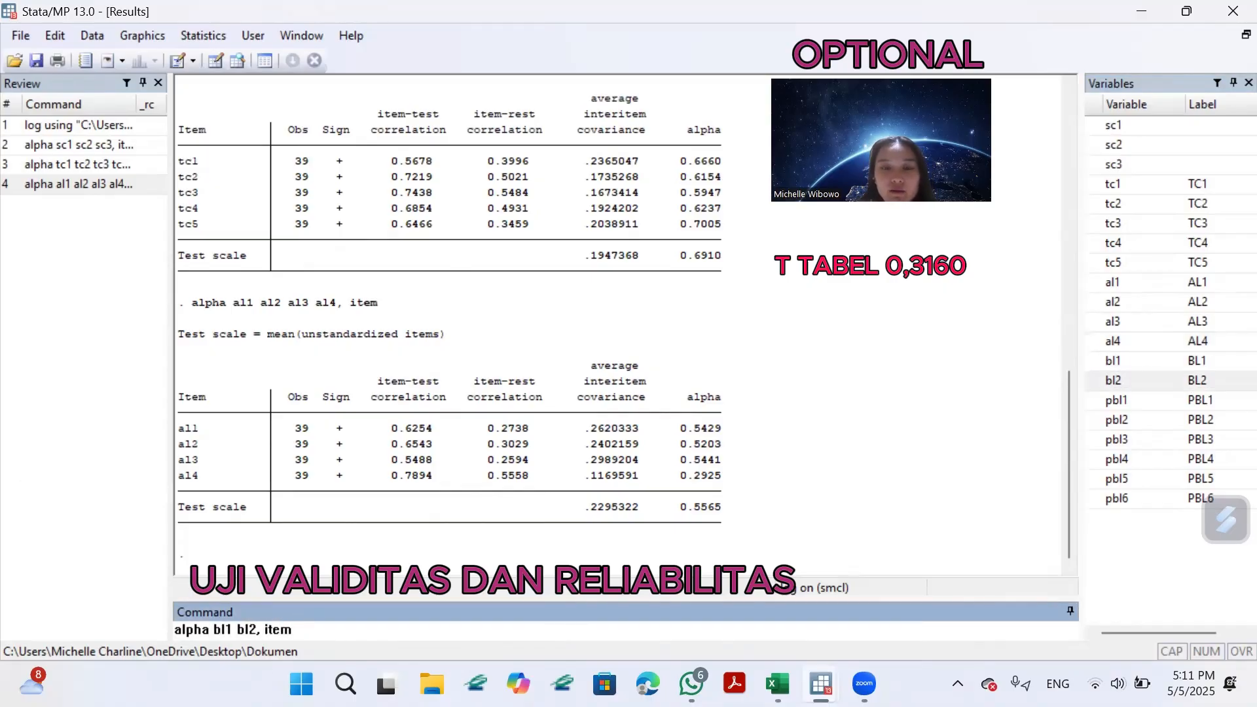
key("Return")
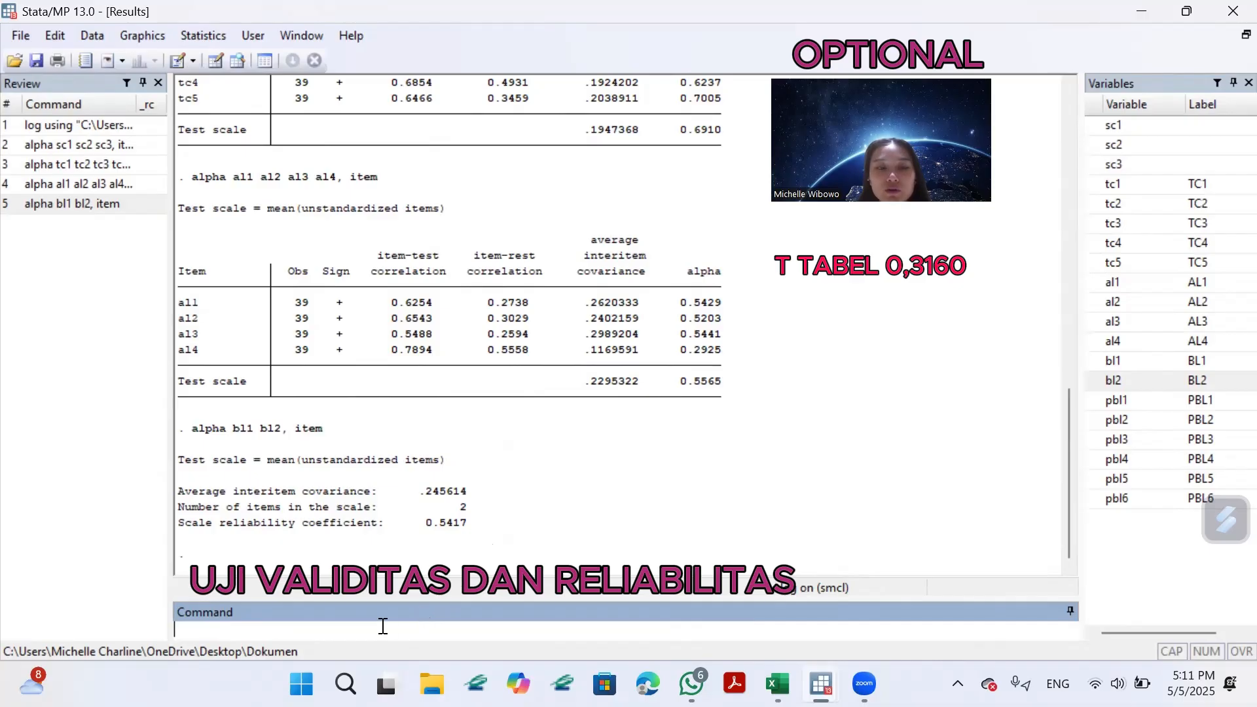
Run the reliability test for the pbl items with the command "alpha pbl1 pbl2 pbl3 pbl4 pbl5 pbl6, item".
type("alpha")
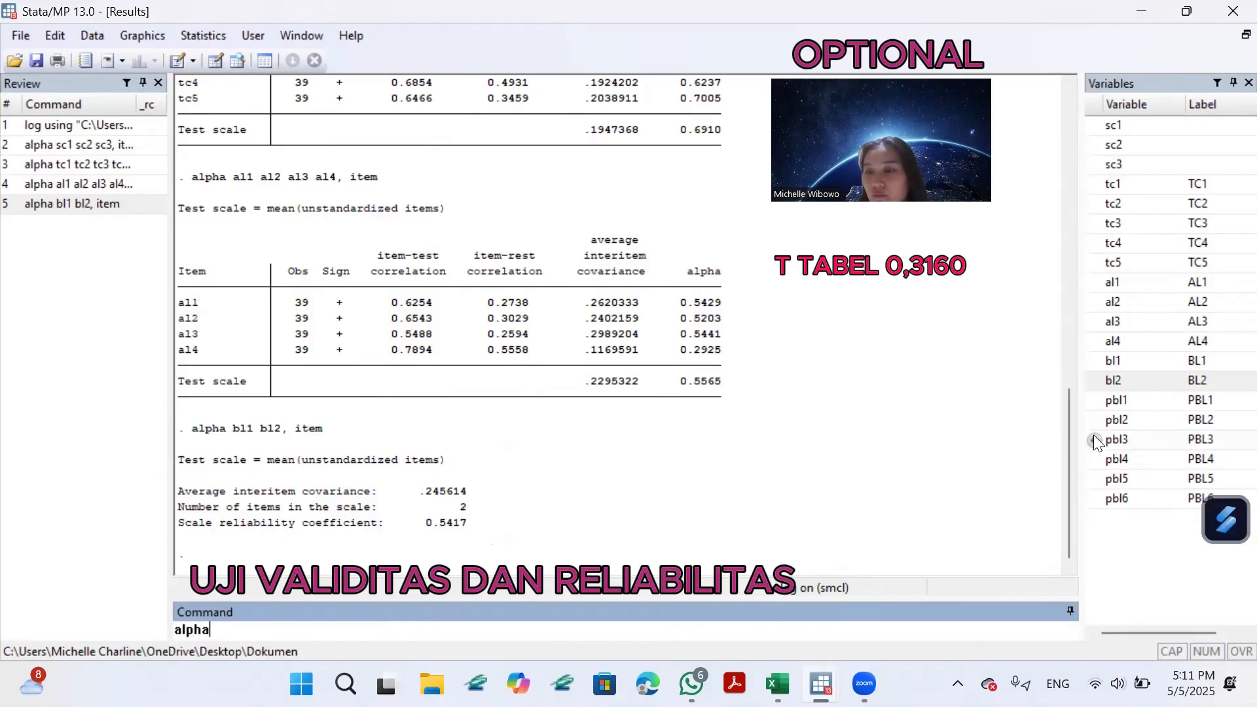
left_click(1095, 401)
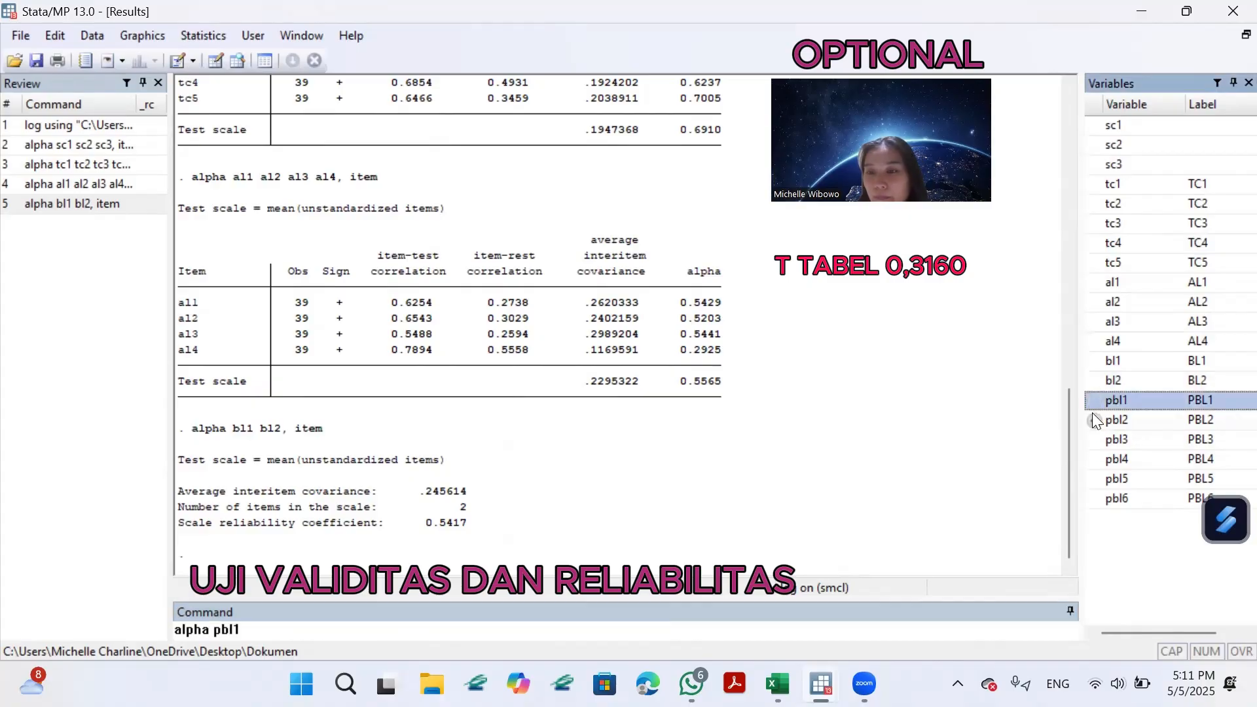
left_click(1094, 419)
left_click(1095, 439)
left_click(1094, 459)
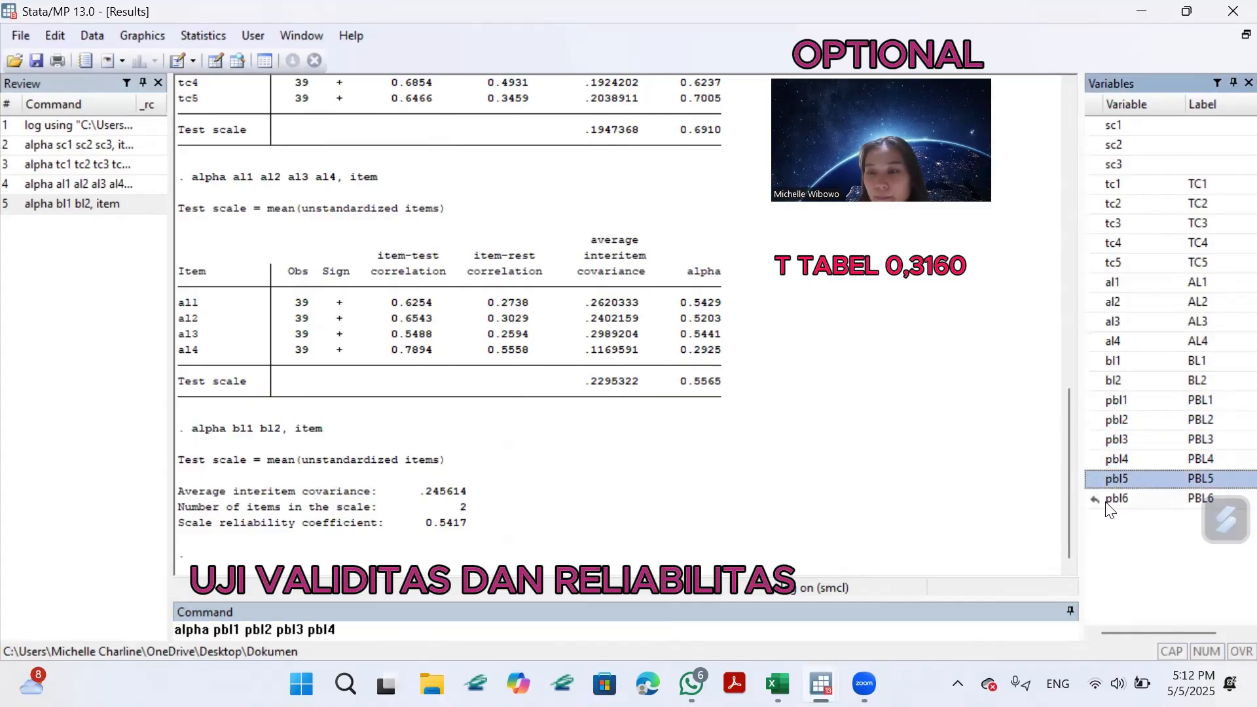
left_click(407, 634)
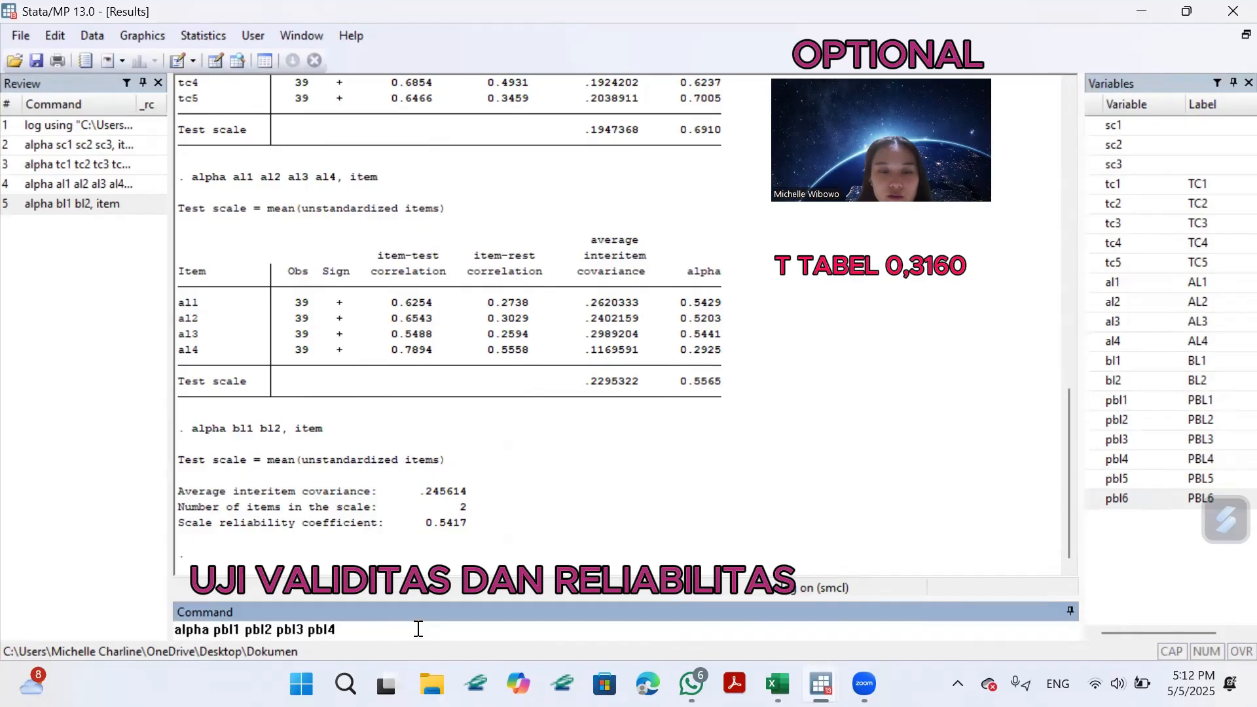
left_click(1095, 478)
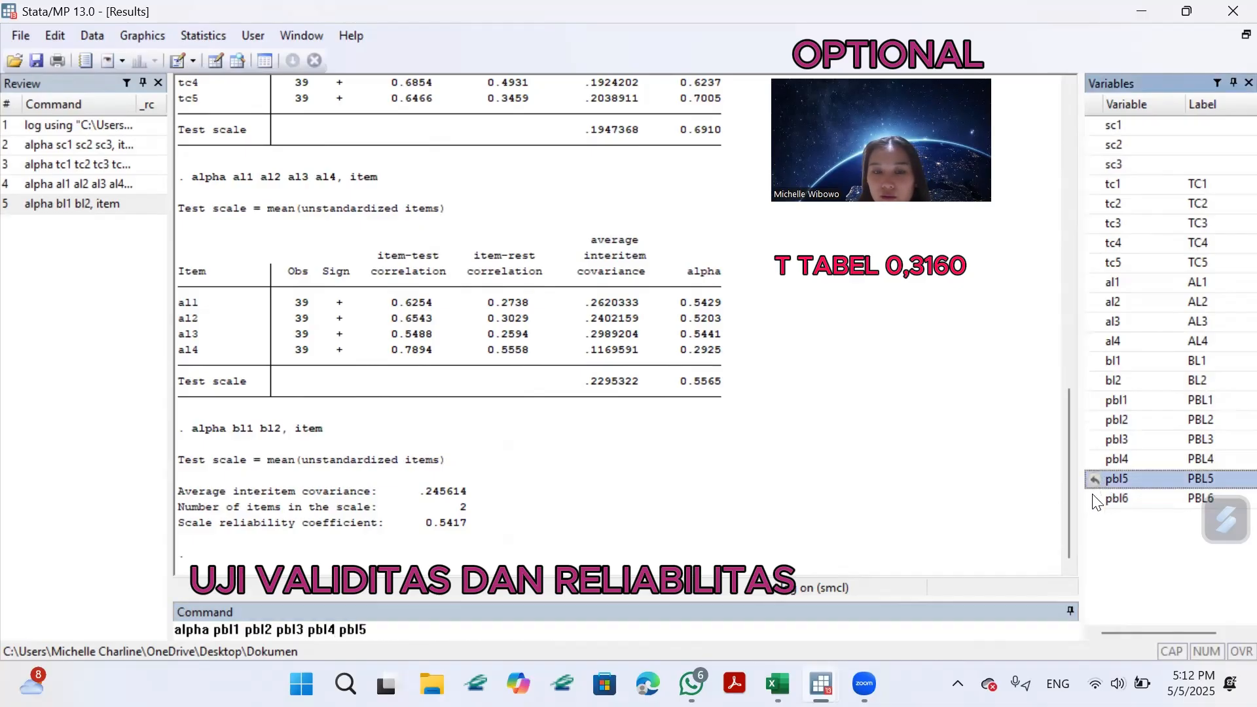
left_click(1095, 499)
left_click(475, 622)
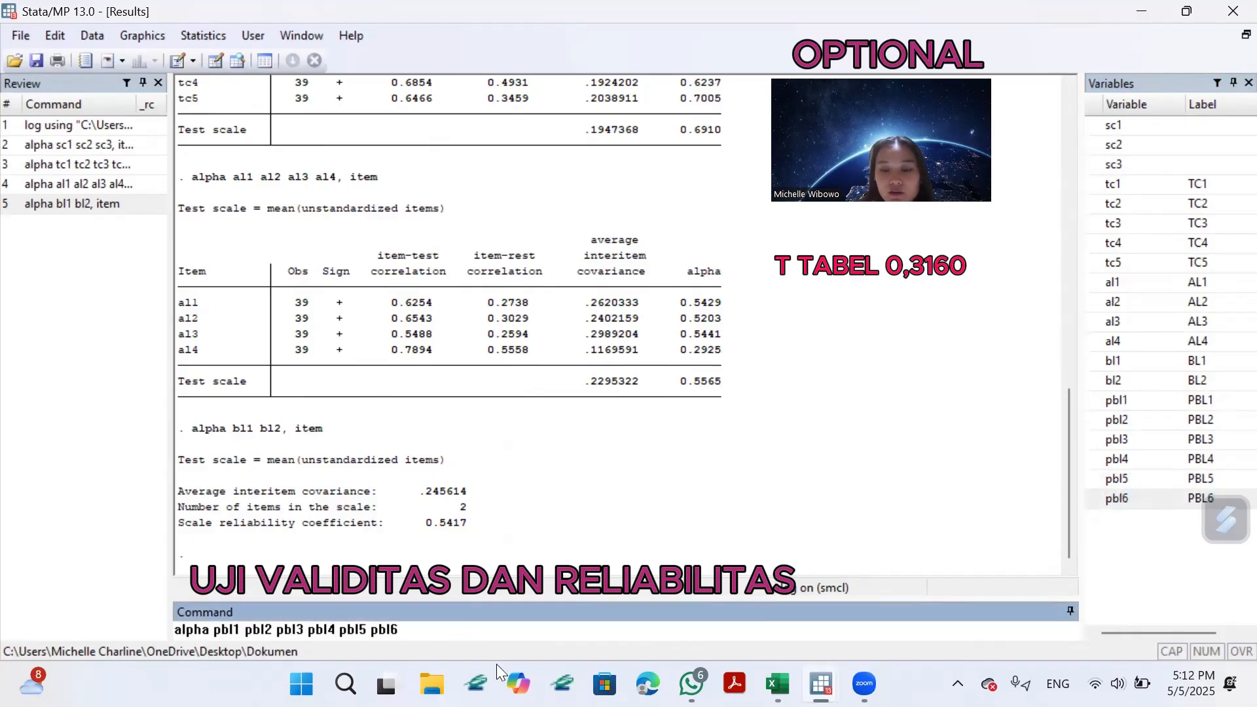
type(", item")
key("Return")
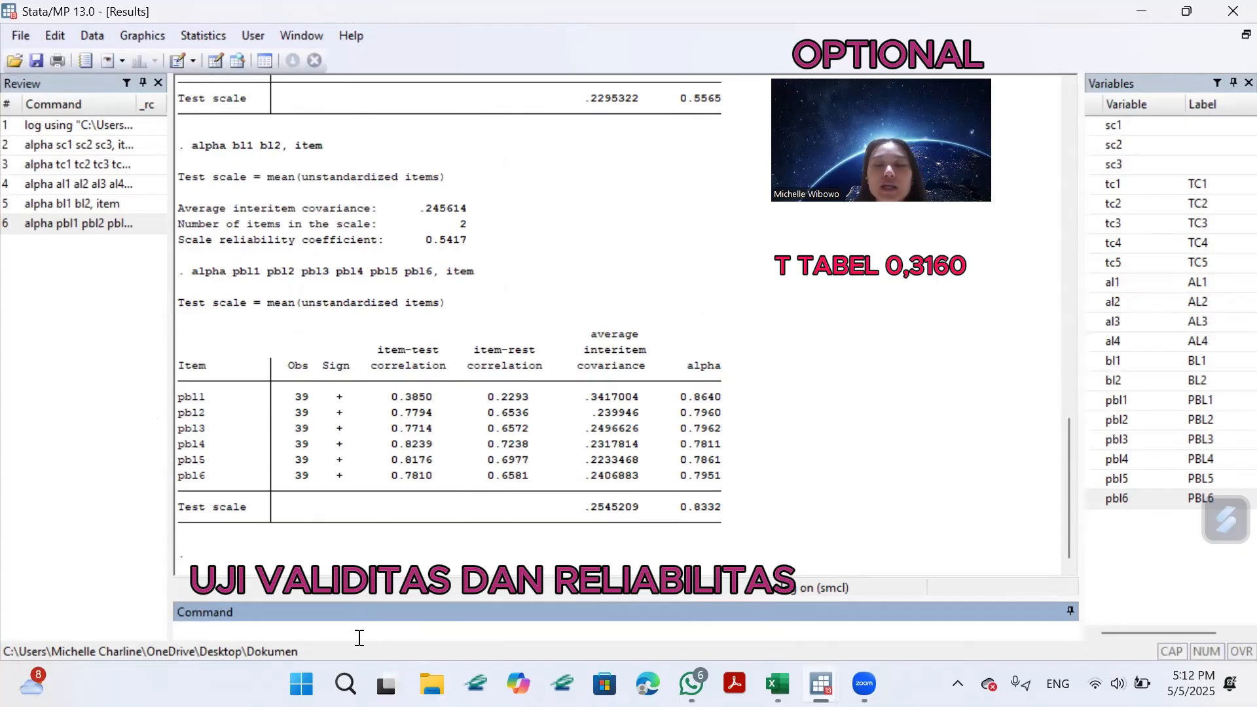
Run the pairwise correlation of the sc items with the command "pwcorr sc1 sc2 sc3, sig star(5)".
type("pwcorr")
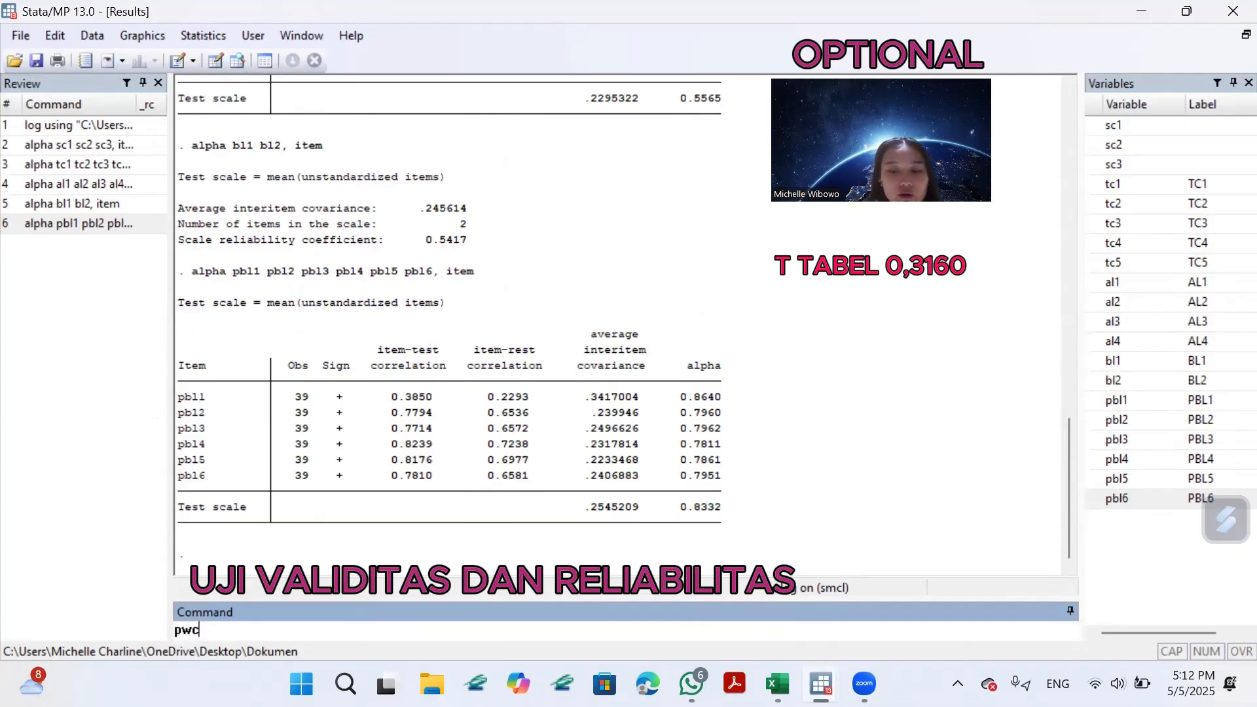
left_click(1104, 126)
left_click(1113, 145)
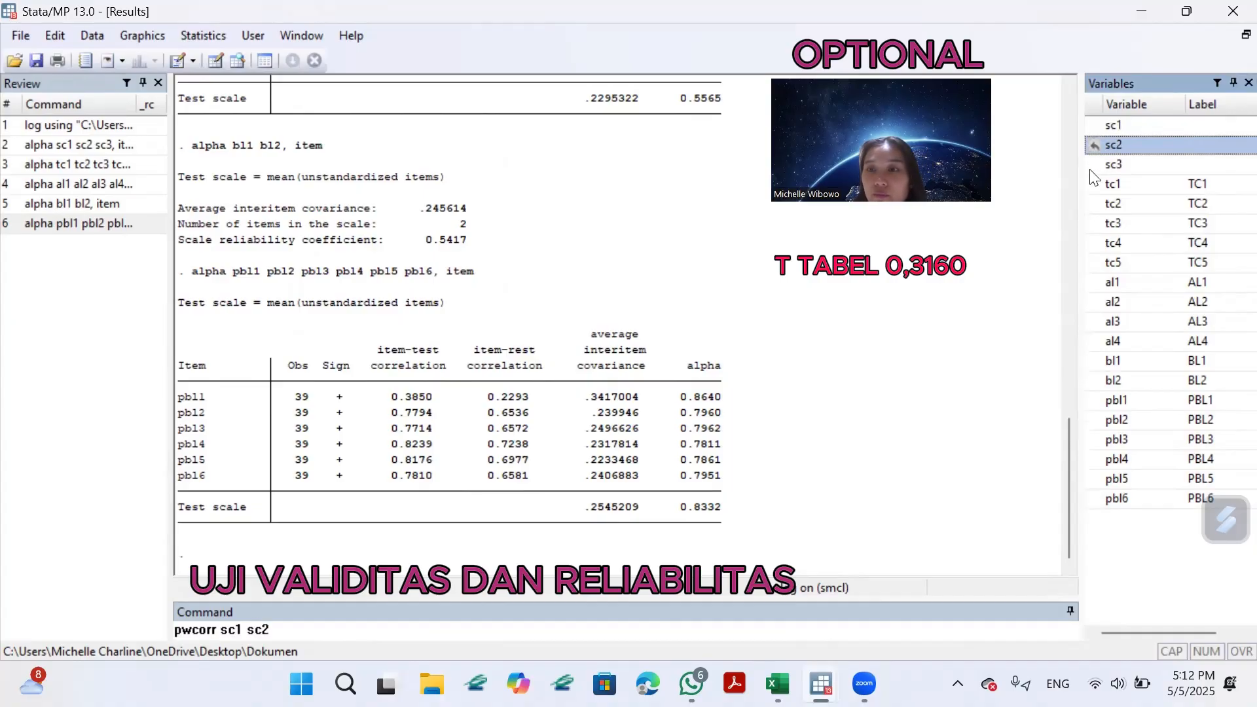
left_click(1113, 165)
left_click(337, 634)
type(",")
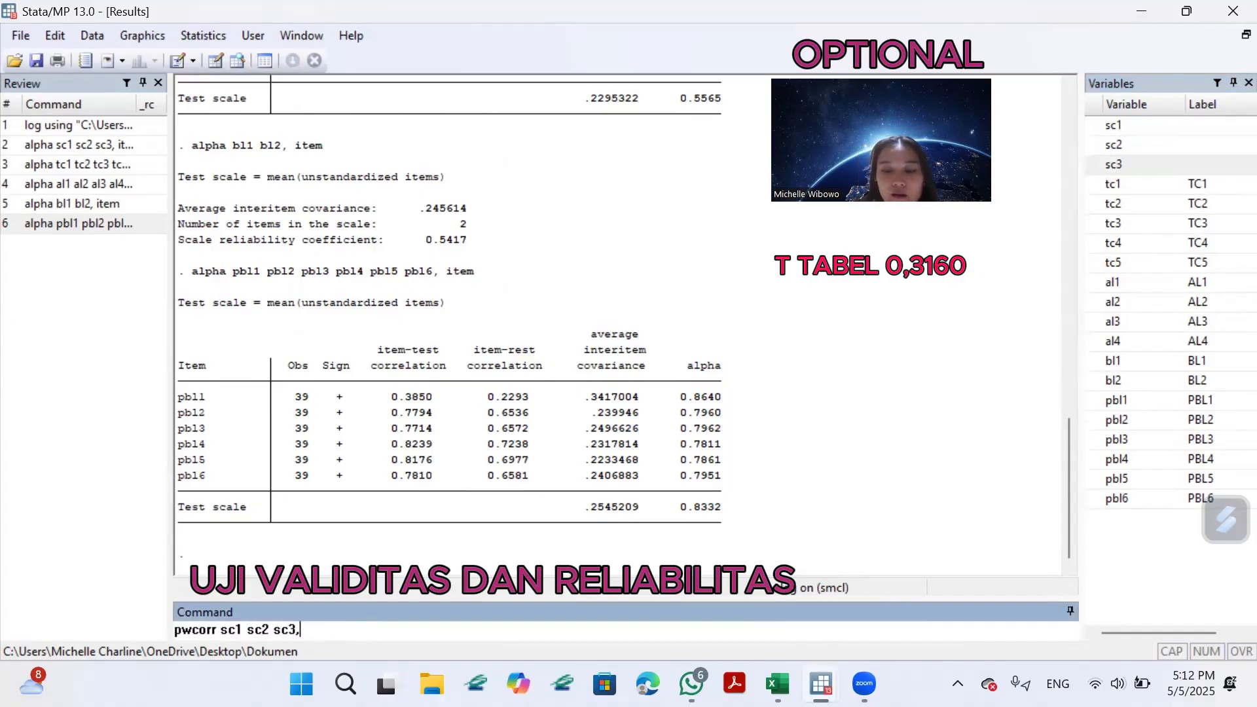
type(" sig star")
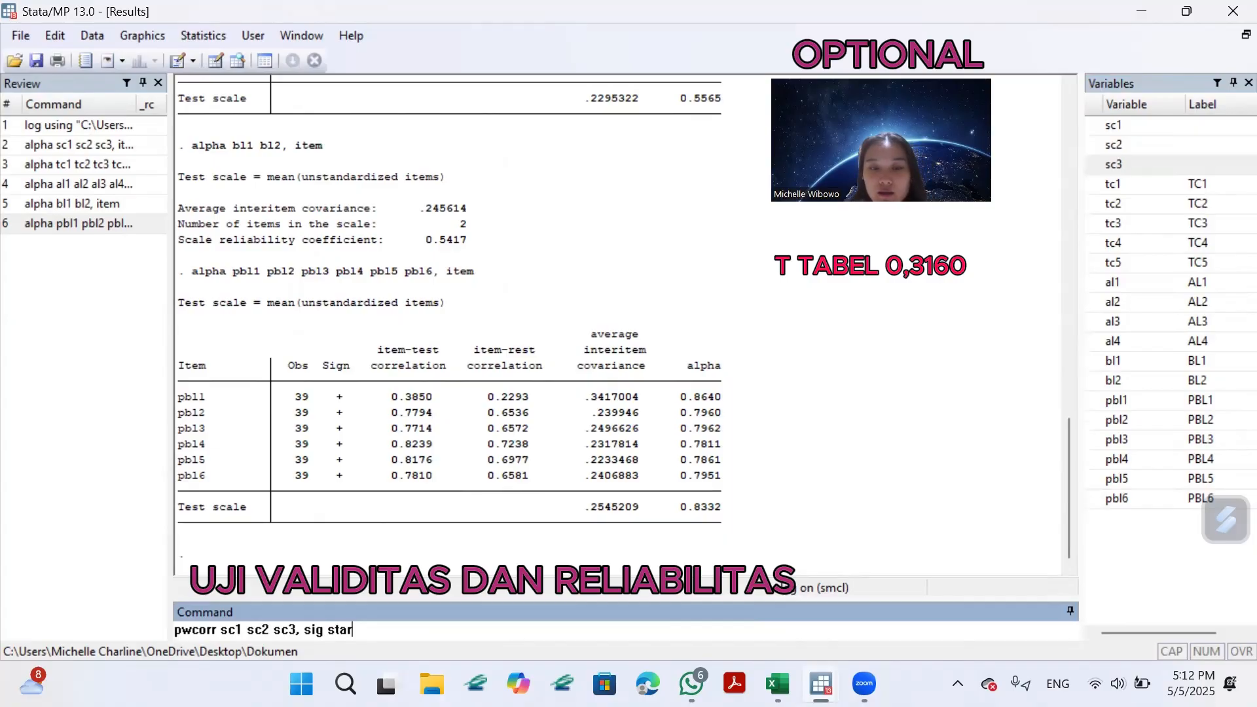
type("(5)")
key("Return")
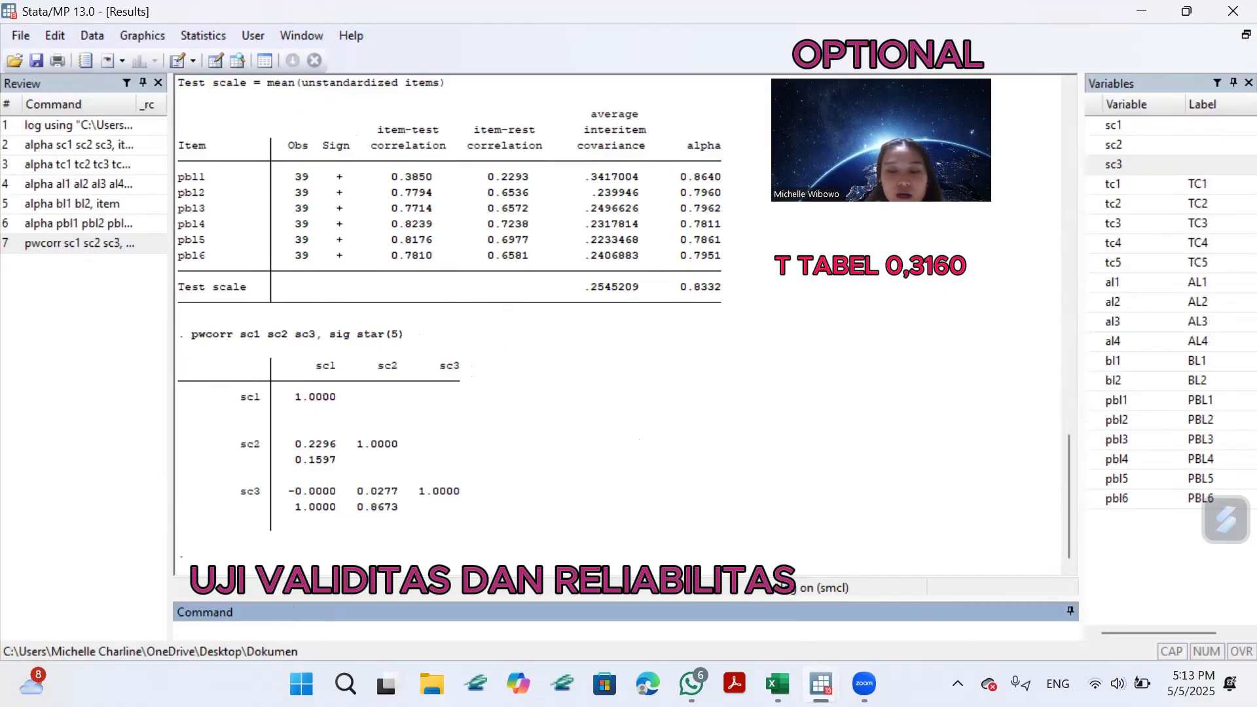
Run the pairwise correlation of the tc items with the command "pwcorr tc1 tc2 tc3 tc4 tc5, sig star(5)".
type("wcorr")
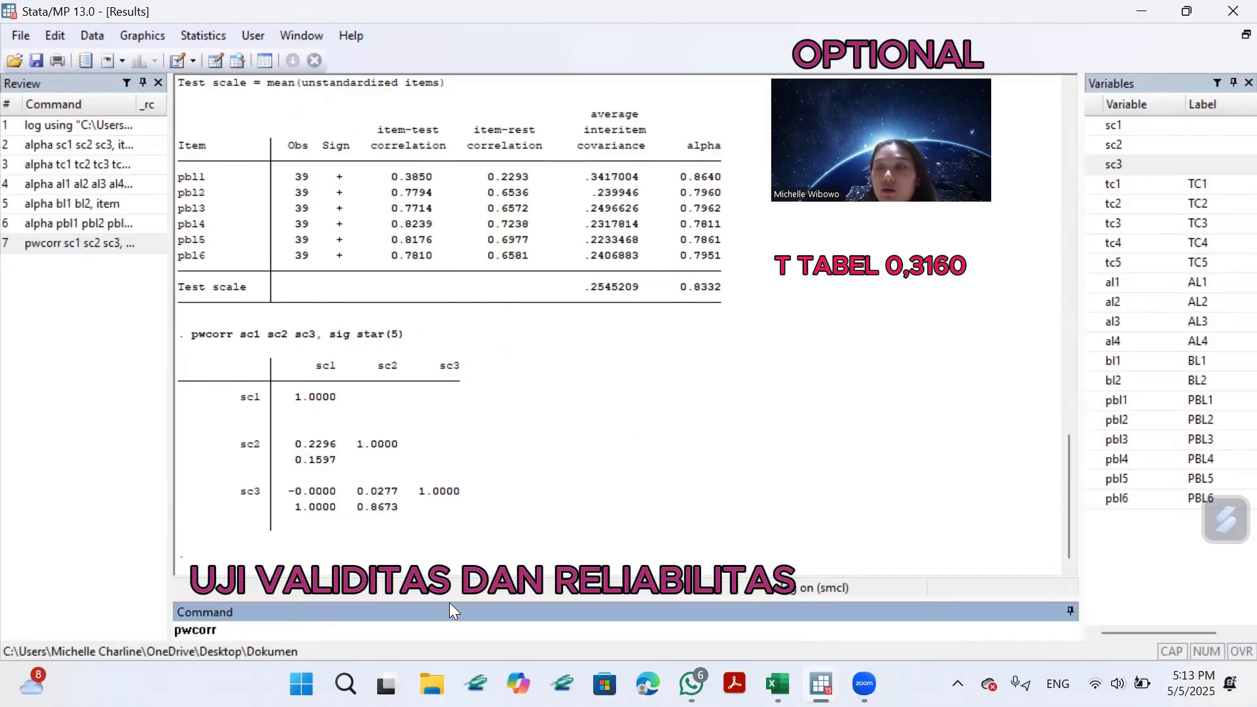
left_click(1106, 186)
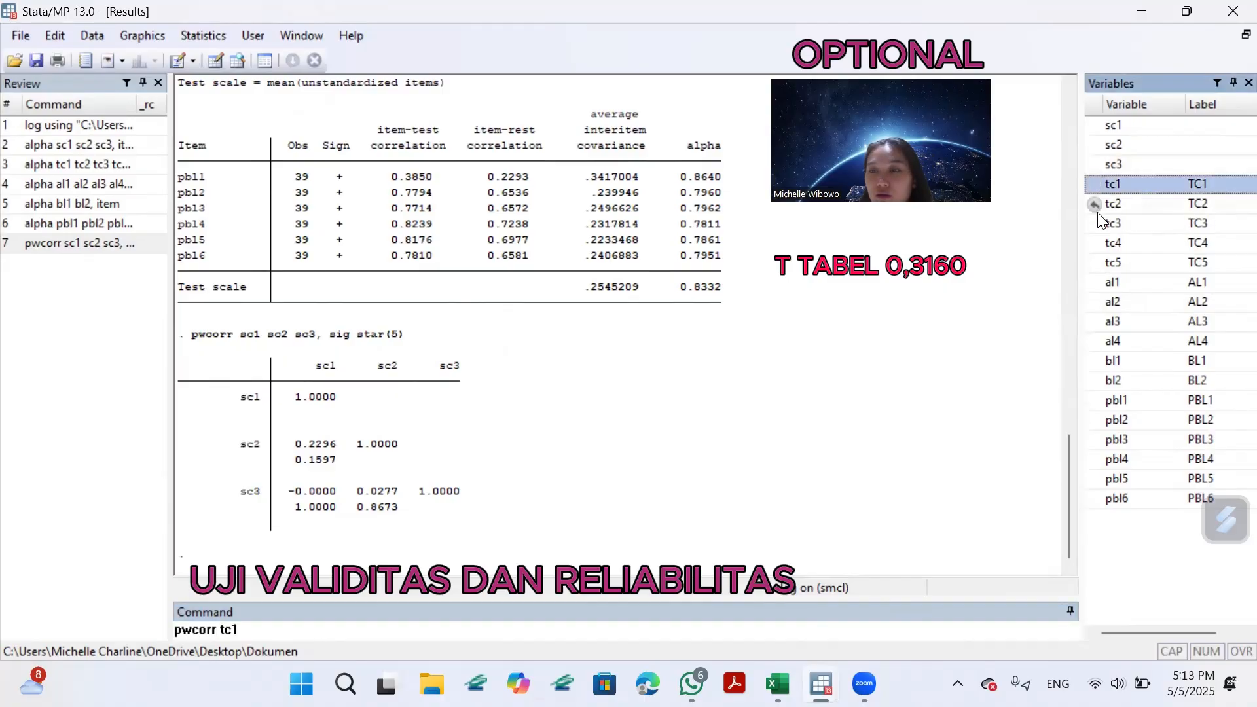
left_click(1096, 206)
left_click(1096, 224)
left_click(1095, 243)
left_click(1093, 263)
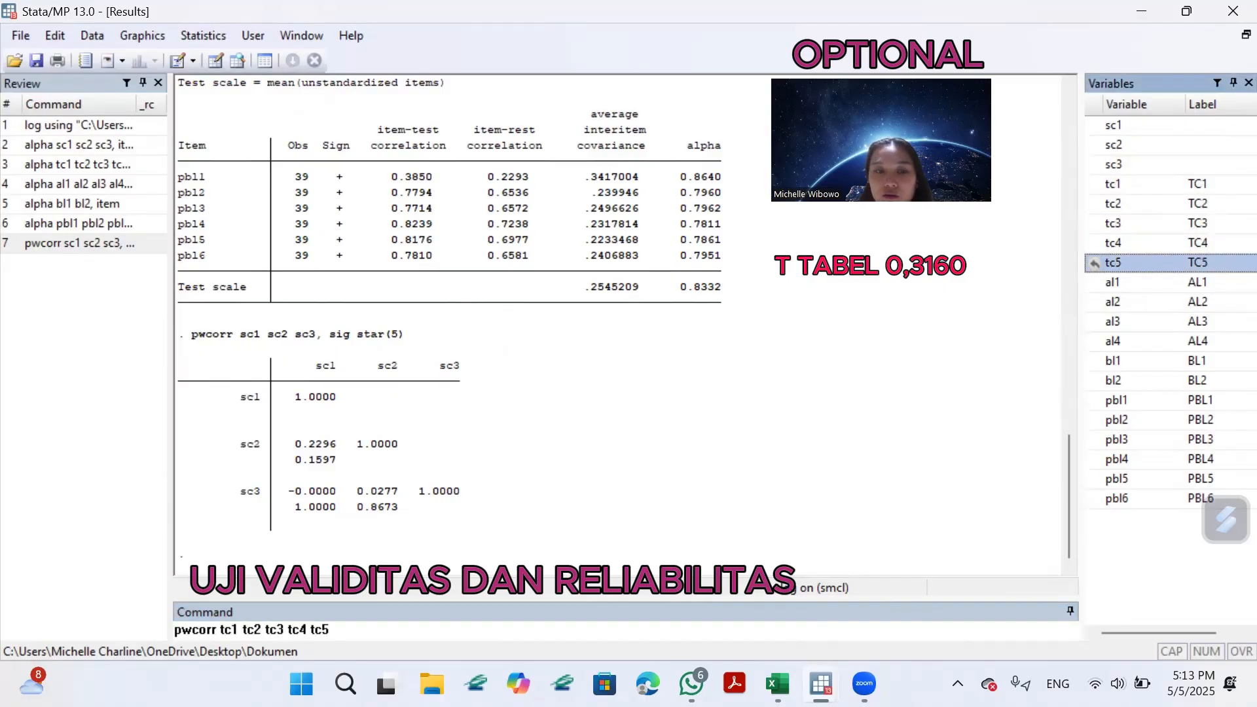
left_click(364, 629)
type(", si")
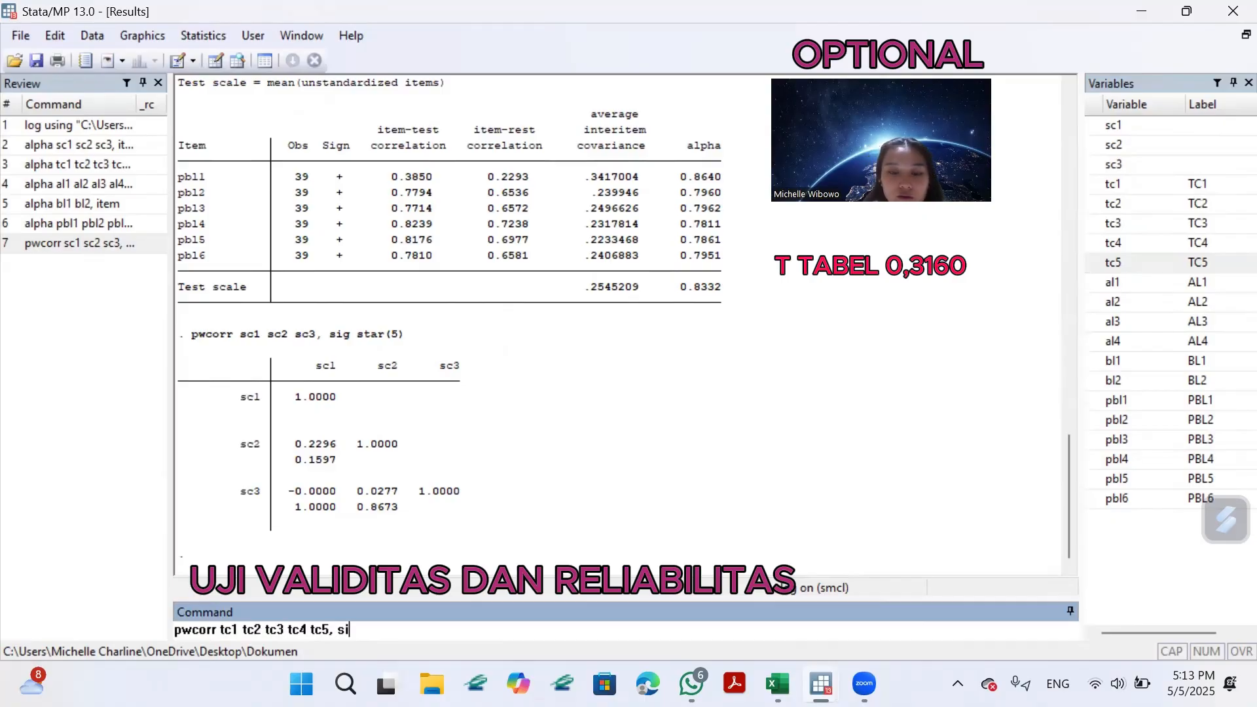
type("g star")
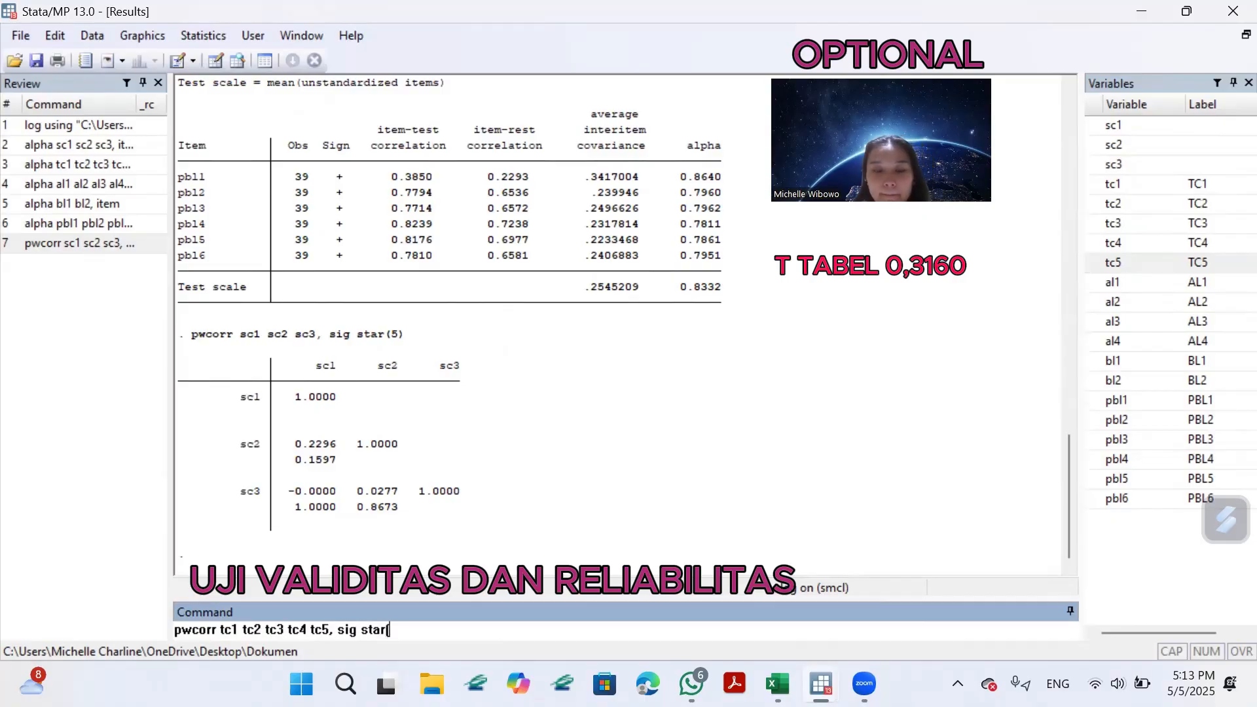
type("(5)")
key("Return")
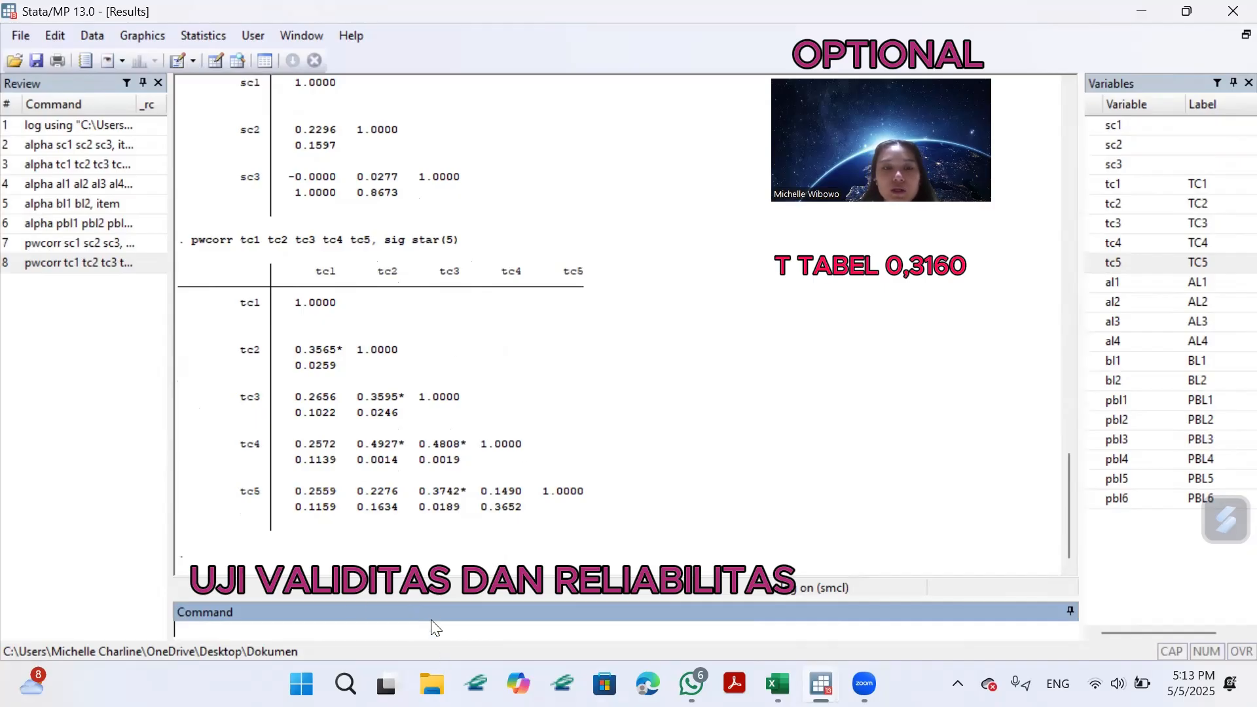
Run the pairwise correlation of the al items with the command "pwcorr al1 al2 al3 al4, sig star(5)".
type("pwc")
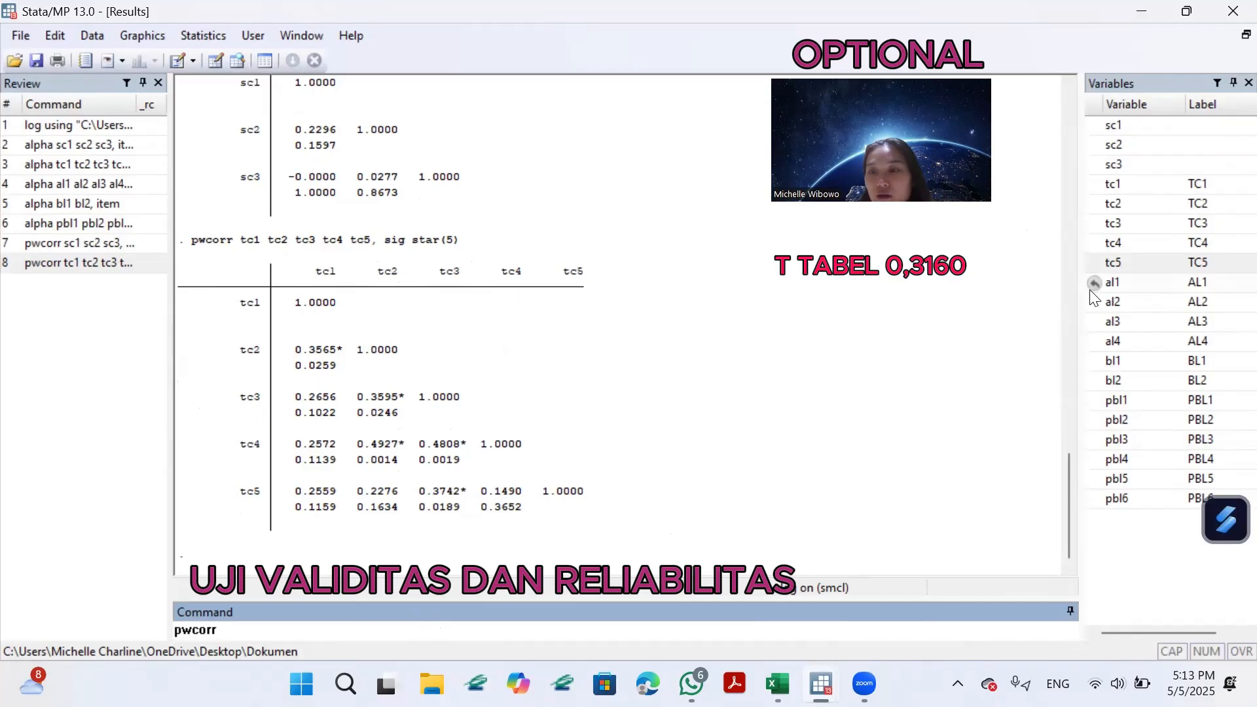
type("orr")
left_click(1112, 288)
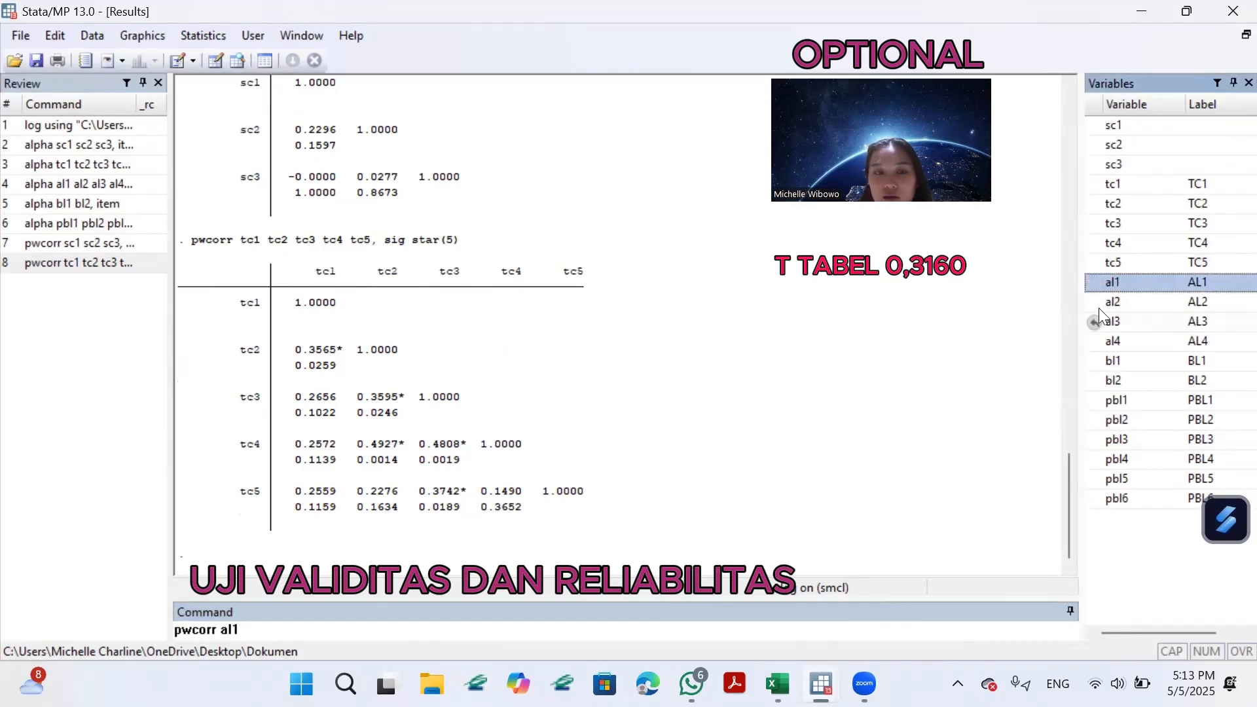
left_click(1113, 303)
left_click(1108, 324)
left_click(1106, 341)
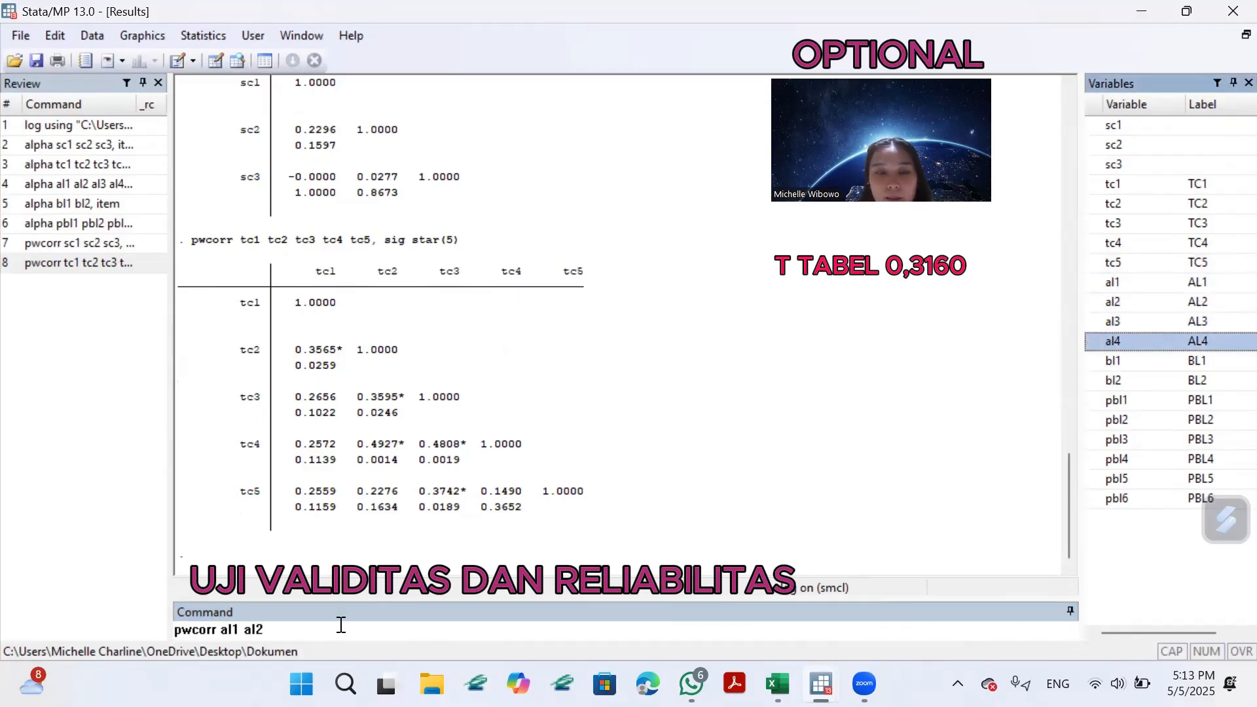
left_click(340, 627)
left_click(1100, 319)
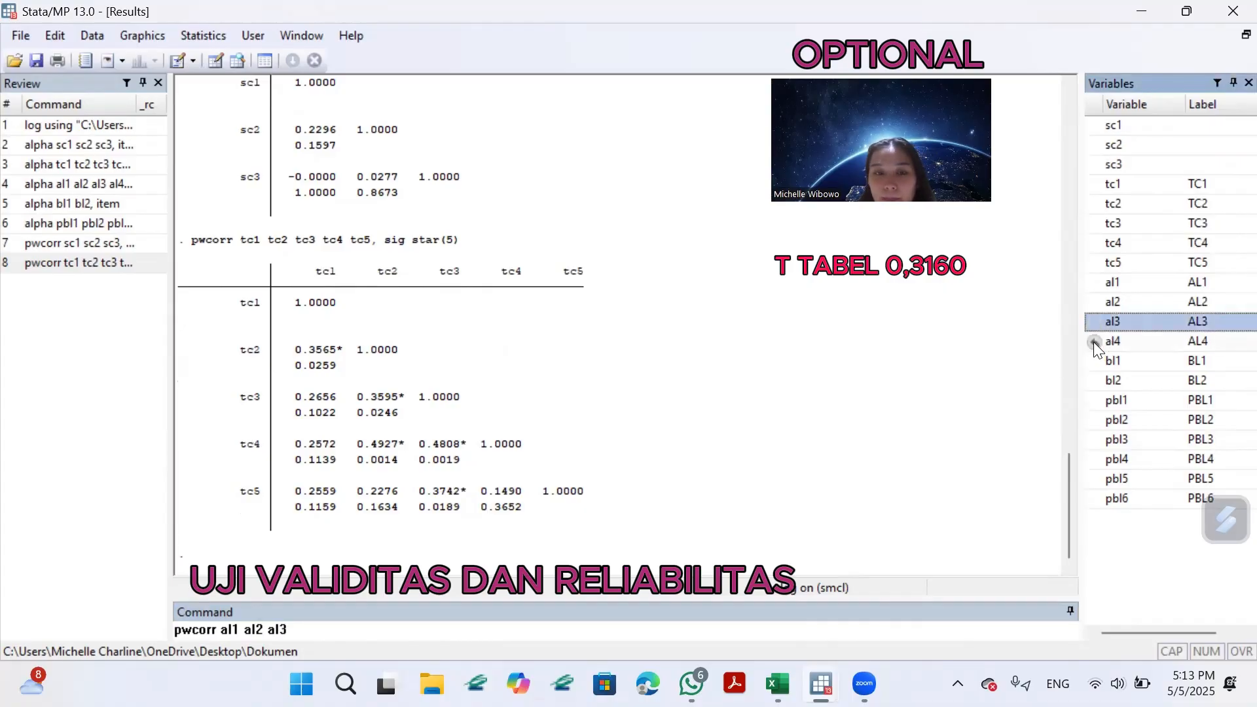
left_click(1094, 342)
left_click(363, 630)
type(", sig")
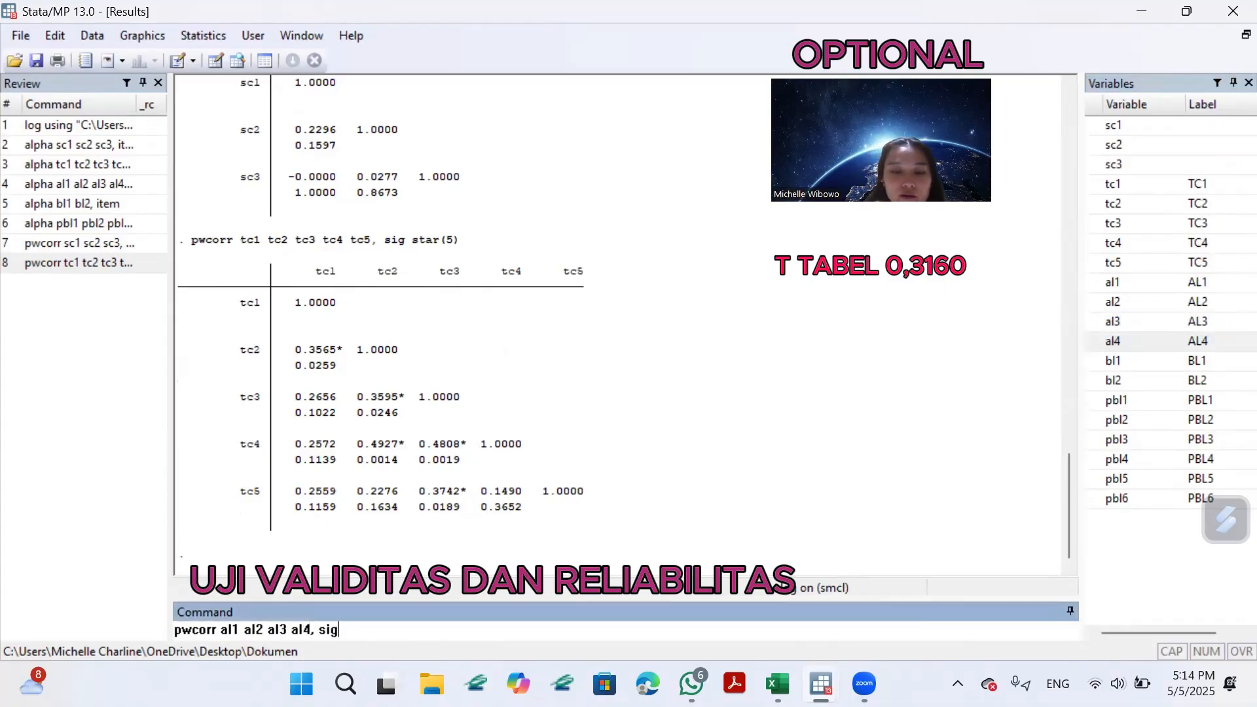
type(" star(5")
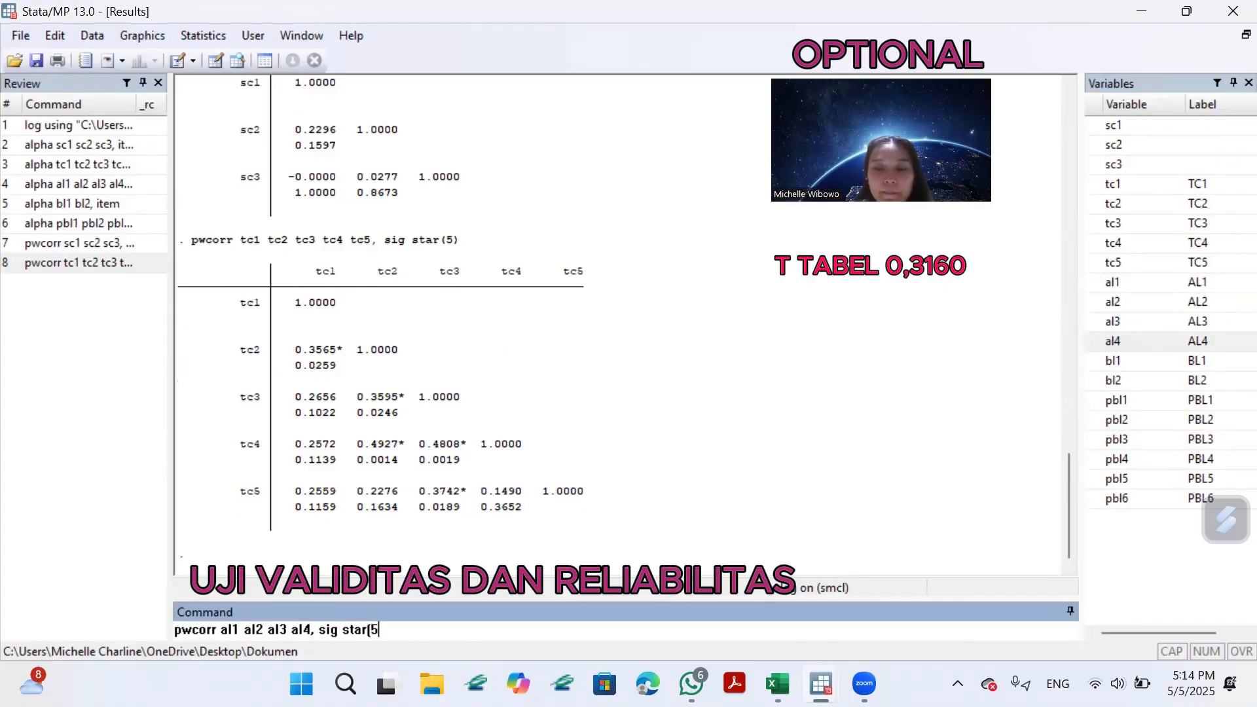
type(")")
key("Return")
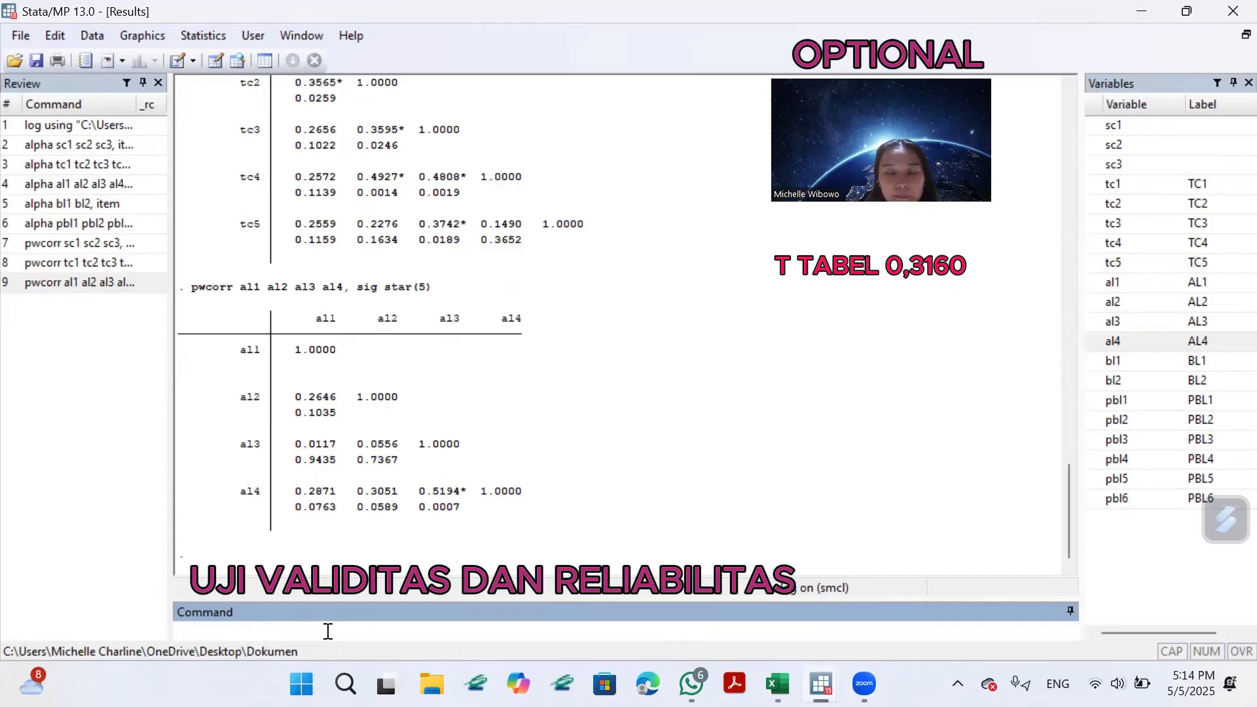
Run the pairwise correlation of the bl items with the command "pwcorr bl1 bl2, sig star(5)".
type("pwc")
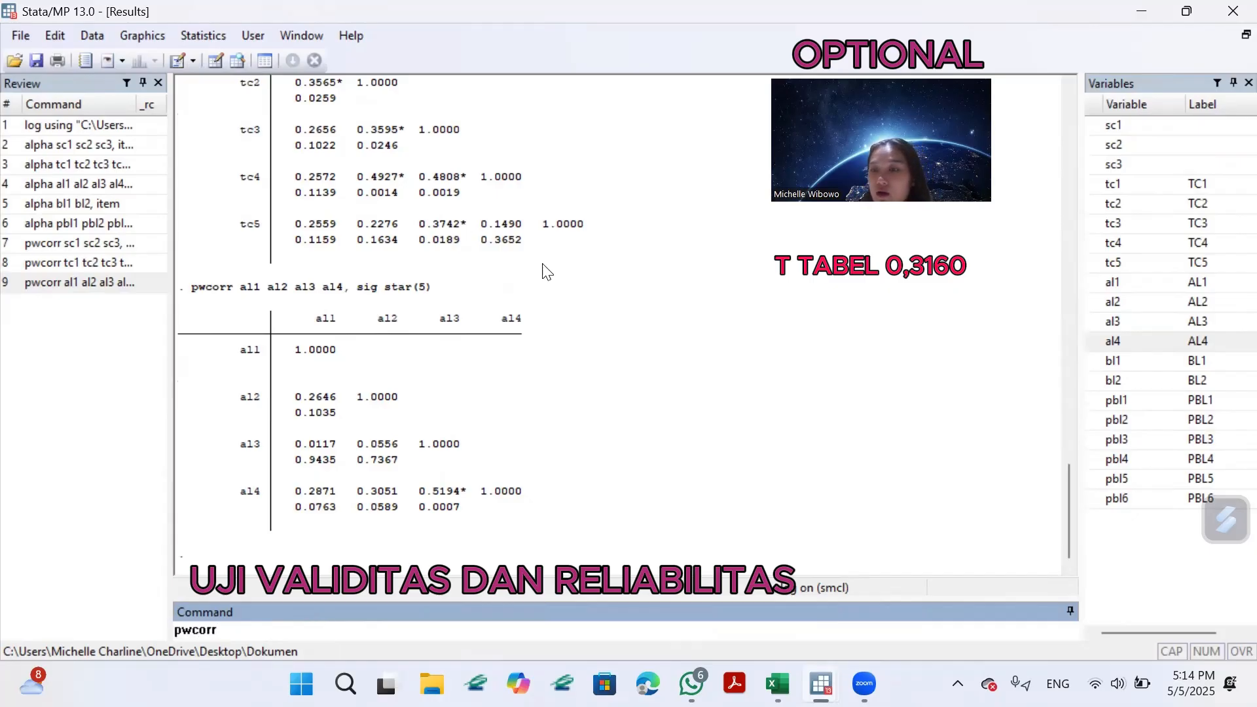
type("orr")
left_click(1113, 360)
left_click(1113, 381)
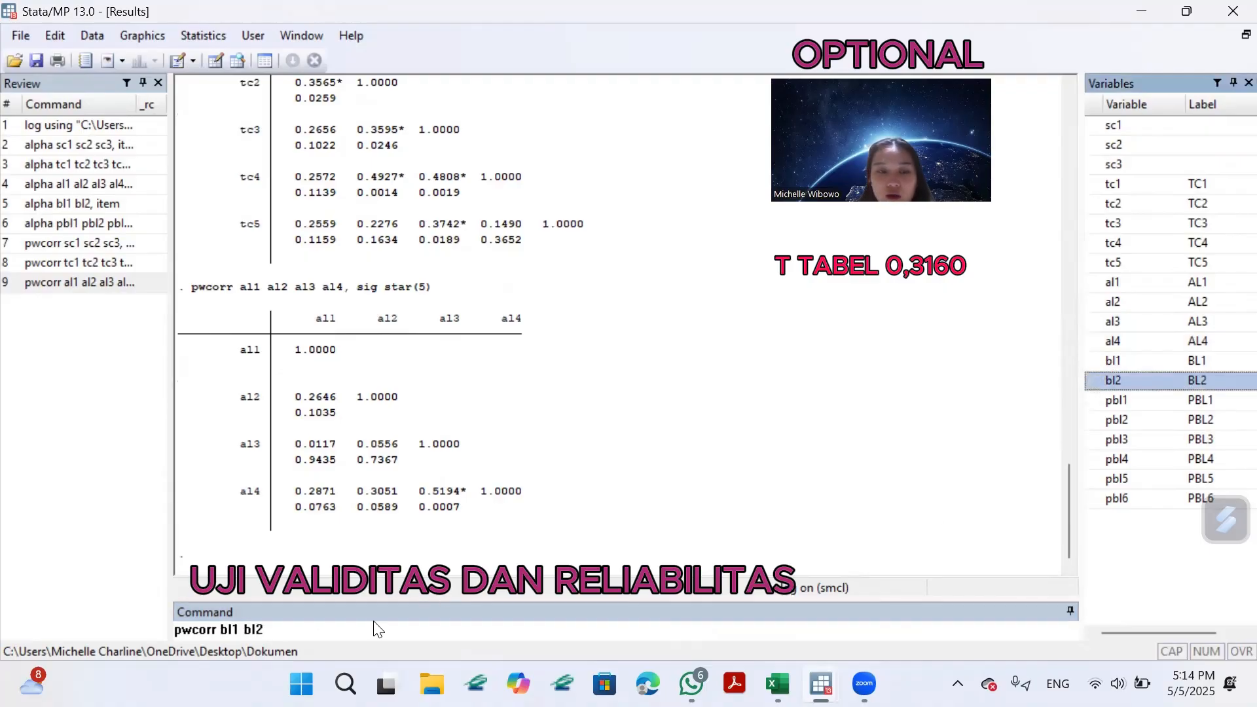
left_click(378, 630)
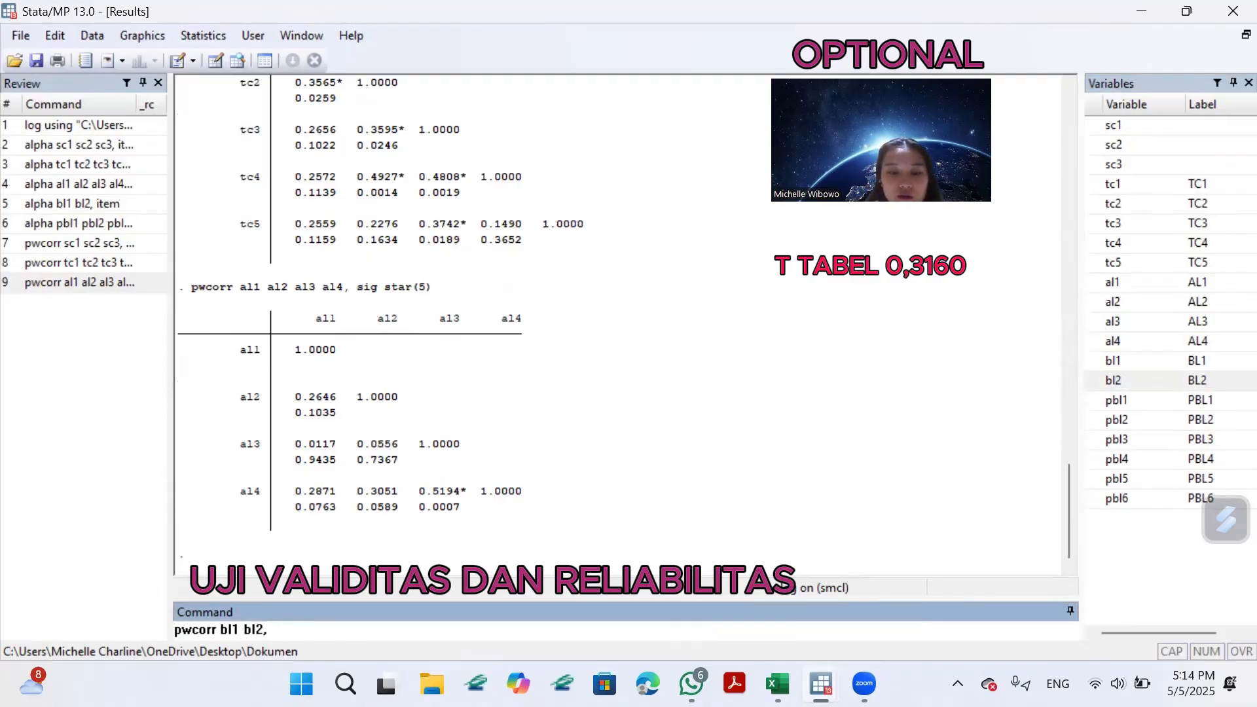
type(", sig star")
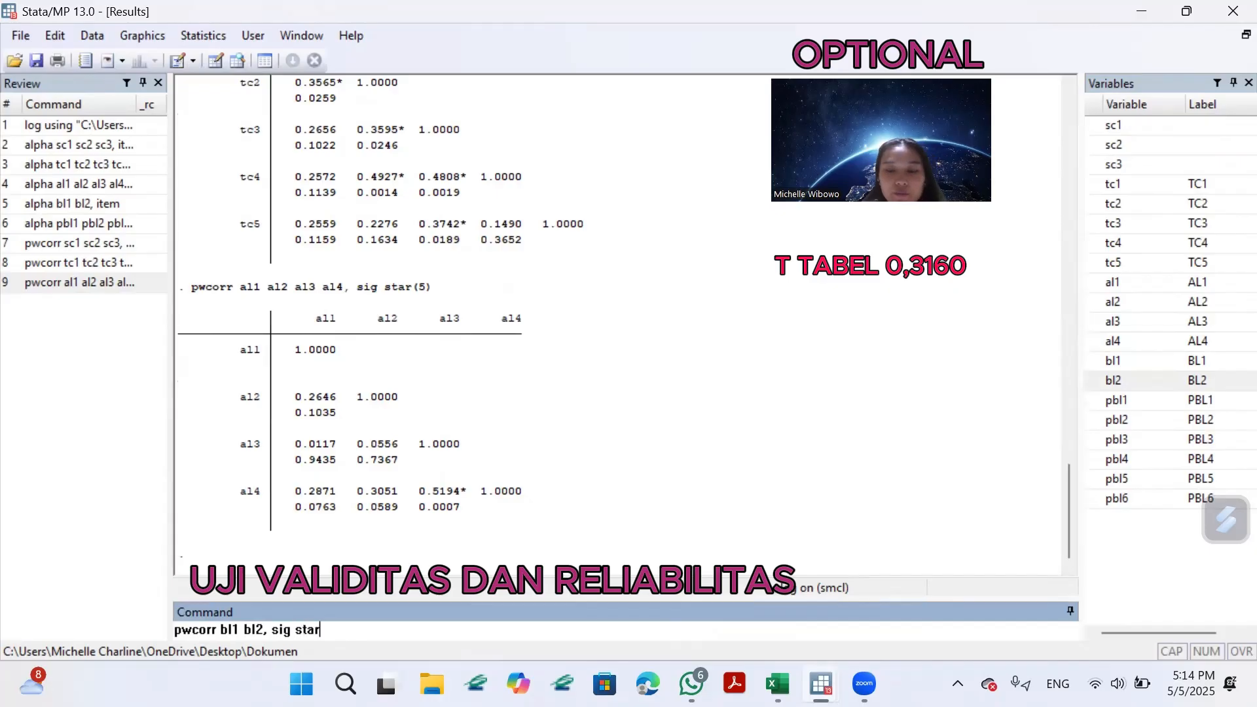
type("(5")
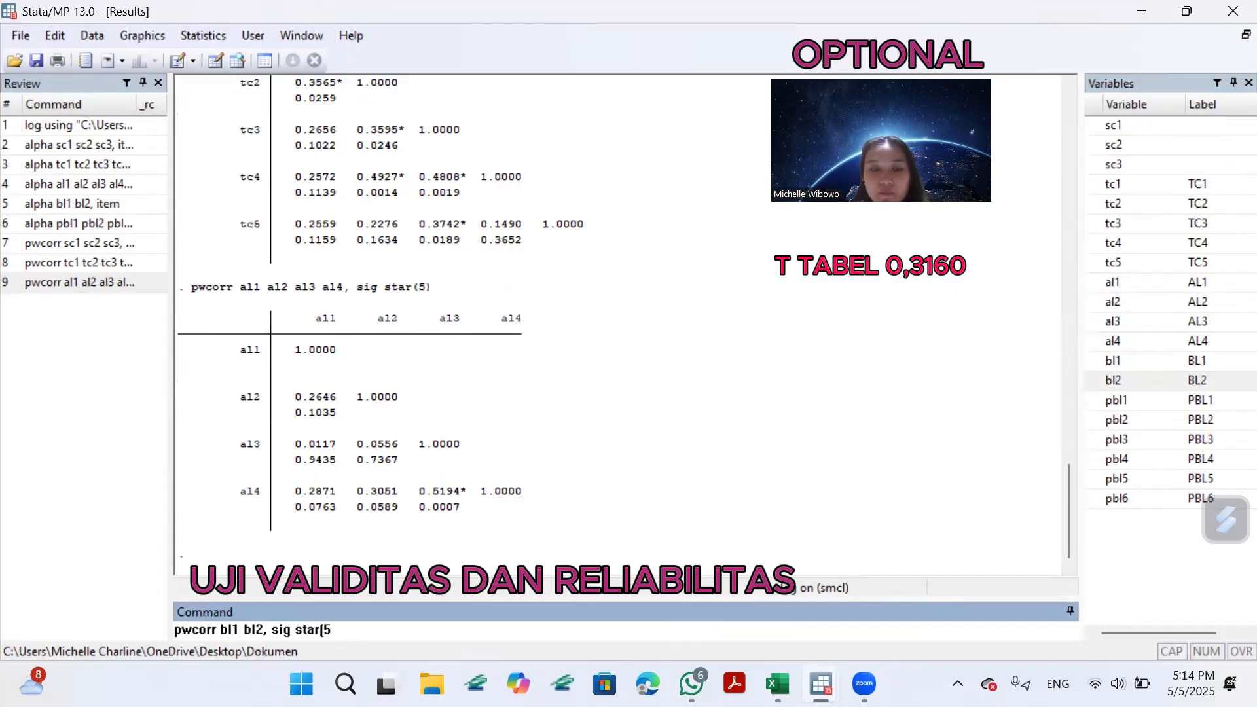
type(")")
key("Return")
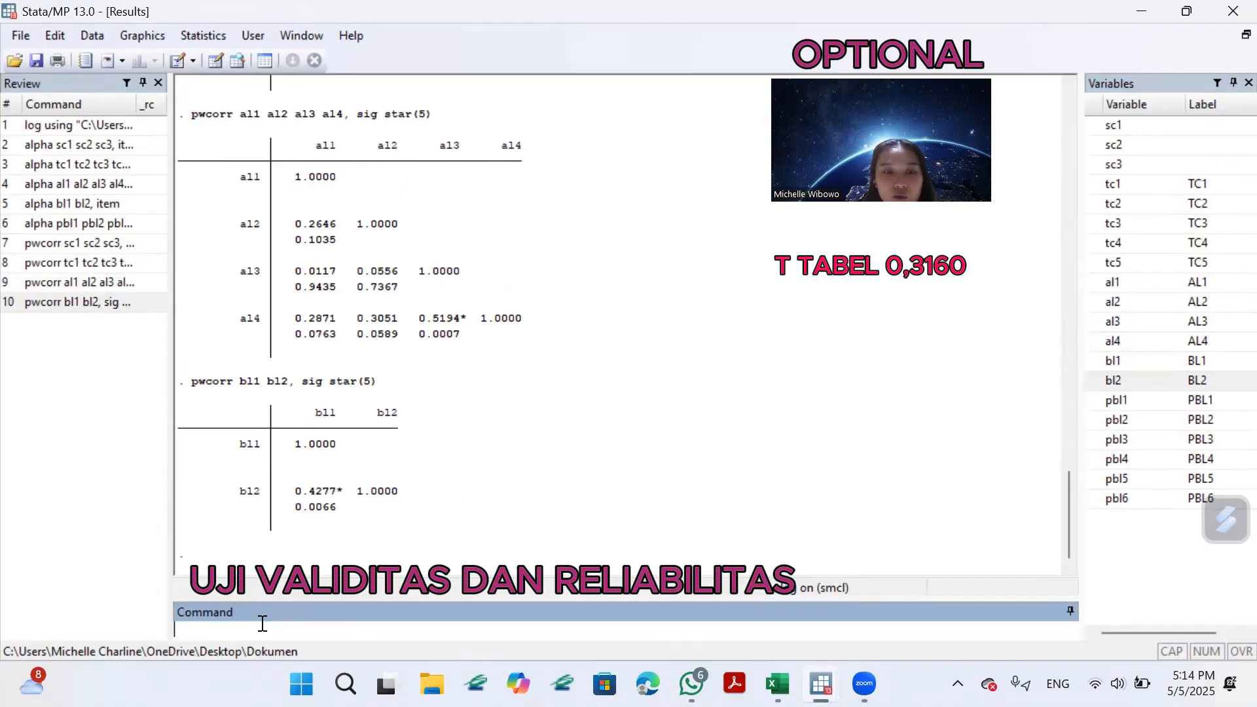
Run the pairwise correlation of the pbl items with the command "pwcorr pbl1 pbl2 pbl3 pbl4 pbl5 pbl6, sig star(5)".
type("pw")
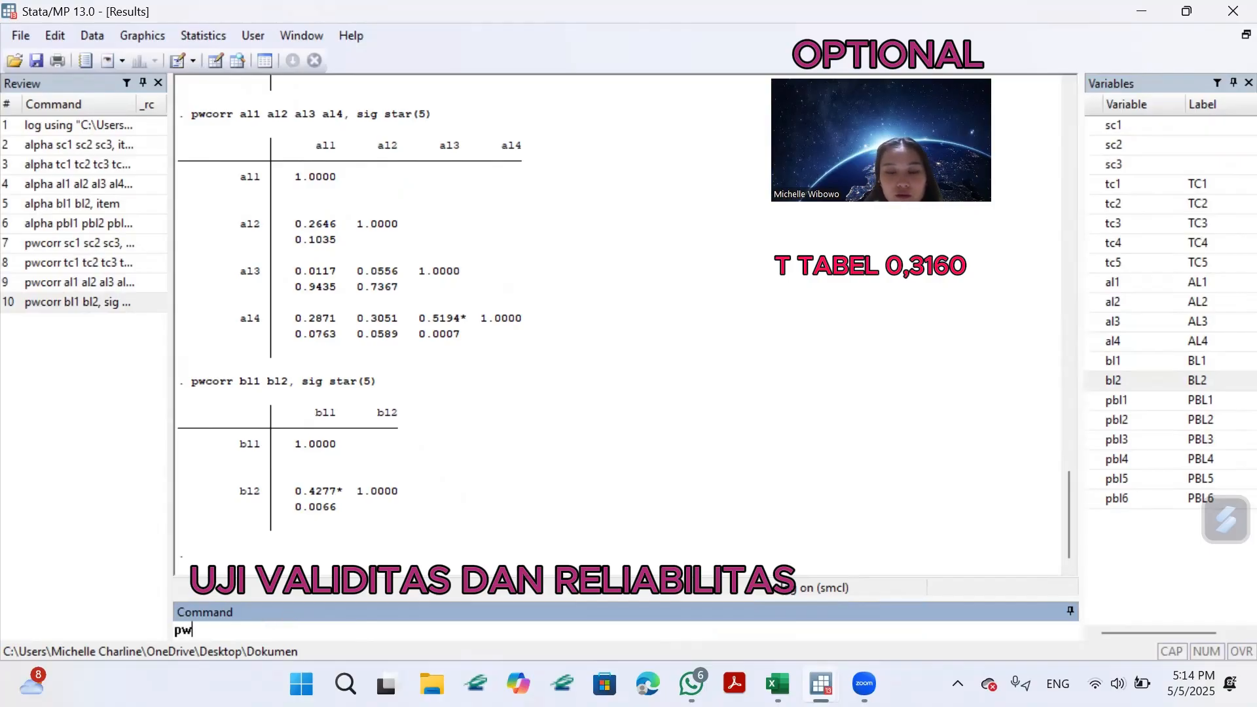
type("corr")
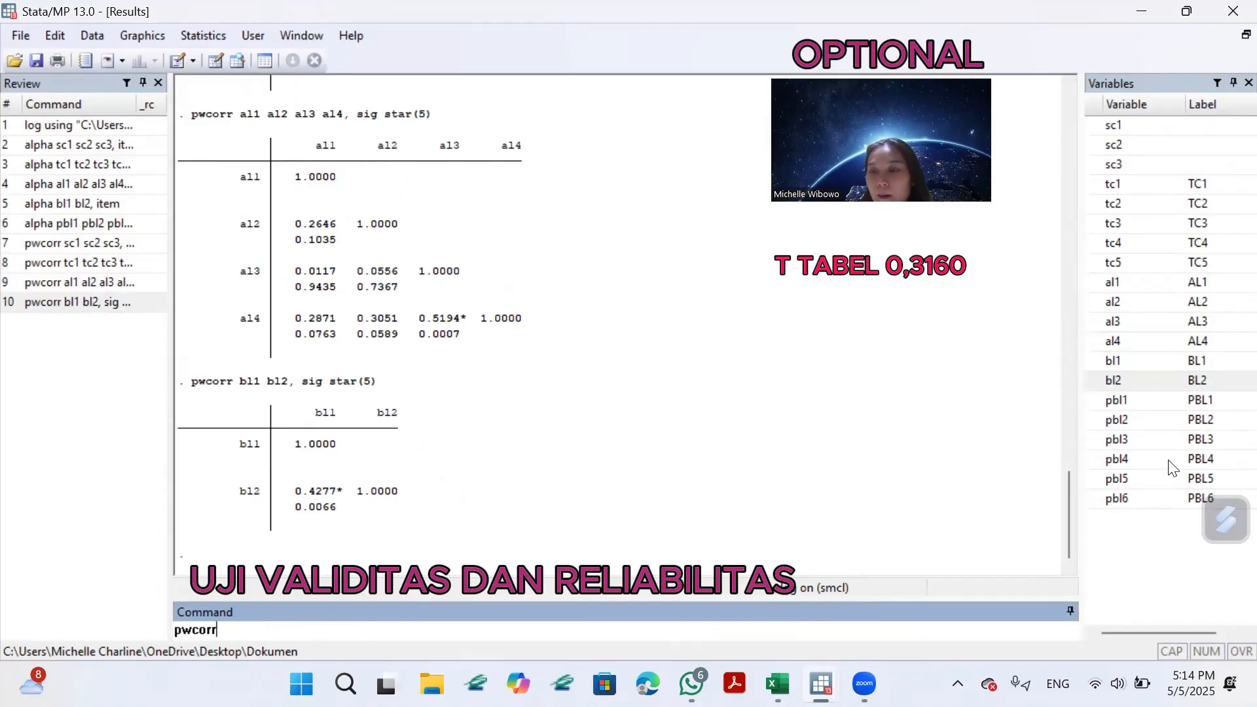
double_click(1095, 401)
left_click(1096, 421)
double_click(1096, 423)
double_click(1118, 440)
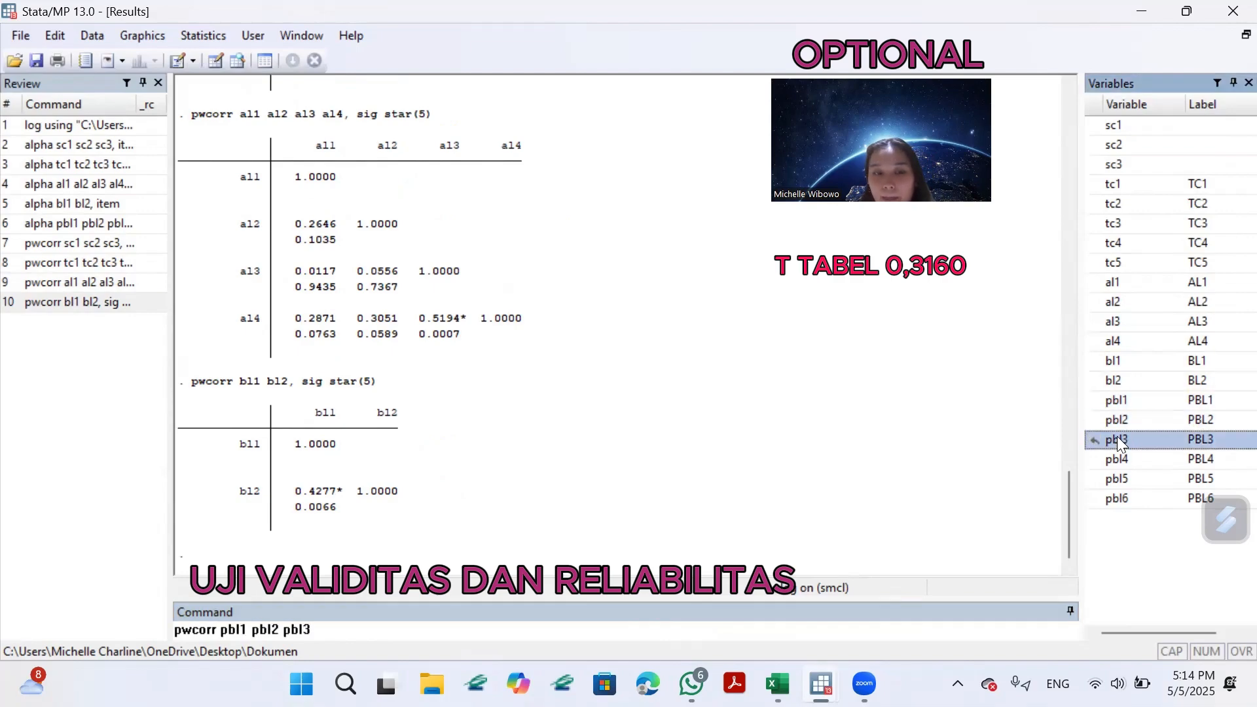
double_click(1094, 461)
double_click(1094, 479)
double_click(1093, 500)
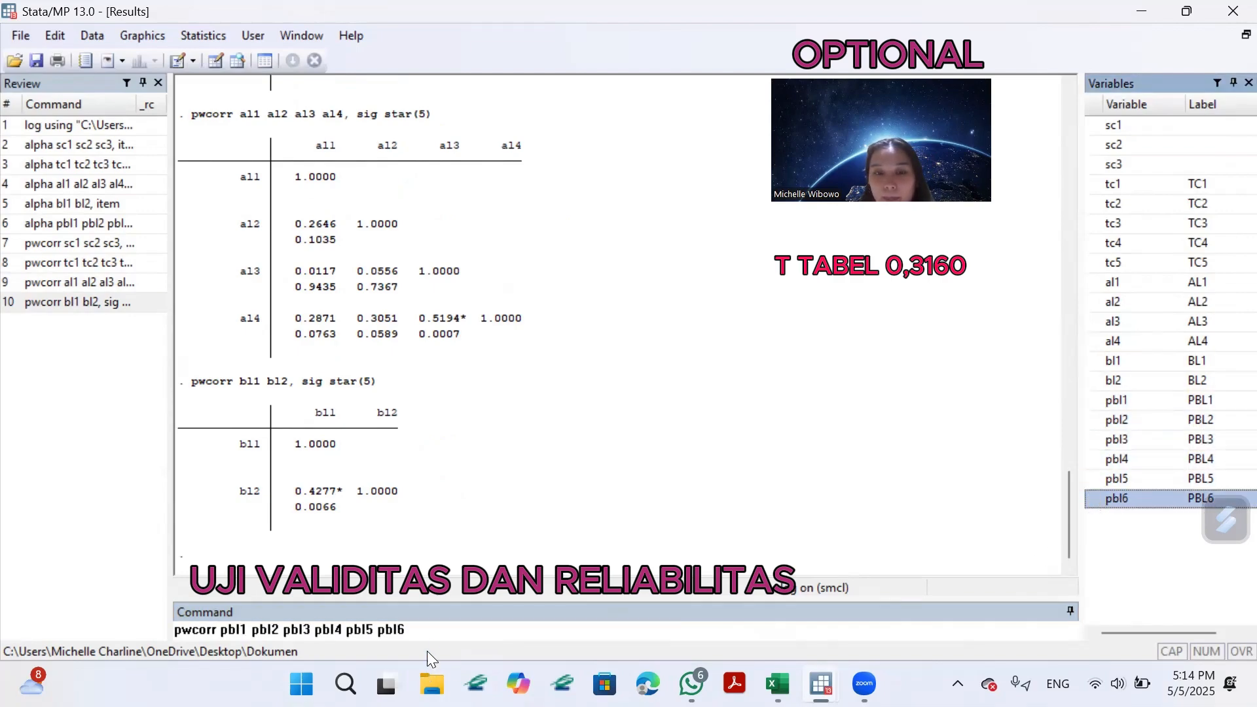
left_click(426, 637)
type(", sig s")
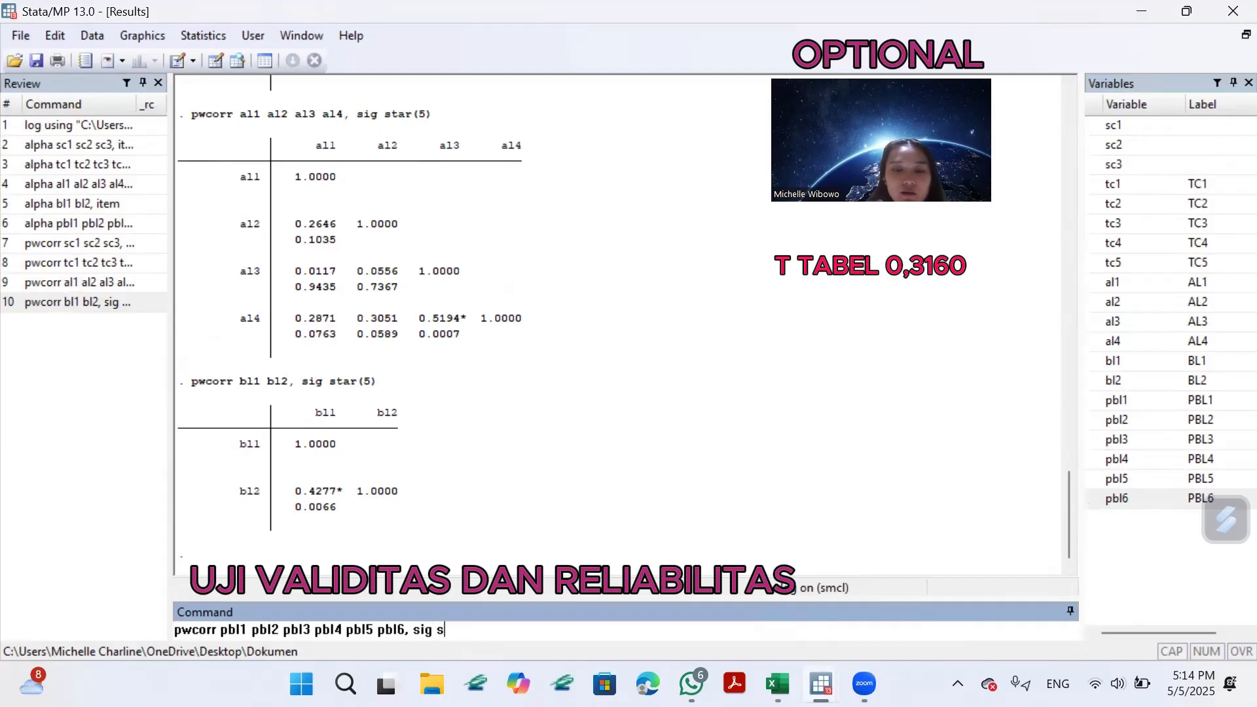
type("tar(")
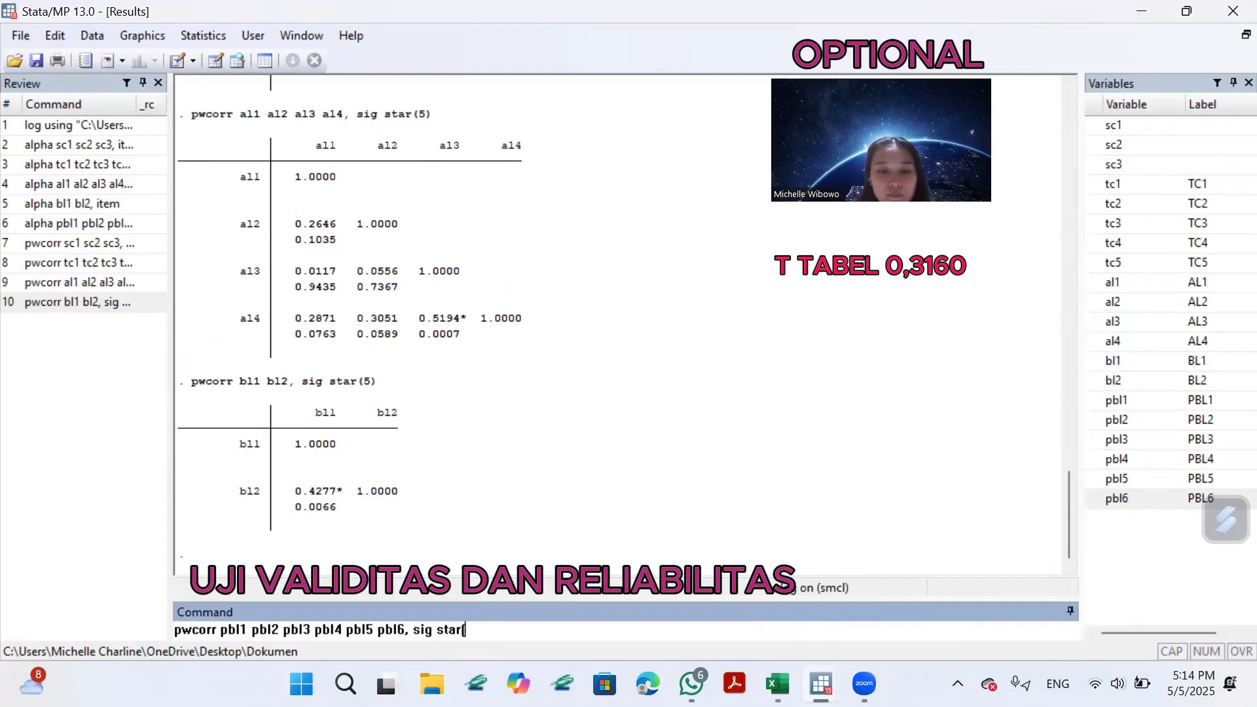
type("5")
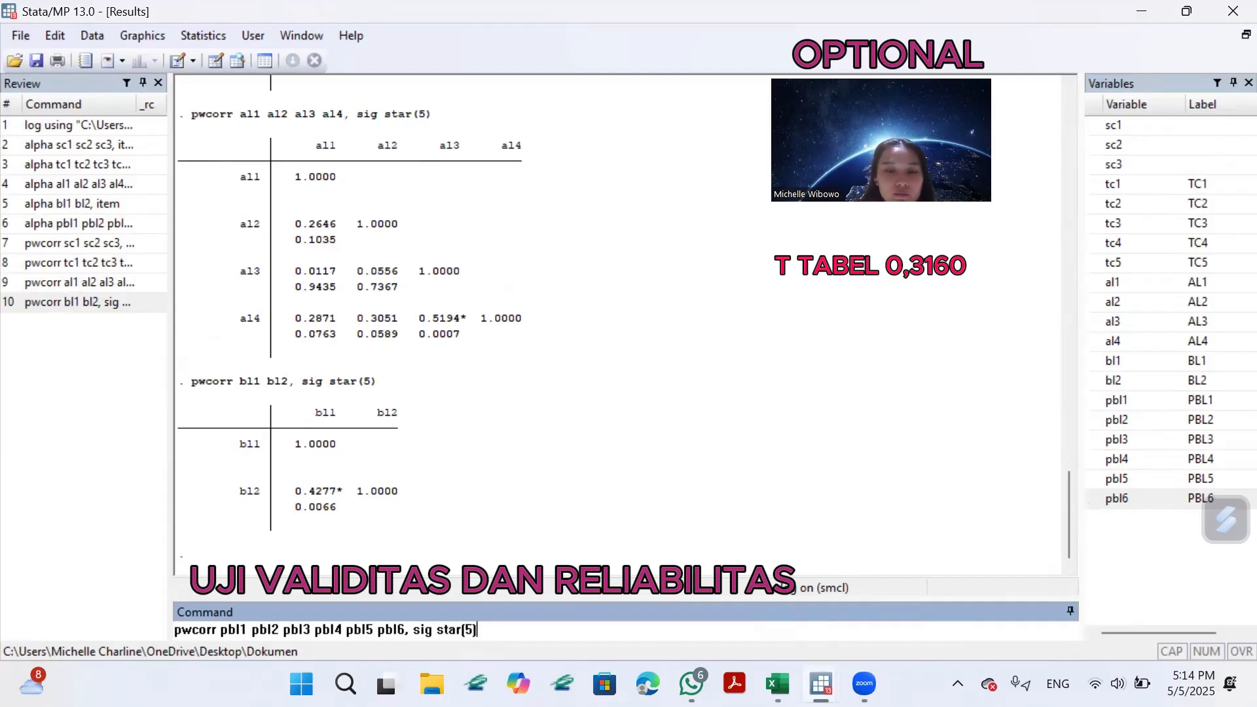
key("Return")
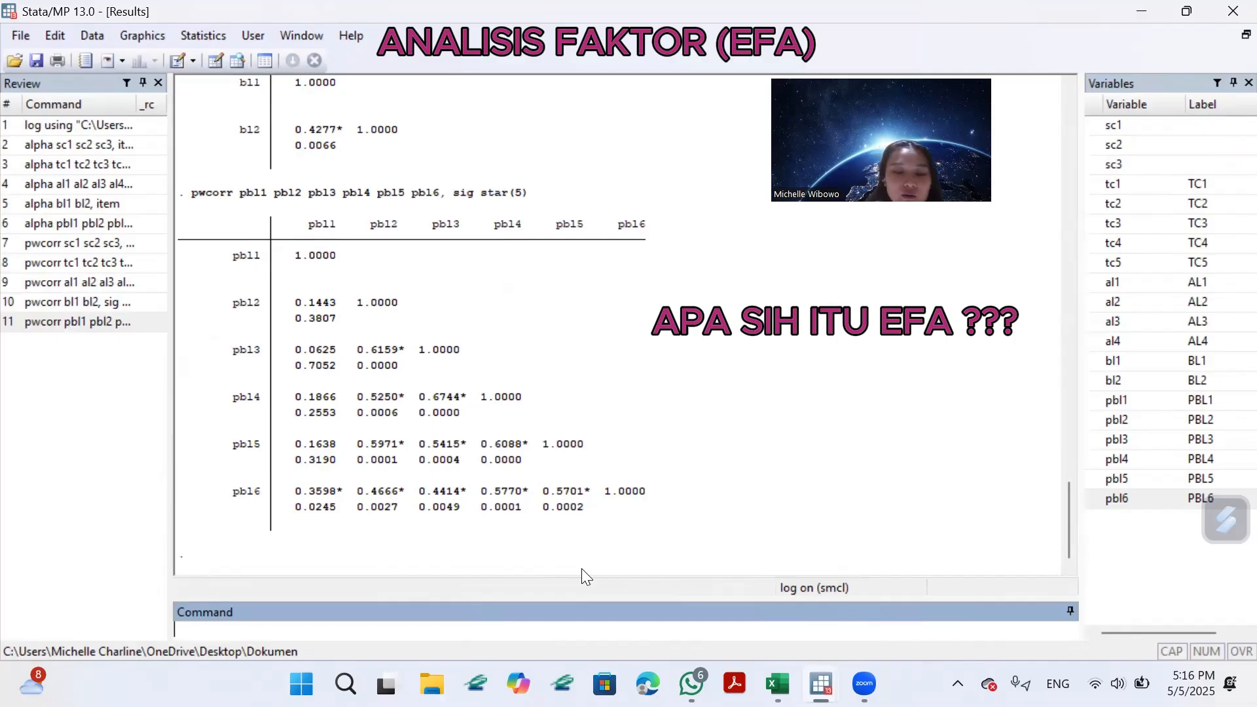
Begin a "factor" command that lists the variables sc1 to sc3 and tc1 to tc5.
type("factor")
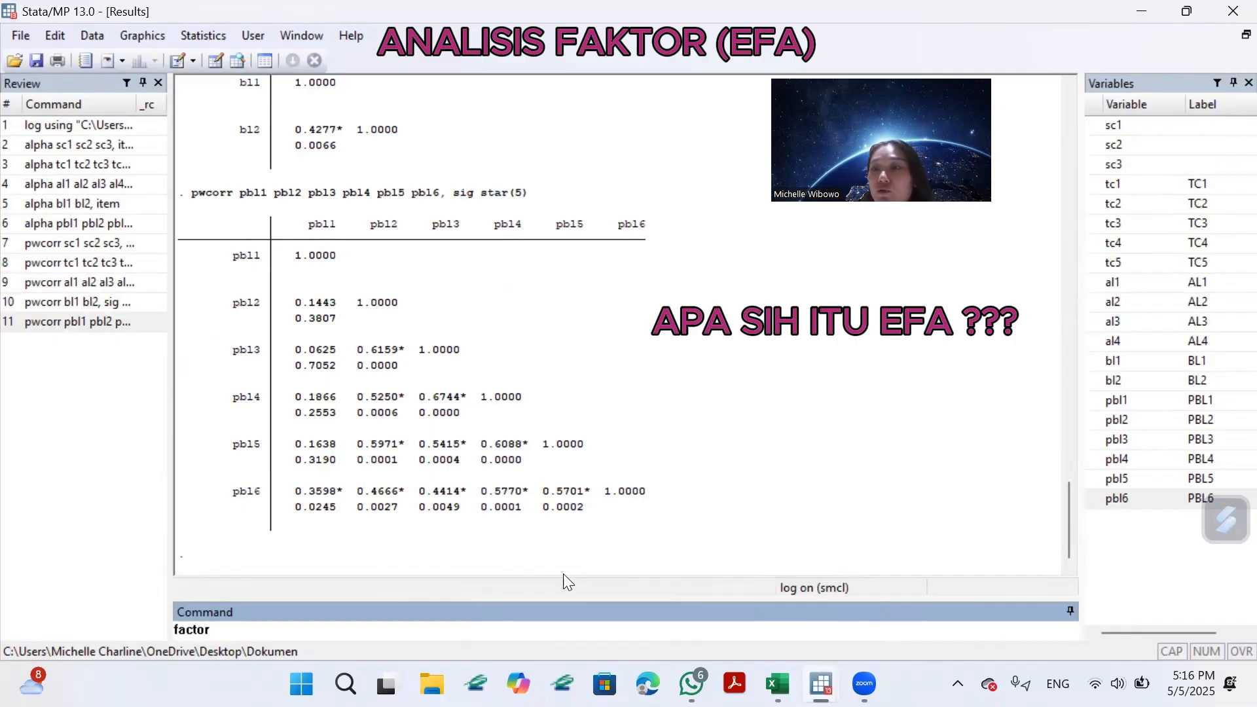
double_click(1100, 127)
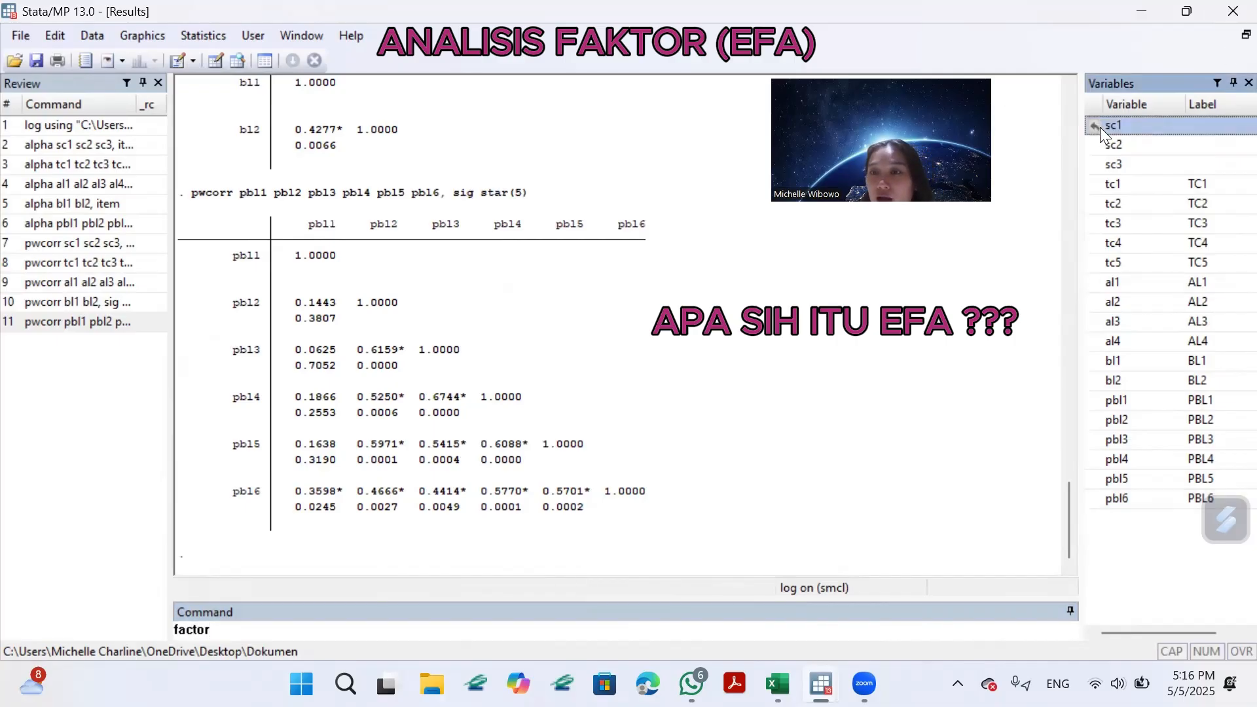
double_click(1100, 143)
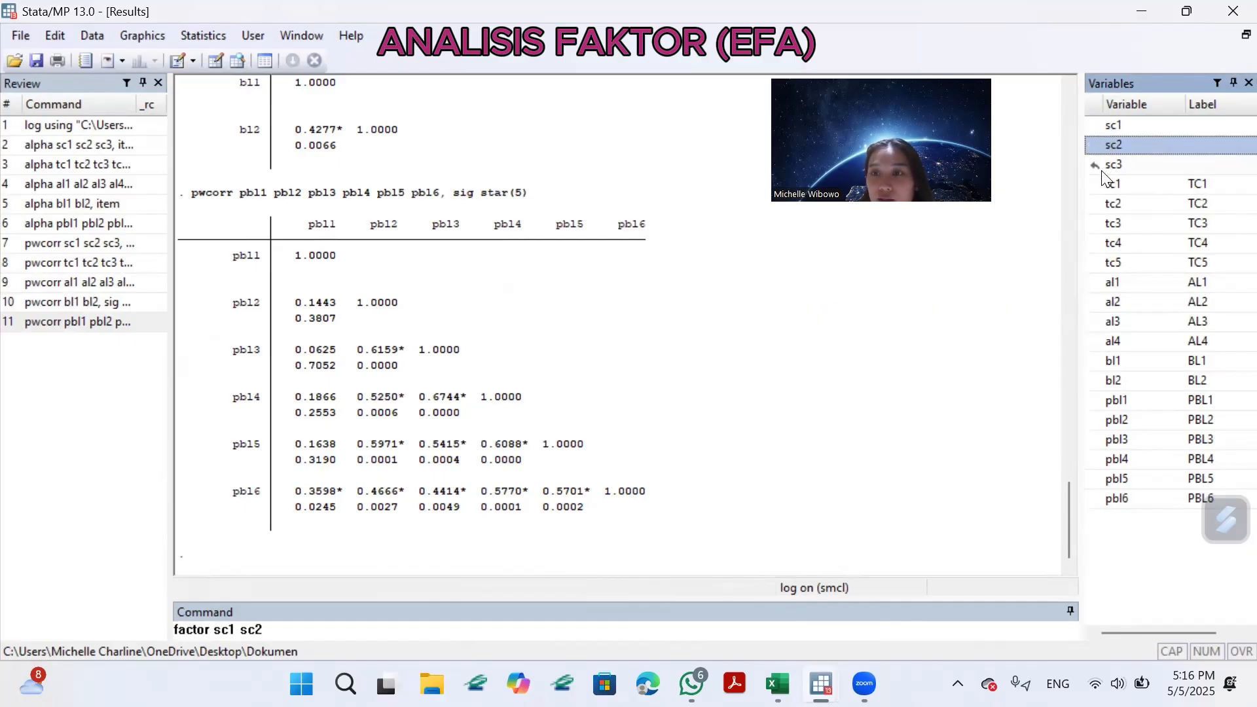
double_click(1113, 165)
double_click(1114, 184)
double_click(1101, 204)
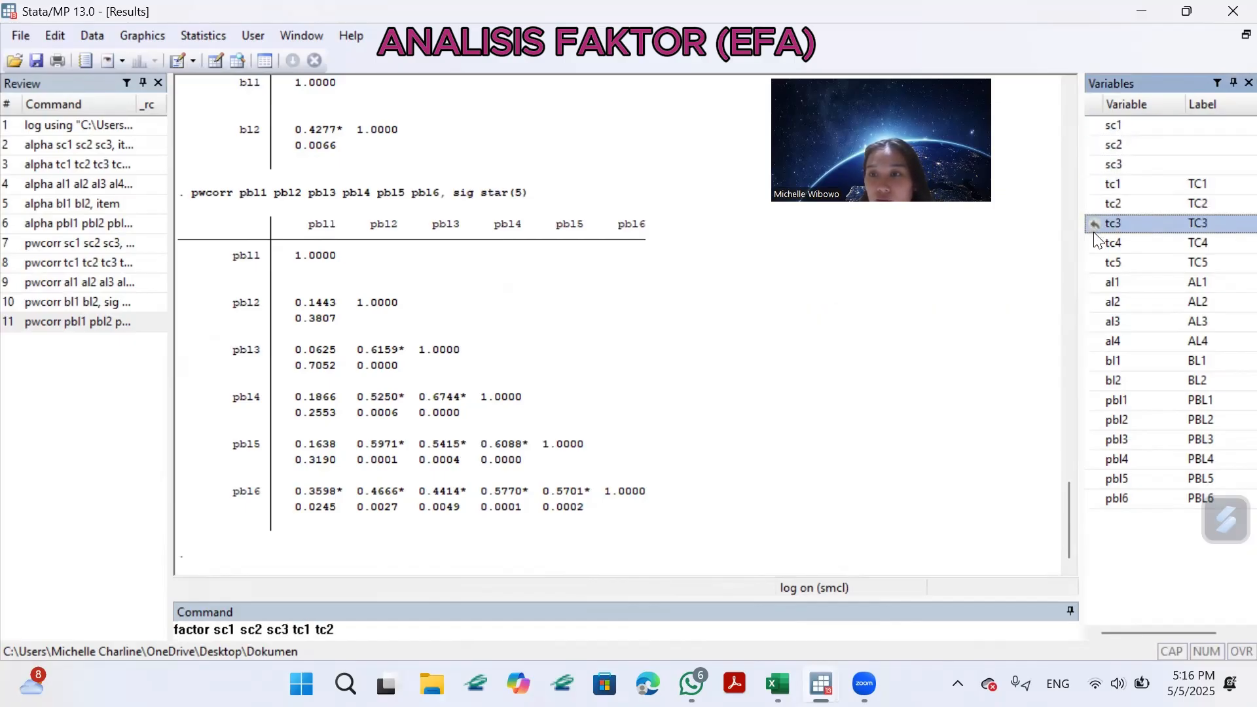
double_click(1102, 223)
double_click(1102, 243)
double_click(1101, 263)
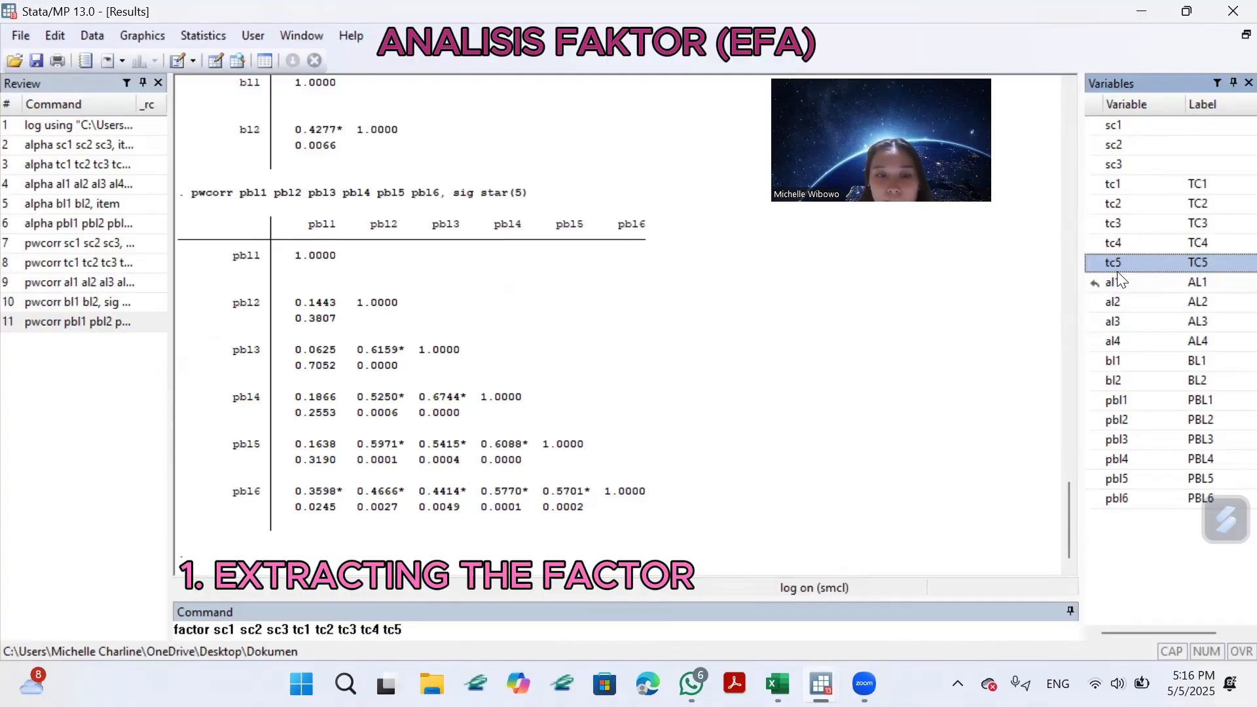
Add the variables al1 to al4, bl1 and bl2 to the factor command.
double_click(1100, 282)
double_click(1097, 302)
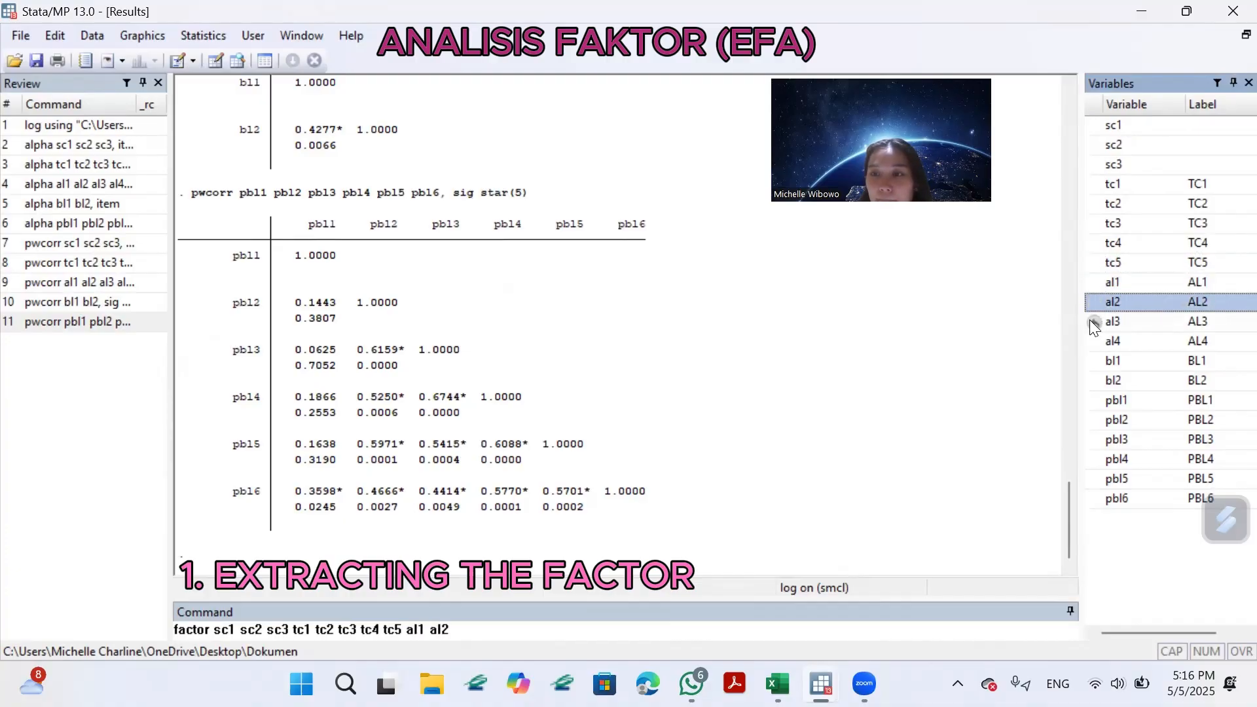
double_click(1092, 321)
double_click(1094, 341)
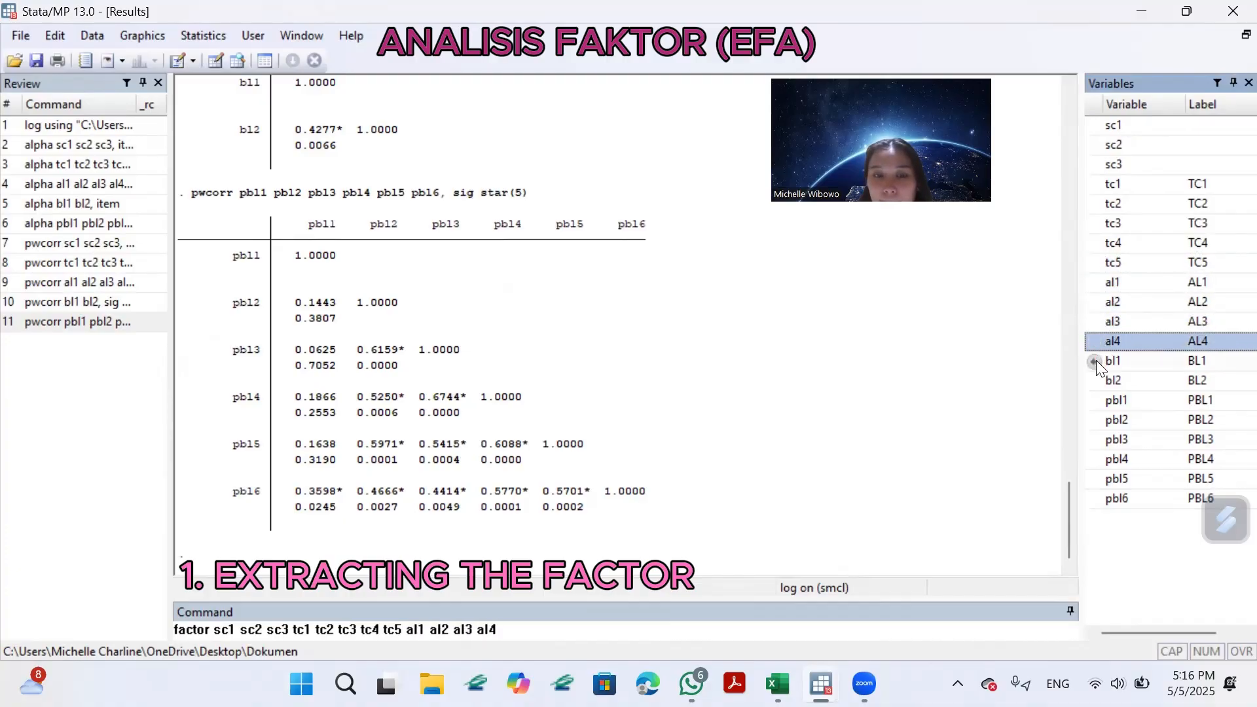
double_click(1099, 365)
double_click(1098, 381)
Add the variables pbl1 to pbl6 to the factor command, inserting the missing pbl5 before pbl6.
double_click(1097, 401)
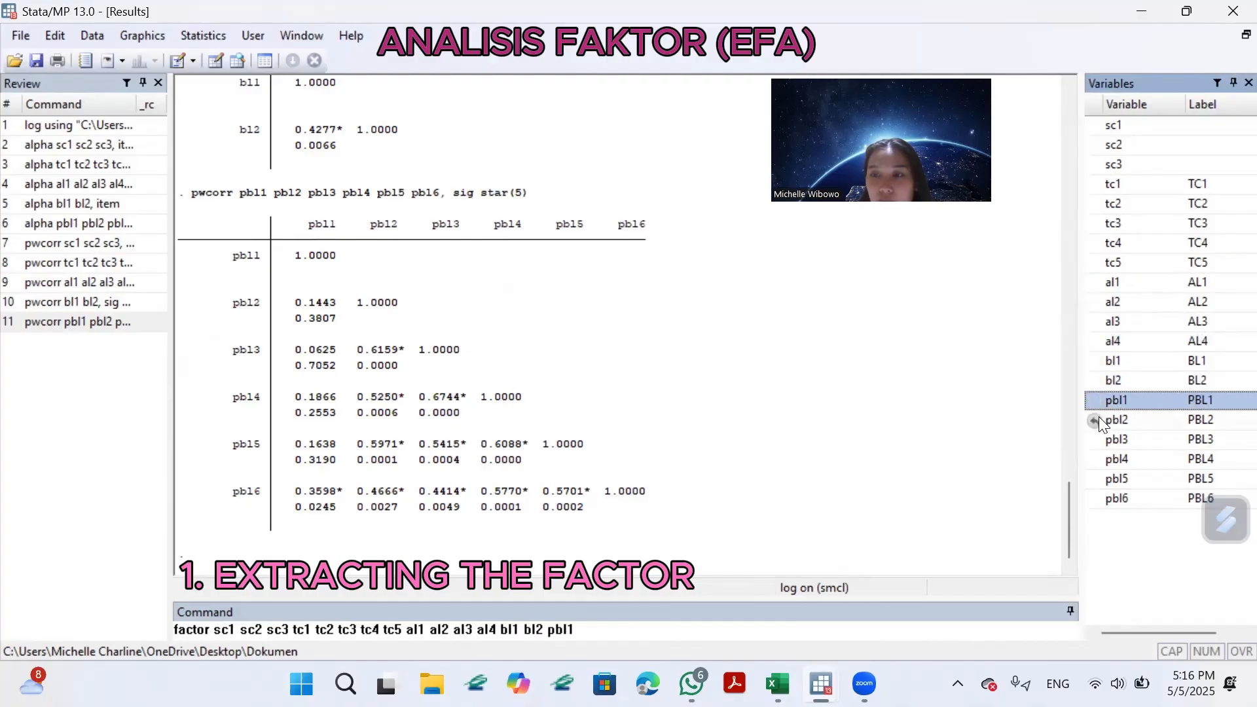
double_click(1099, 419)
double_click(1098, 439)
double_click(1099, 459)
double_click(1100, 478)
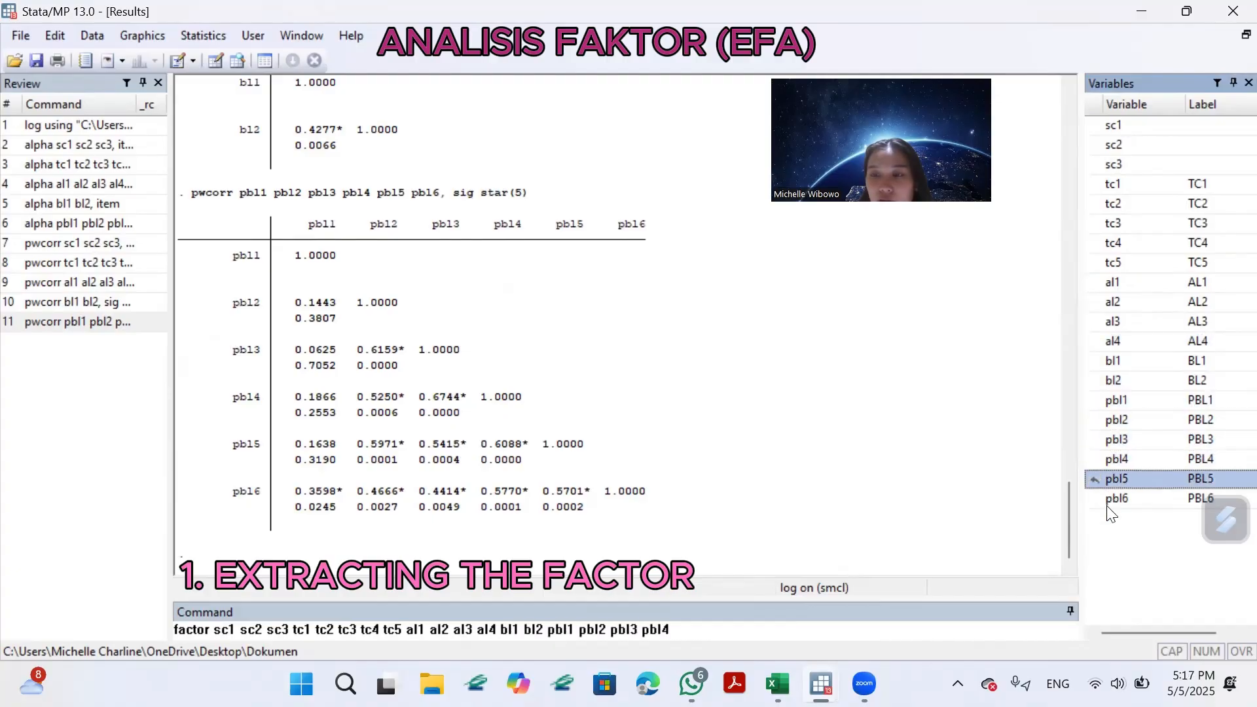
double_click(1100, 498)
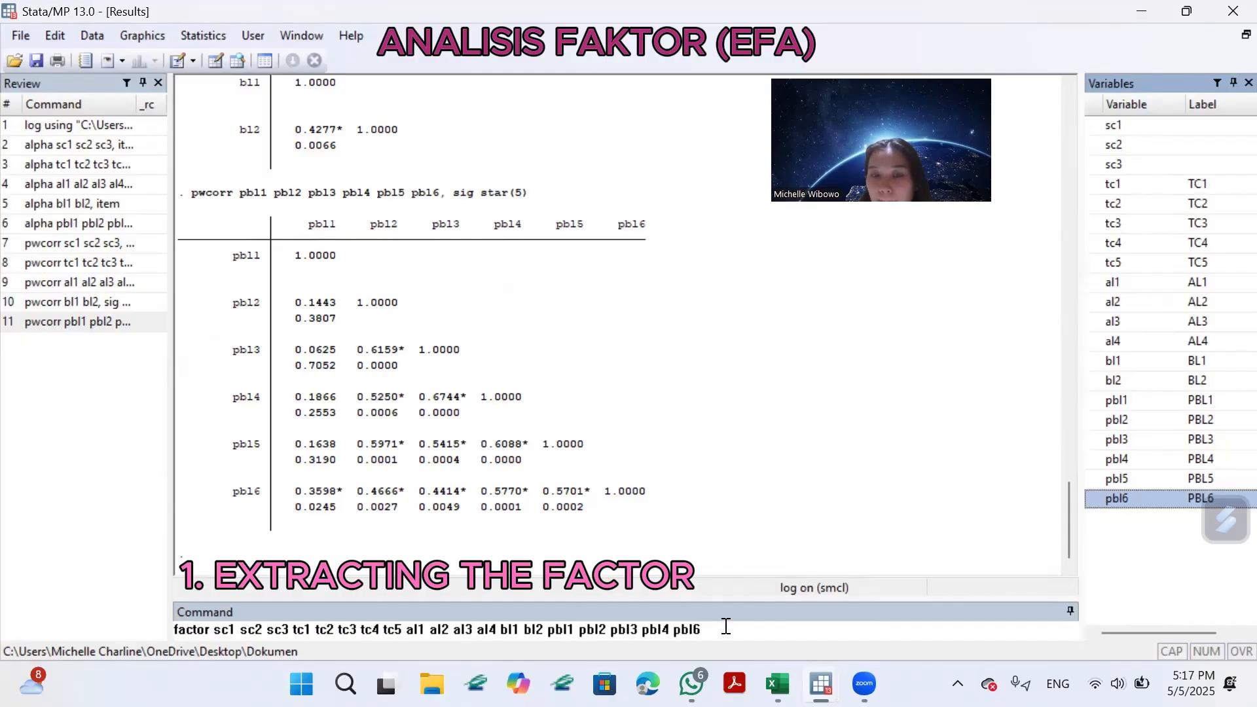
left_click(674, 630)
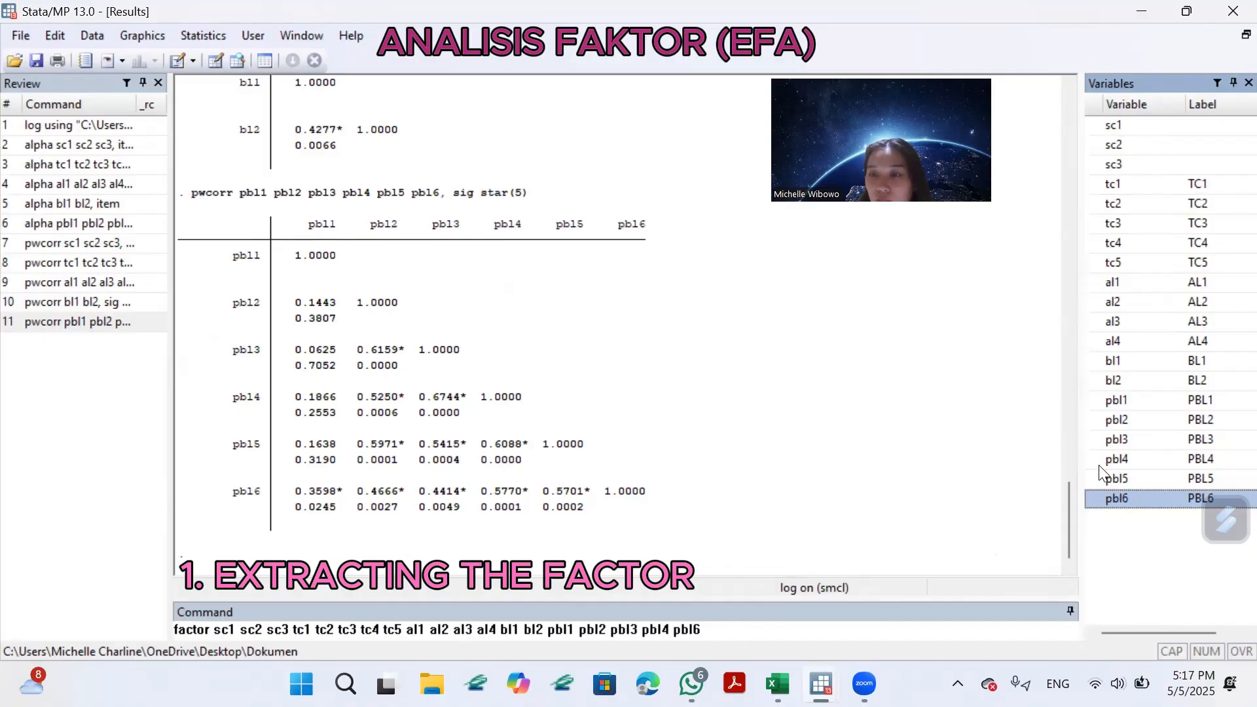
double_click(1116, 479)
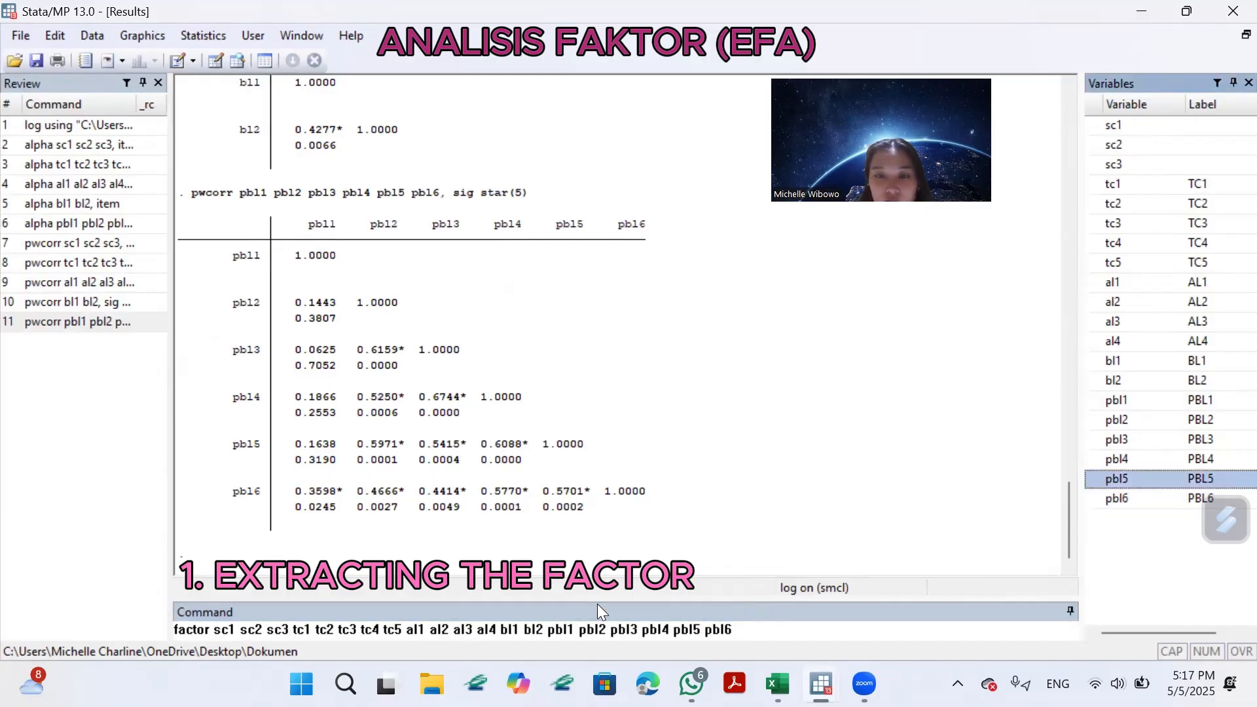
Run the factor command with the option "pcf" and show its complete output.
left_click(756, 629)
type(", pc")
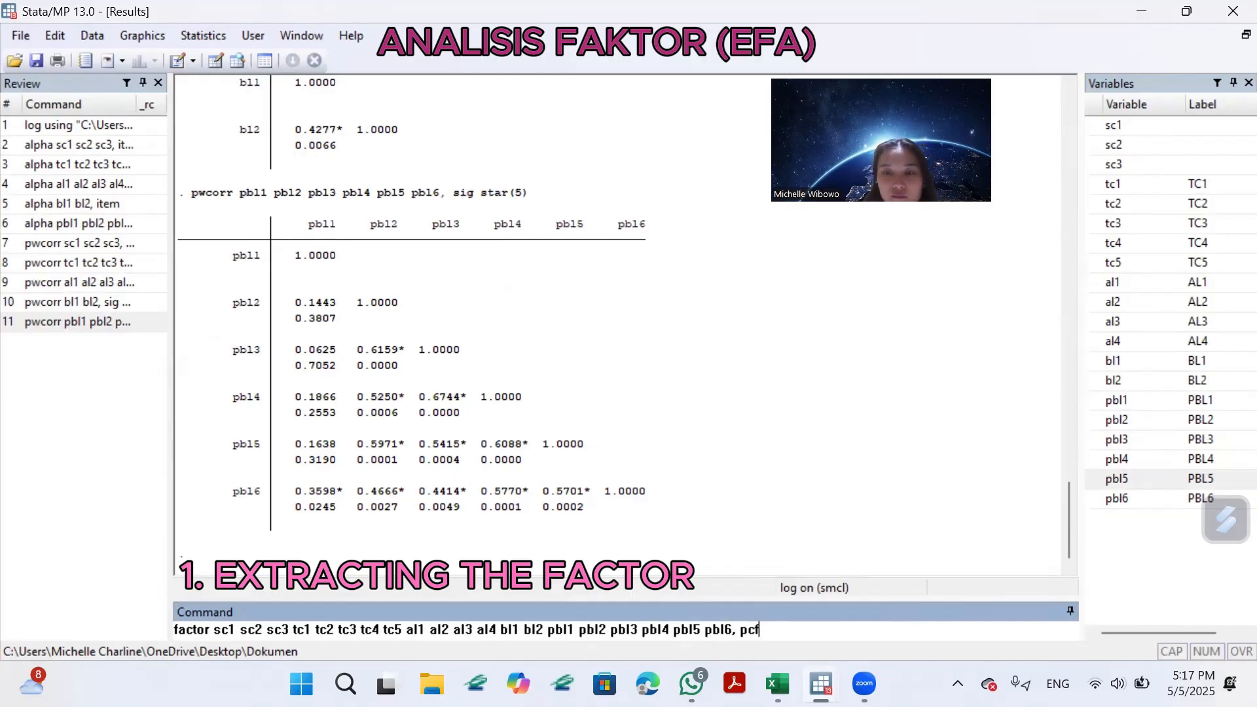
type("f")
key("Return")
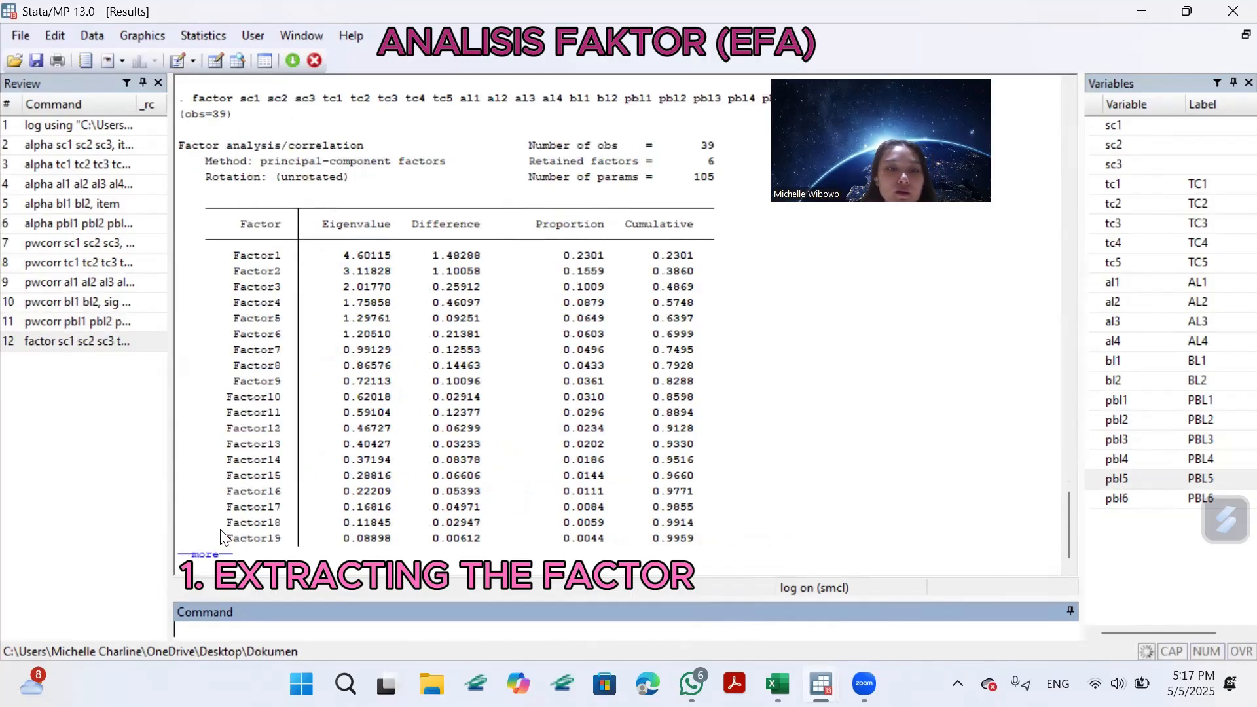
left_click(220, 555)
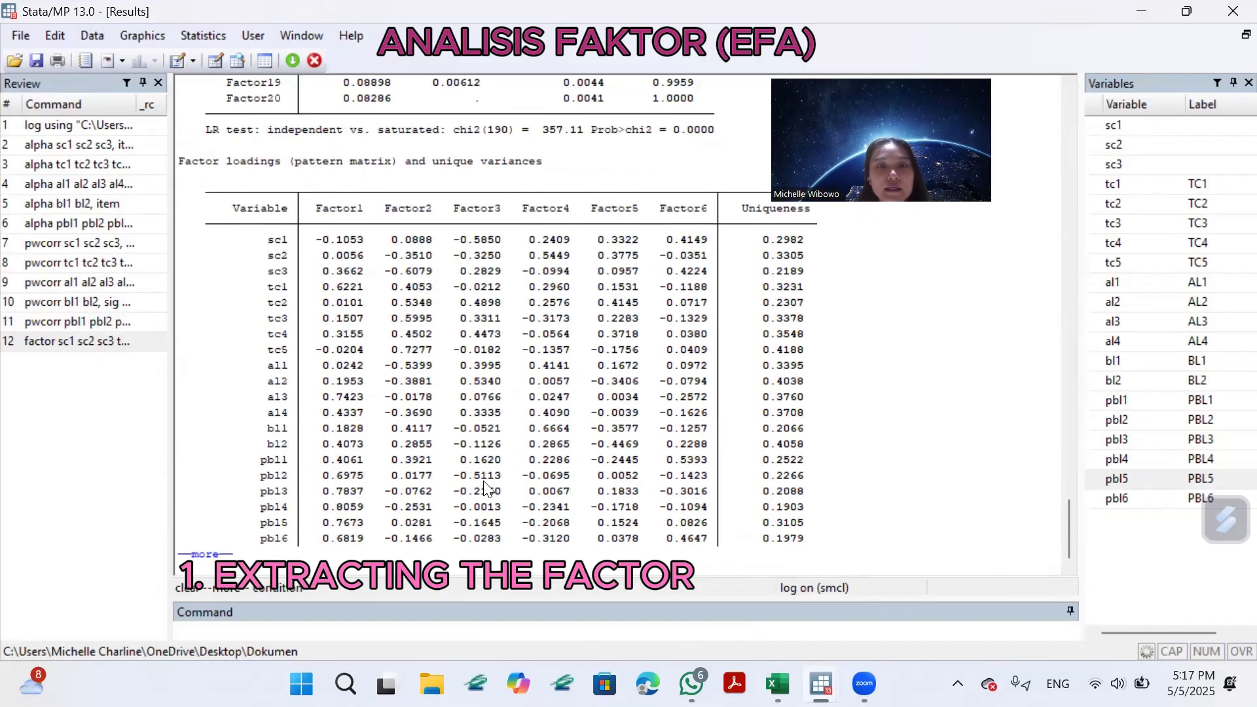
left_click(214, 555)
Examine the eigenvalues, proportions and factor loadings in the principal-component factor output.
scroll(479, 458, "up", 4)
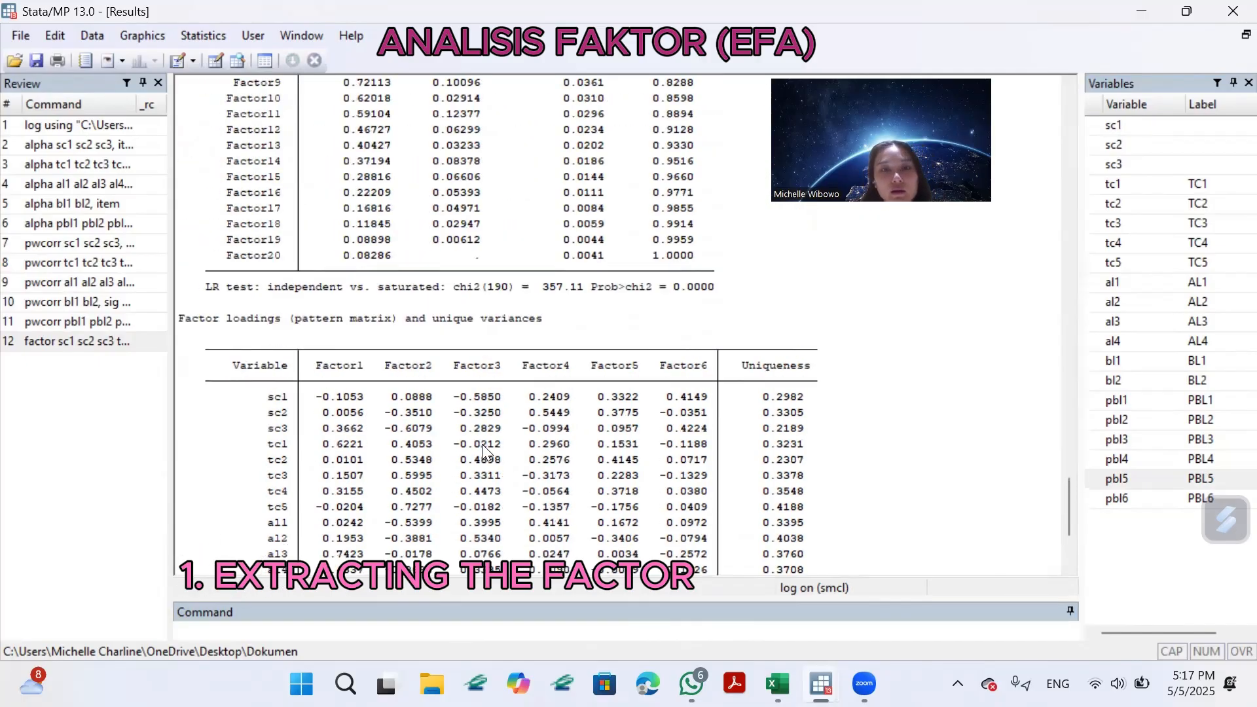
scroll(521, 413, "up", 6)
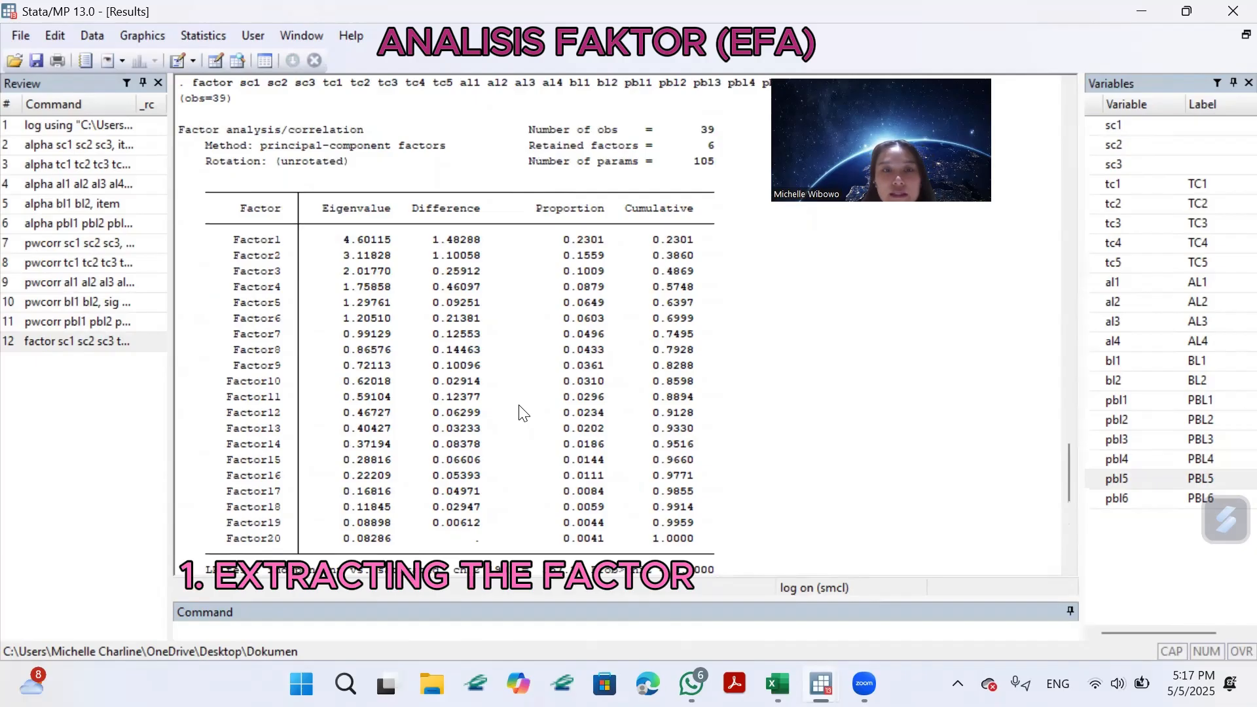
scroll(579, 393, "down", 1)
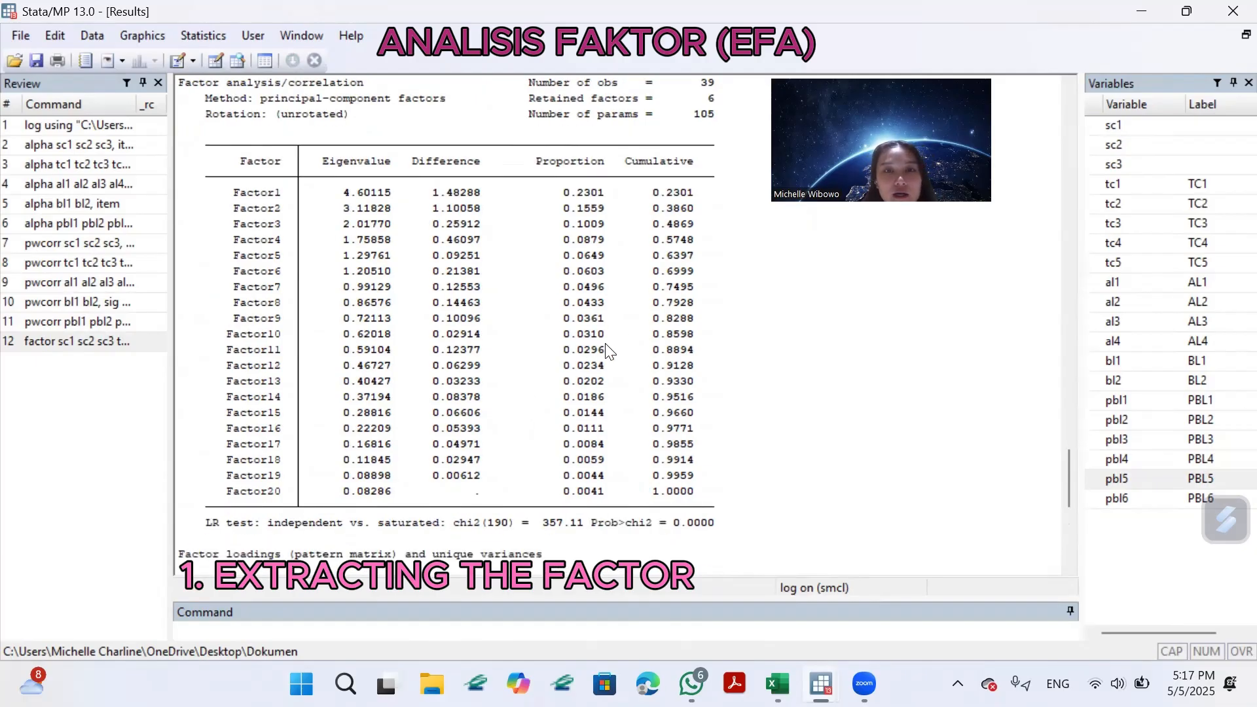
scroll(605, 347, "down", 6)
scroll(606, 353, "up", 5)
scroll(616, 327, "up", 1)
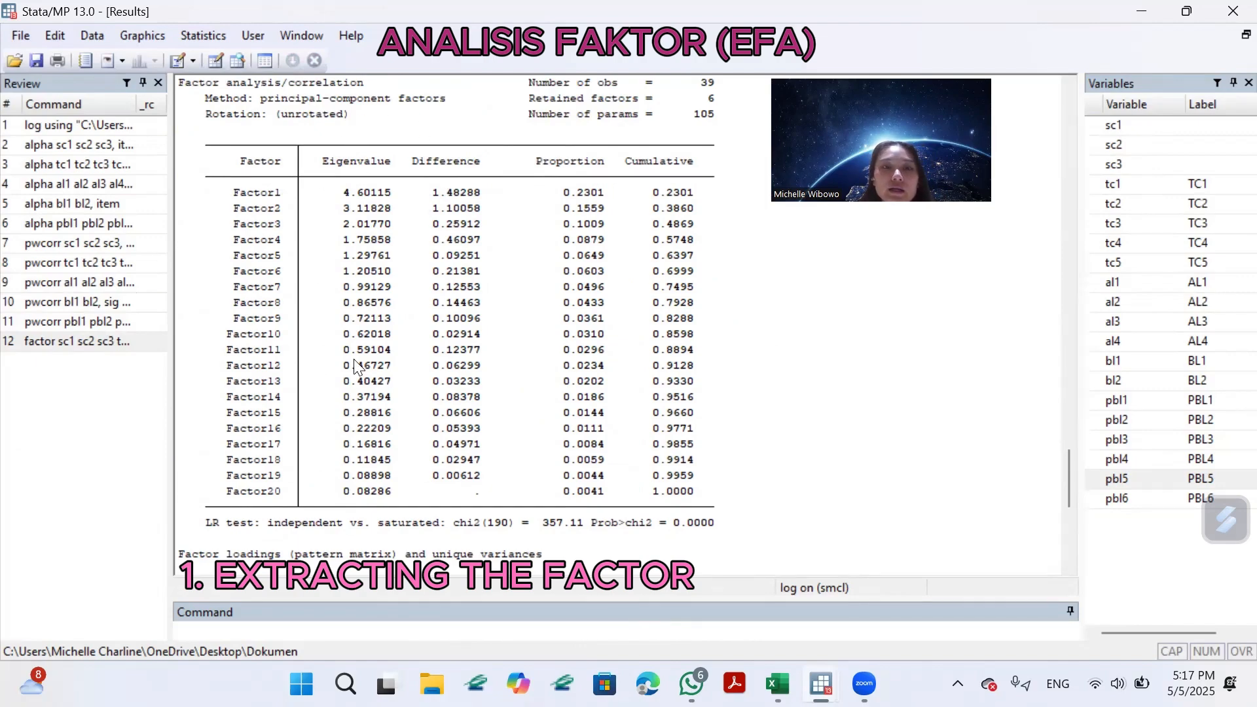
left_click(310, 194)
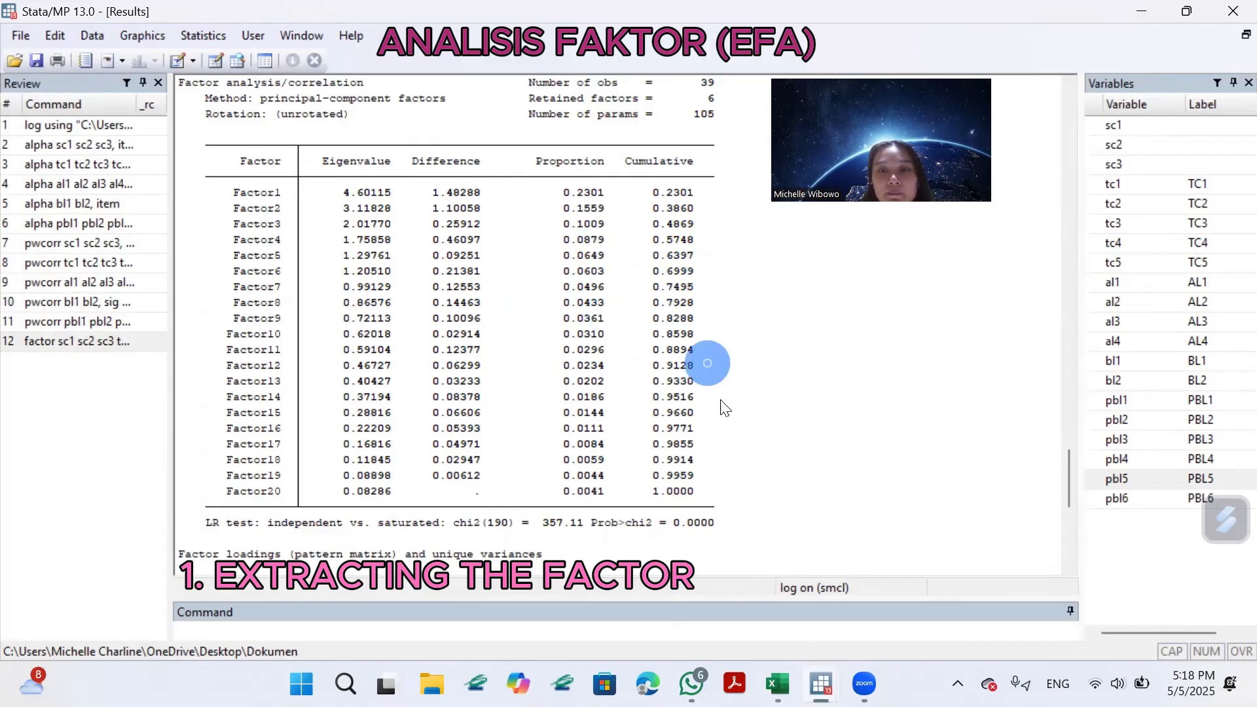
scroll(773, 491, "down", 1)
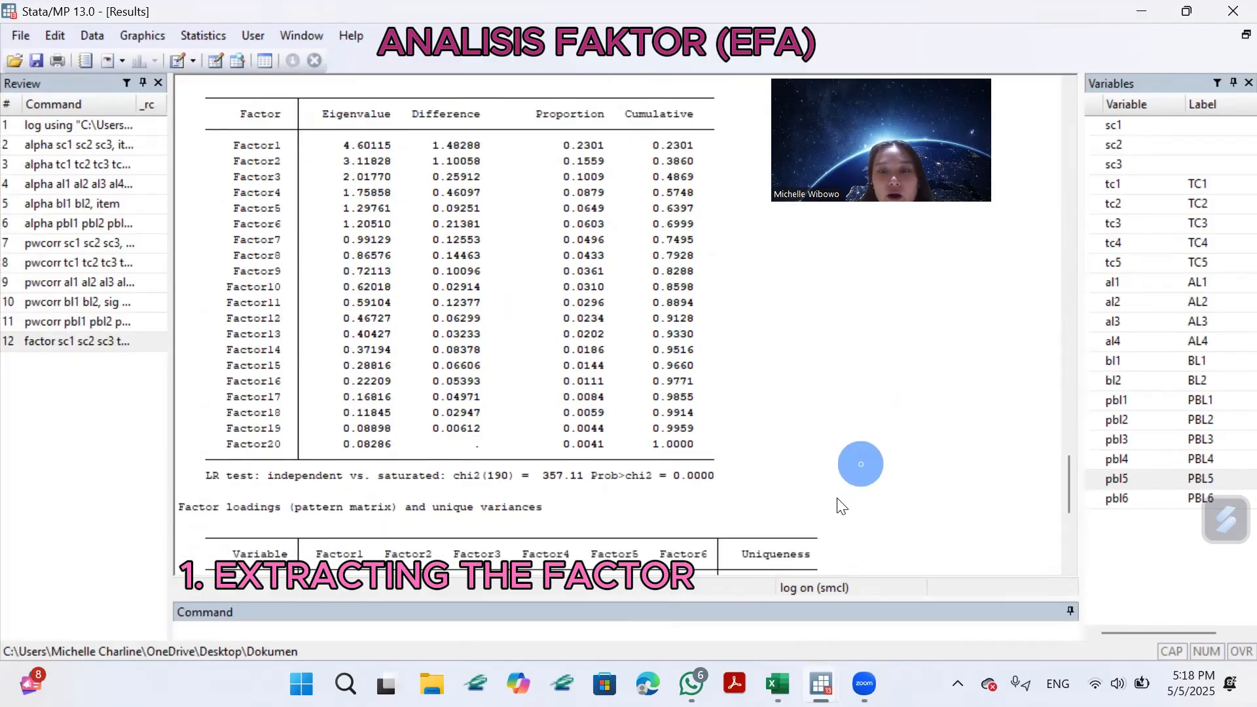
Compare the eigenvalues of the retained factors with the item loadings and uniqueness values in the unrotated factor output.
left_click_drag(1070, 474, 1065, 494)
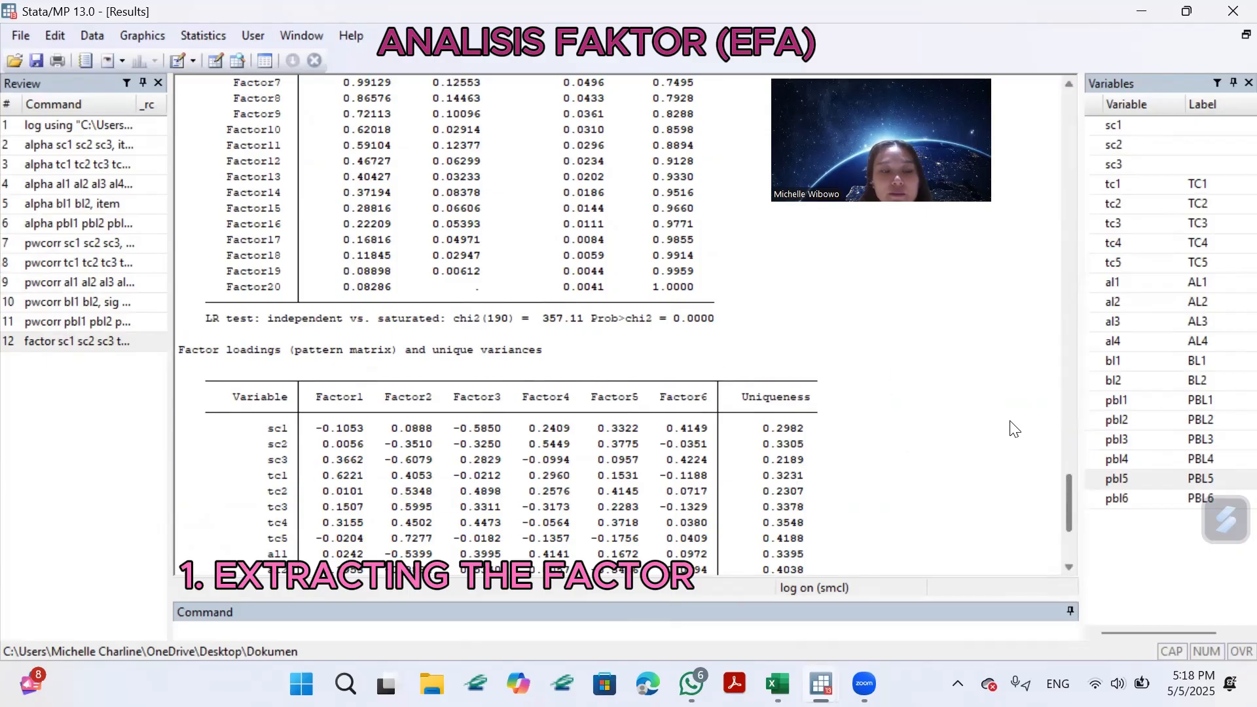
scroll(1066, 465, "up", 6)
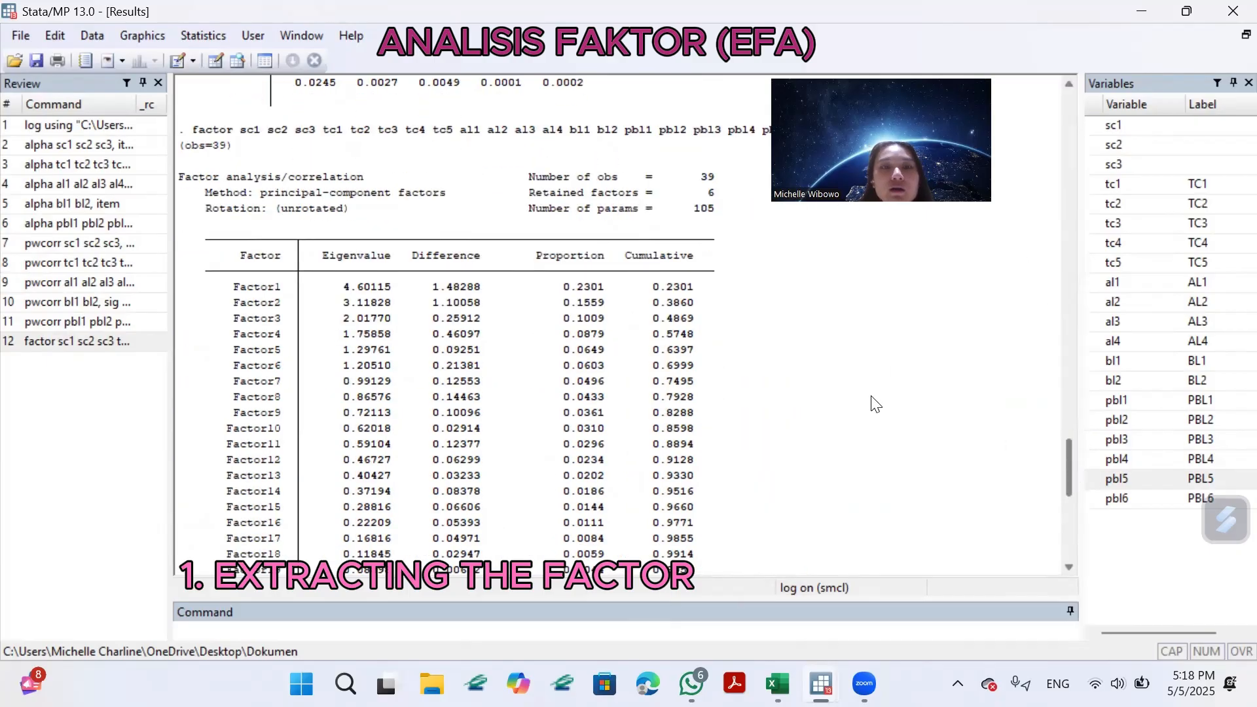
scroll(347, 257, "down", 1)
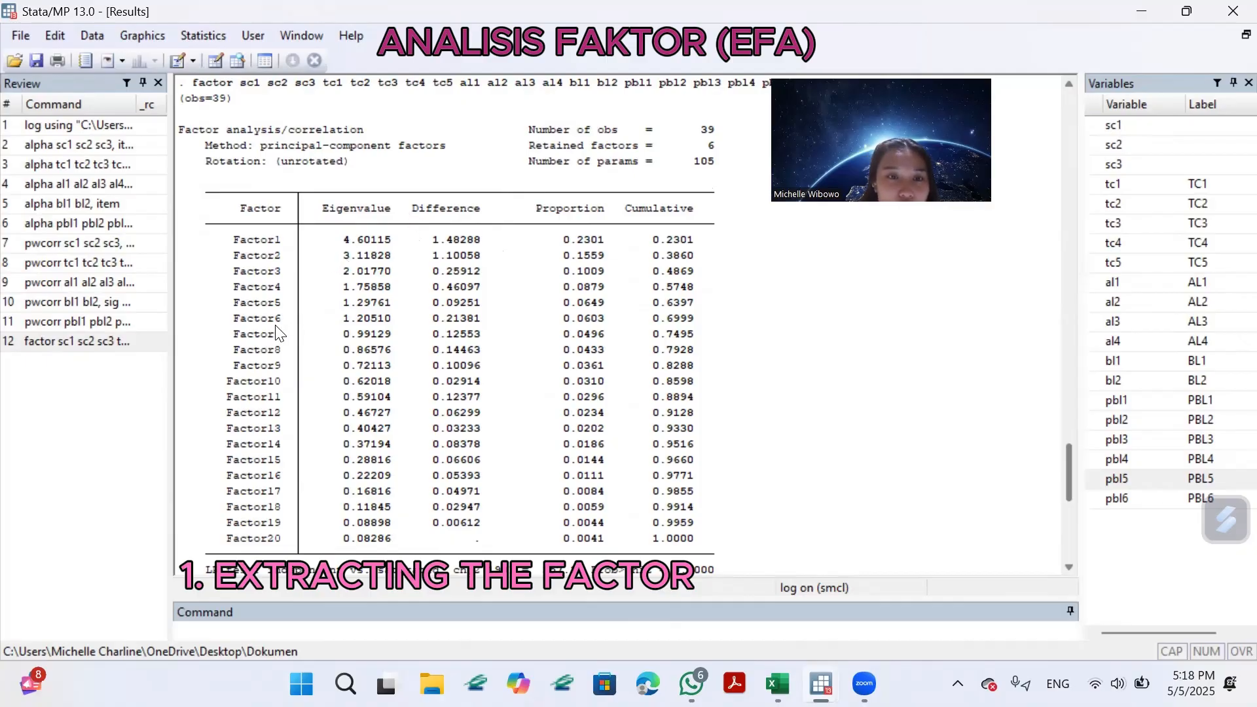
left_click_drag(343, 239, 426, 313)
scroll(522, 320, "down", 4)
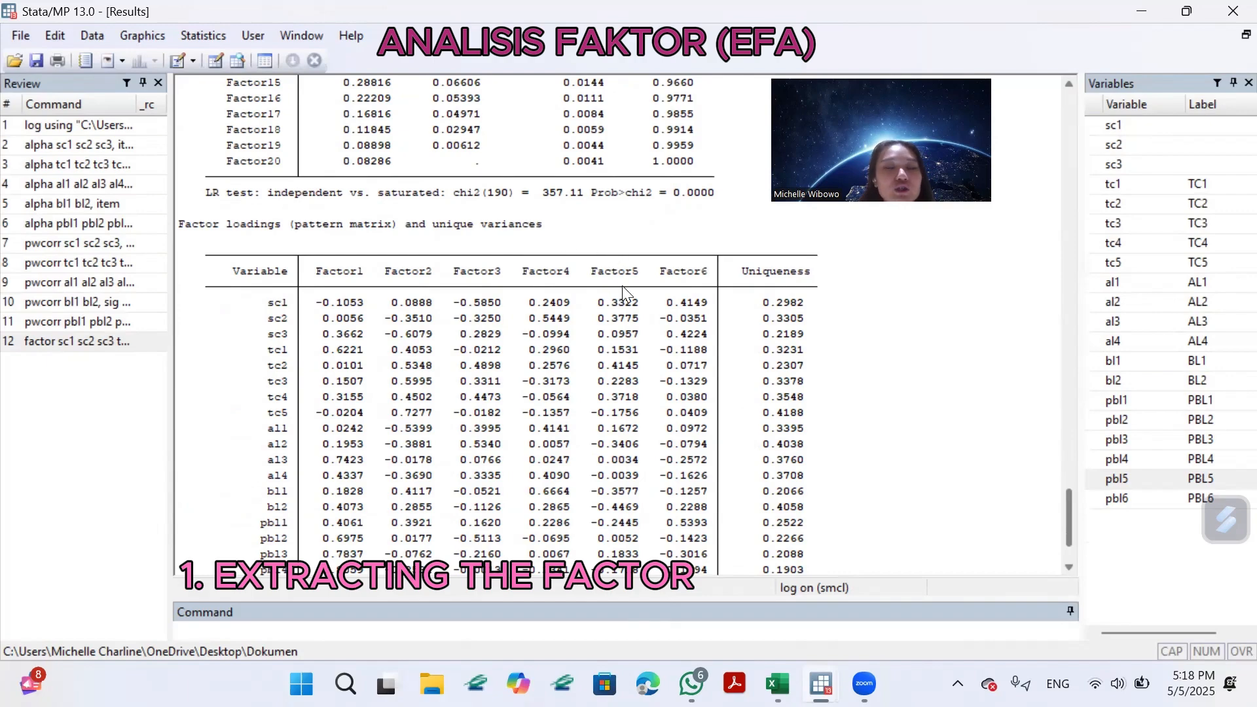
scroll(806, 328, "down", 1)
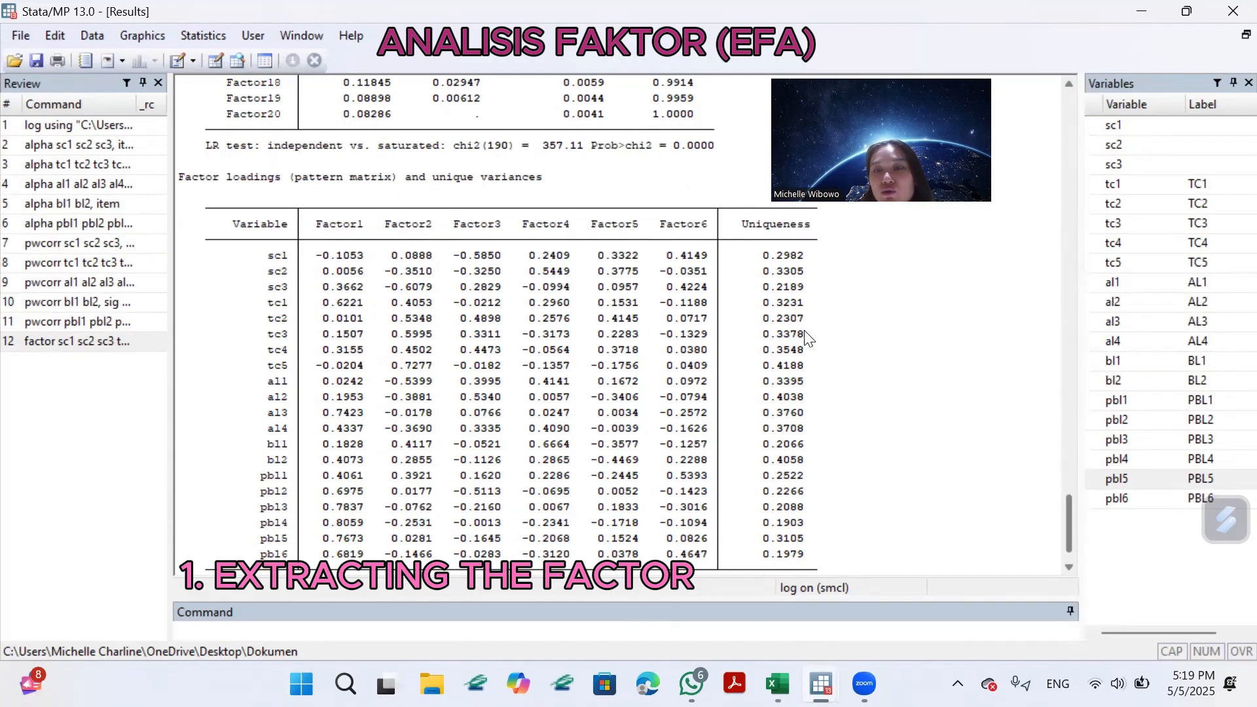
scroll(810, 337, "down", 1)
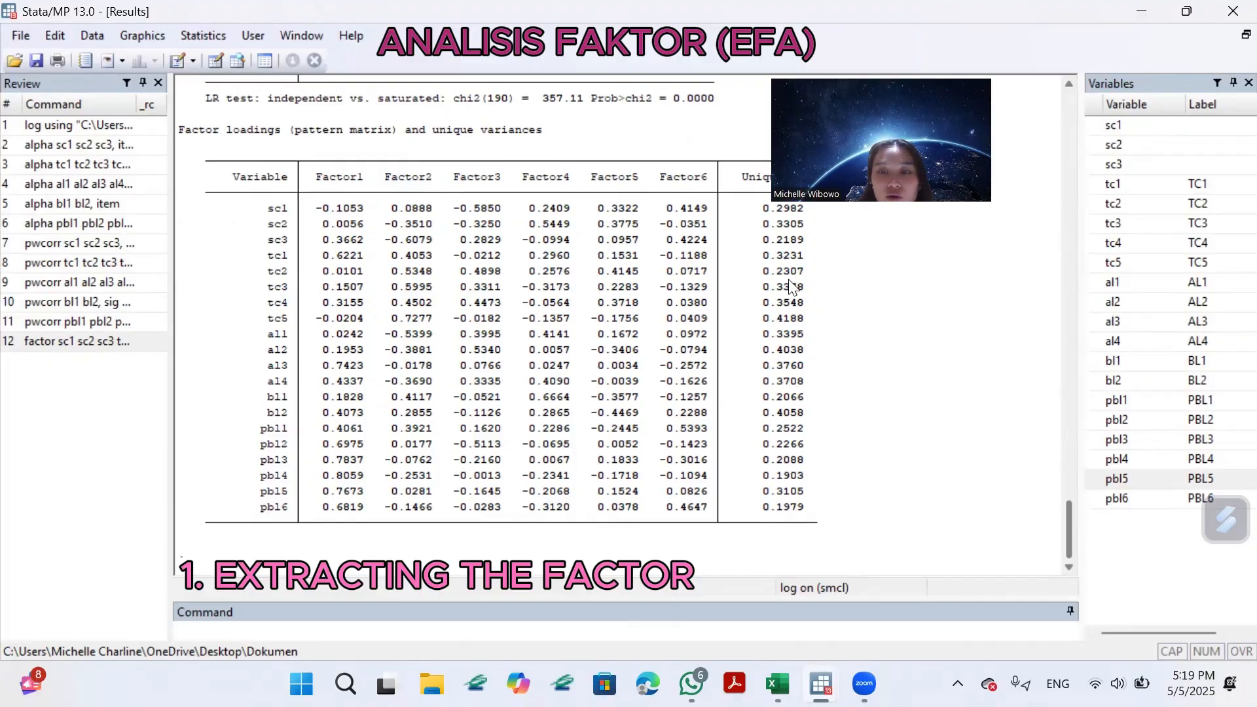
scroll(789, 283, "up", 1)
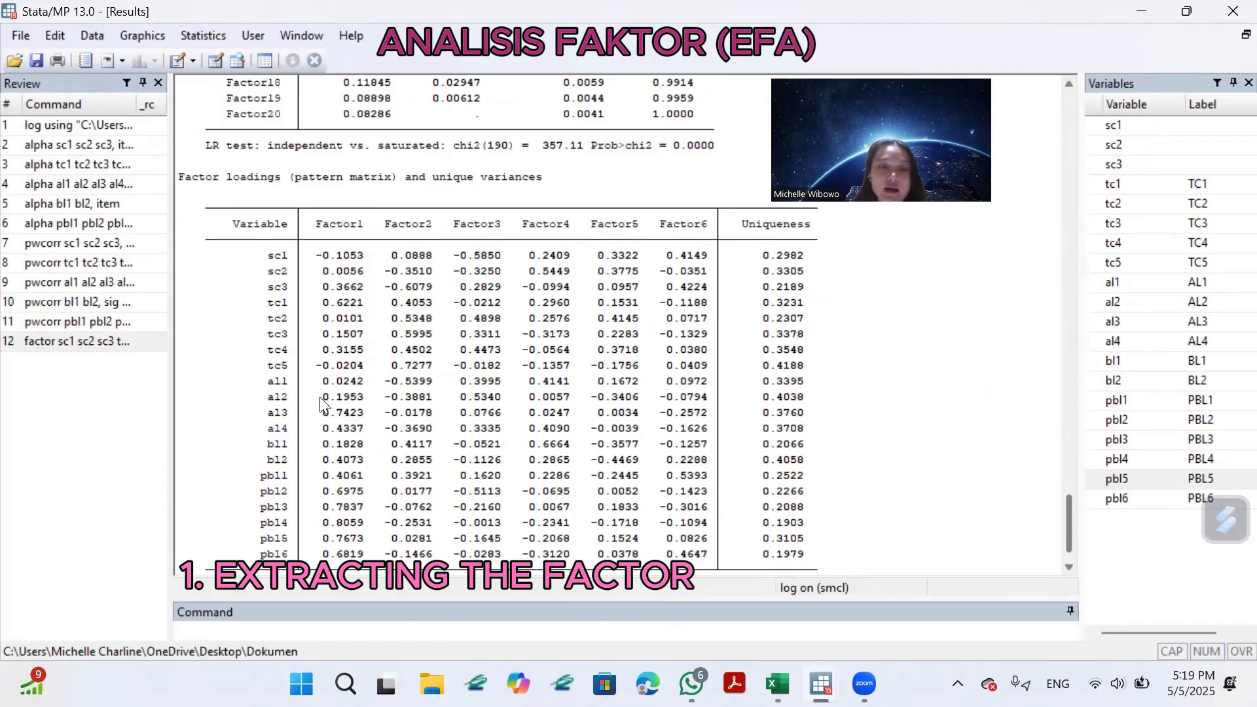
Run "estat kmo" to get the Kaiser-Meyer-Olkin sampling adequacy for the factor model and show its complete output.
left_click(294, 628)
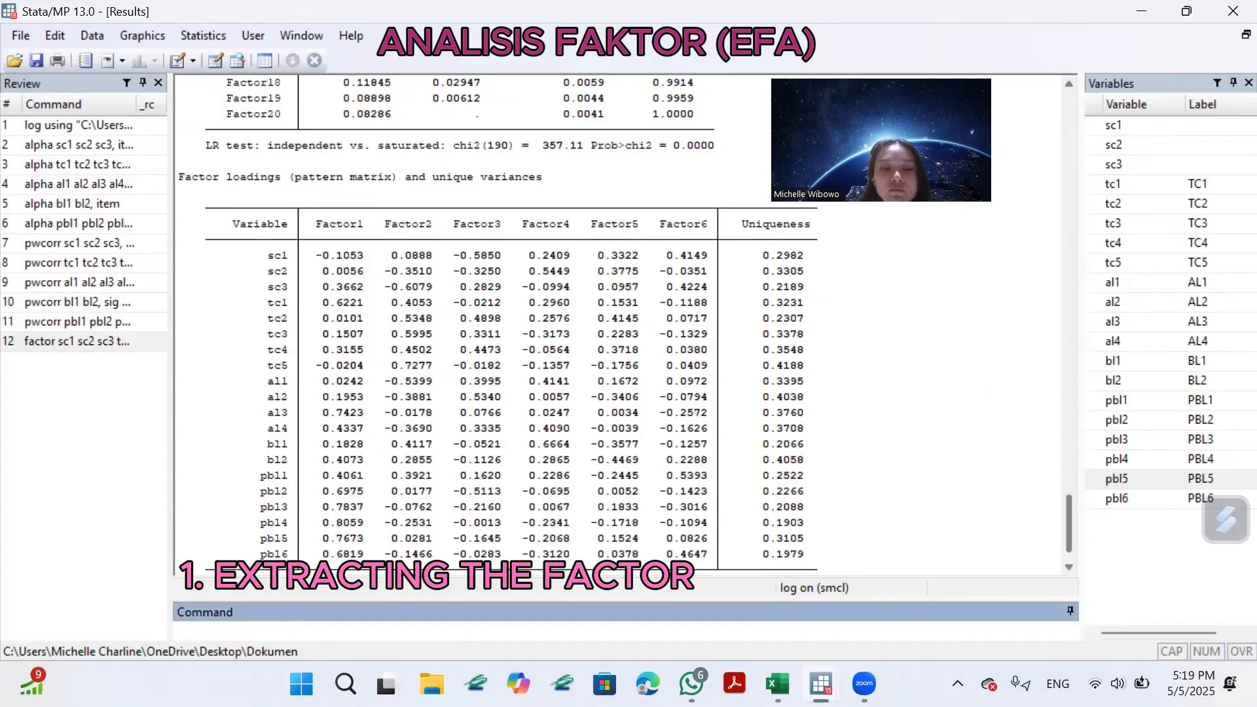
type("estat kmo")
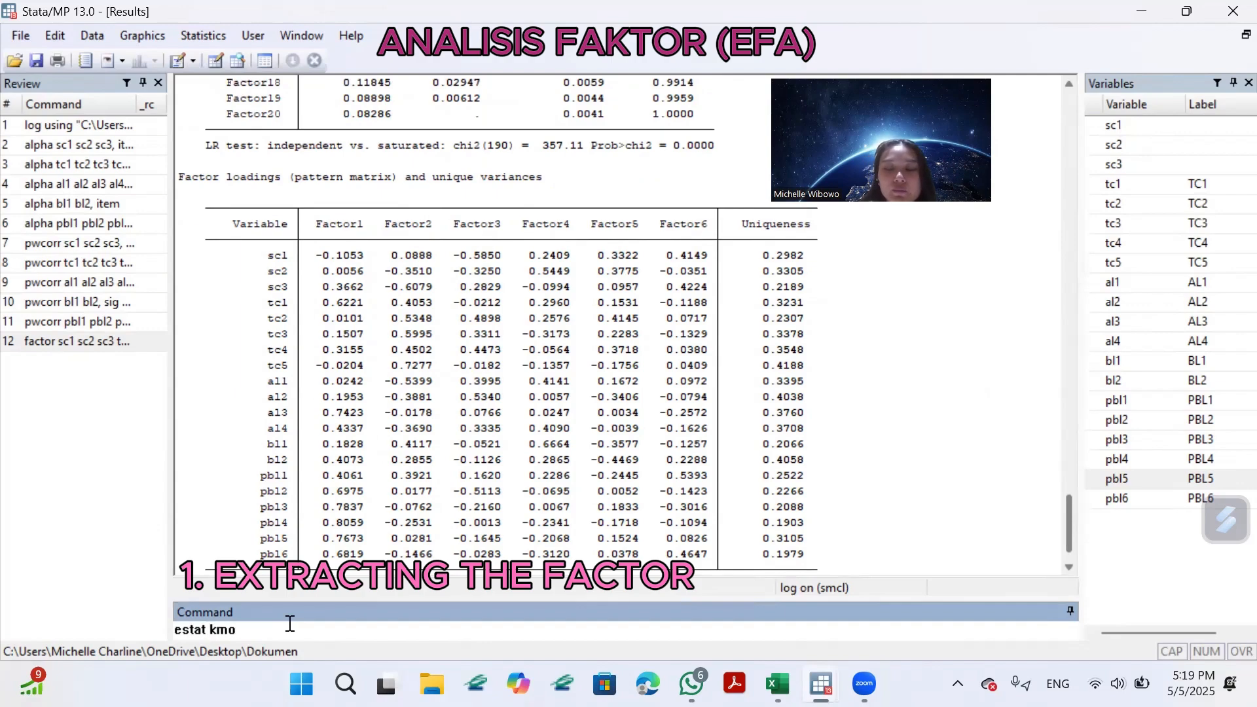
key("Return")
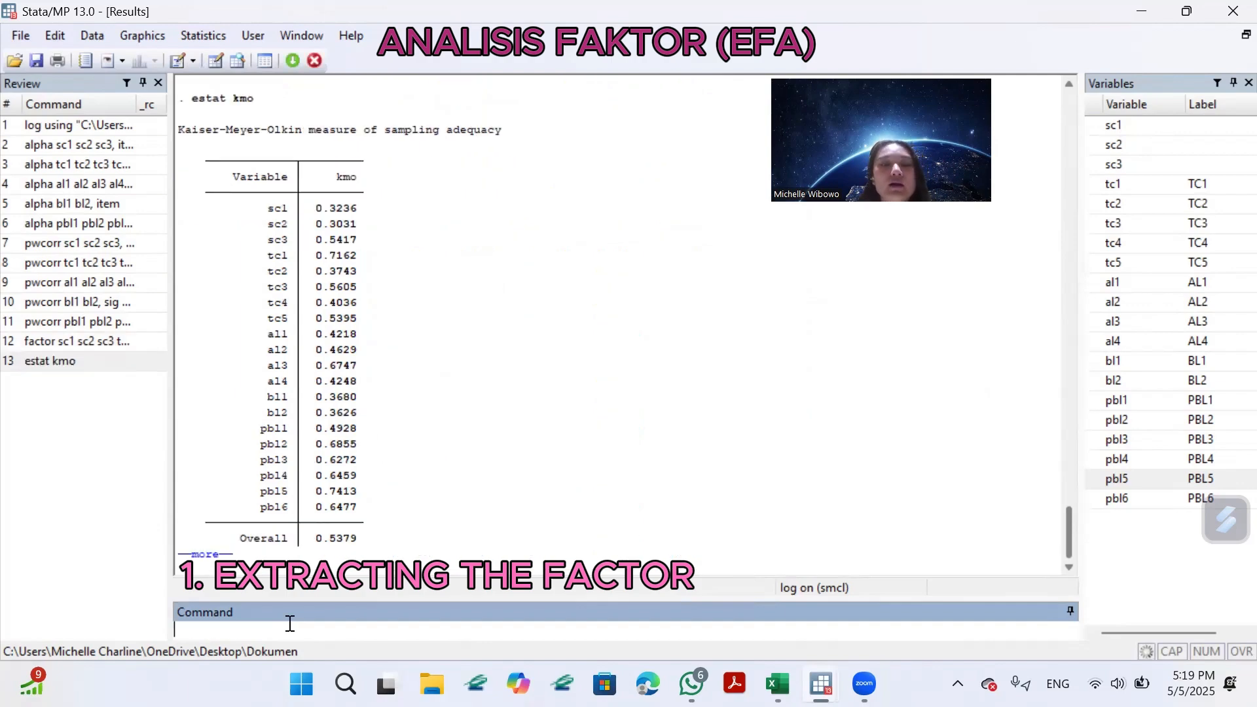
left_click(202, 554)
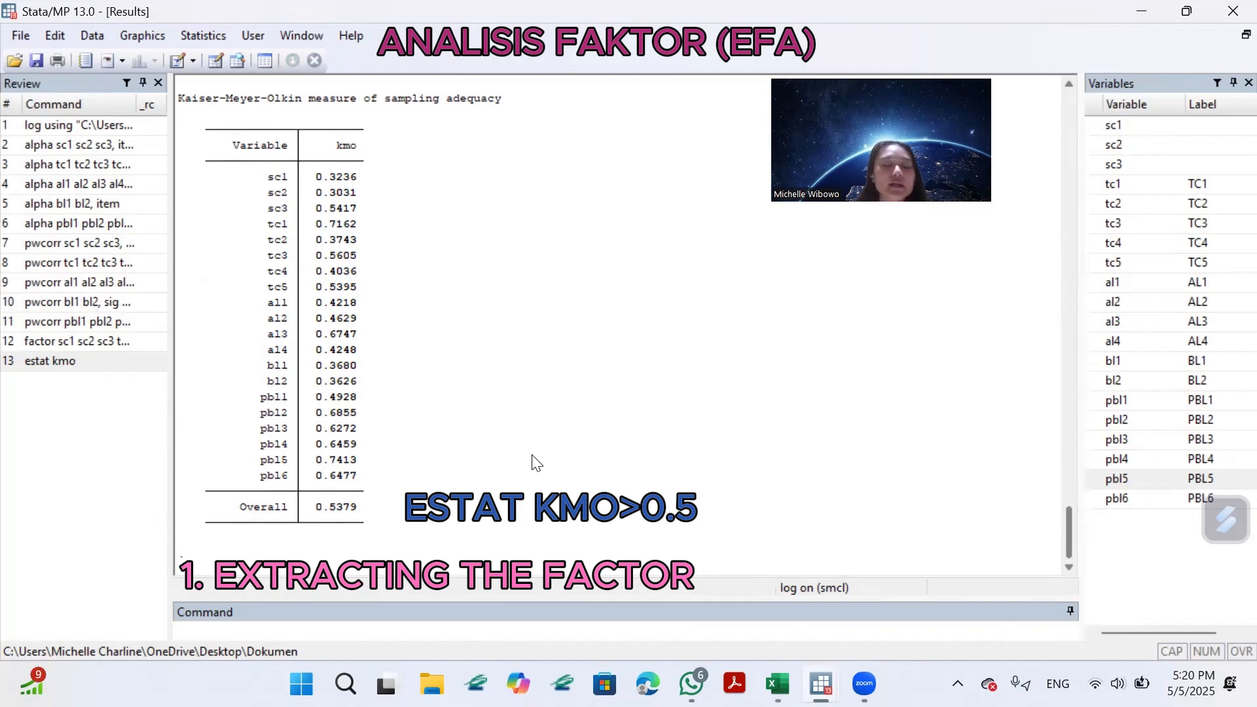
Install the factortest package from SSC with the command "ssc install factortest".
left_click(365, 627)
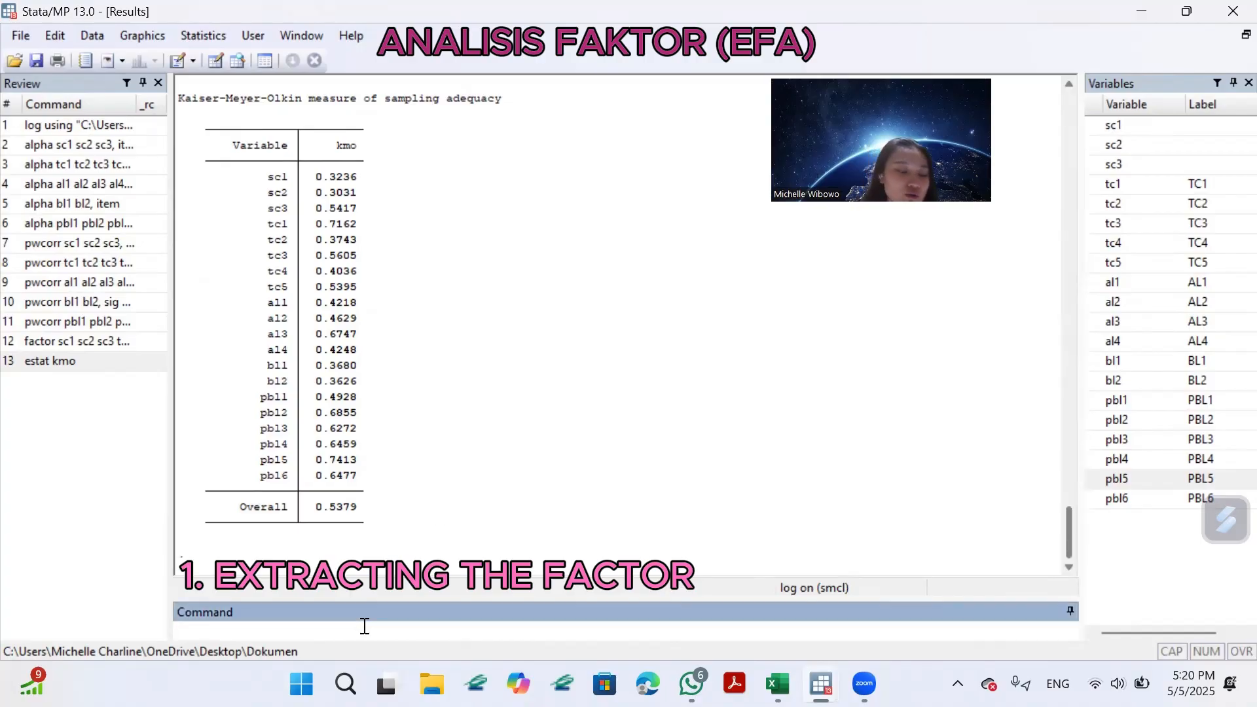
type("ssc in")
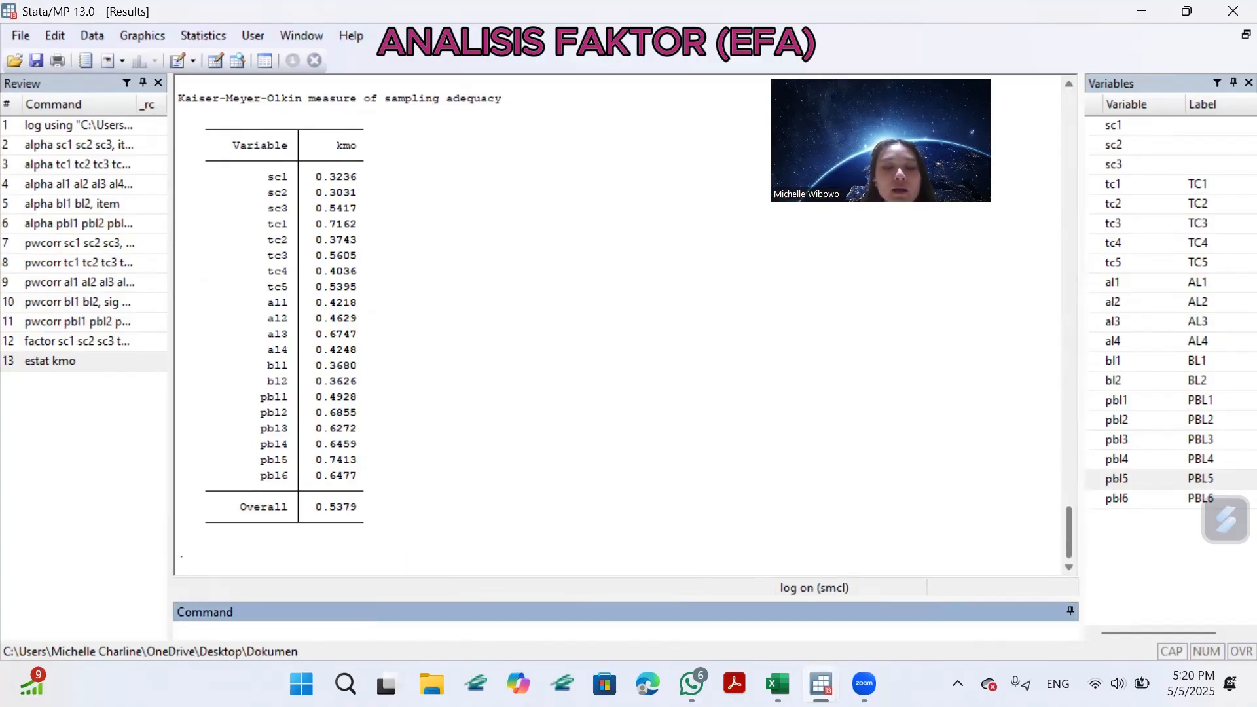
type("s")
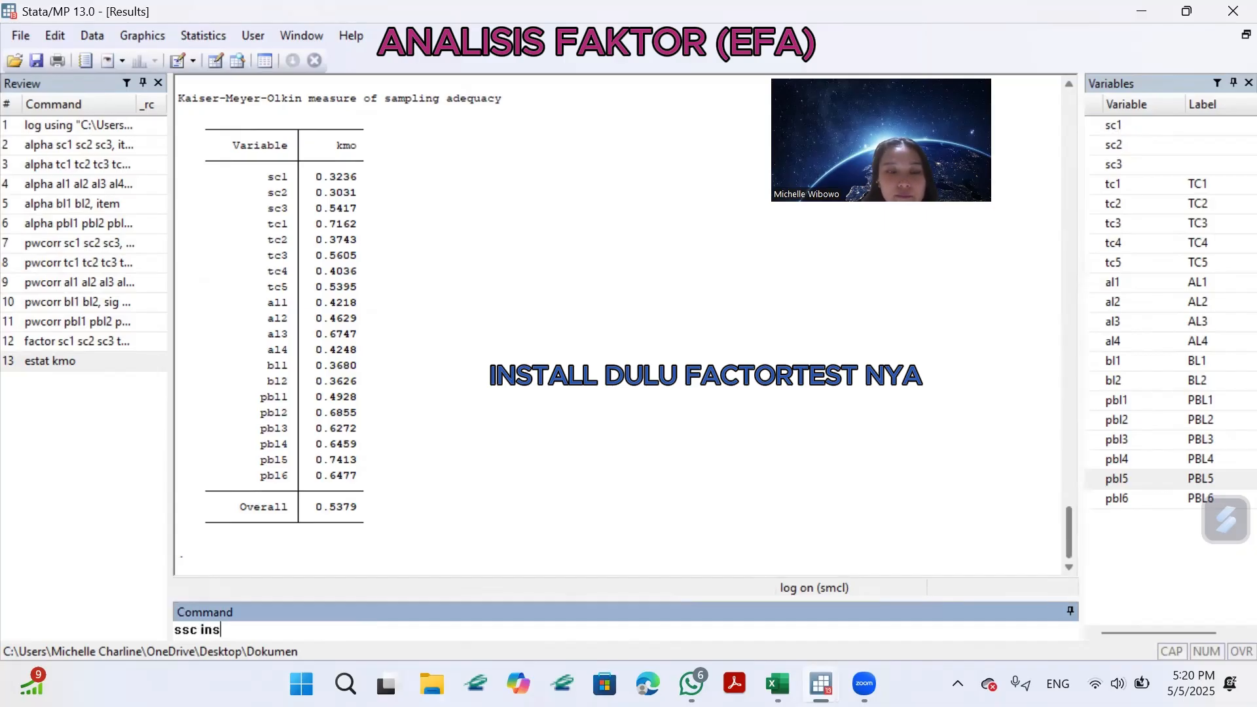
type("tall")
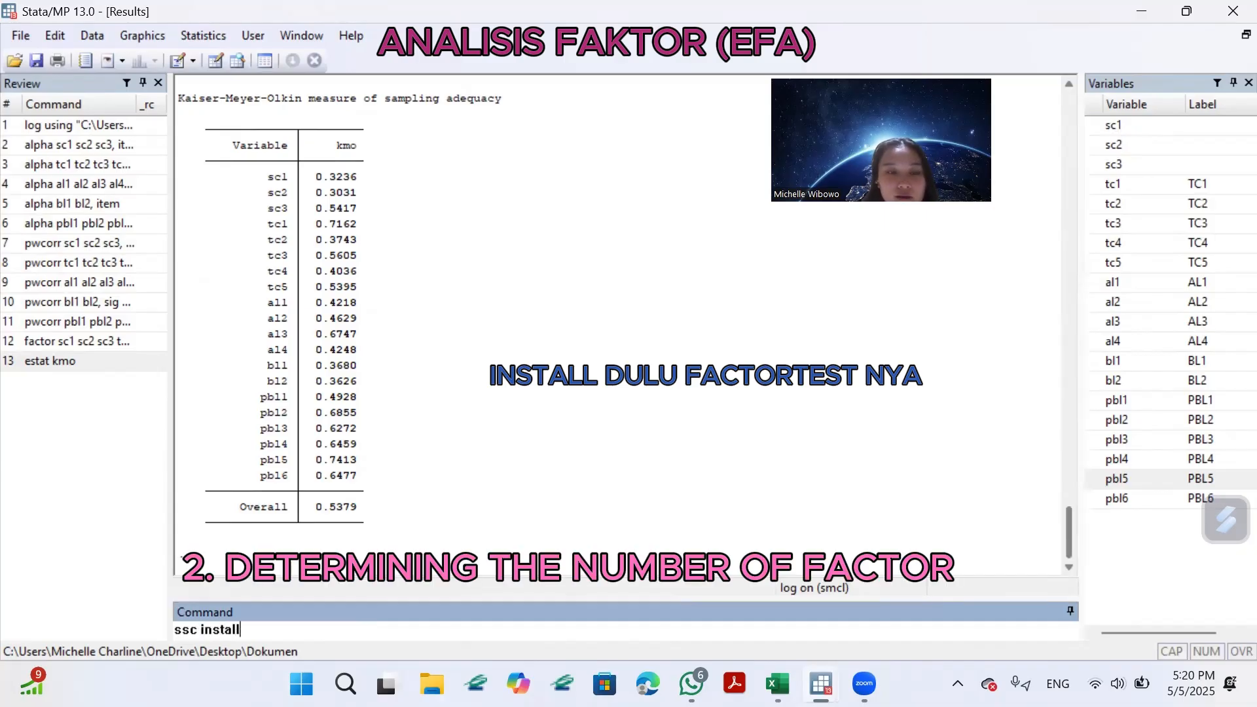
type(" fact")
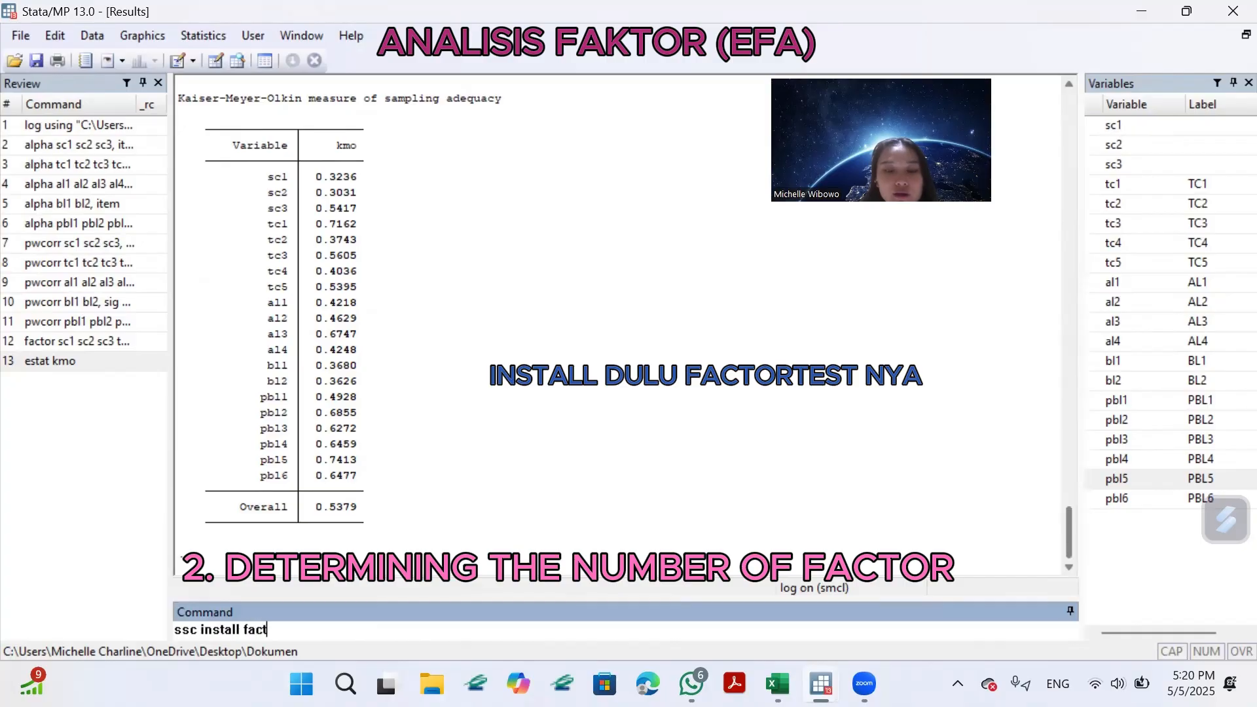
type("ortest")
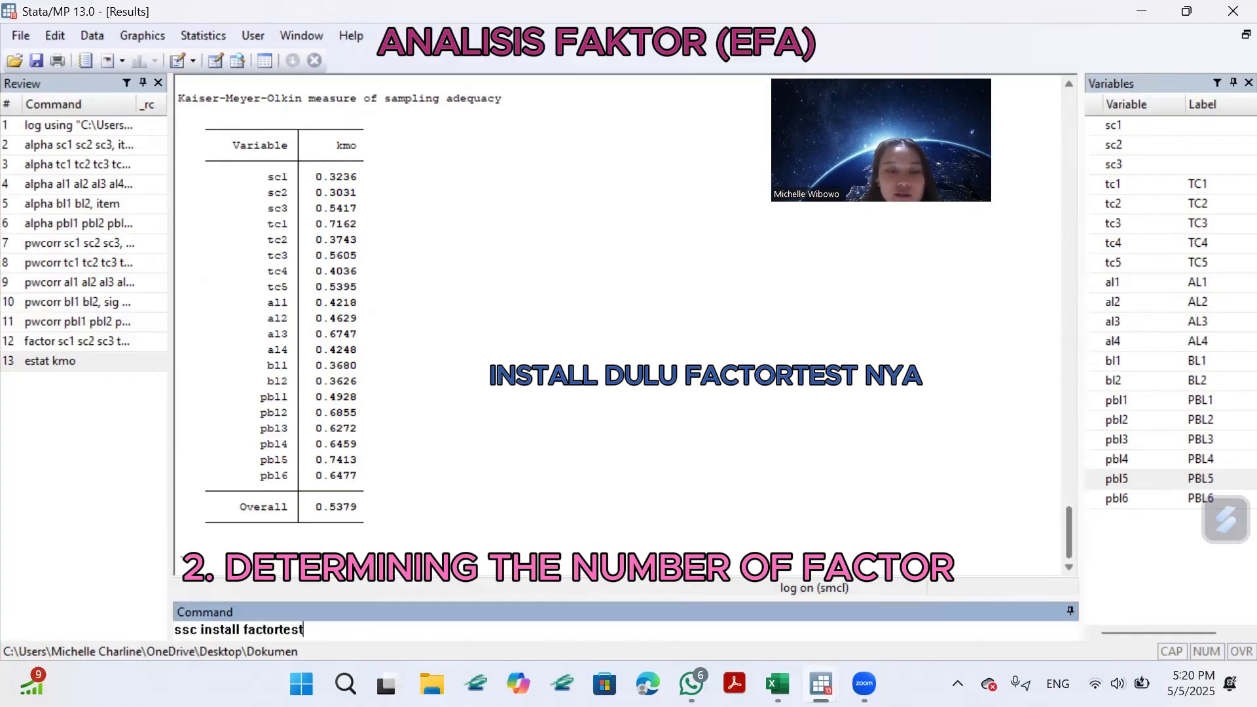
key("Return")
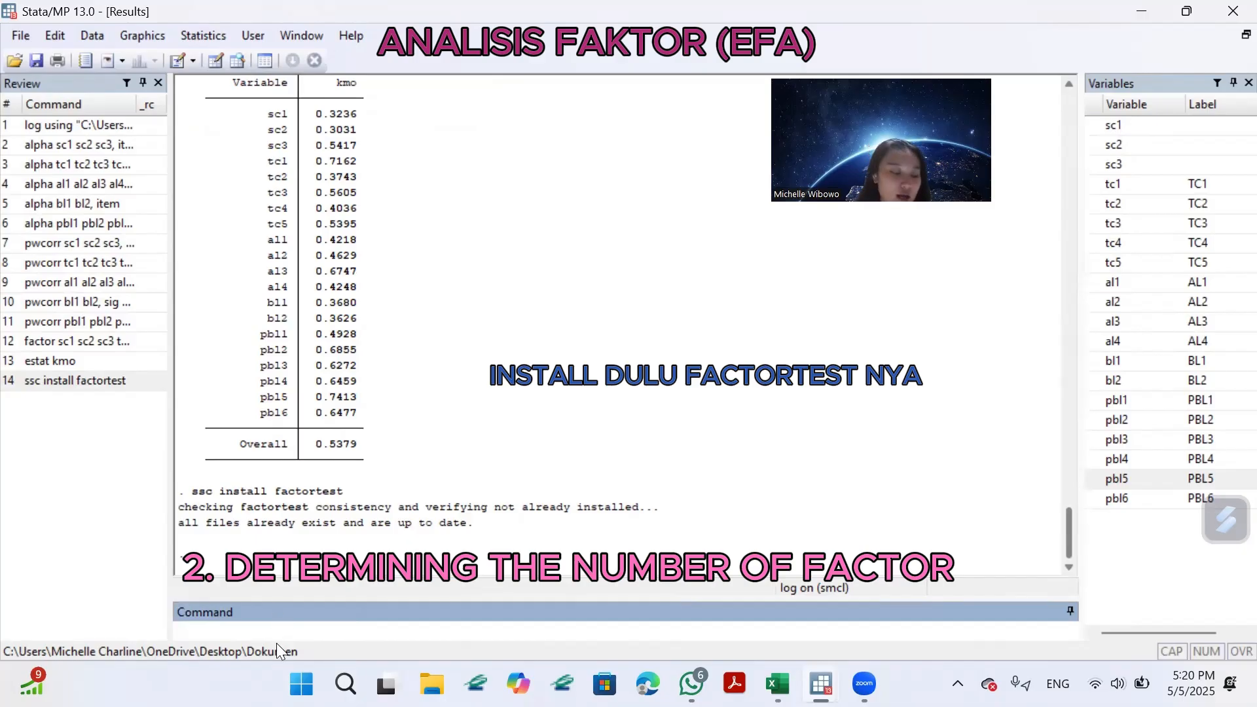
Begin a factortest command with the variables sc1 to sc3 and tc1 to tc5.
type("facto")
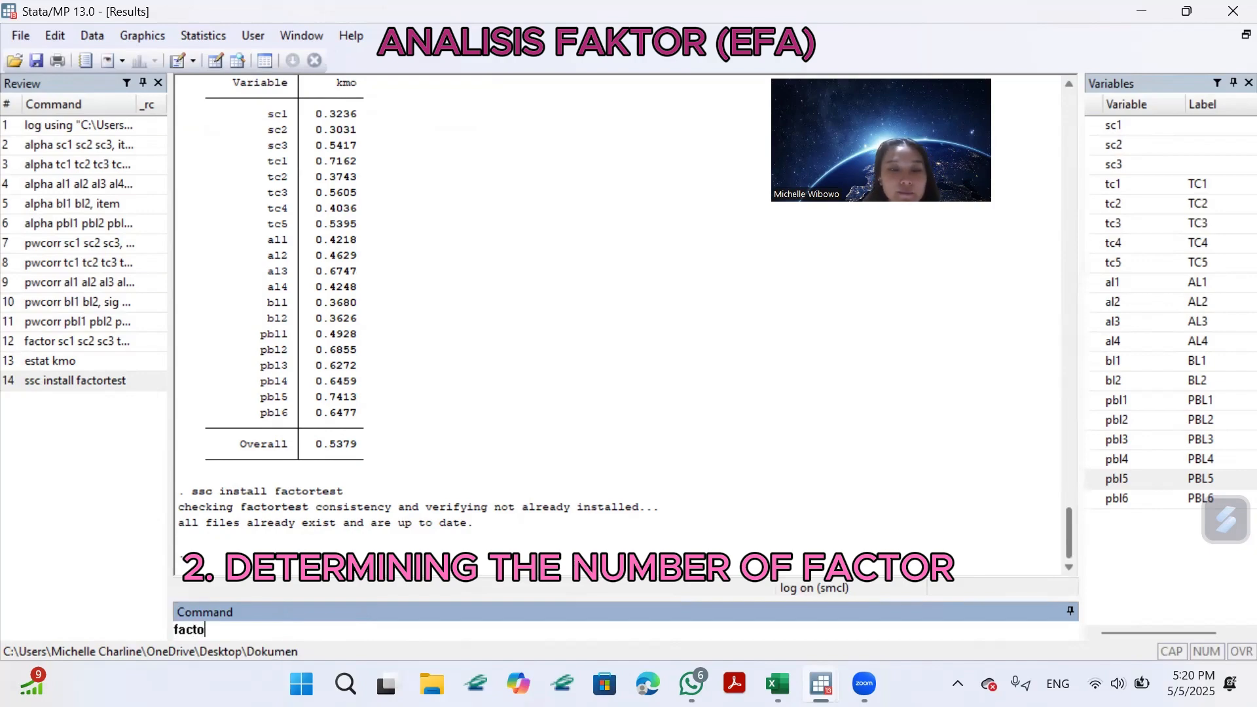
type("rtest")
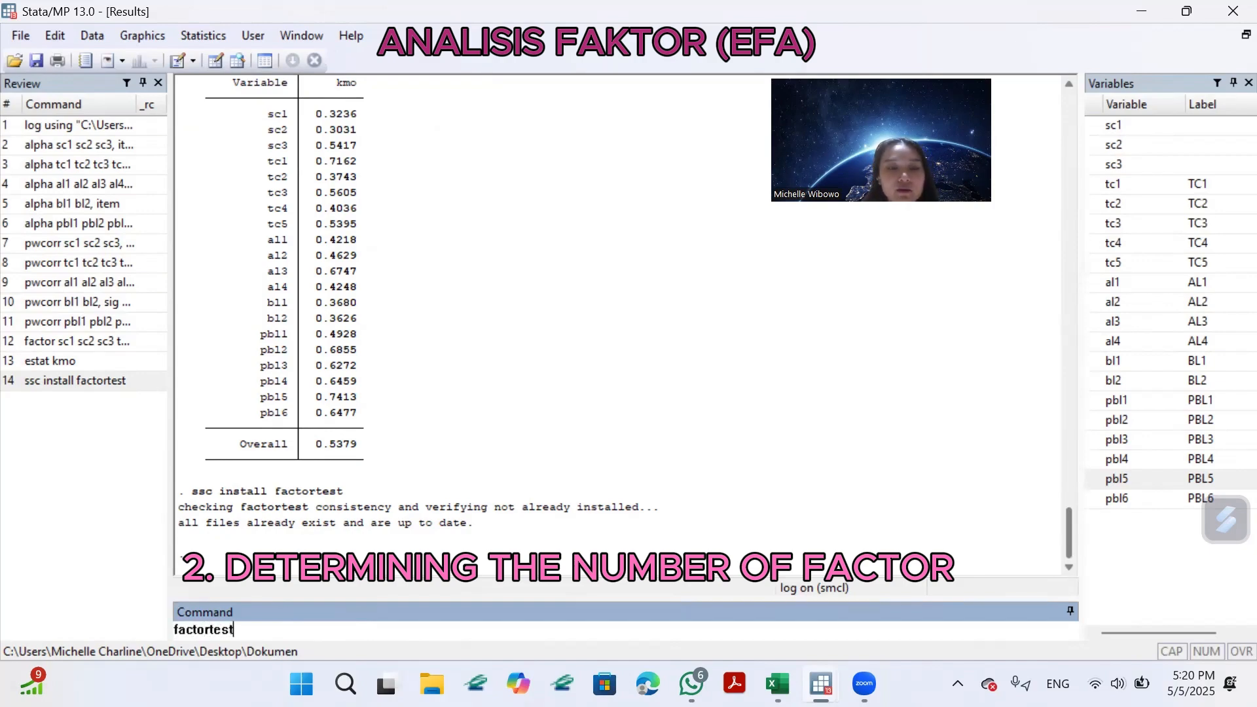
left_click(1093, 125)
left_click(1094, 145)
left_click(1091, 164)
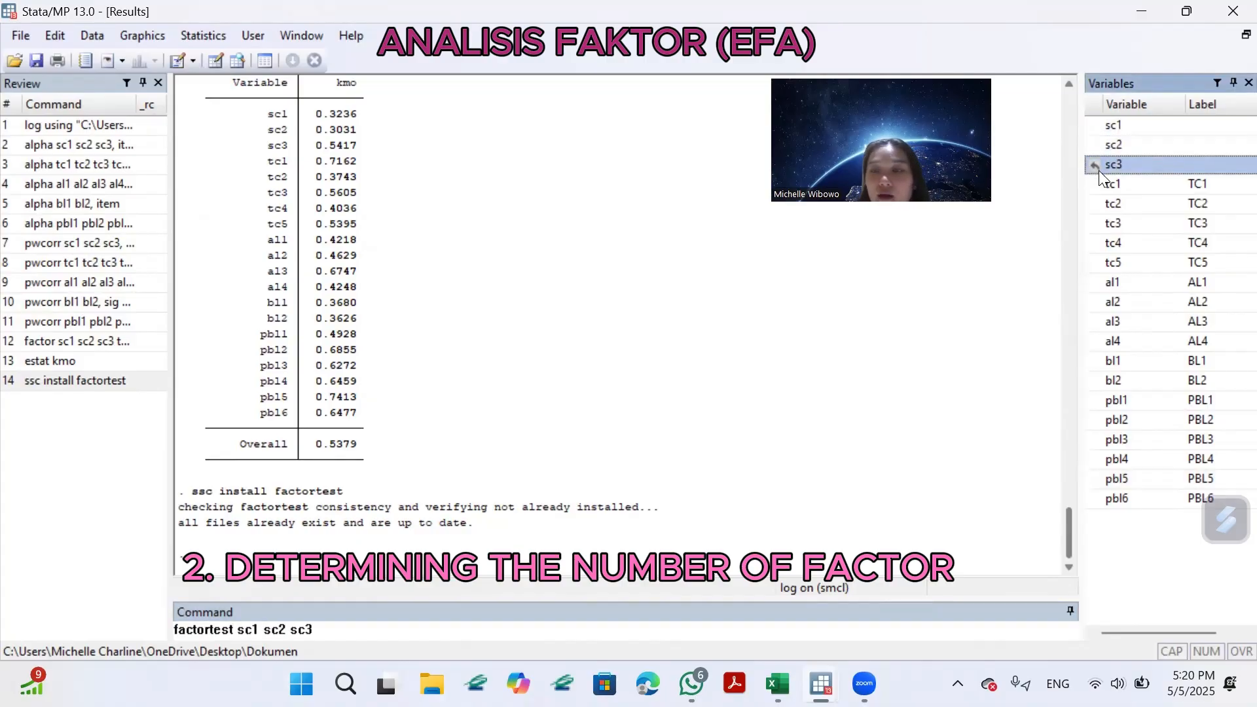
left_click(1099, 185)
left_click(1095, 203)
left_click(1095, 224)
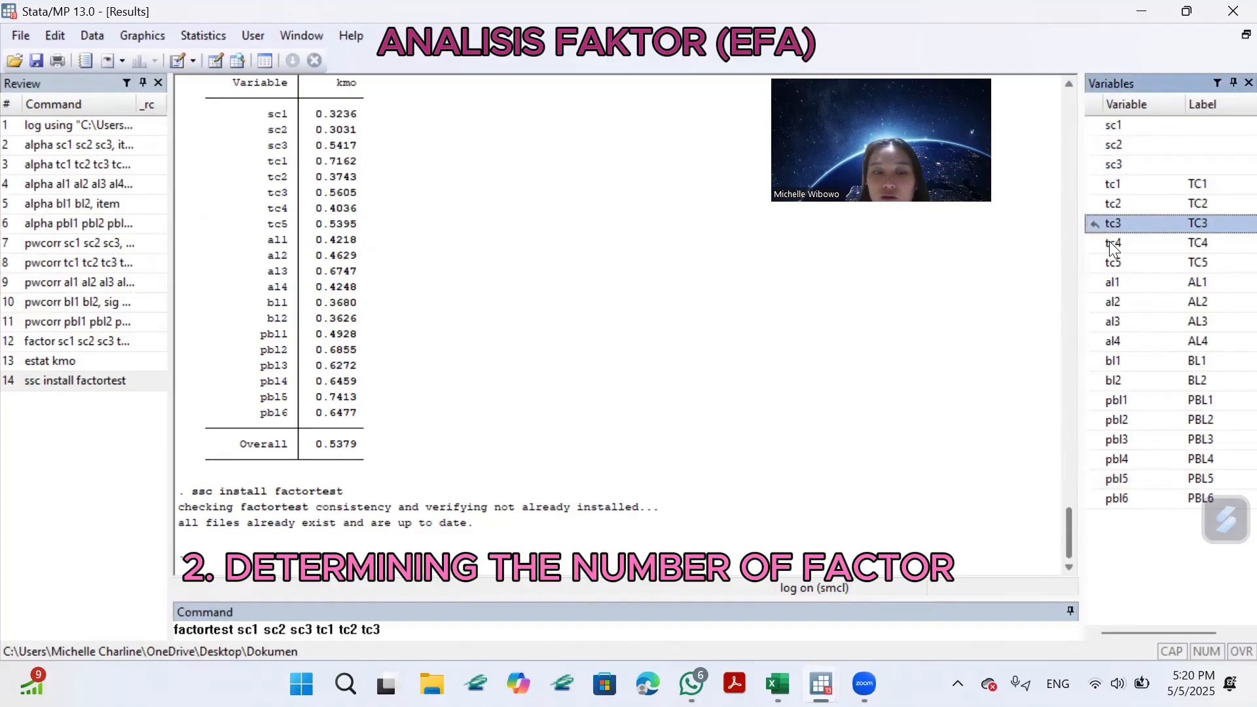
left_click(1095, 242)
left_click(1095, 262)
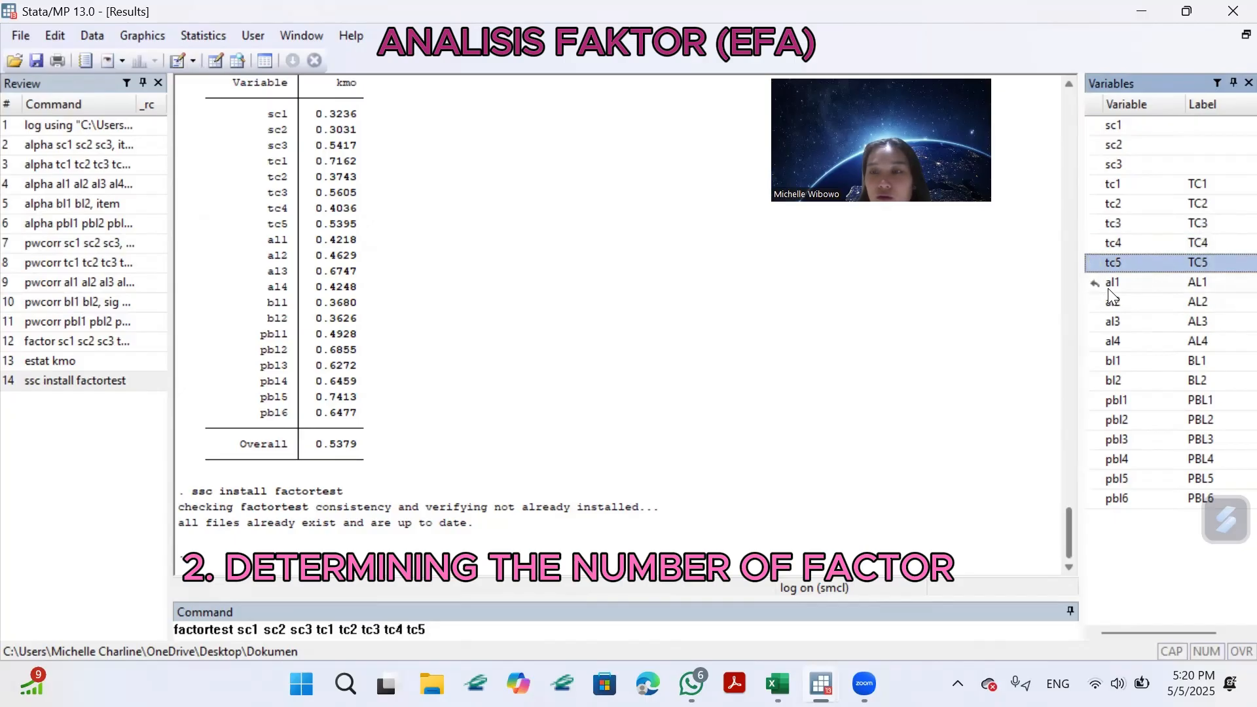
Add the variables al1 to al4 to the factortest command, inserting the missing al1 before al2.
left_click(1111, 284)
left_click(1094, 302)
left_click(1092, 322)
left_click(1095, 341)
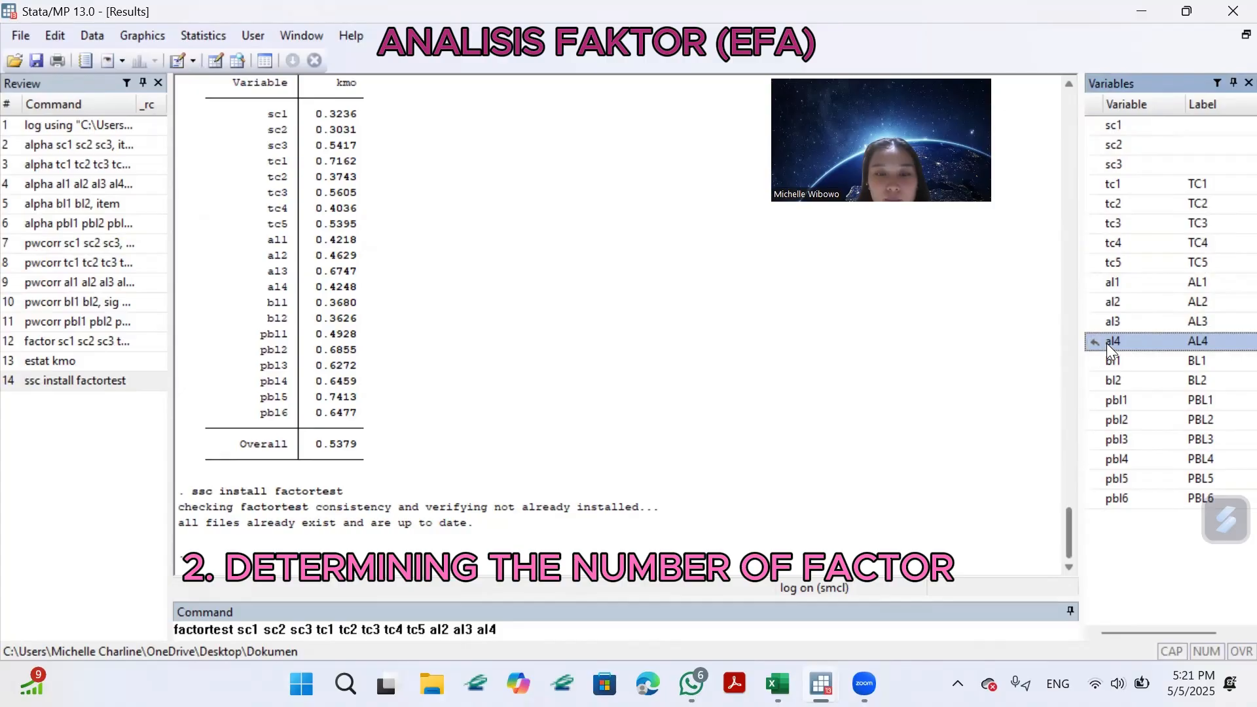
left_click(426, 629)
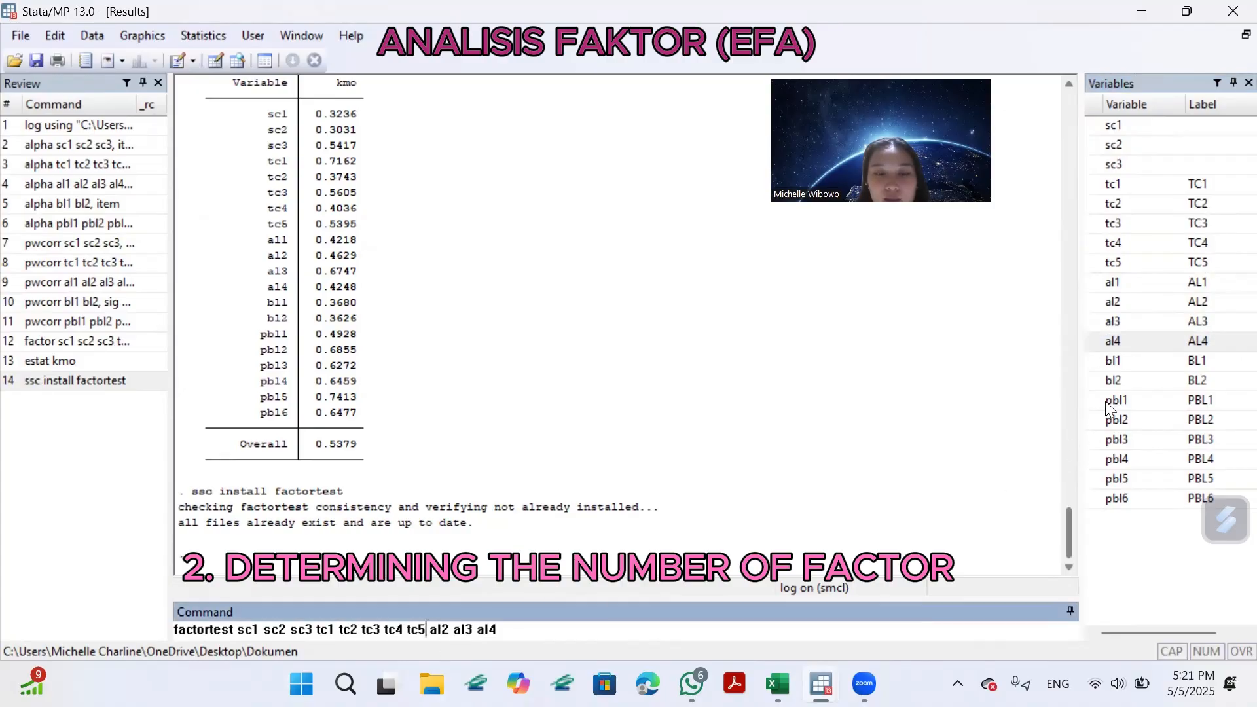
left_click(1094, 282)
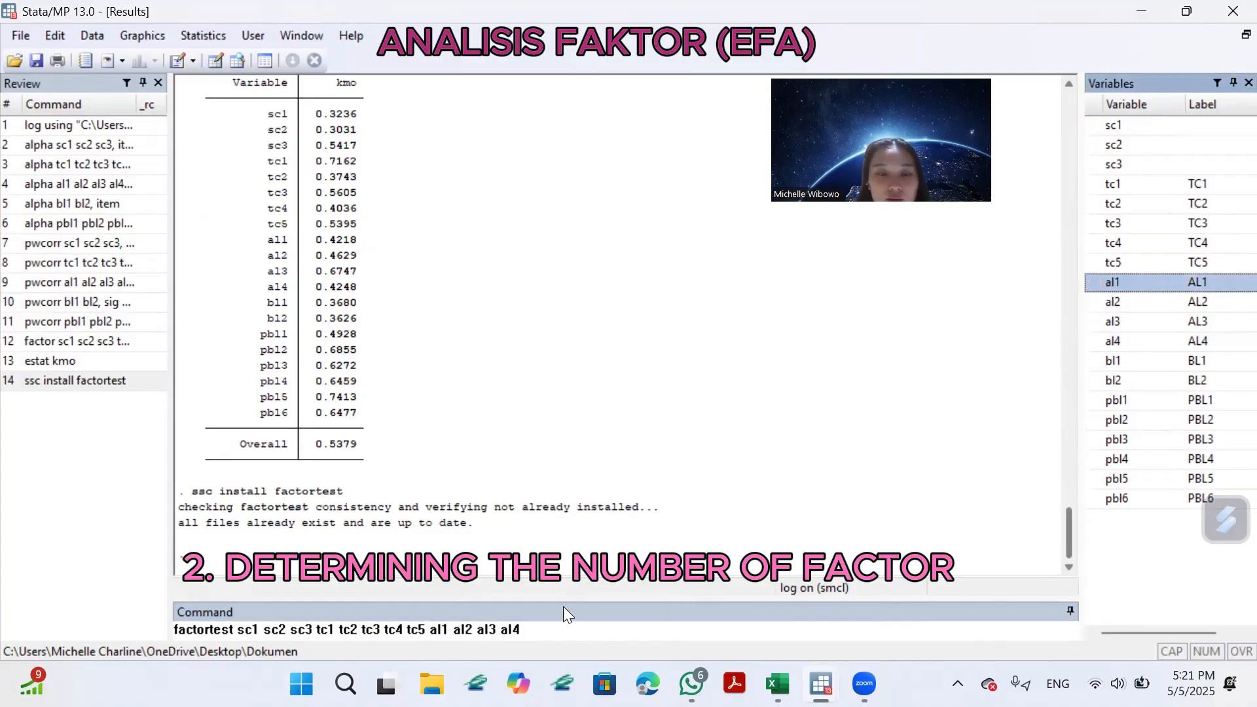
left_click(532, 629)
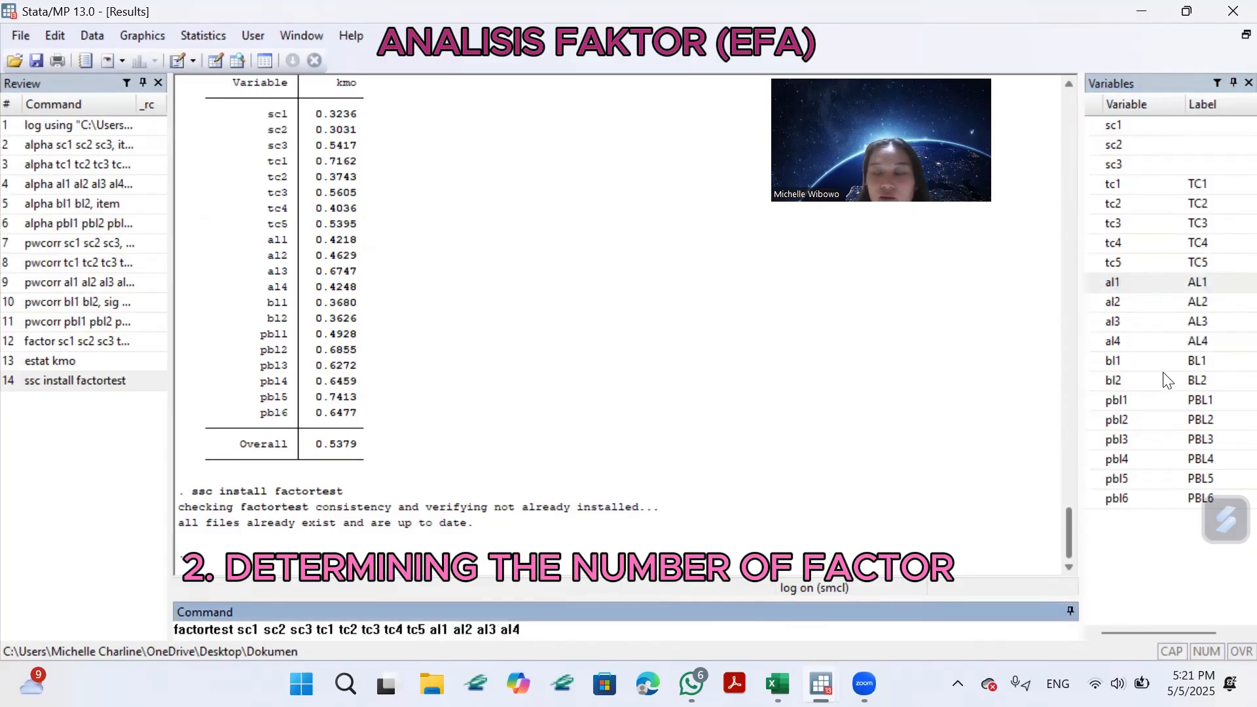
Add the variables bl1, bl2 and pbl1 to pbl6 to the end of the factortest command.
left_click(1099, 362)
left_click(1099, 381)
left_click(1099, 404)
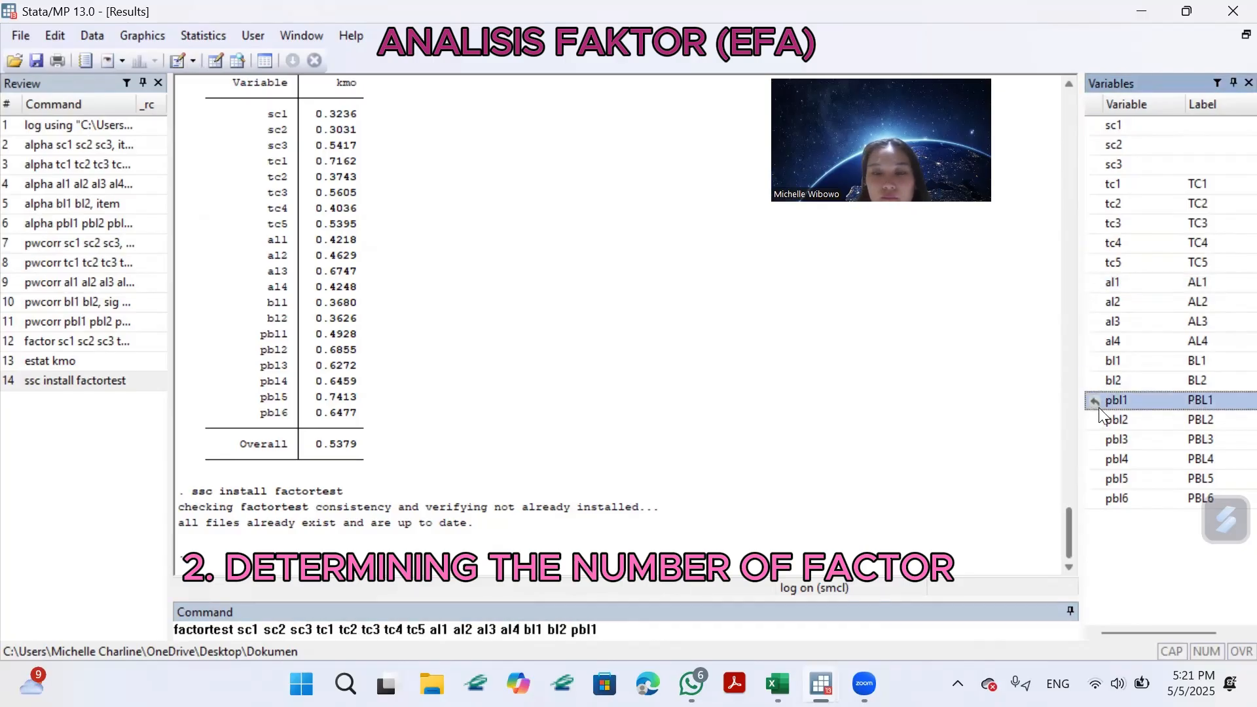
left_click(1101, 421)
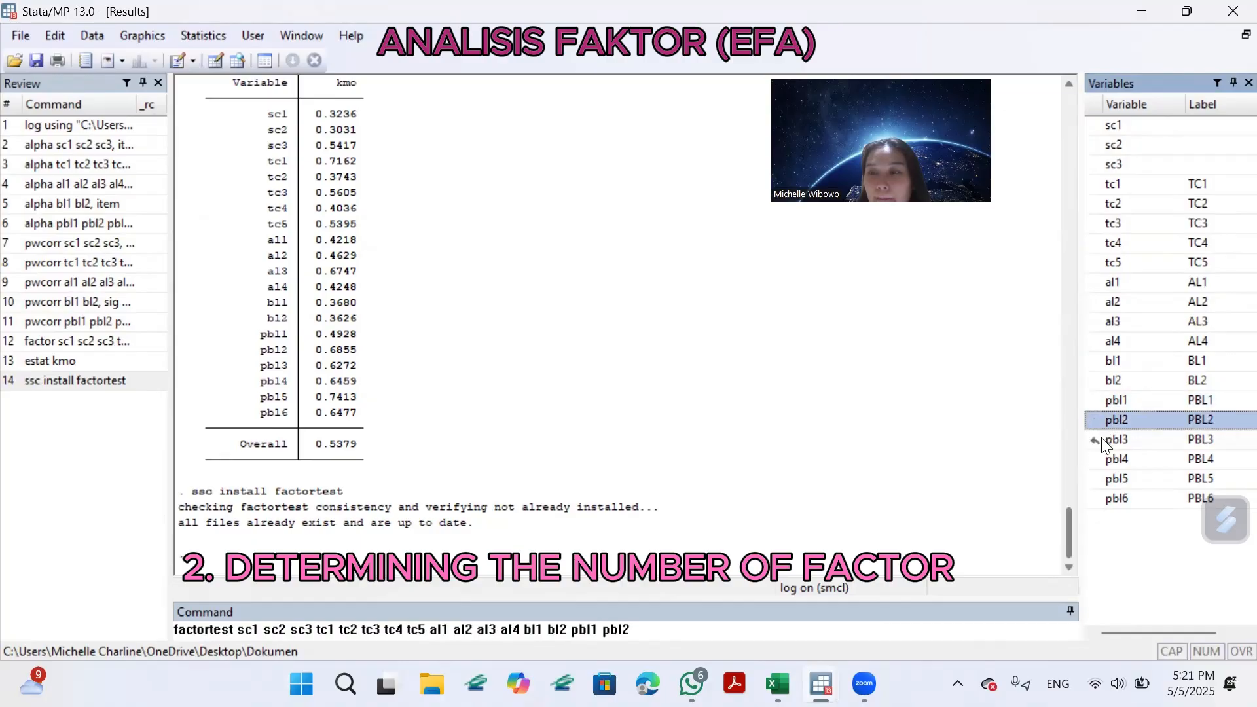
left_click(1100, 441)
left_click(1100, 460)
left_click(1101, 480)
left_click(1106, 497)
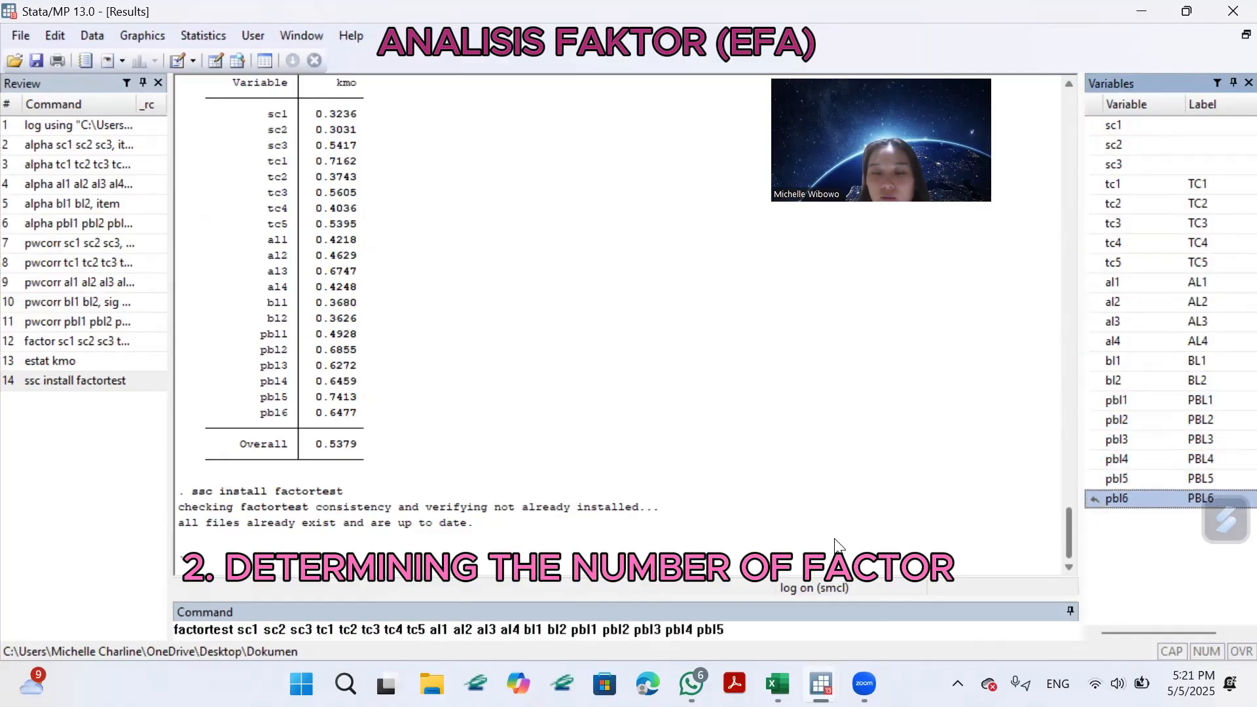
left_click(1096, 499)
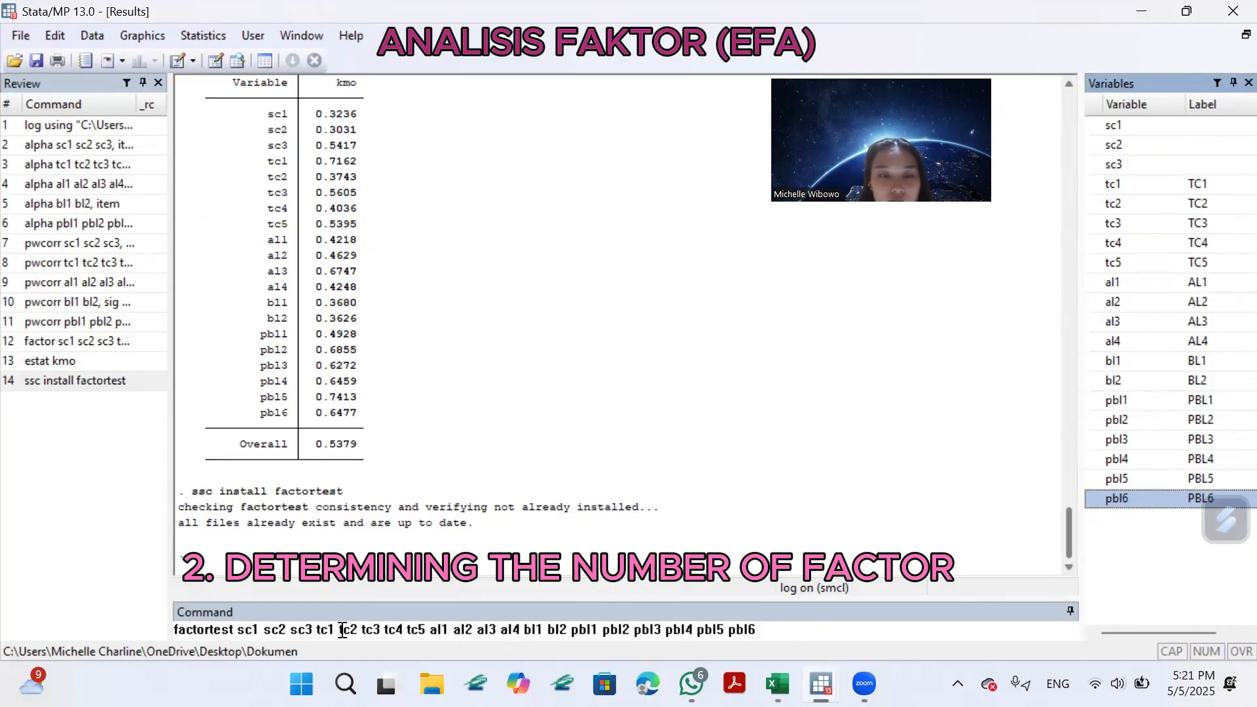
Run the factortest command on all items and review the determinant, Bartlett test of sphericity and KMO output.
left_click(785, 628)
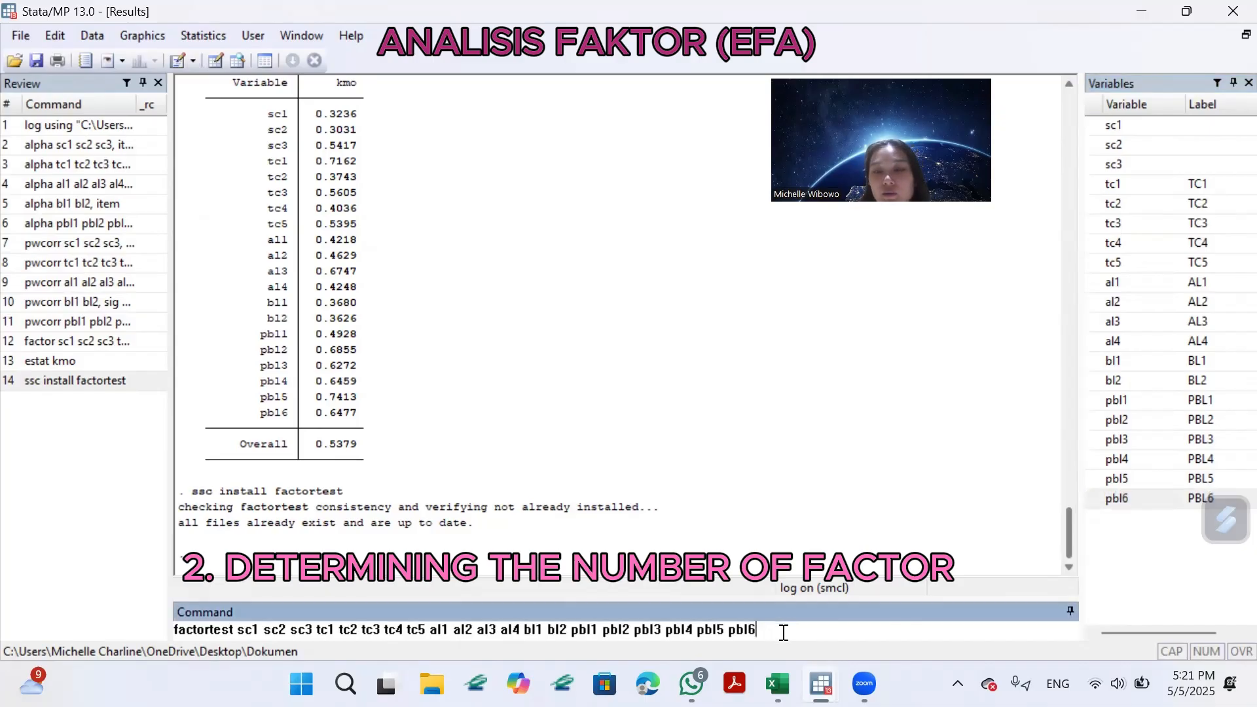
key("Return")
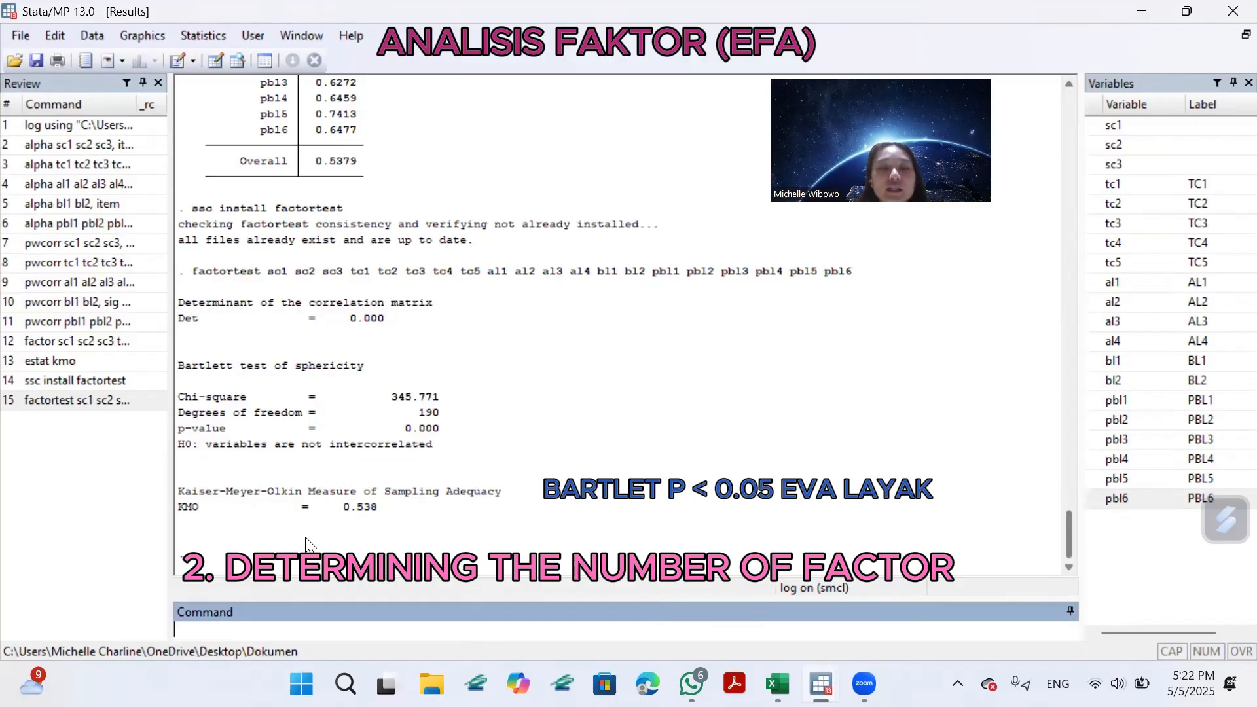
scroll(648, 359, "up", 3)
scroll(648, 359, "down", 2)
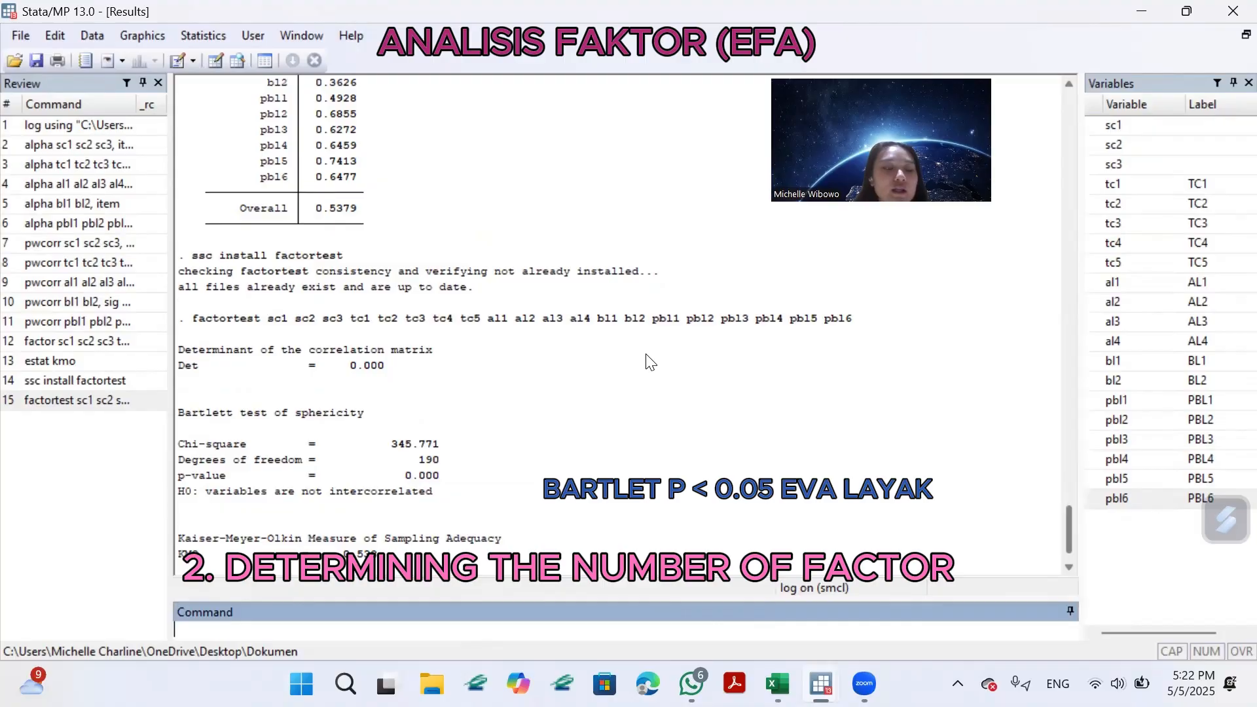
scroll(658, 375, "down", 1)
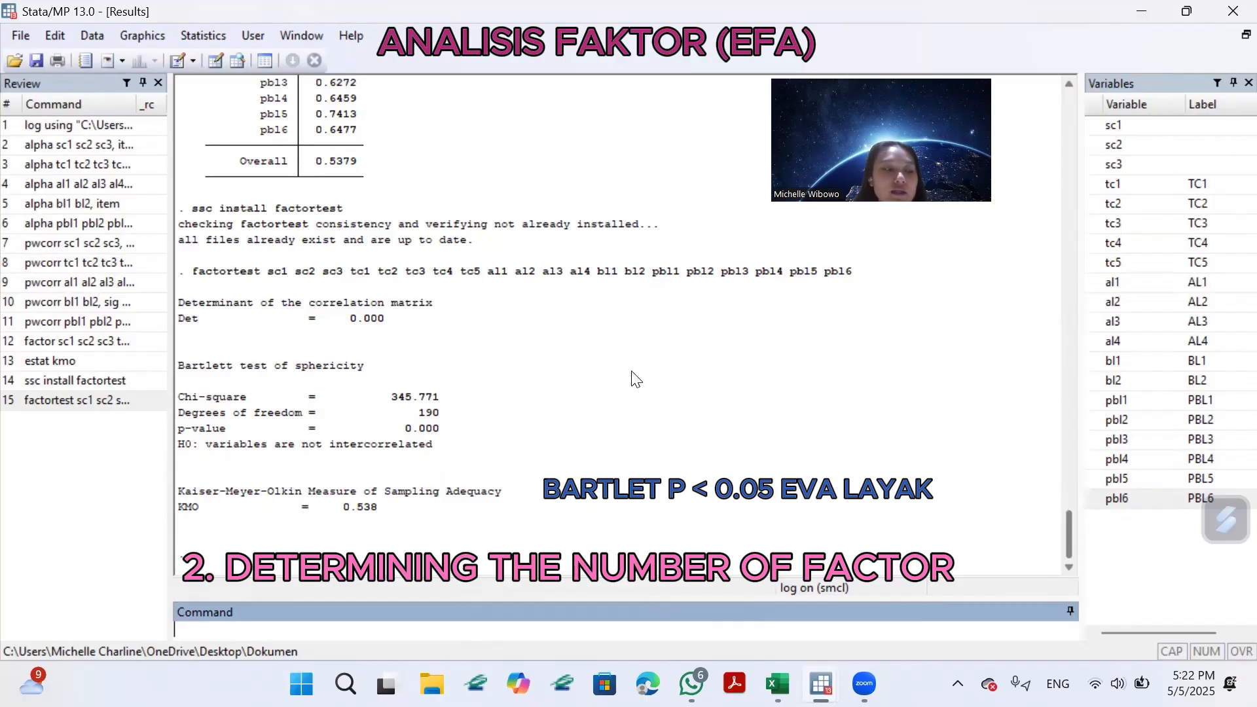
Run estat anti and display the complete anti-image correlation and covariance output.
scroll(518, 286, "up", 10)
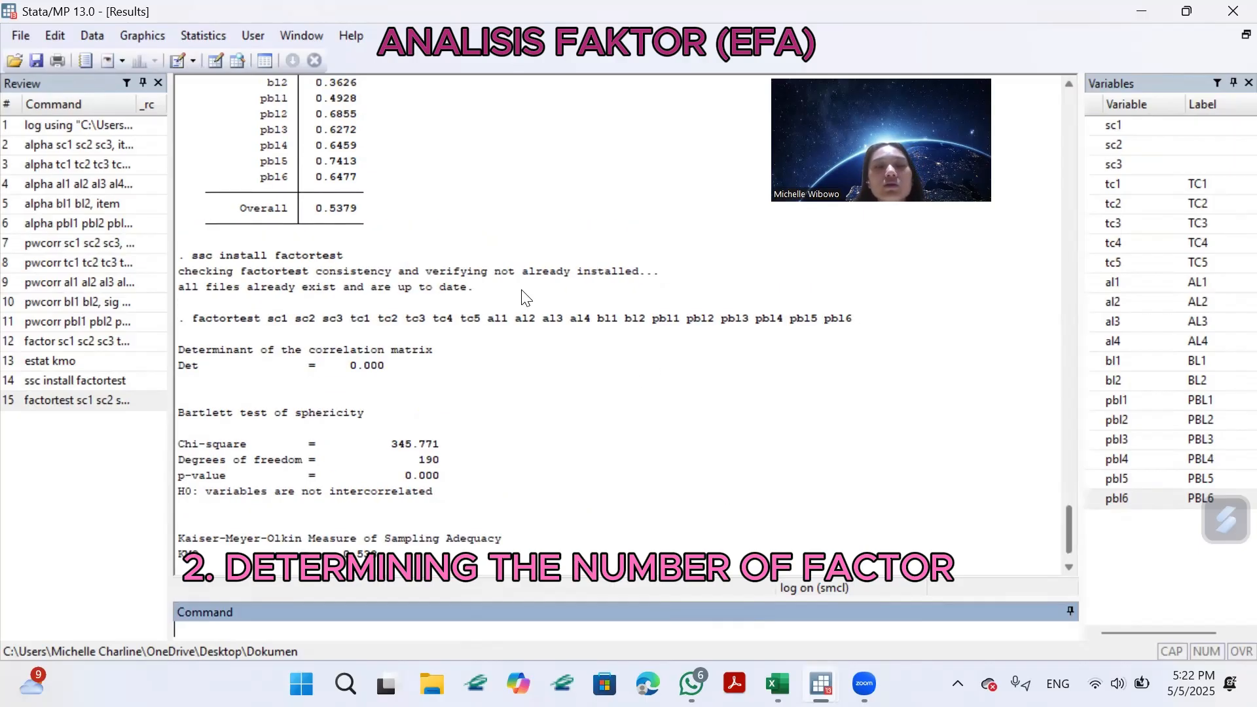
scroll(524, 286, "up", 15)
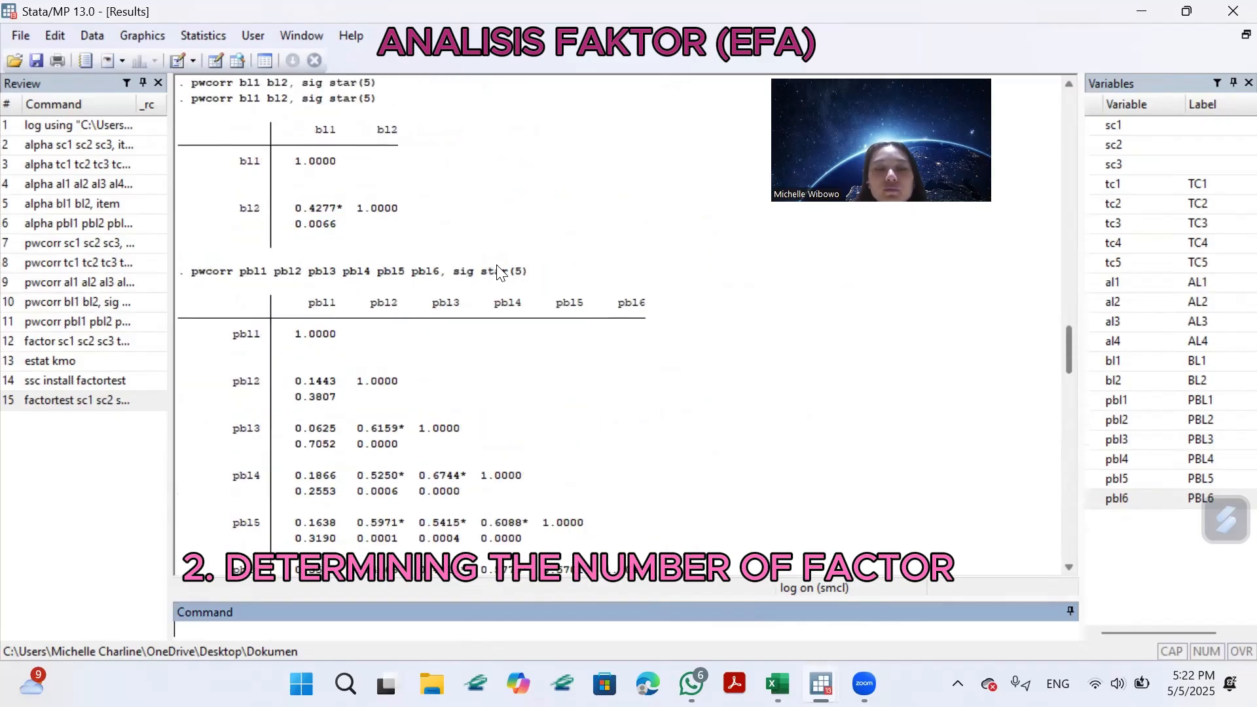
scroll(498, 295, "up", 4)
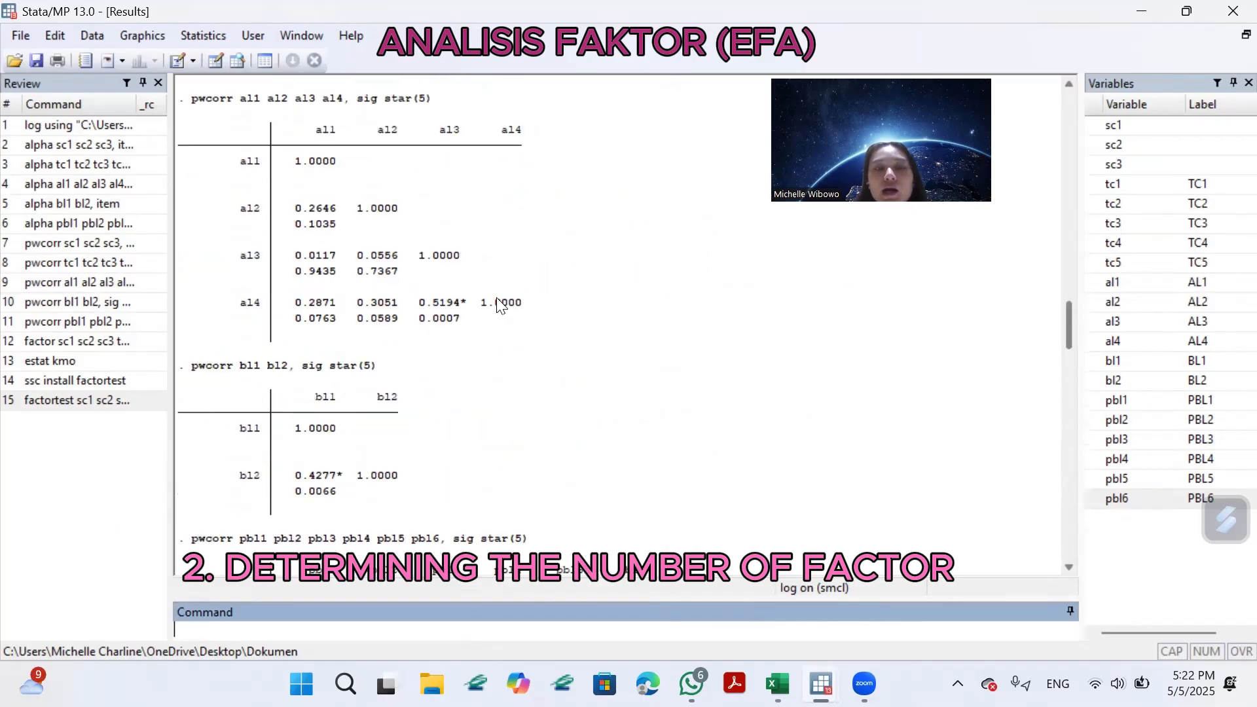
scroll(523, 314, "down", 20)
scroll(541, 391, "down", 2)
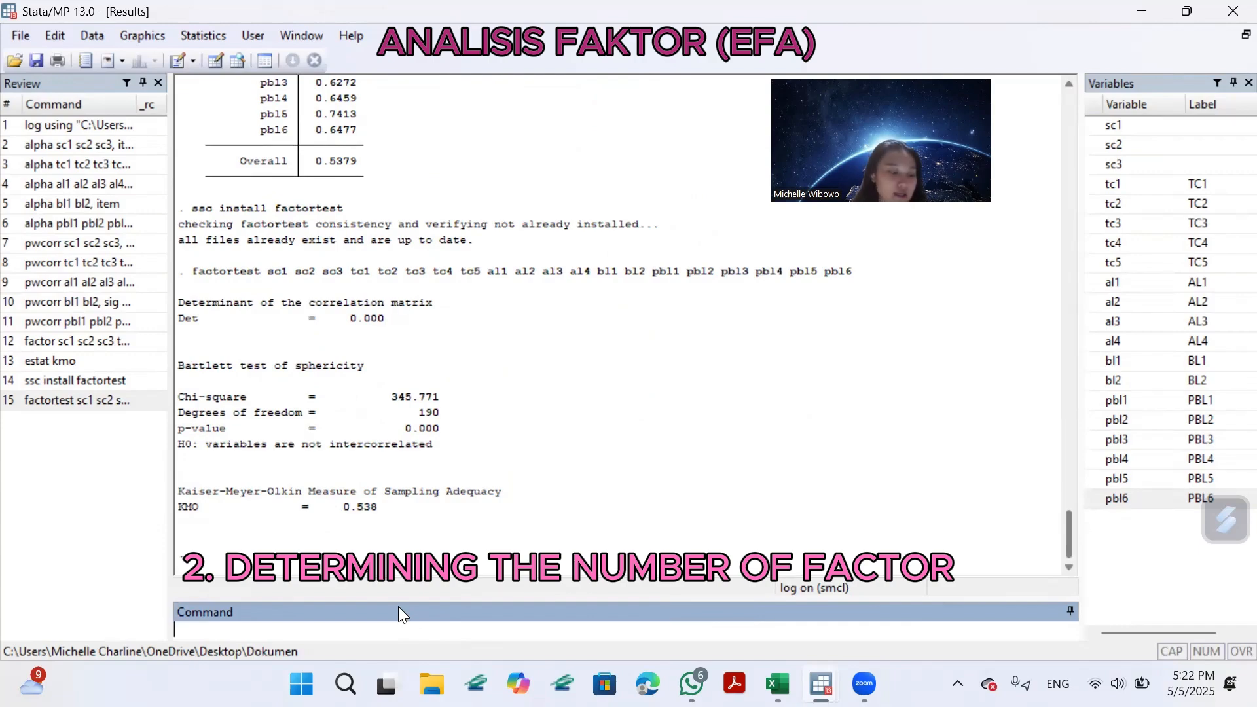
type("es")
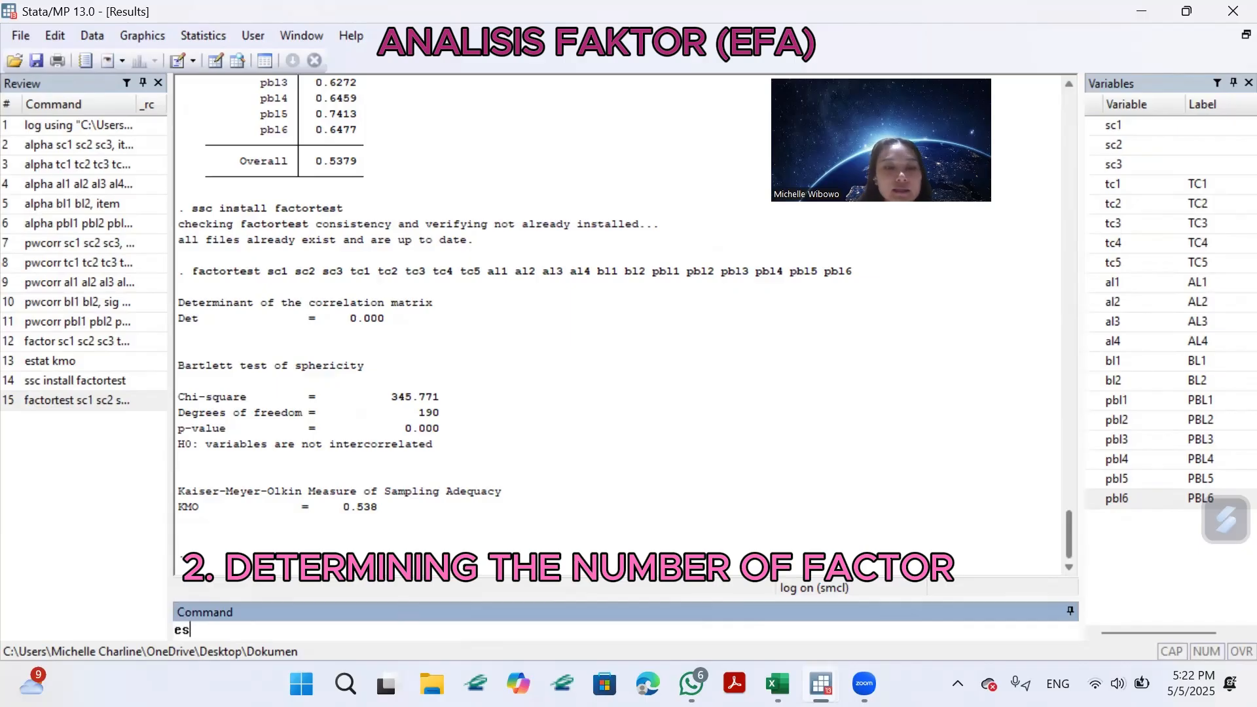
type("tat anti")
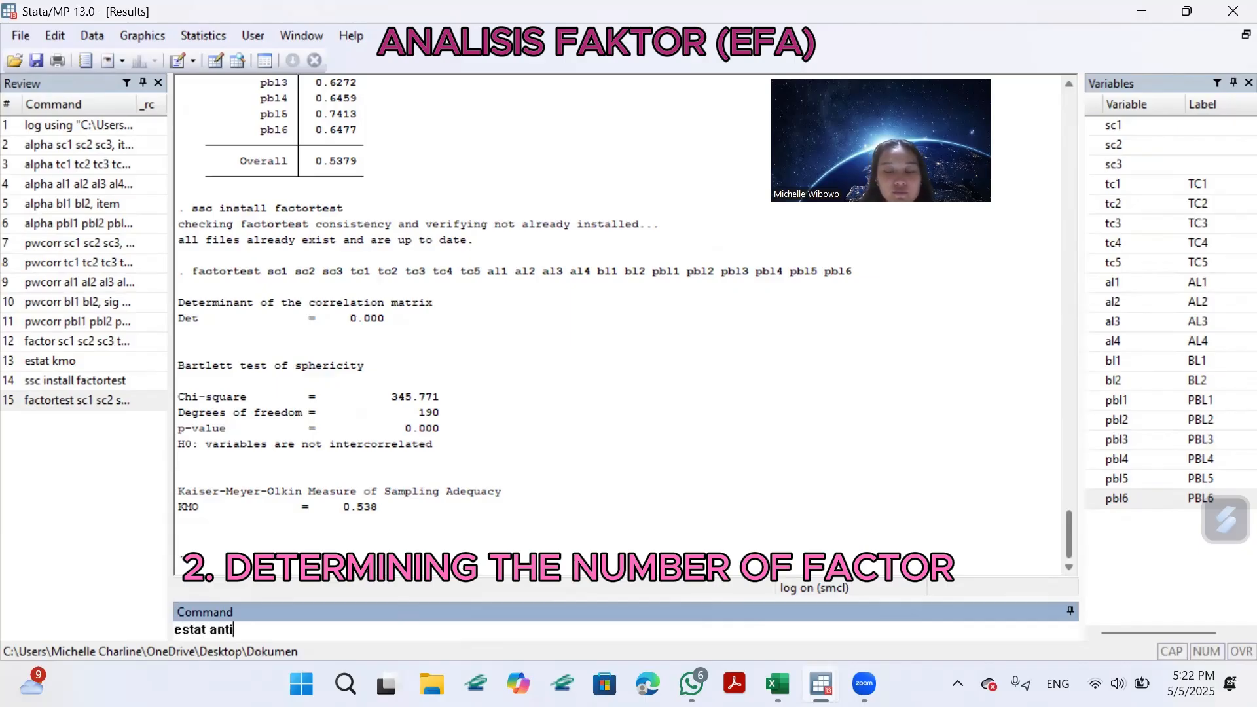
key("Return")
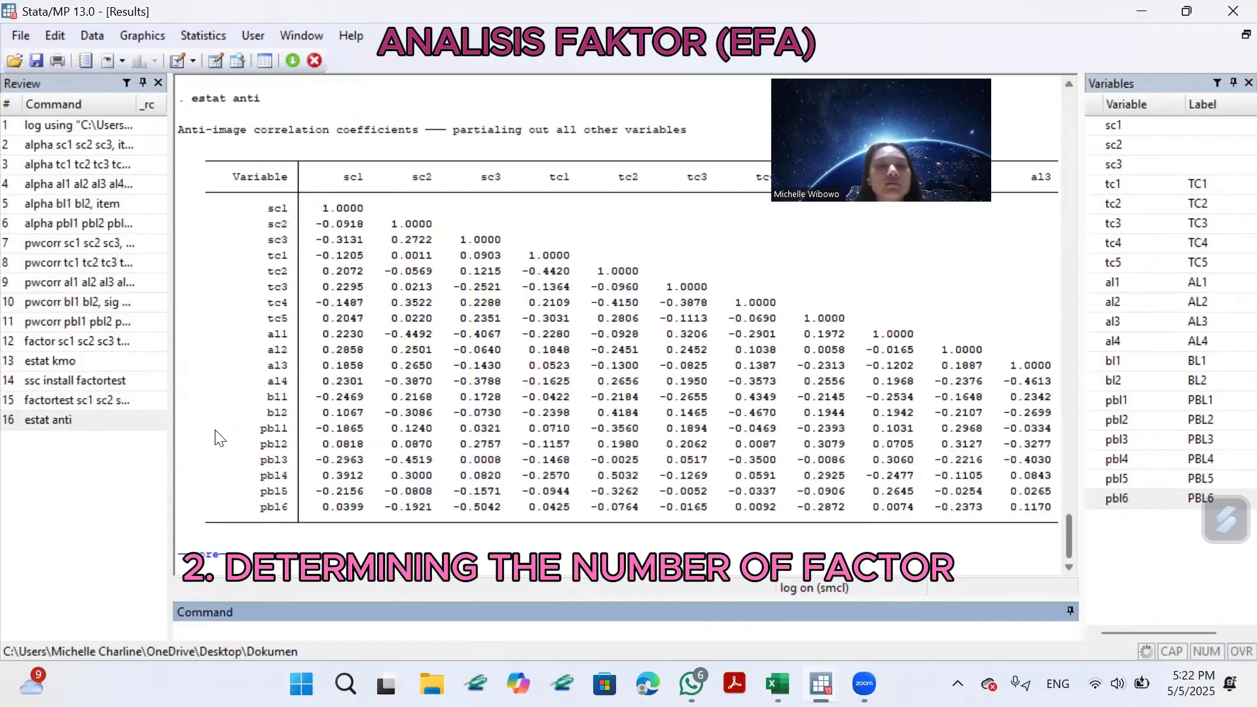
left_click(205, 554)
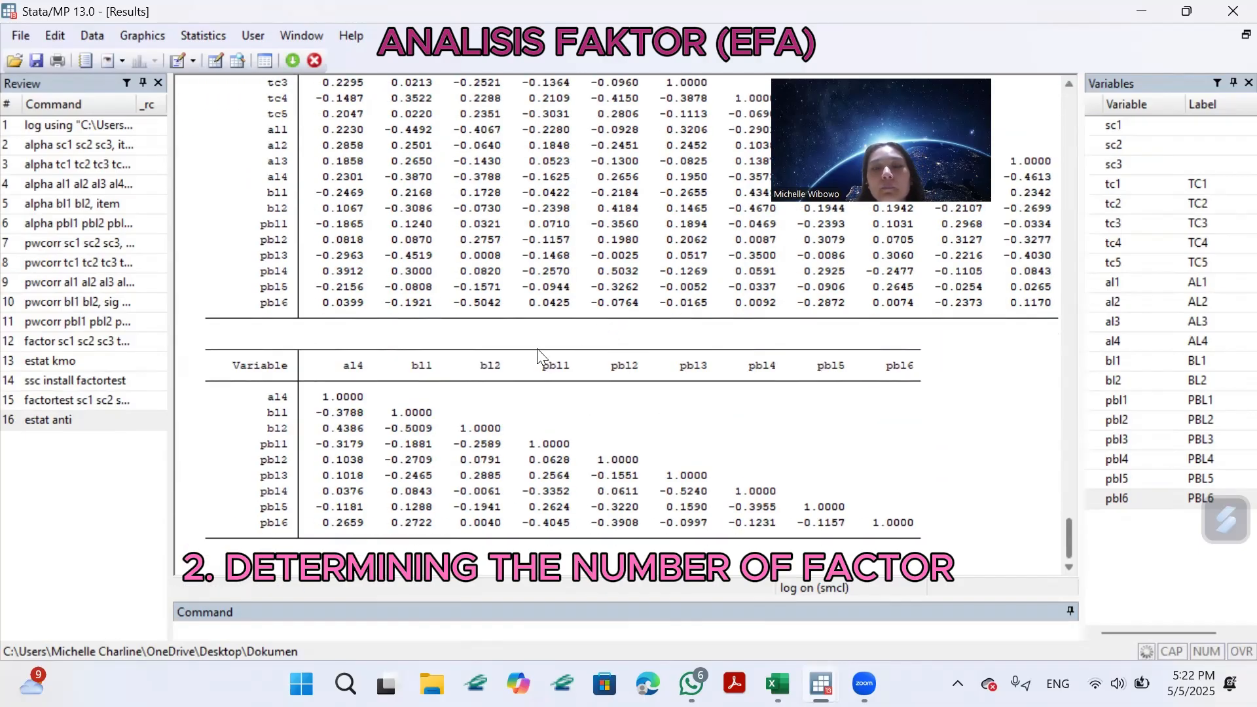
left_click(205, 565)
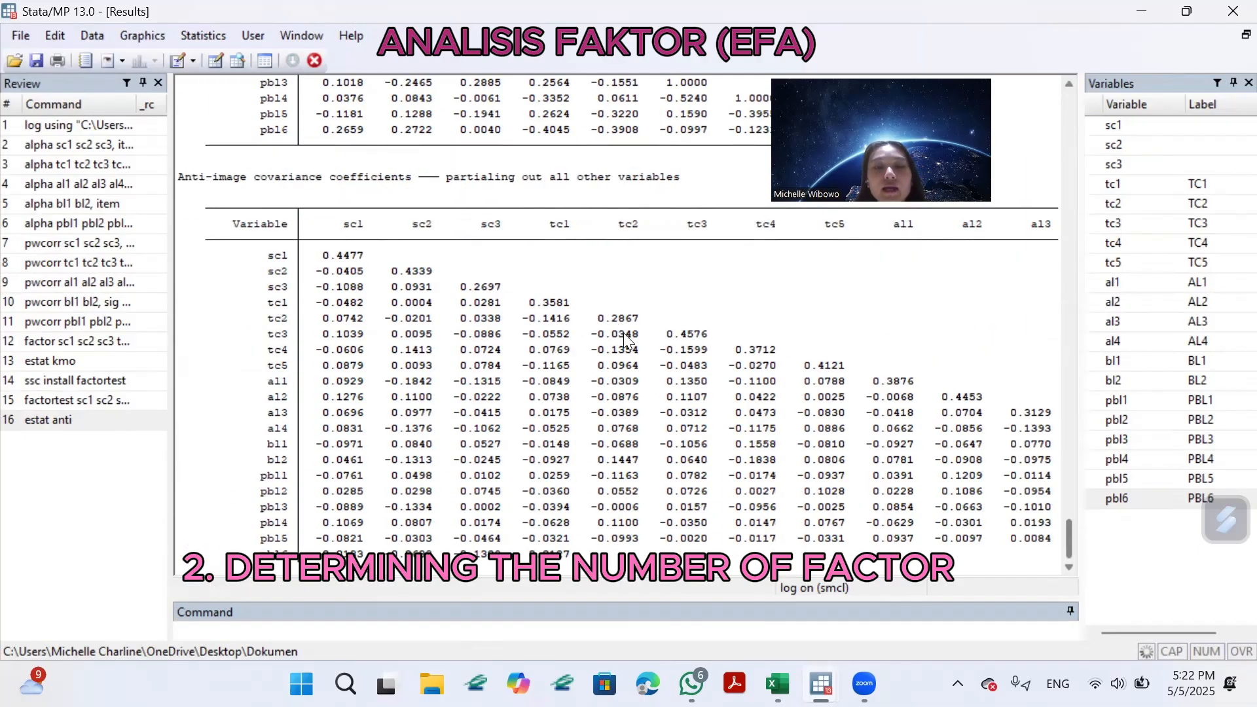
Examine the anti-image correlation and anti-image covariance coefficients for all items, from sc1 through pbl6.
scroll(665, 340, "up", 10)
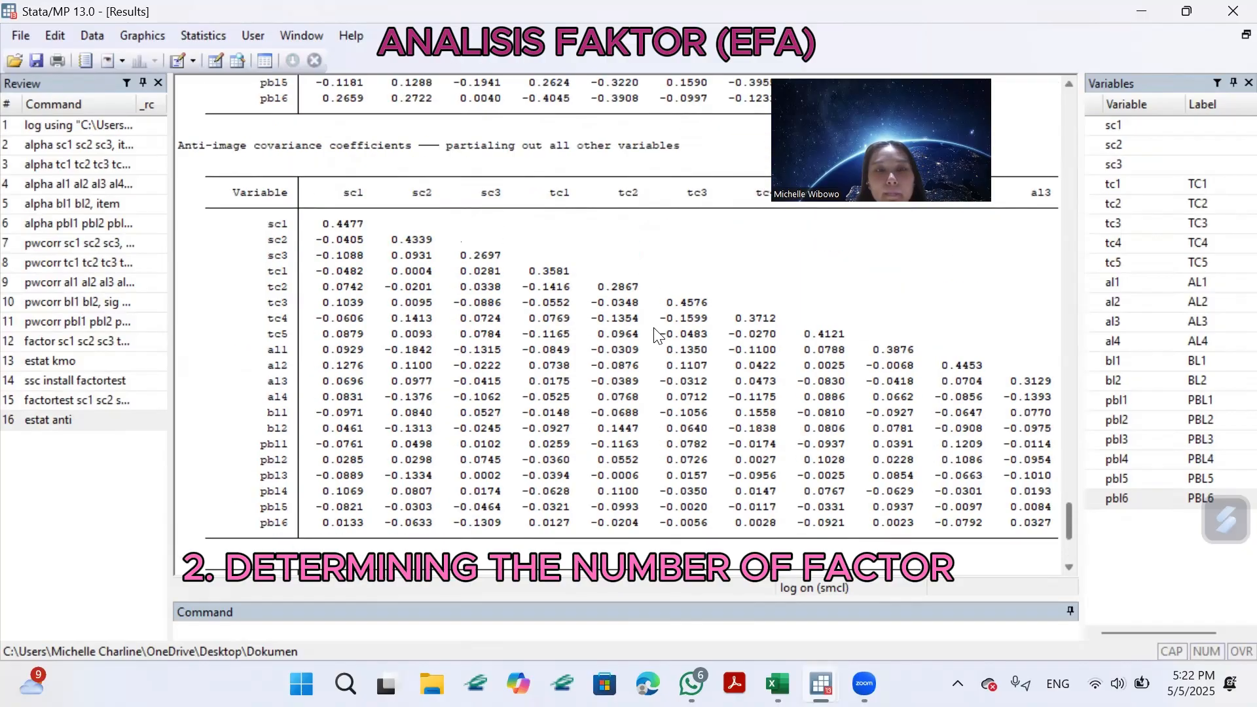
scroll(638, 334, "up", 6)
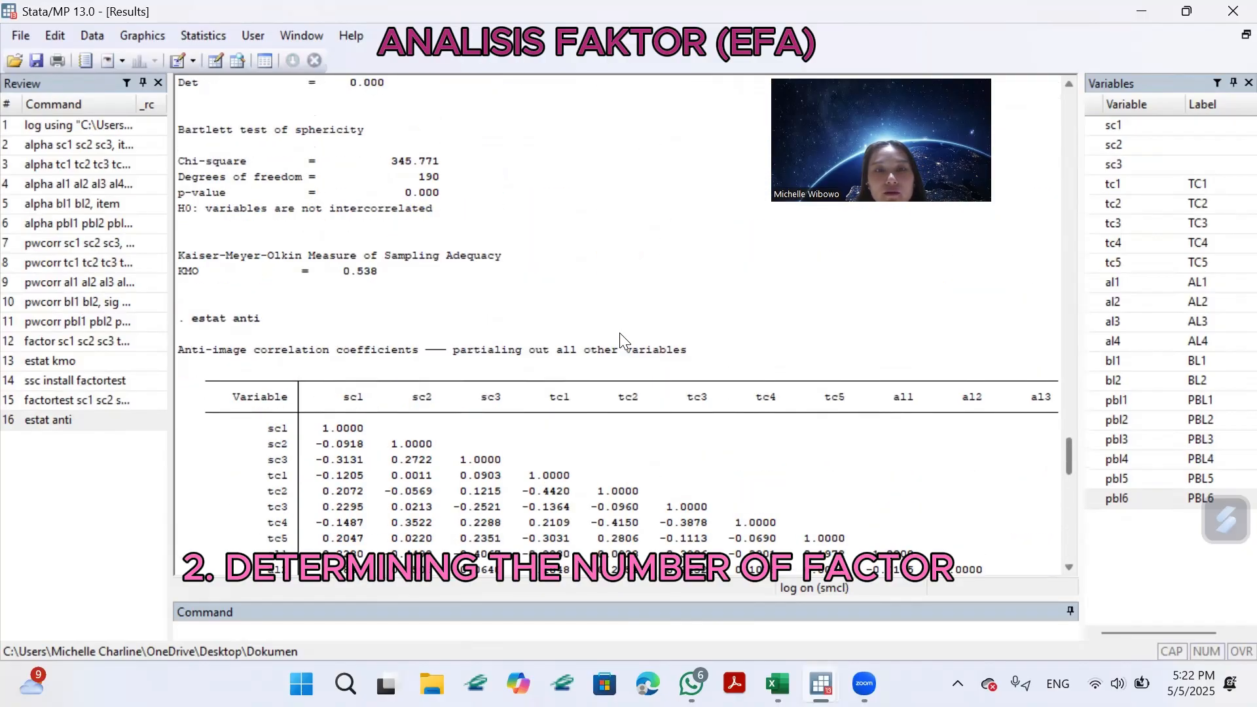
scroll(615, 320, "down", 9)
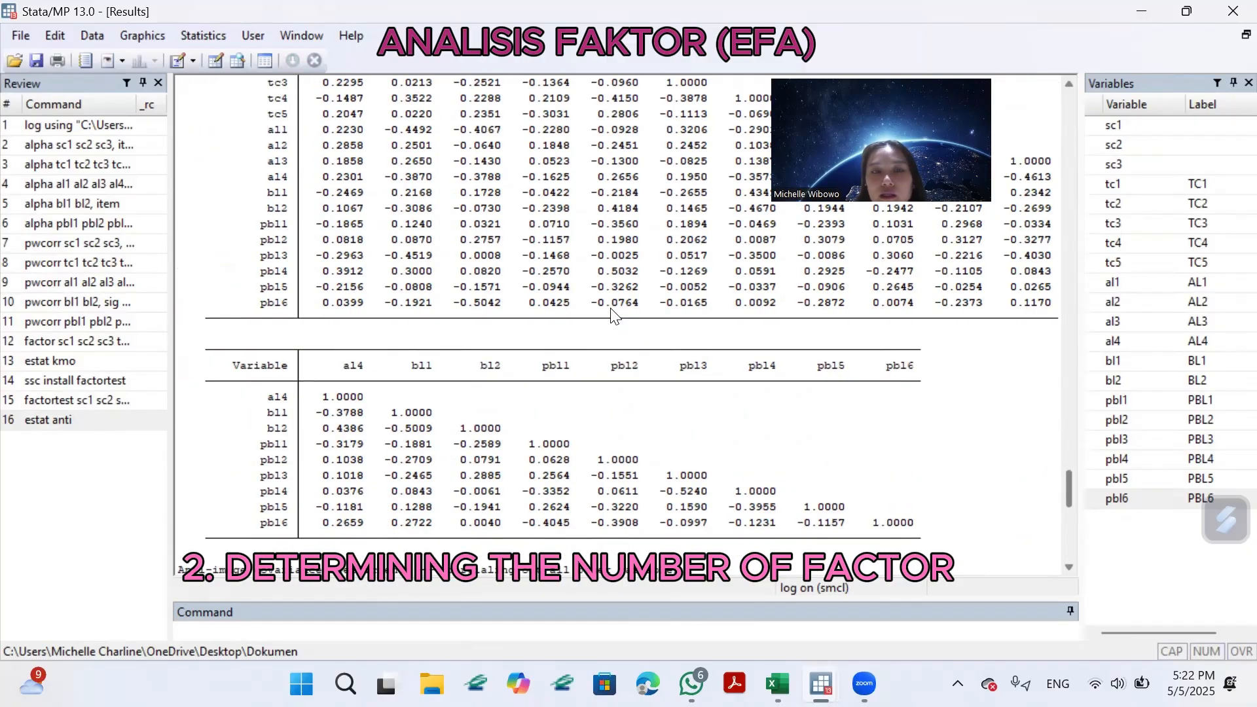
scroll(613, 316, "down", 9)
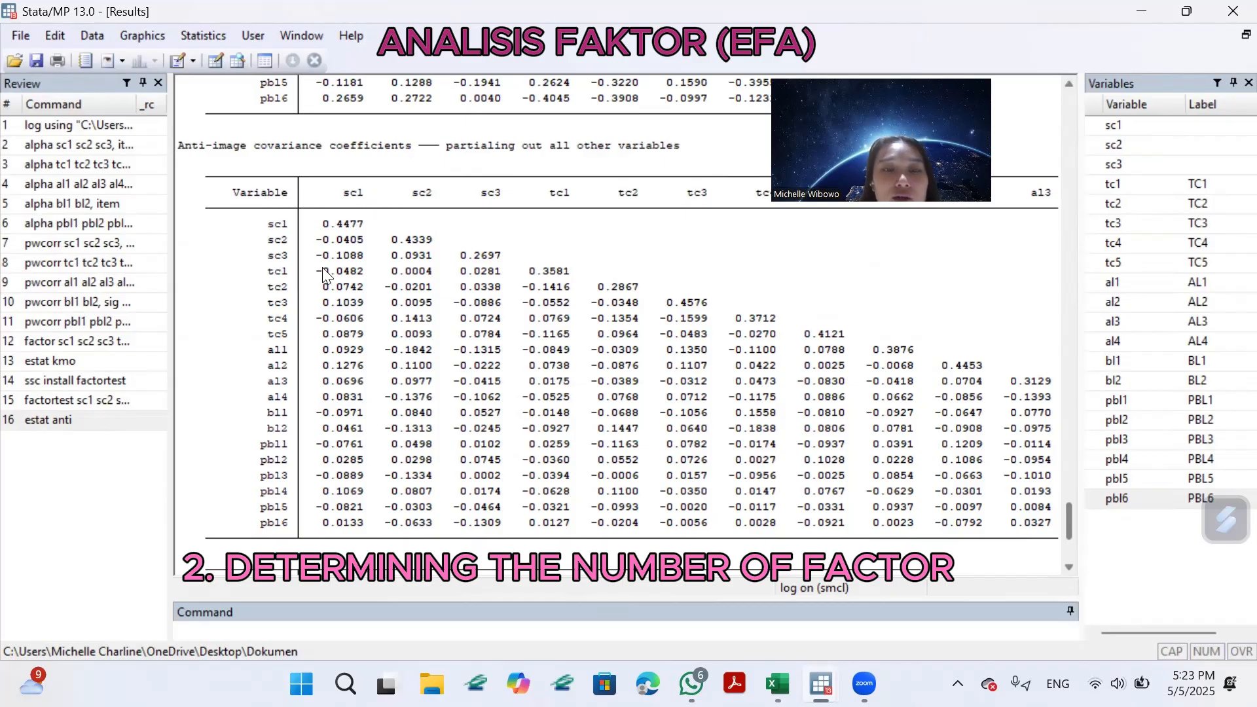
scroll(637, 384, "down", 7)
scroll(524, 328, "up", 7)
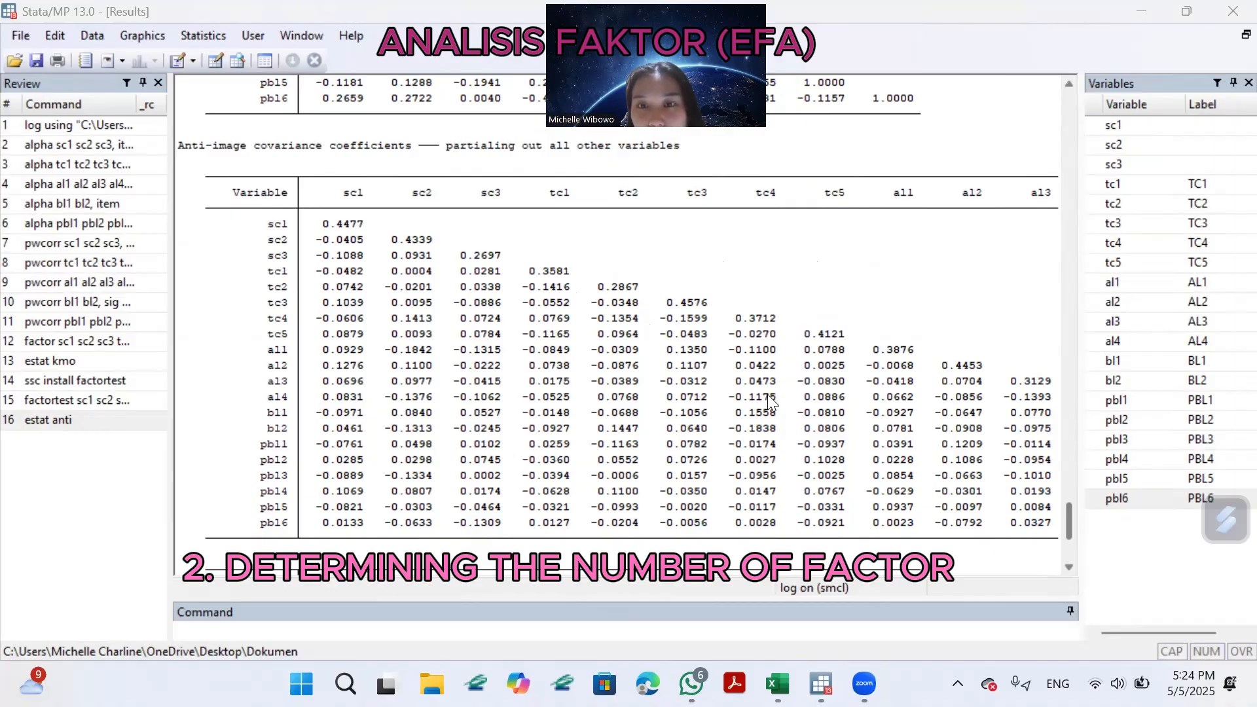
scroll(884, 386, "down", 1)
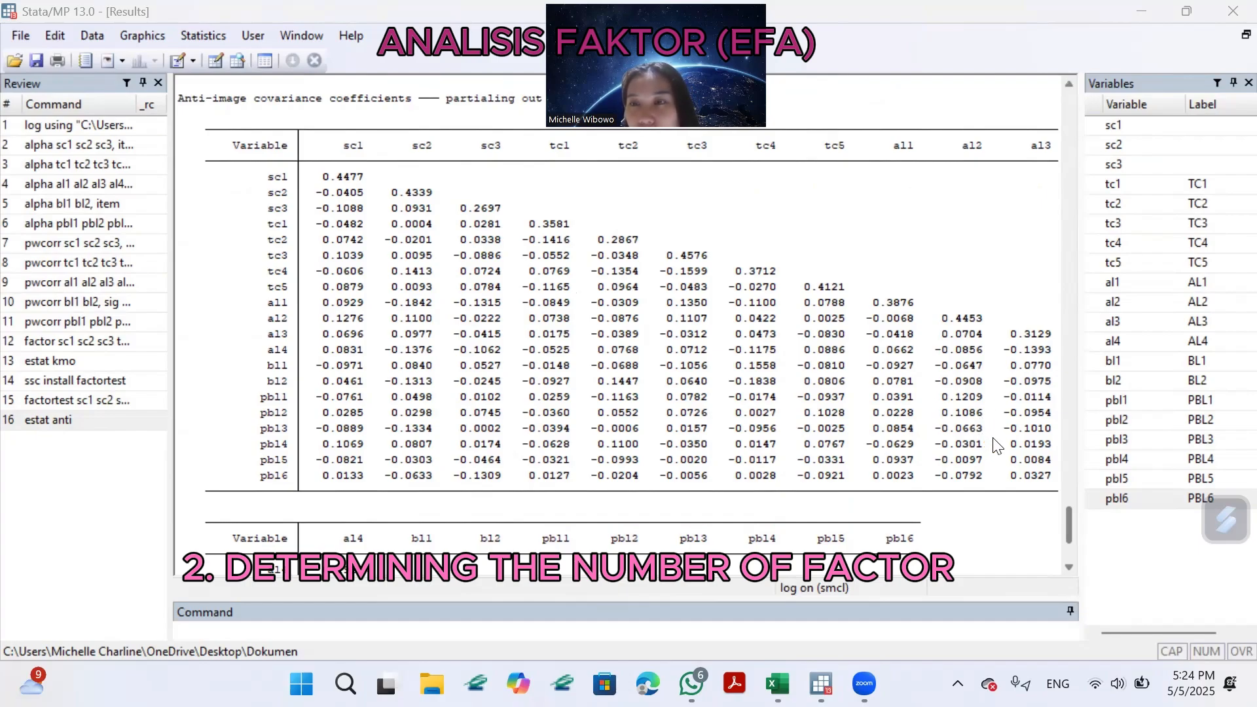
scroll(995, 445, "down", 4)
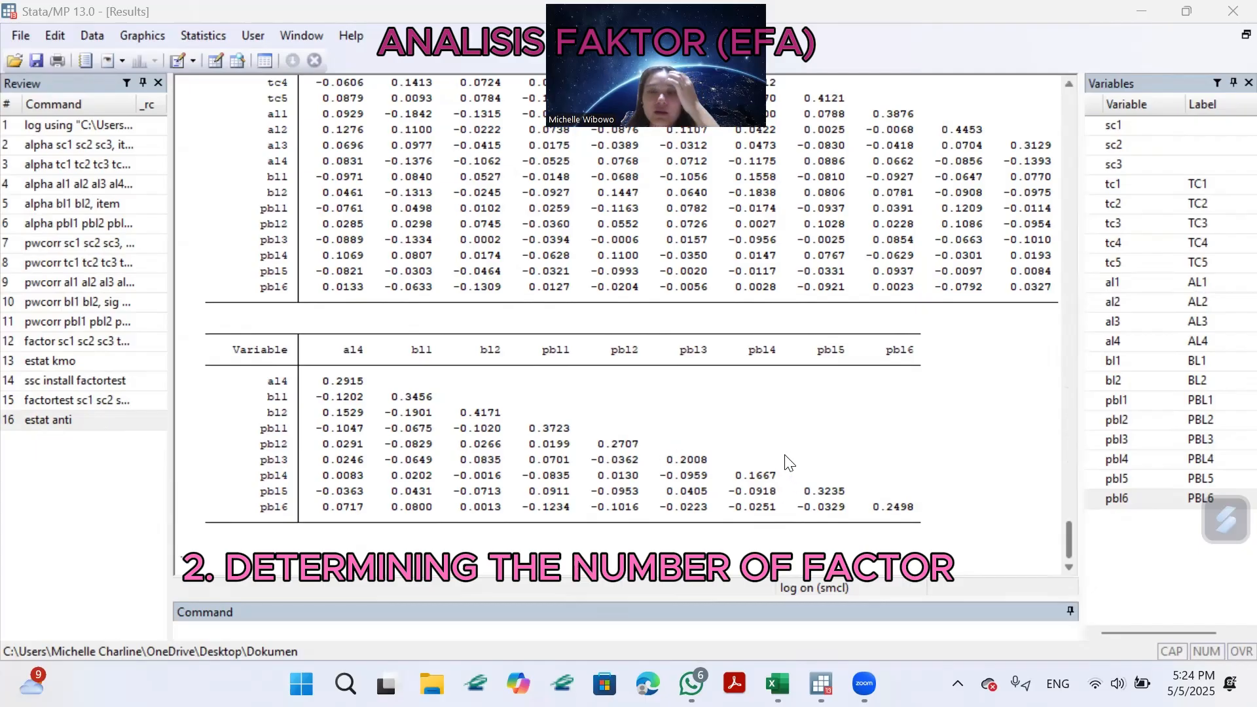
scroll(404, 516, "up", 7)
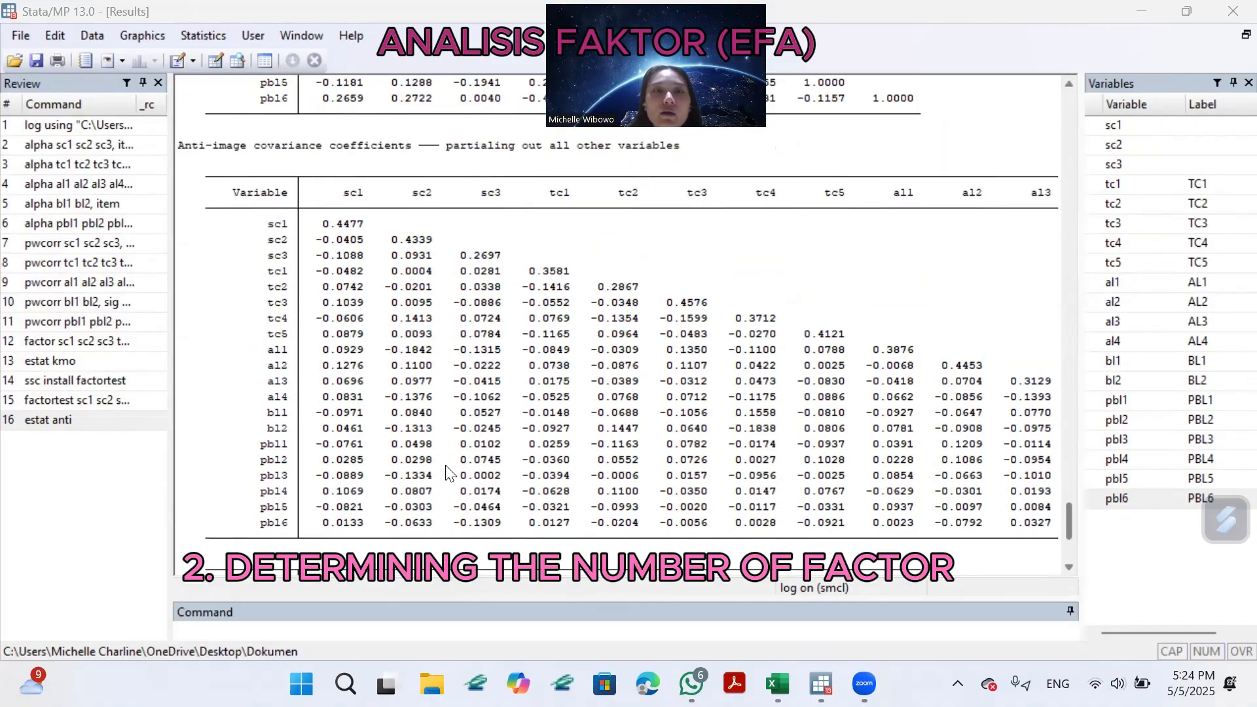
scroll(460, 458, "down", 5)
scroll(462, 456, "down", 2)
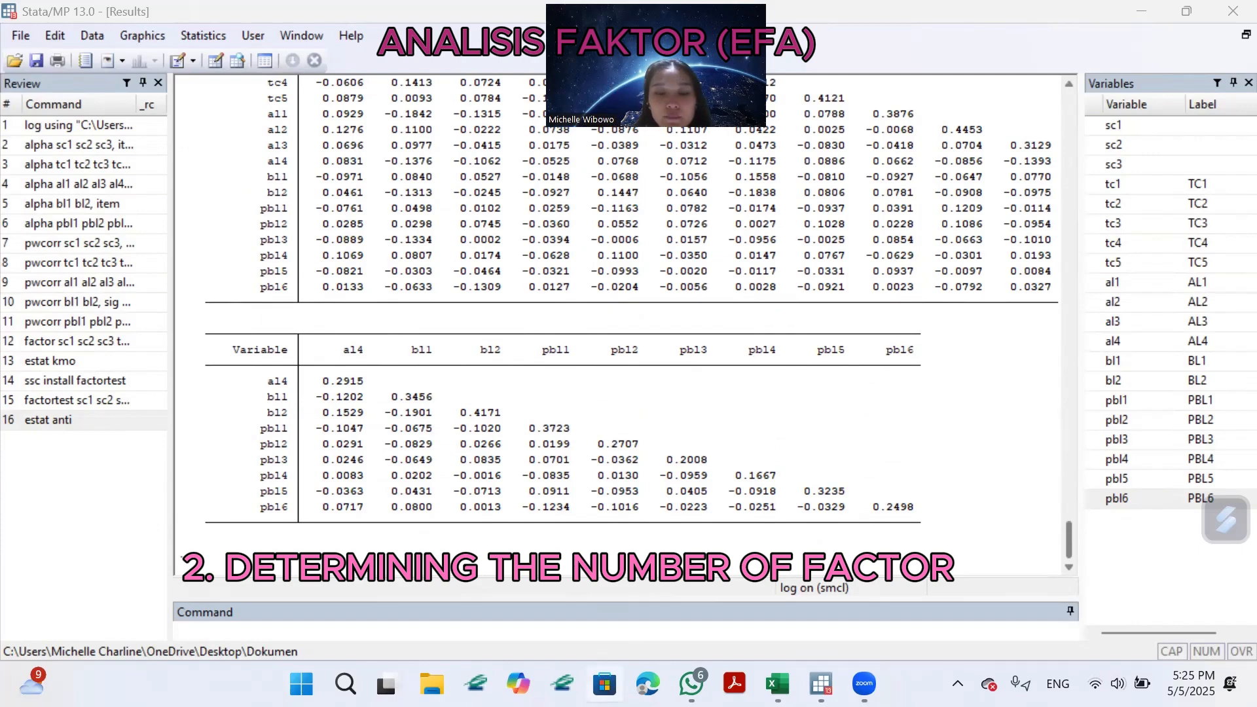
Rotate the extracted factors with the rotate command and review the rotated loadings and factor rotation matrix.
left_click(465, 627)
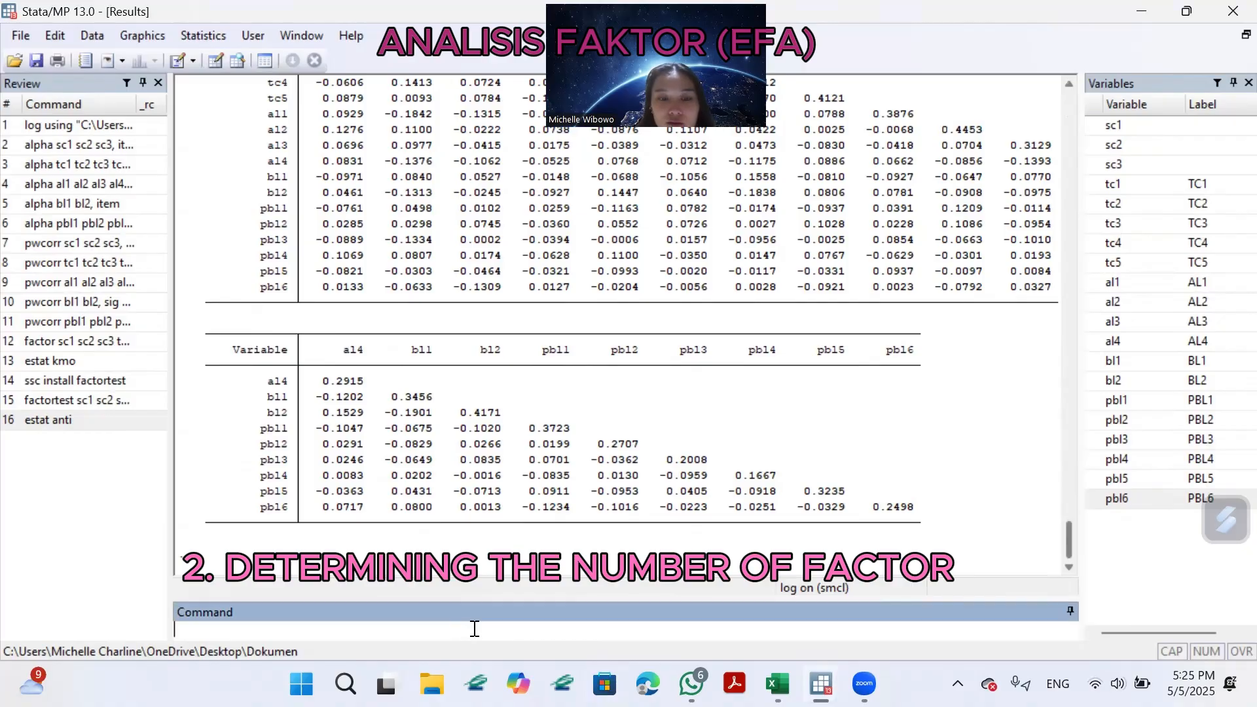
type("rota")
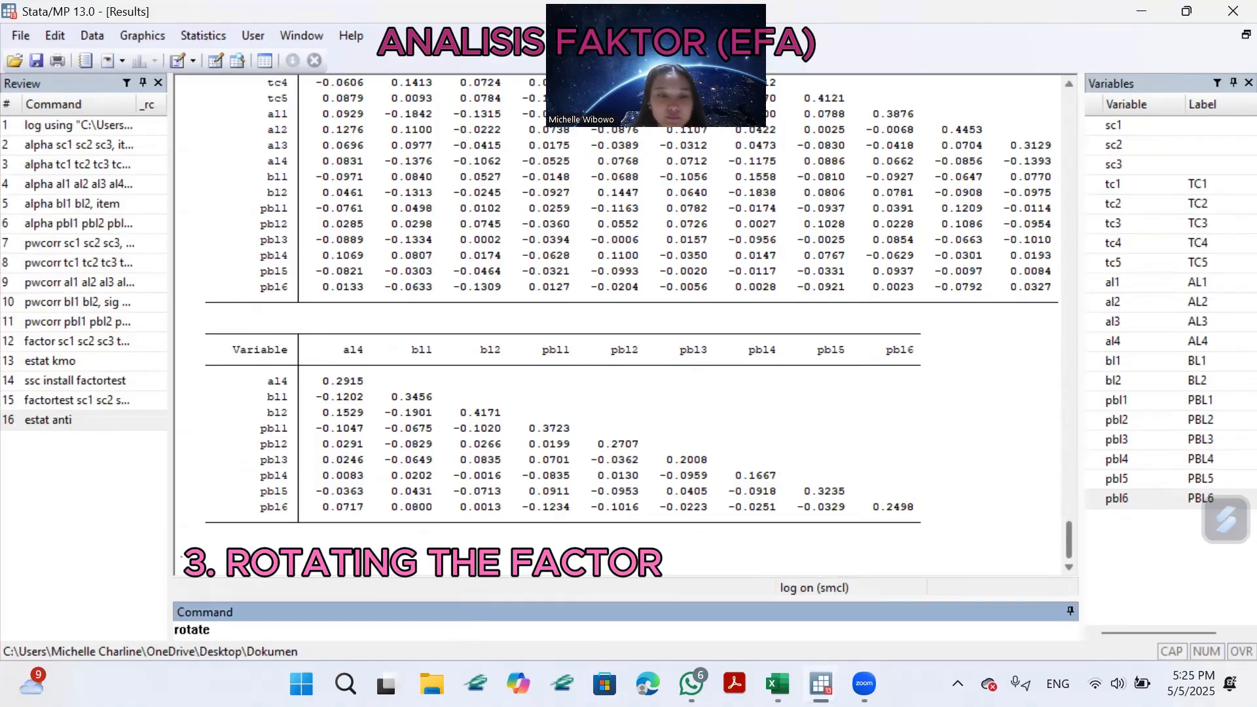
type("te")
key("Return")
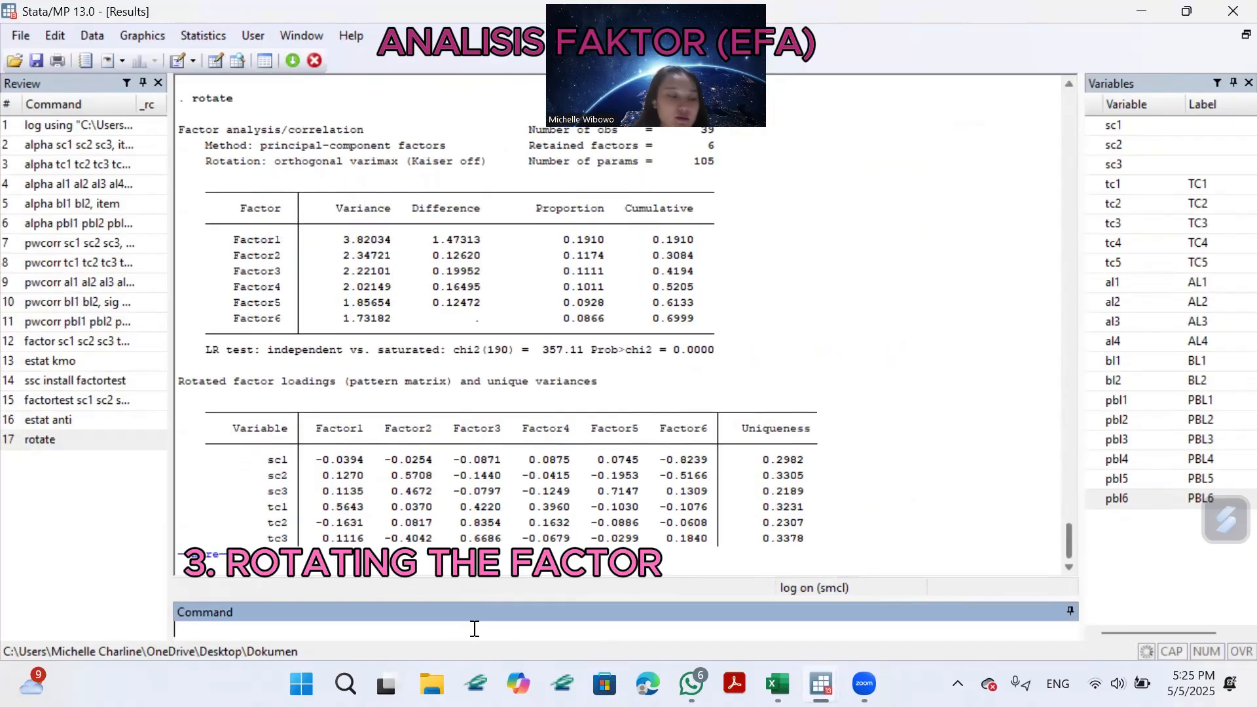
left_click(200, 556)
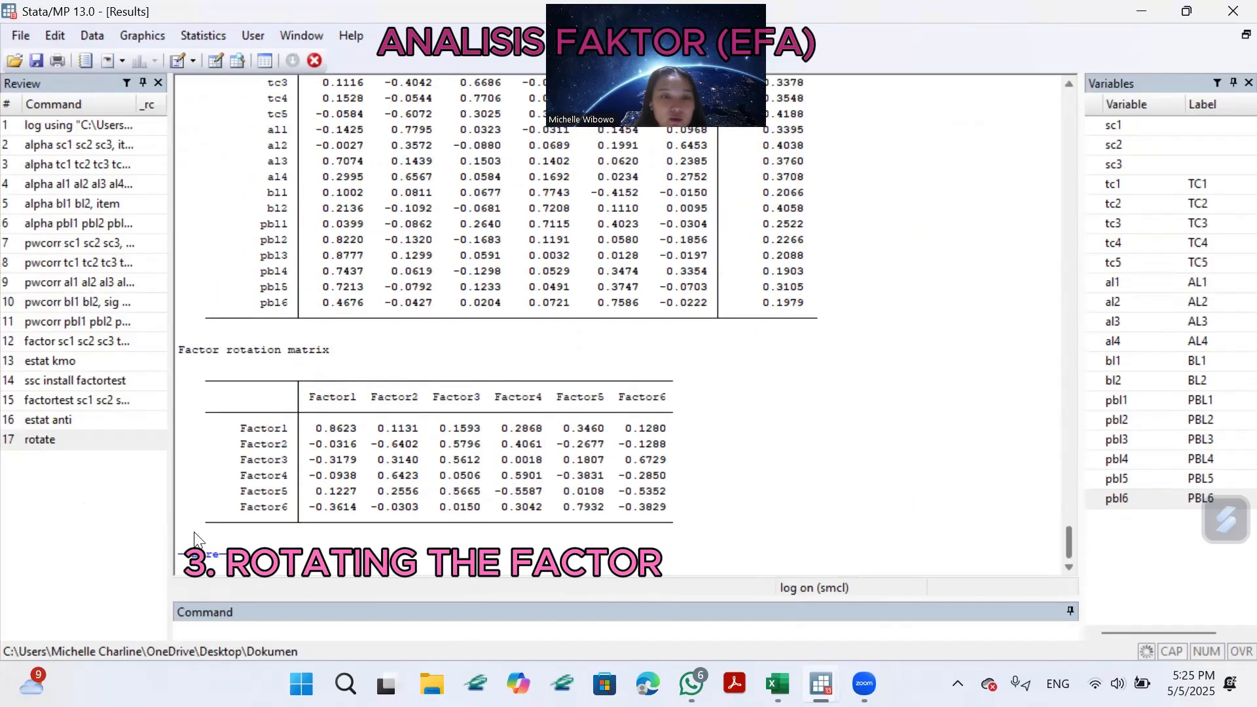
left_click(215, 562)
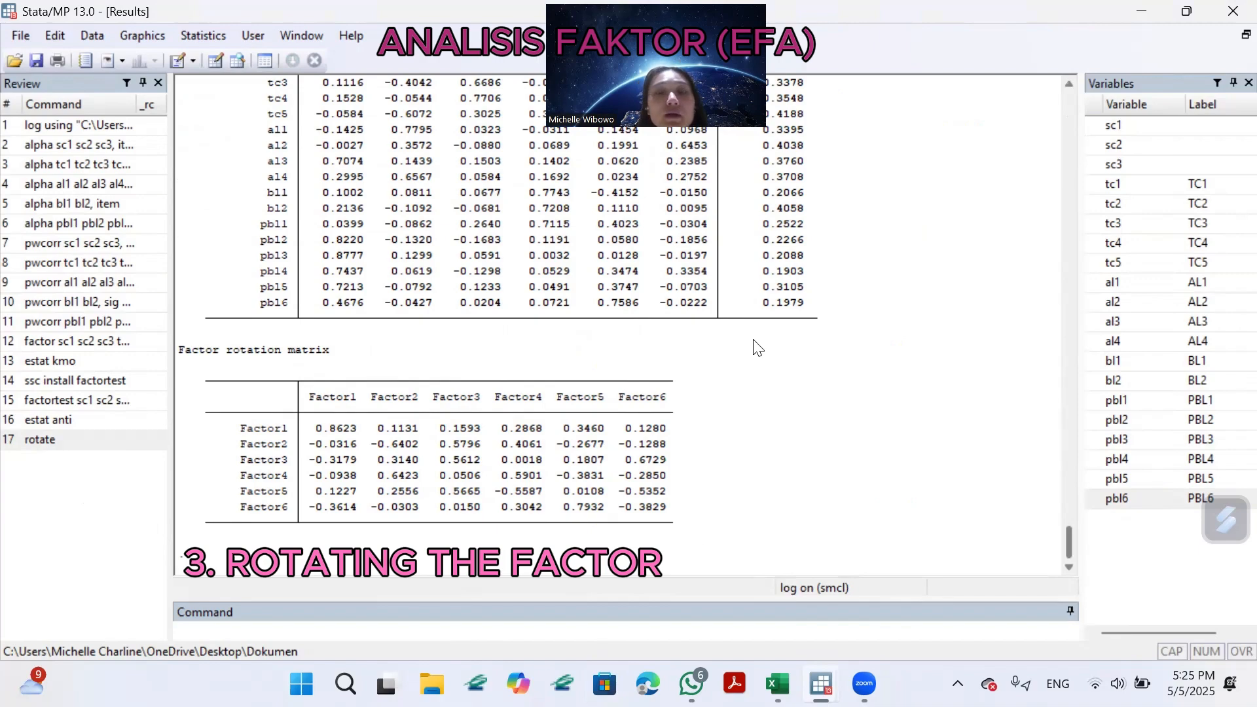
scroll(699, 371, "up", 3)
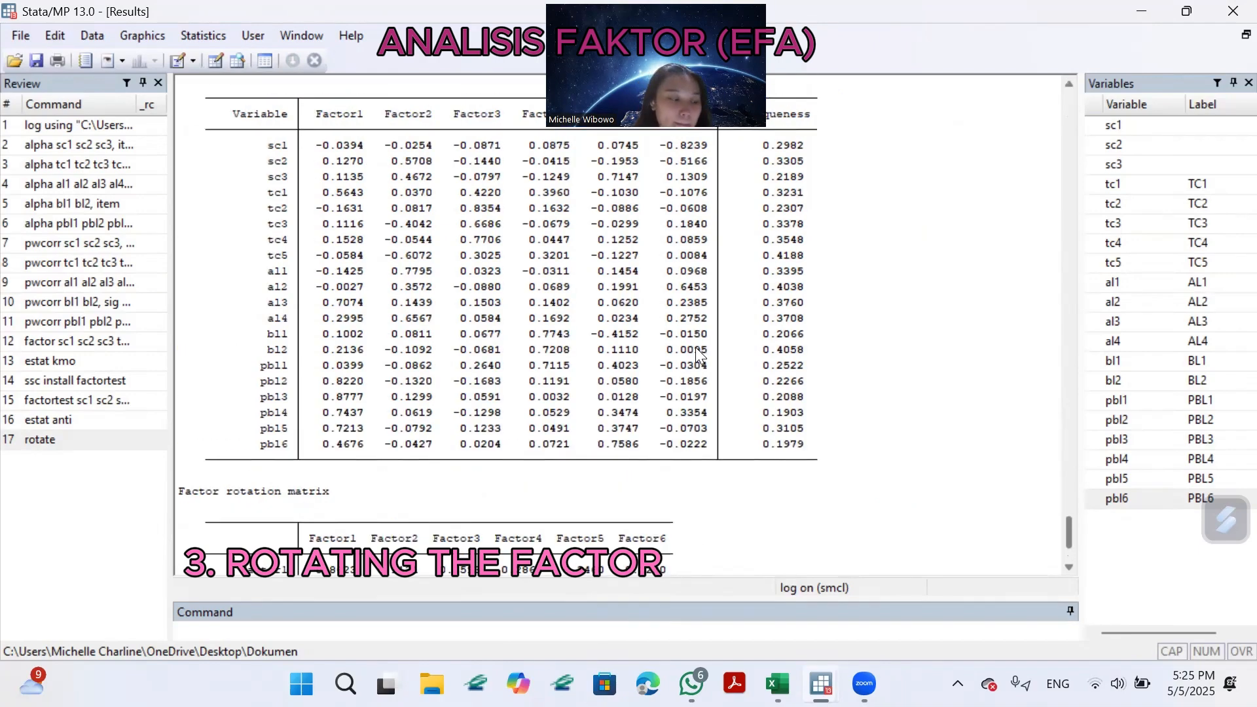
scroll(695, 351, "down", 3)
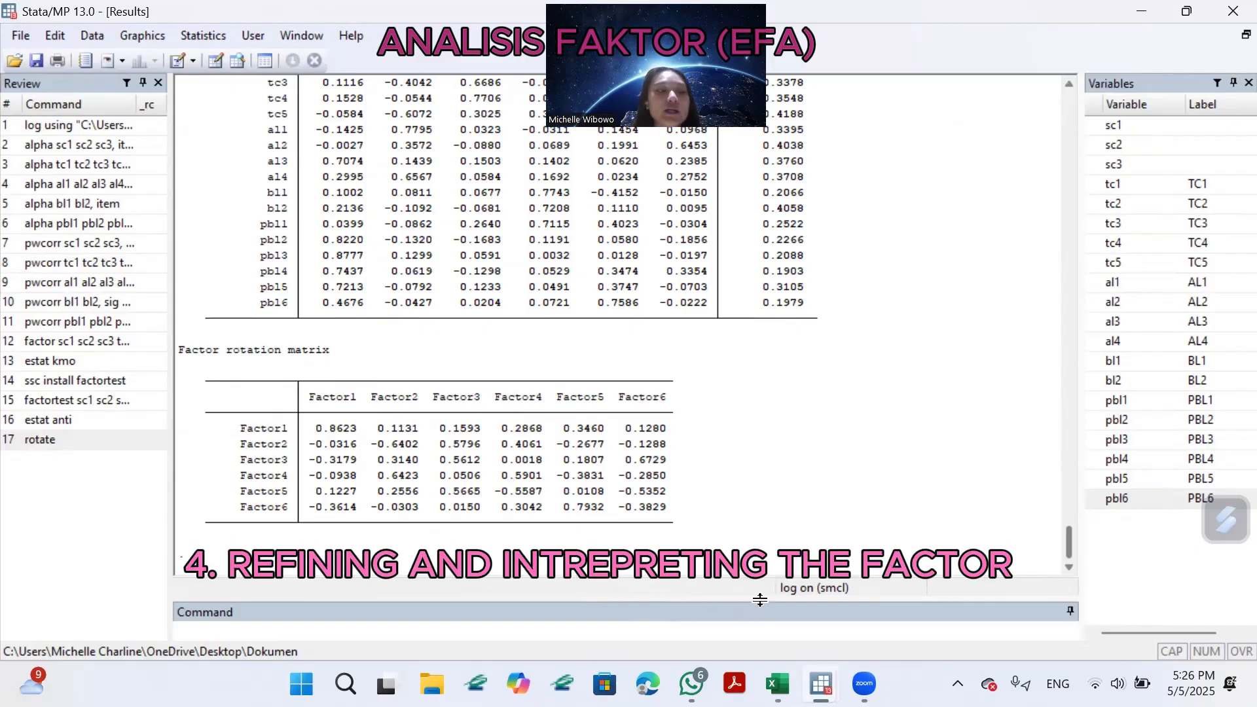
Run the factor rotation again with the option blanks(7.0) to hide loadings under that threshold.
left_click(441, 632)
type("ro")
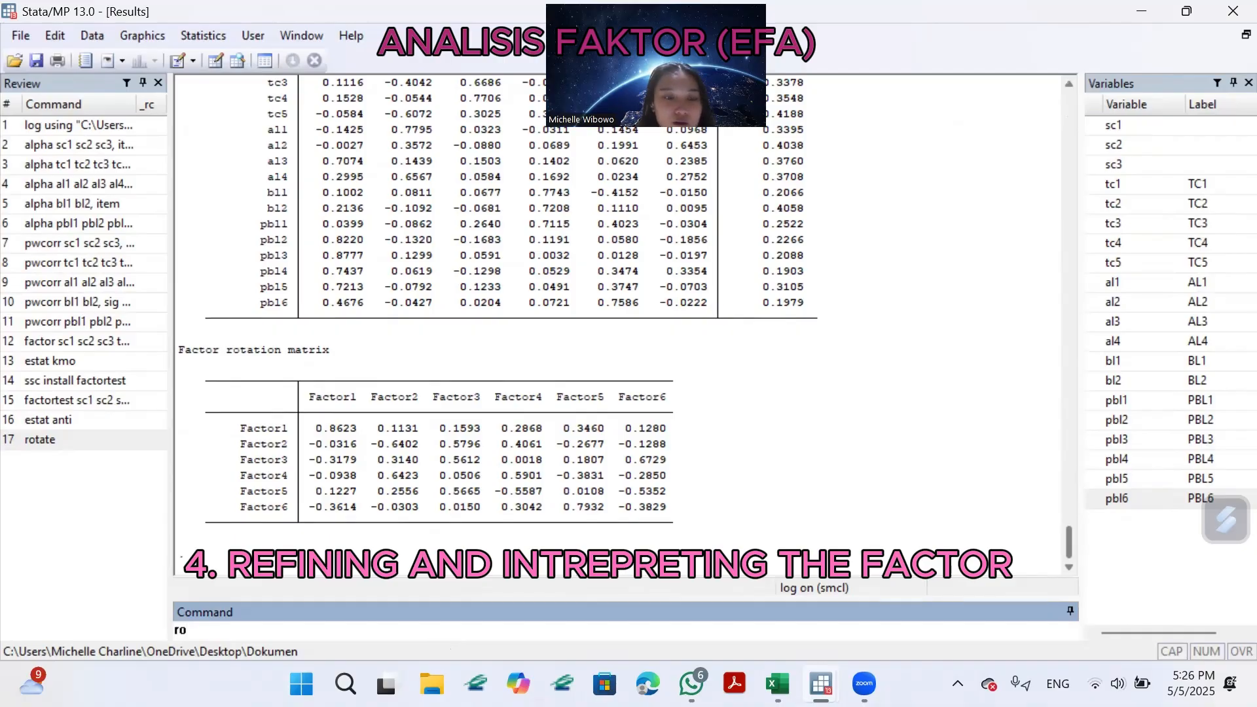
type("tate, blanks")
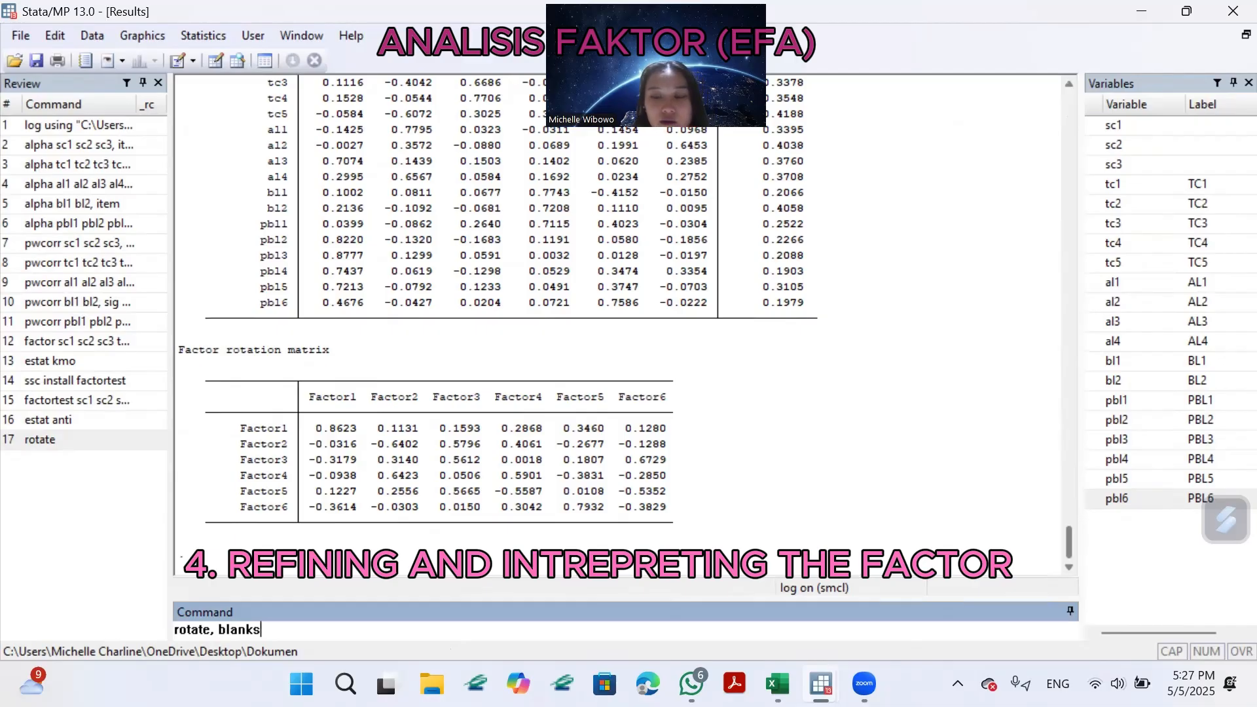
type("(7.0")
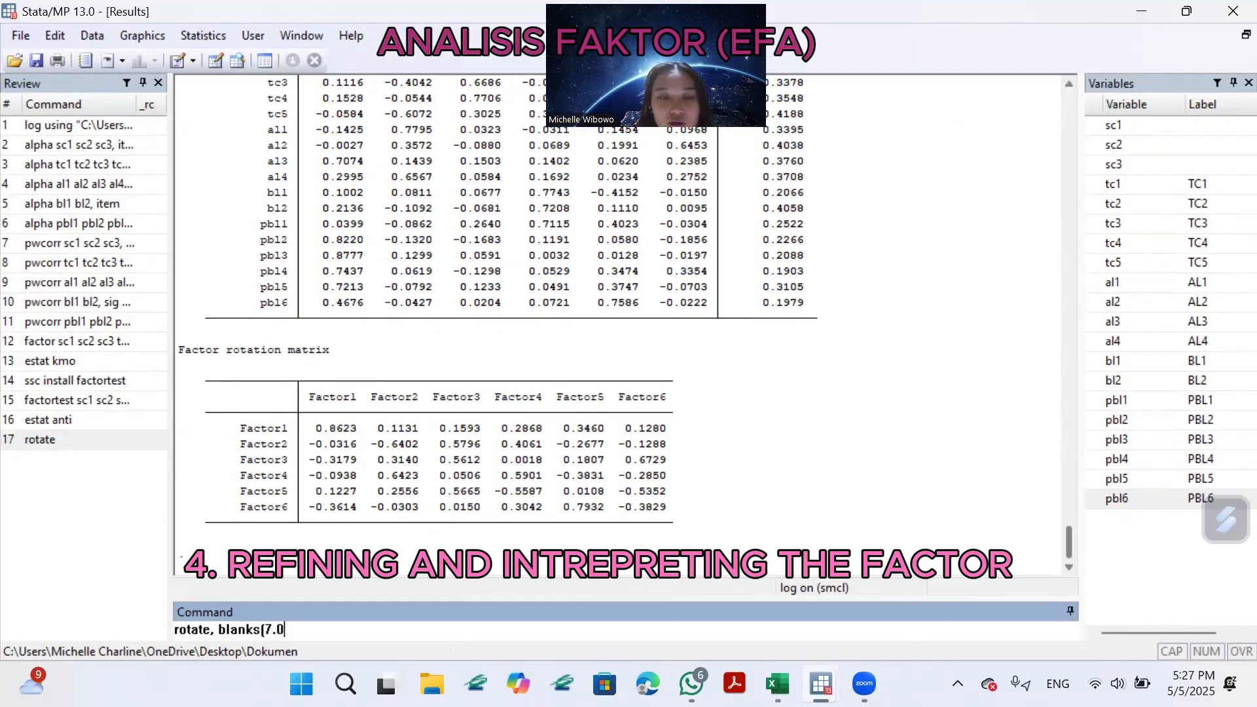
type(")")
key("Return")
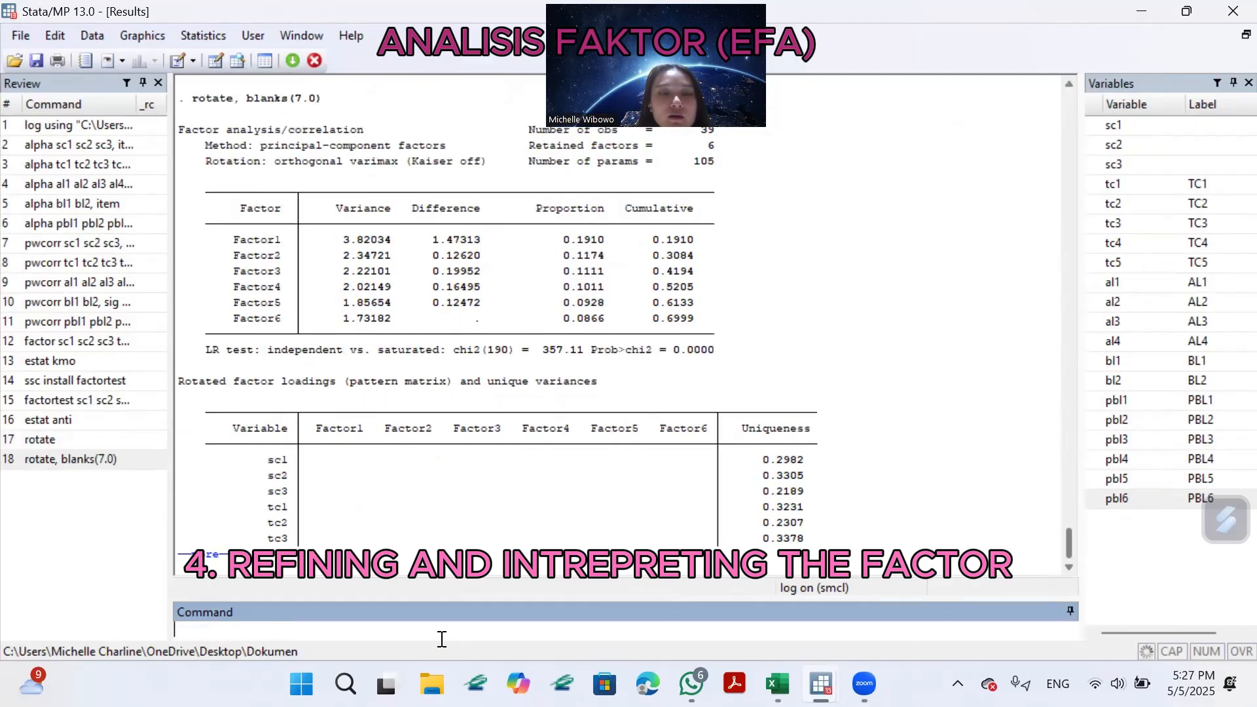
Display the remaining output of the blanked rotation and examine its rotated factor loadings and uniqueness table.
left_click(206, 552)
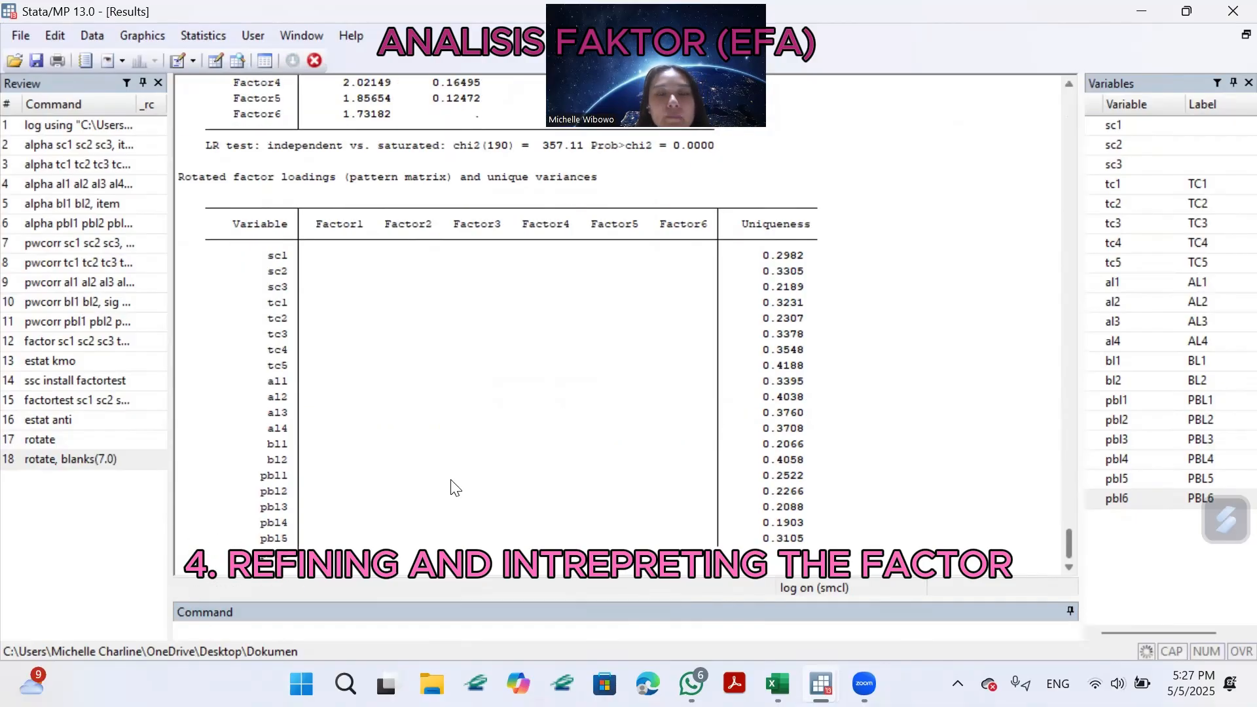
scroll(655, 439, "up", 6)
scroll(678, 429, "down", 5)
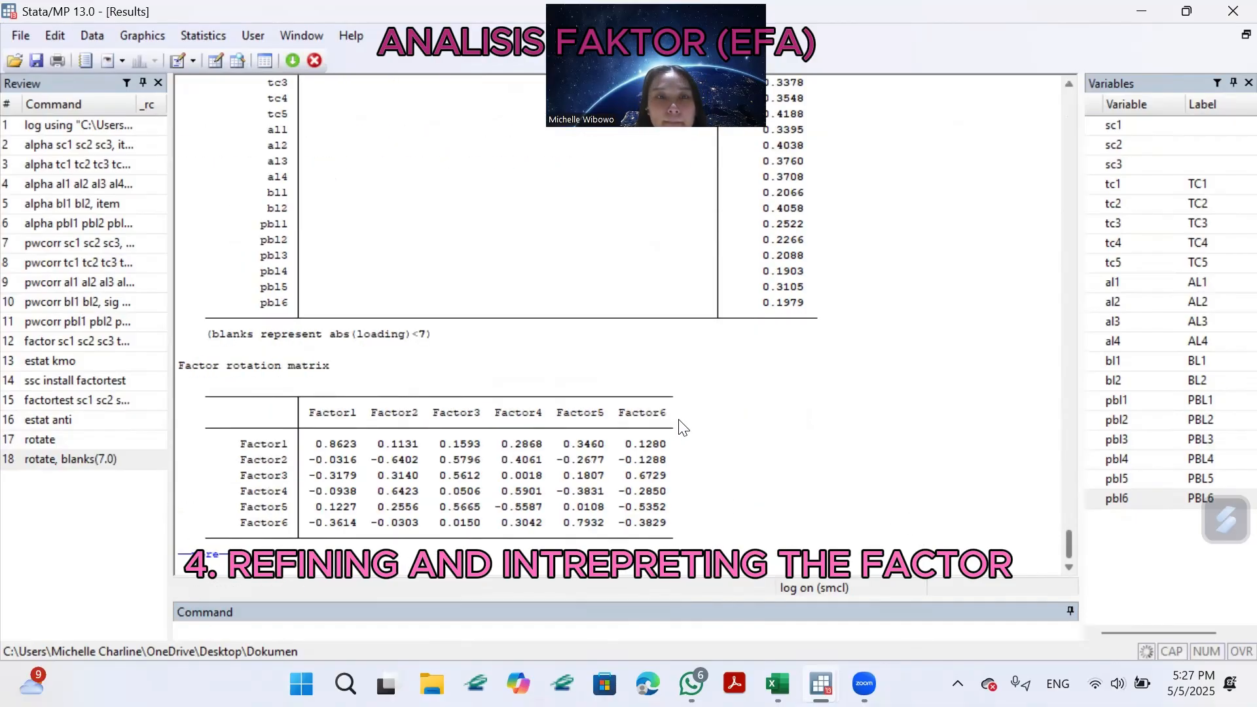
key("Return")
scroll(632, 504, "up", 12)
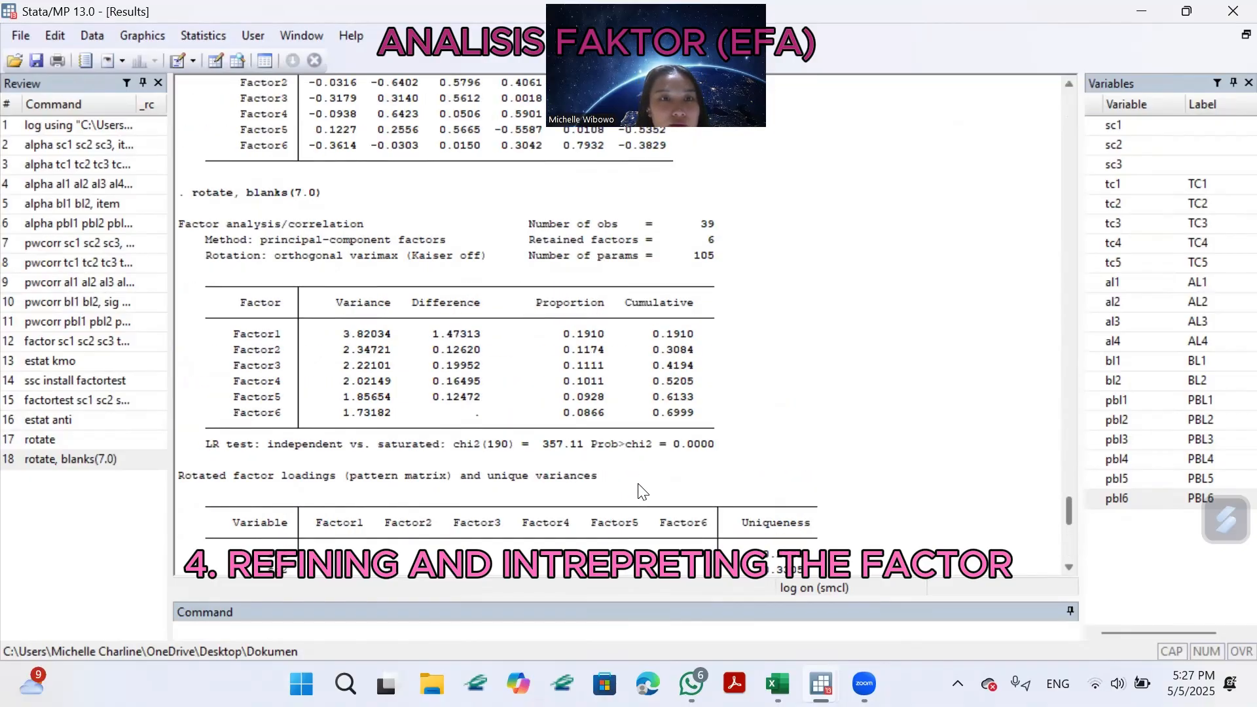
scroll(649, 494, "down", 5)
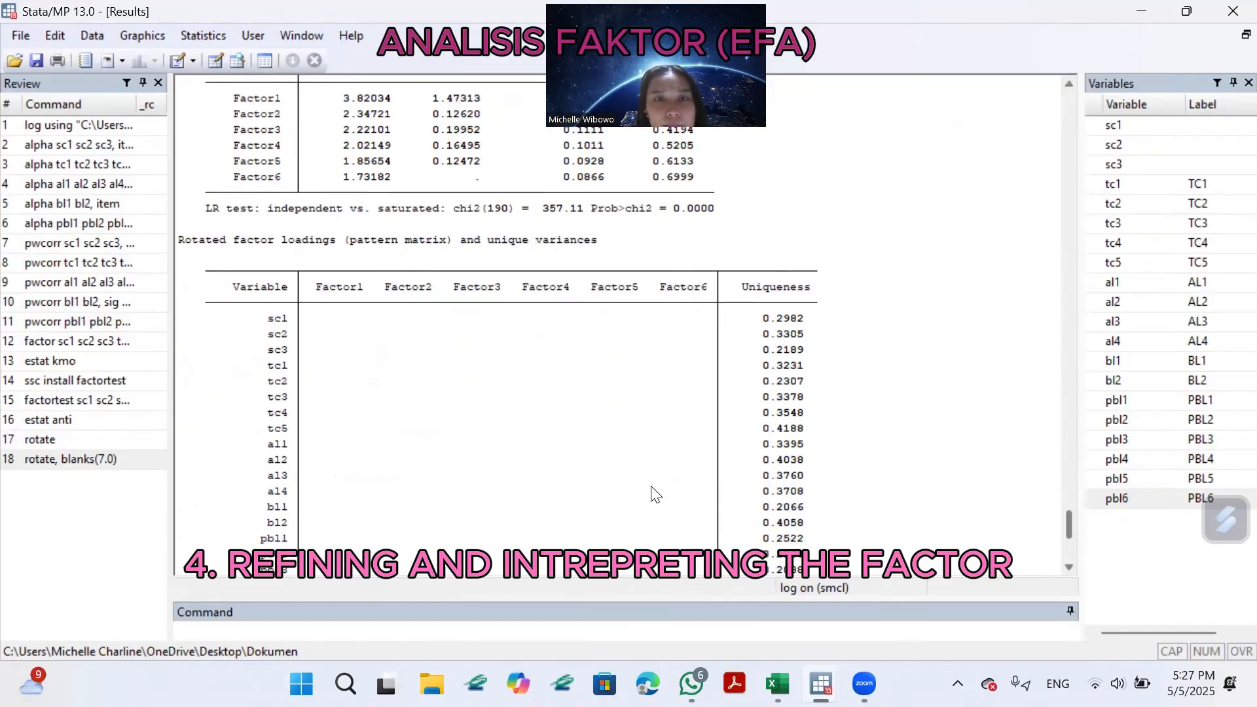
scroll(655, 496, "up", 1)
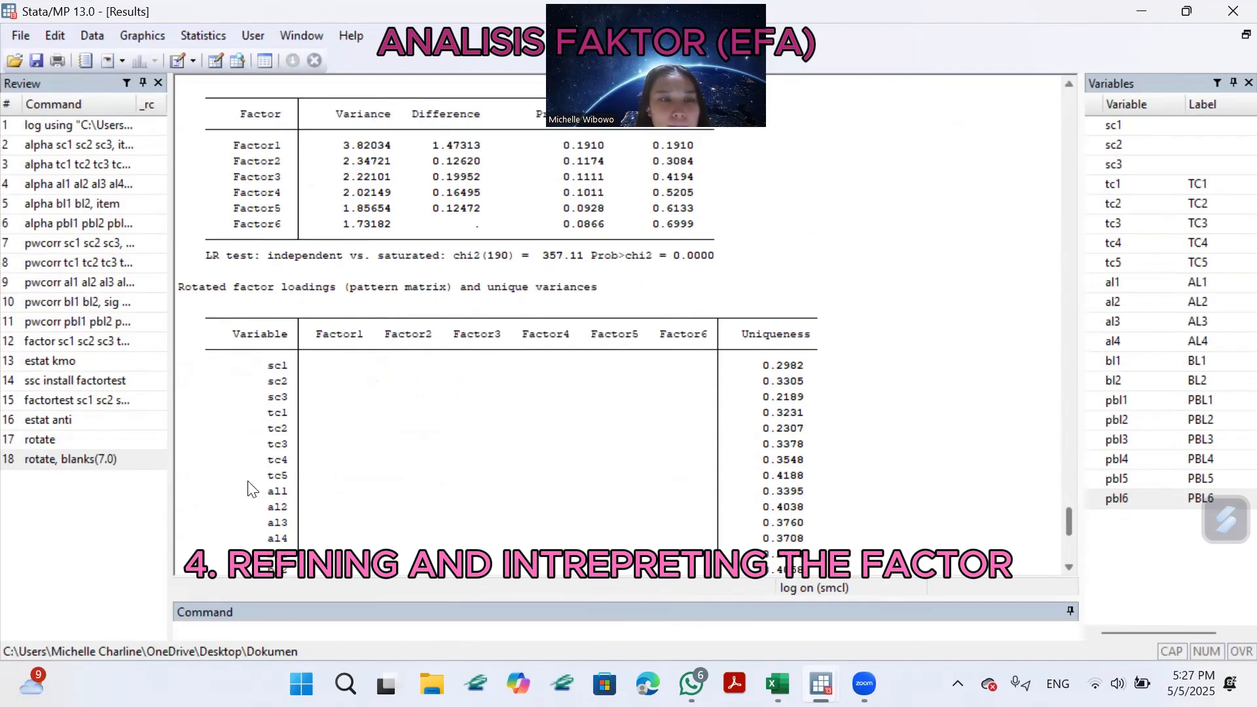
scroll(396, 452, "down", 8)
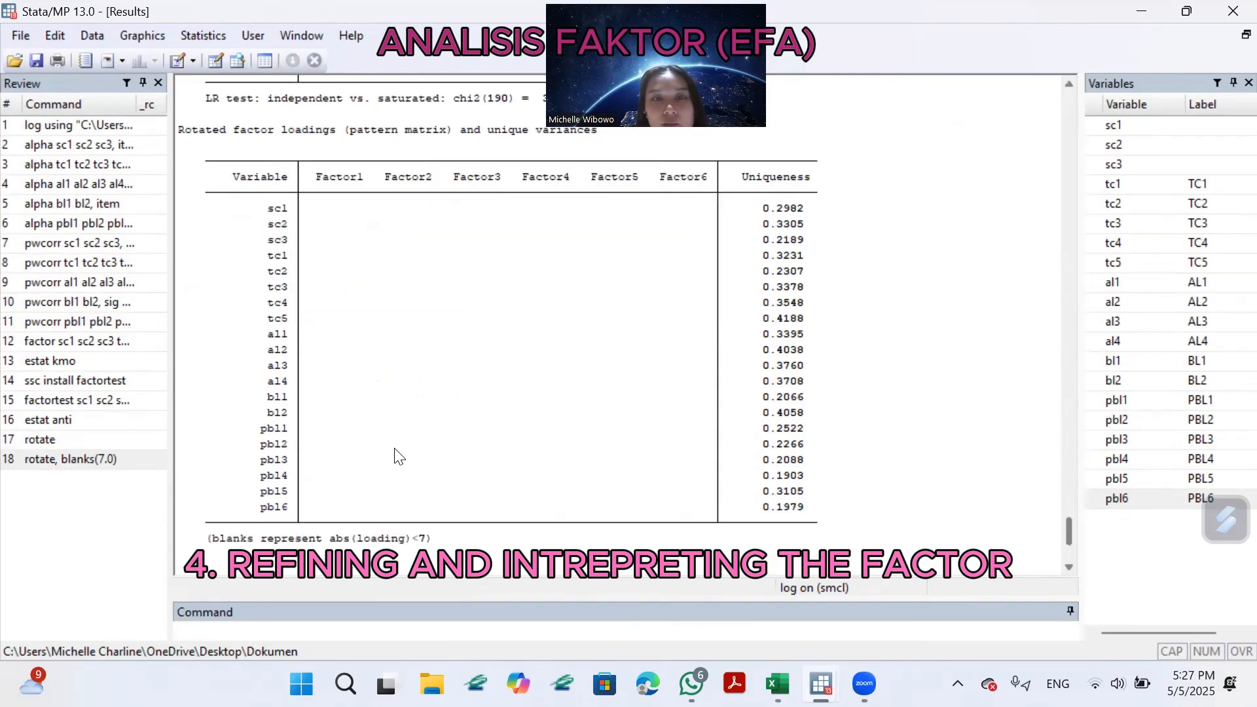
Run the factor rotation once more with the rotate command and the option blanks(7.0).
scroll(415, 463, "up", 2)
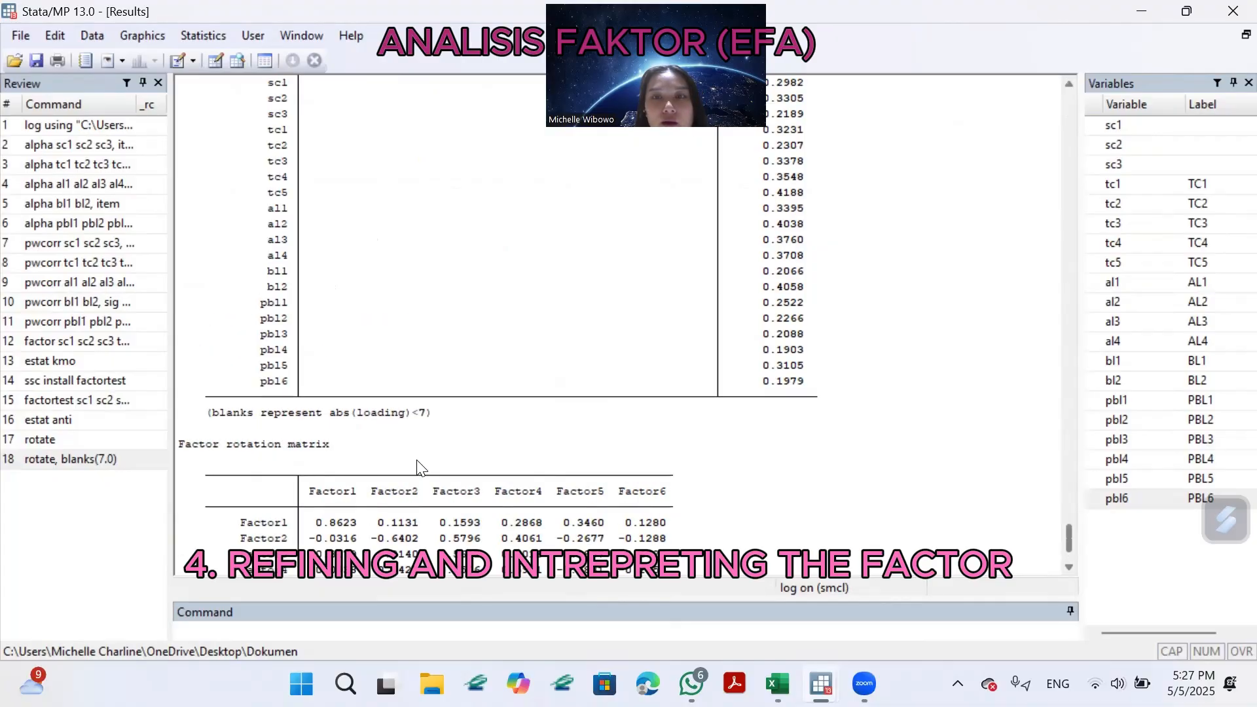
scroll(416, 463, "down", 2)
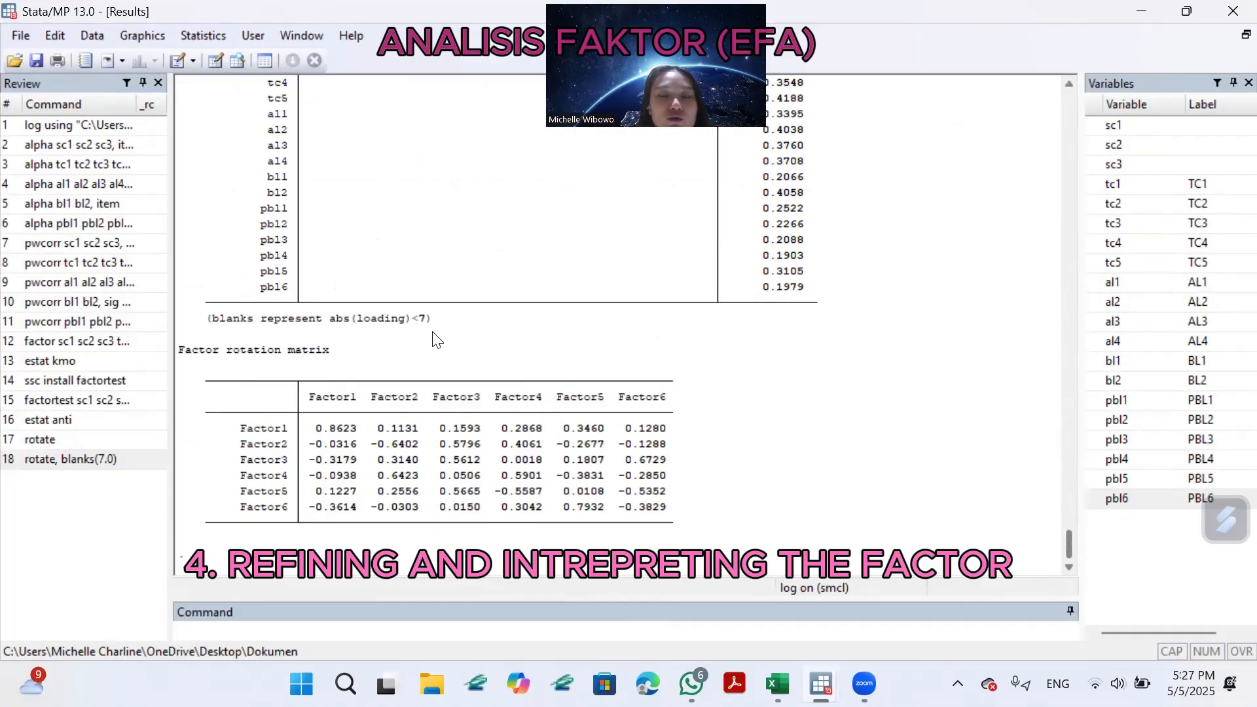
scroll(437, 344, "up", 10)
scroll(443, 361, "down", 12)
scroll(561, 458, "up", 8)
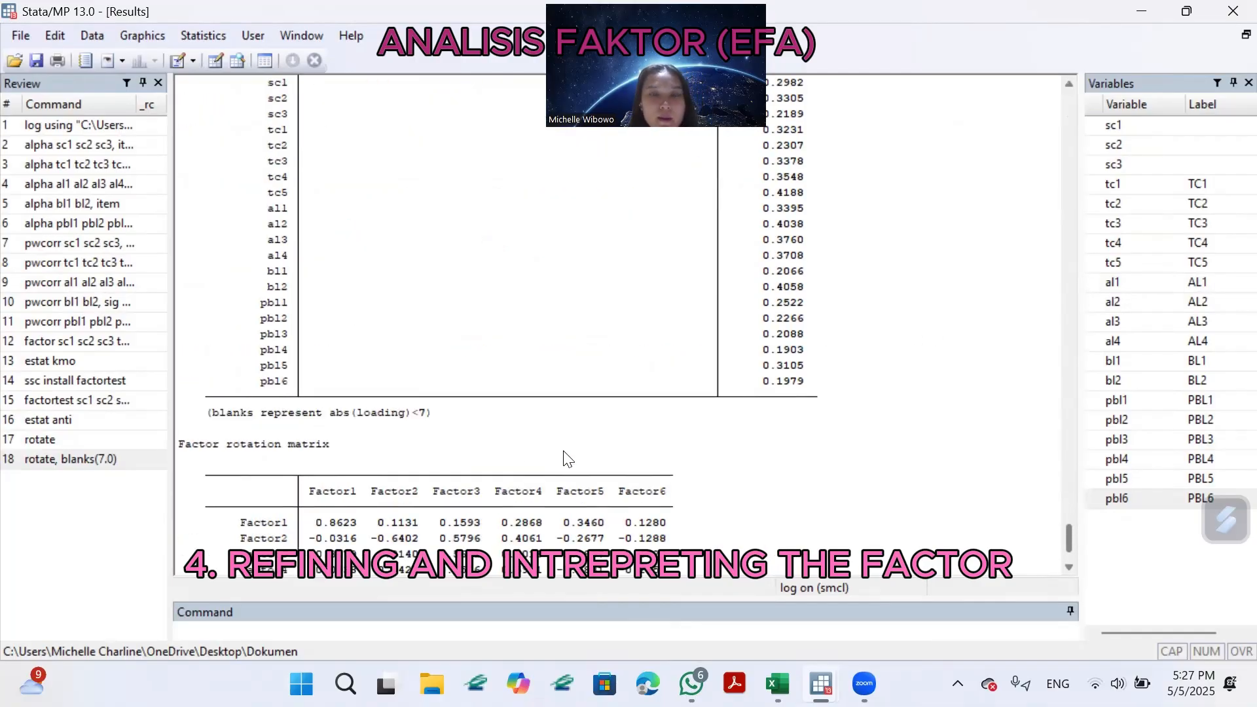
scroll(592, 463, "down", 8)
left_click(354, 639)
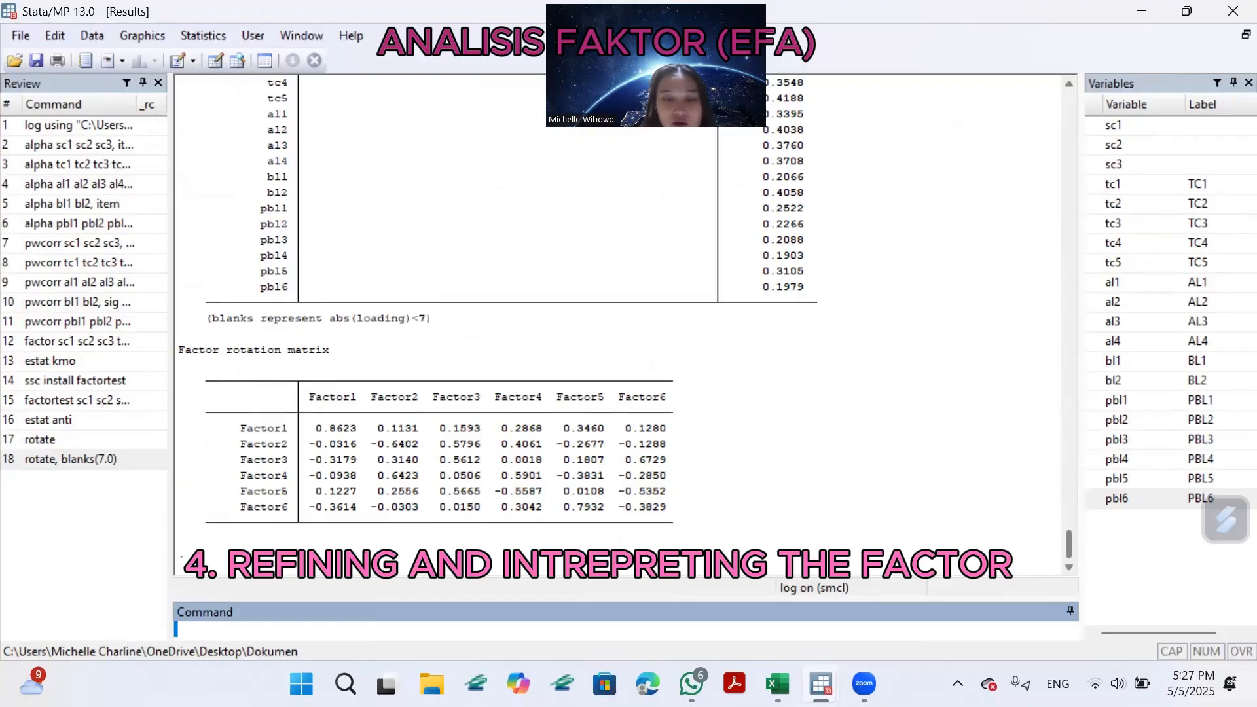
type("rotate,")
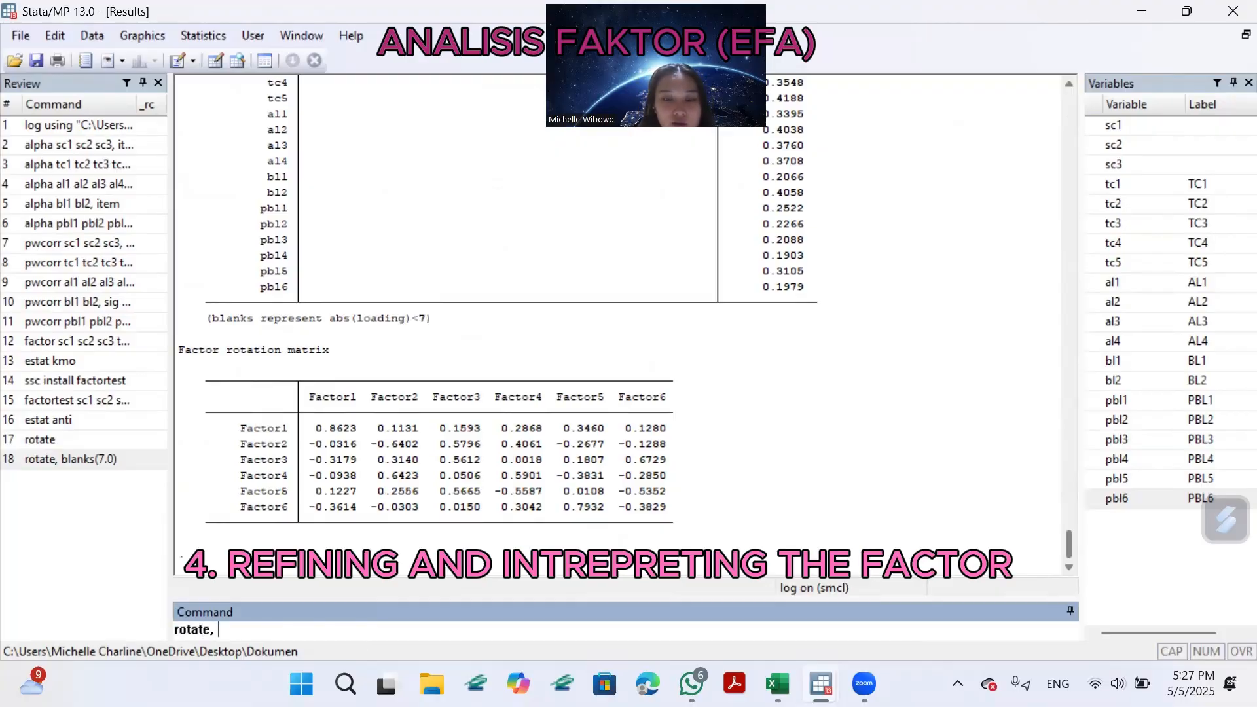
type(" blanks")
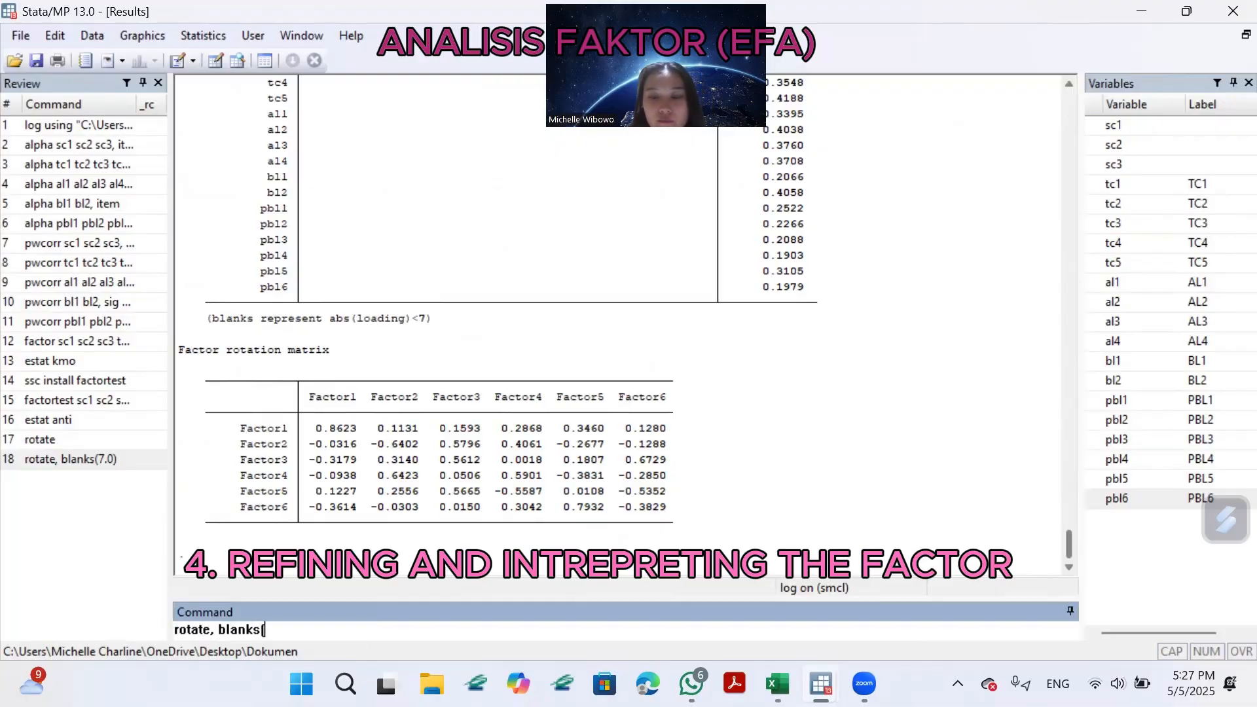
type("(7.0")
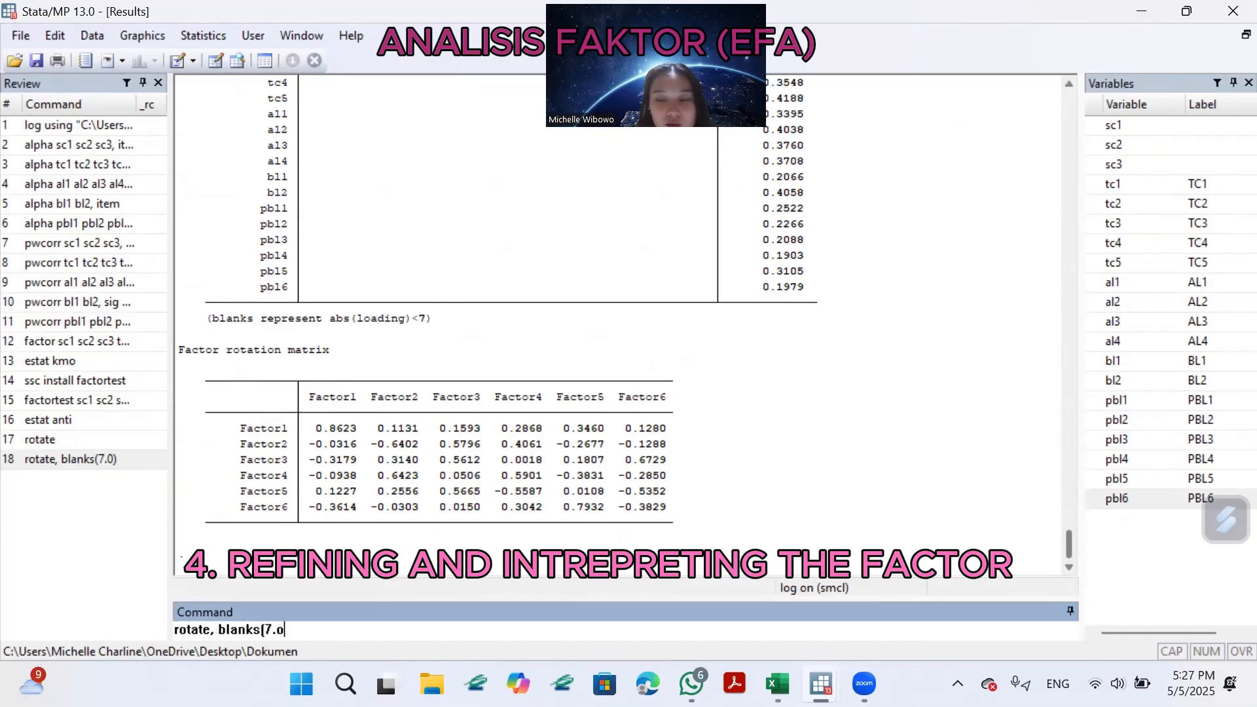
type(")")
key("Return")
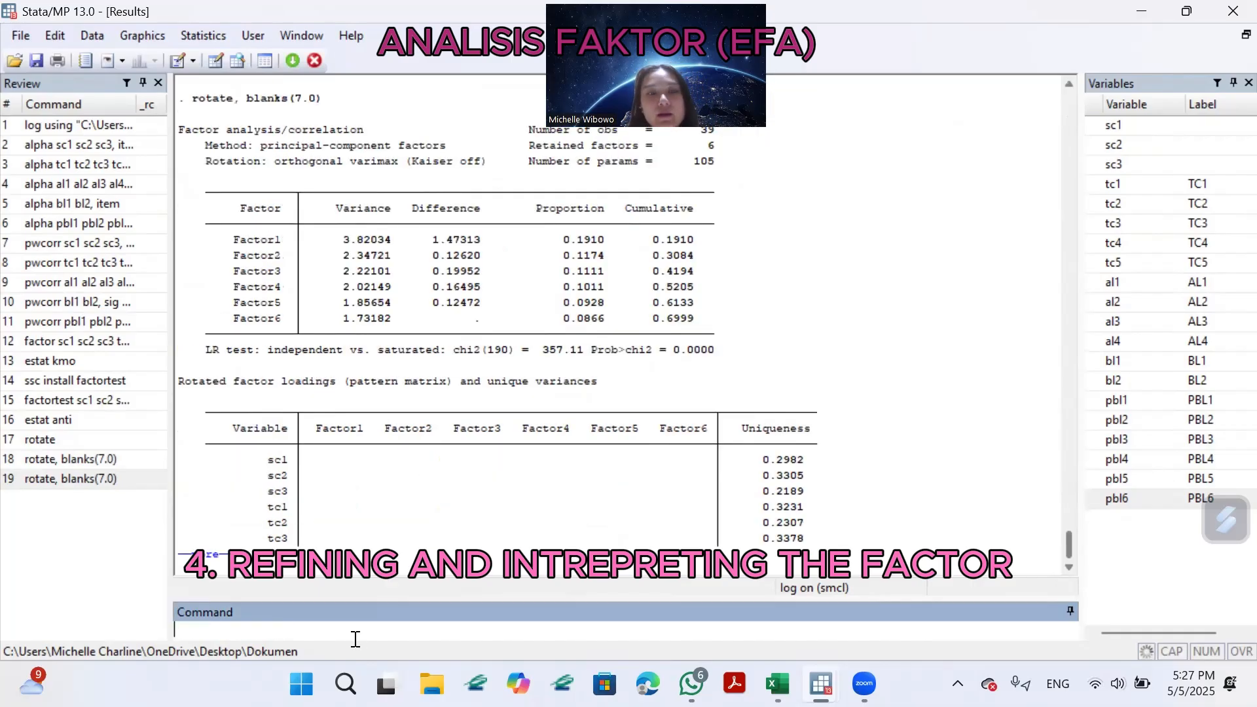
Examine the repeated rotation's factor variance table, blanked loadings with uniqueness values, and factor rotation matrix.
scroll(442, 355, "down", 9)
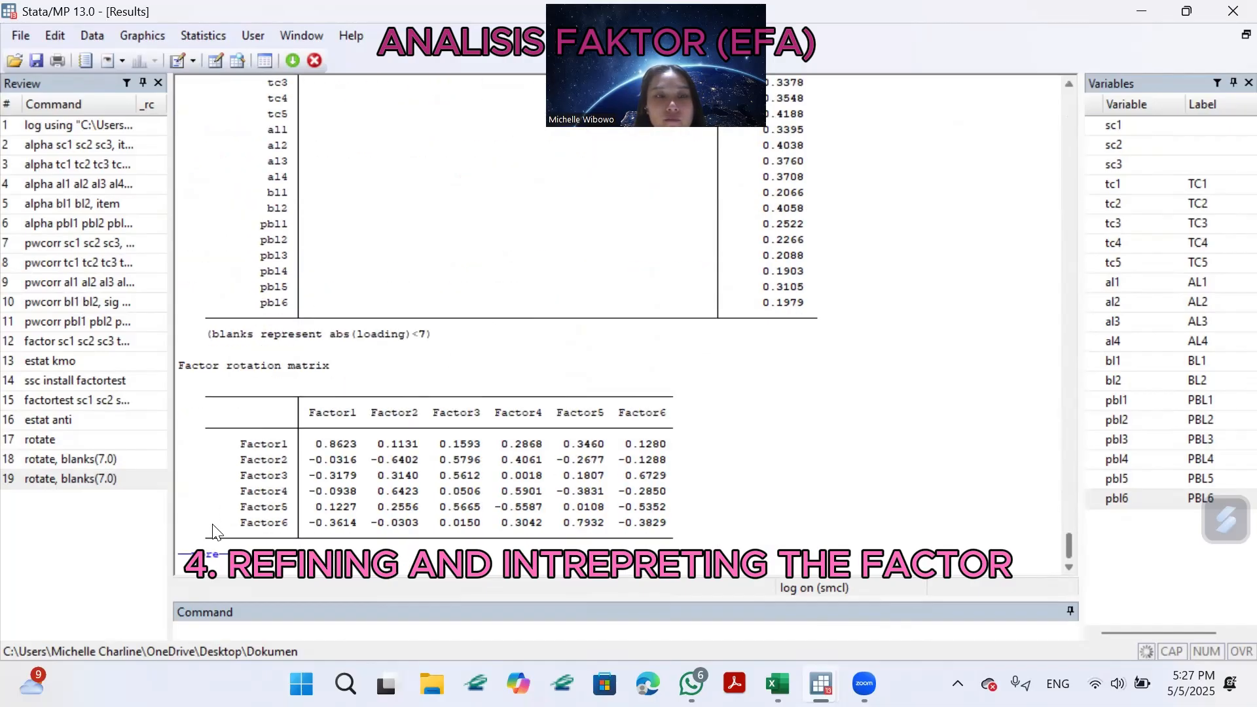
scroll(655, 314, "up", 15)
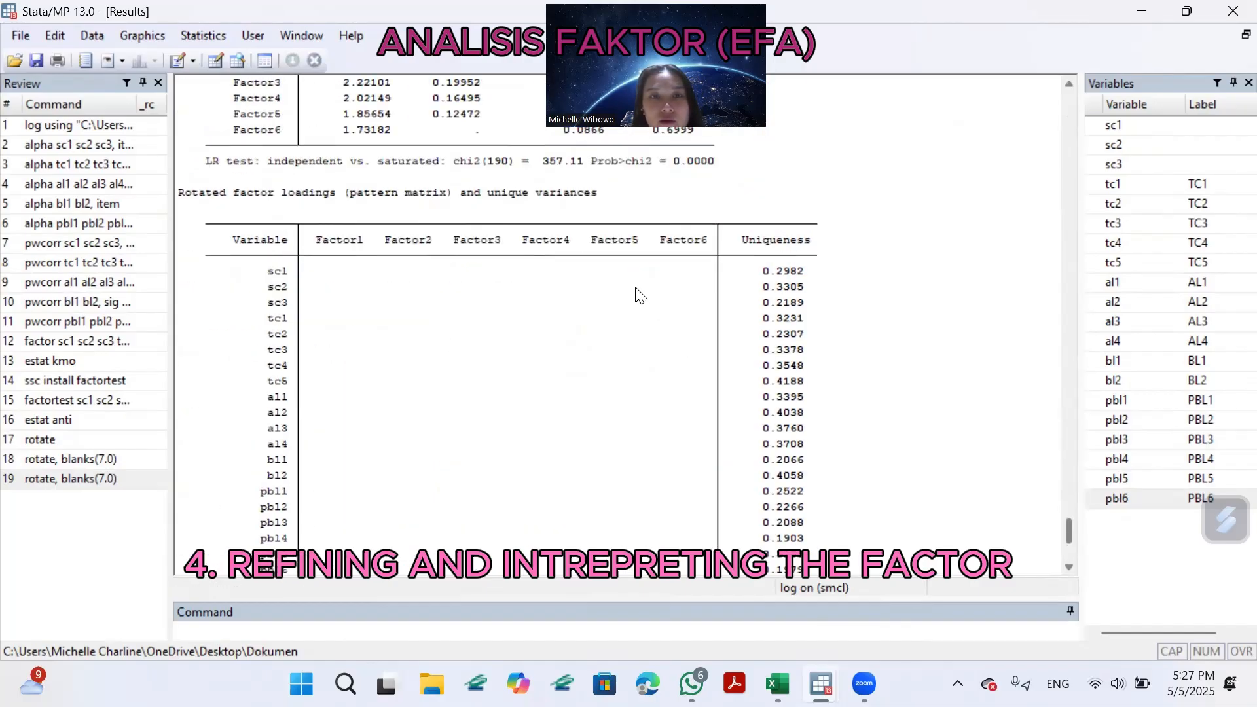
scroll(628, 275, "down", 15)
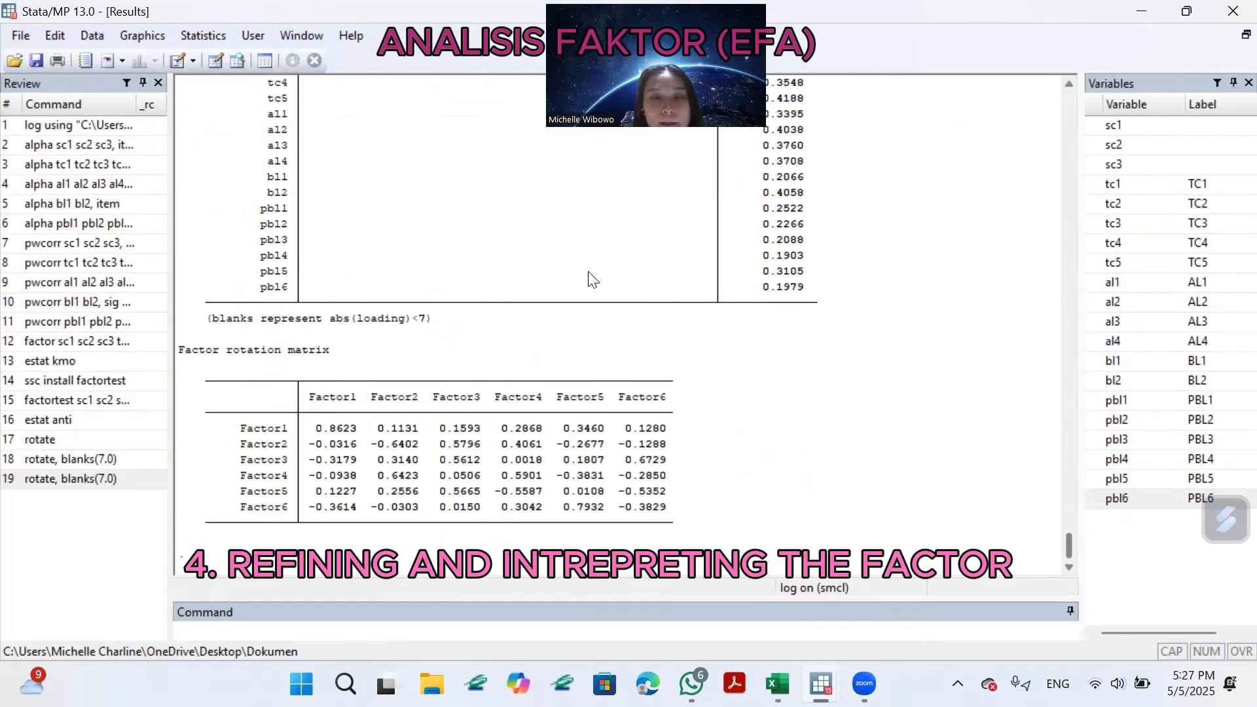
scroll(588, 281, "down", 10)
scroll(588, 280, "up", 3)
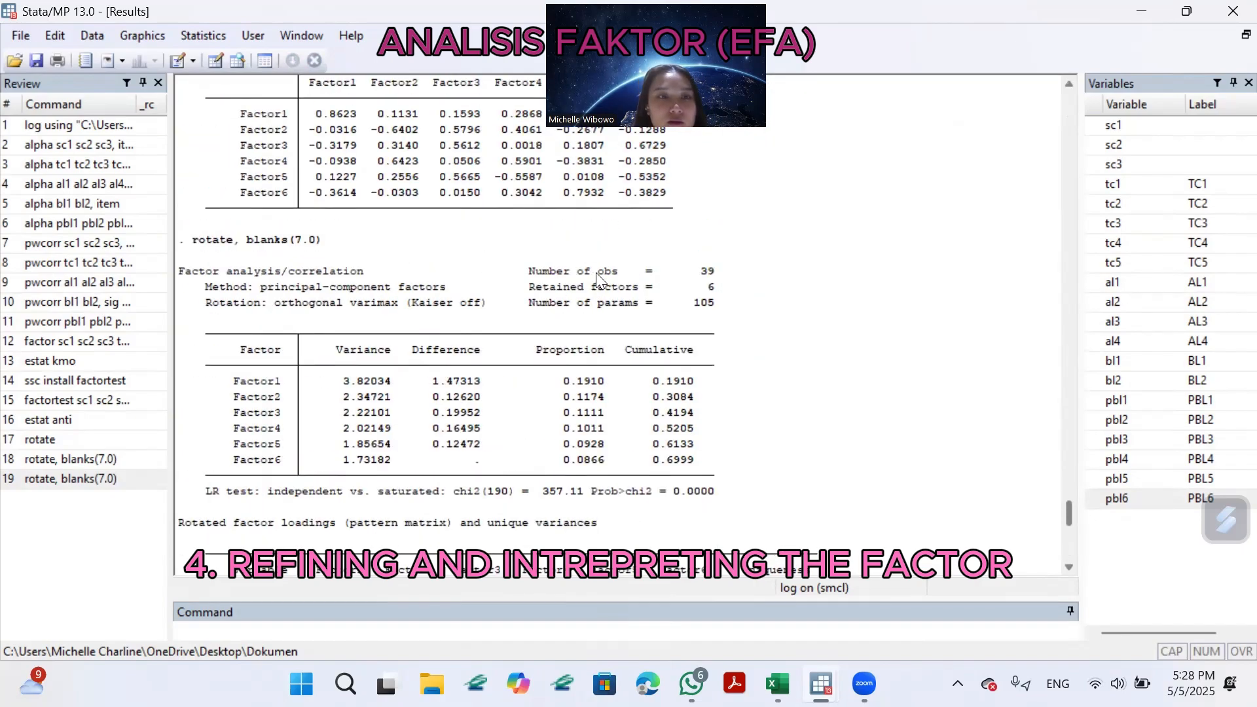
scroll(598, 280, "down", 2)
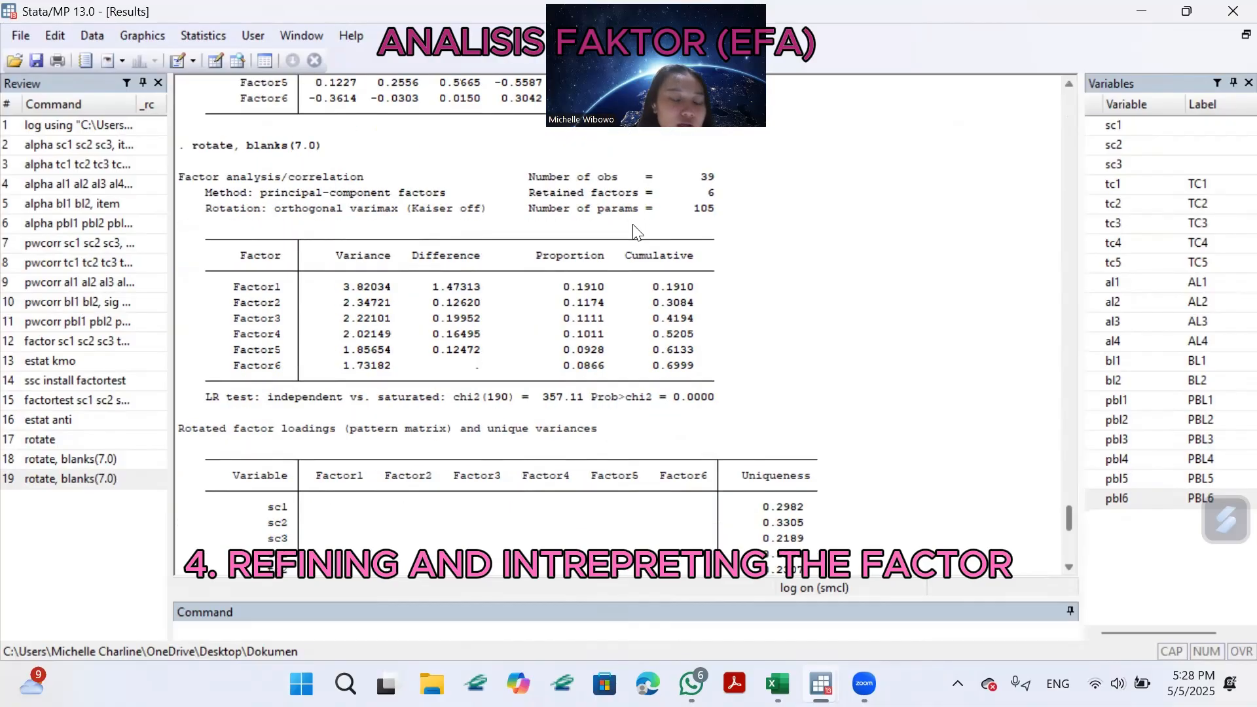
scroll(541, 296, "down", 6)
scroll(540, 295, "down", 5)
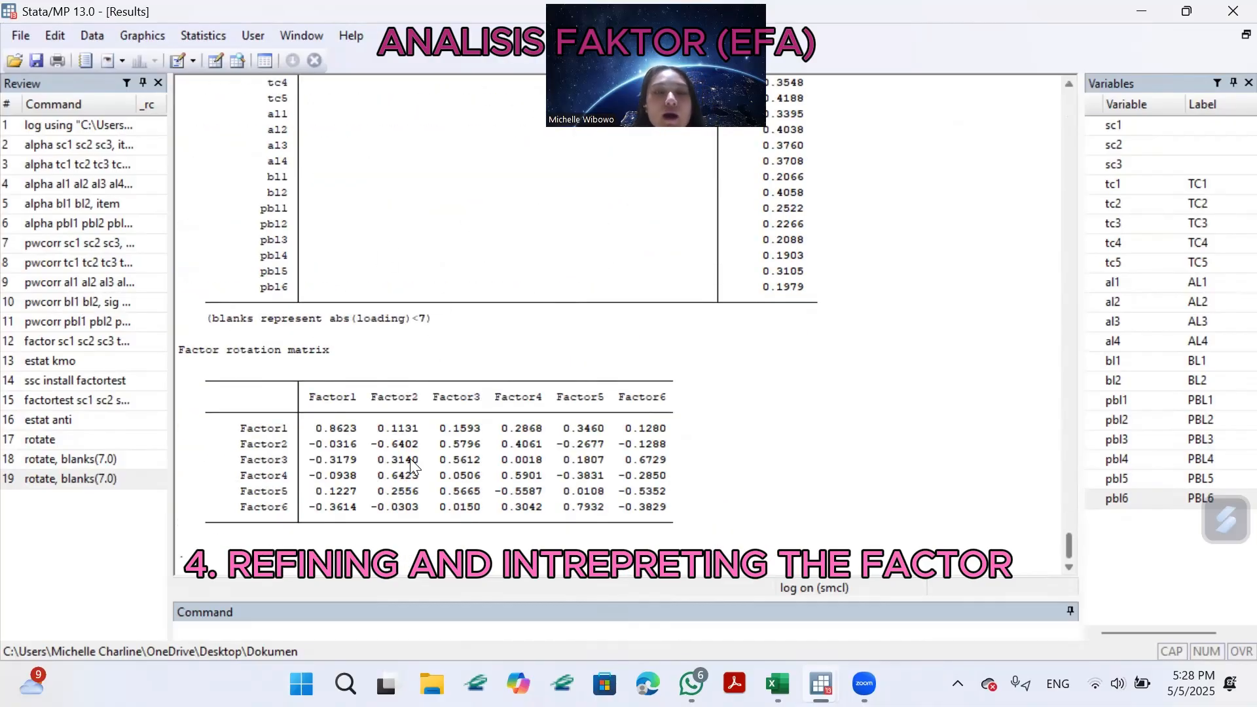
scroll(640, 377, "up", 9)
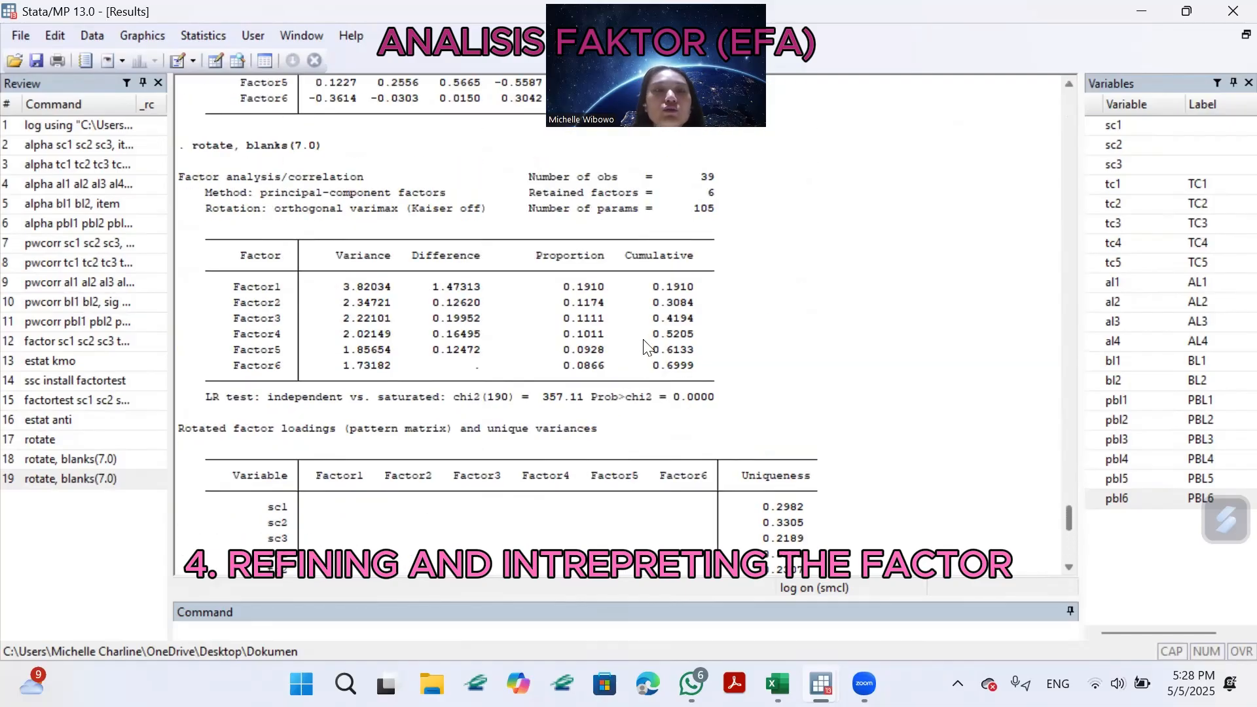
scroll(645, 351, "down", 6)
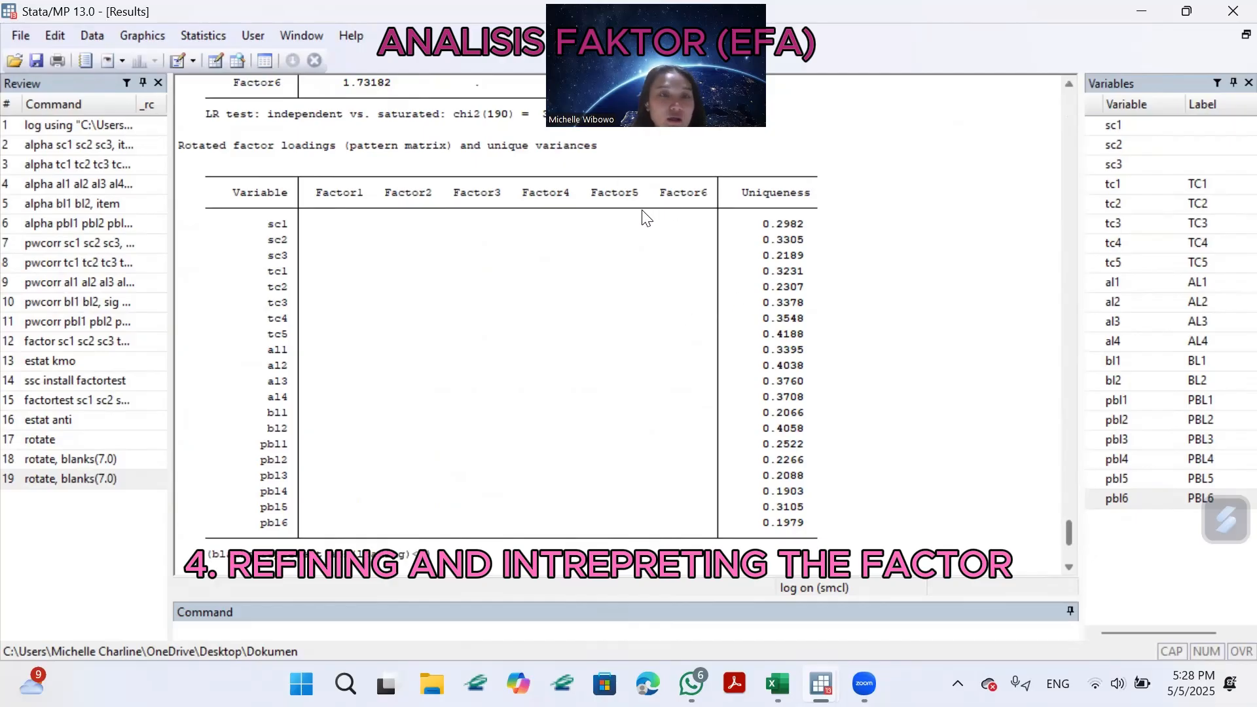
scroll(694, 288, "down", 5)
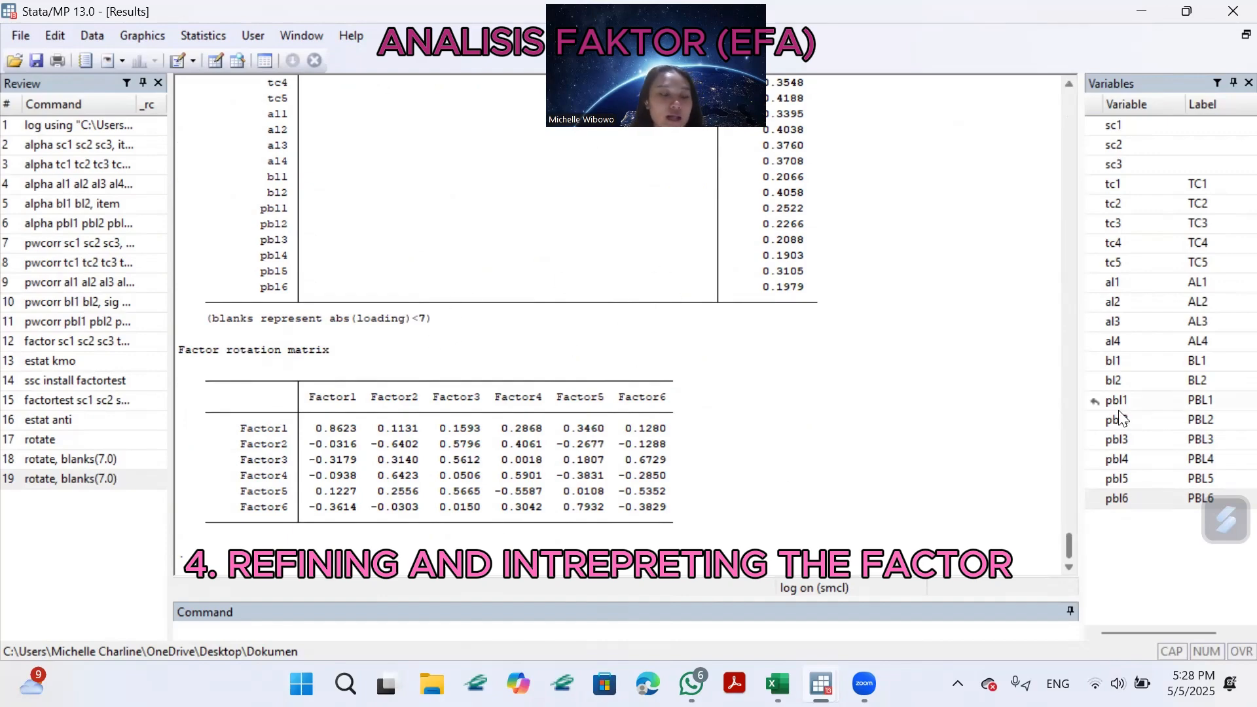
Begin a new factor command with the variables sc1 through sc3 and tc1 through tc5.
type("fact")
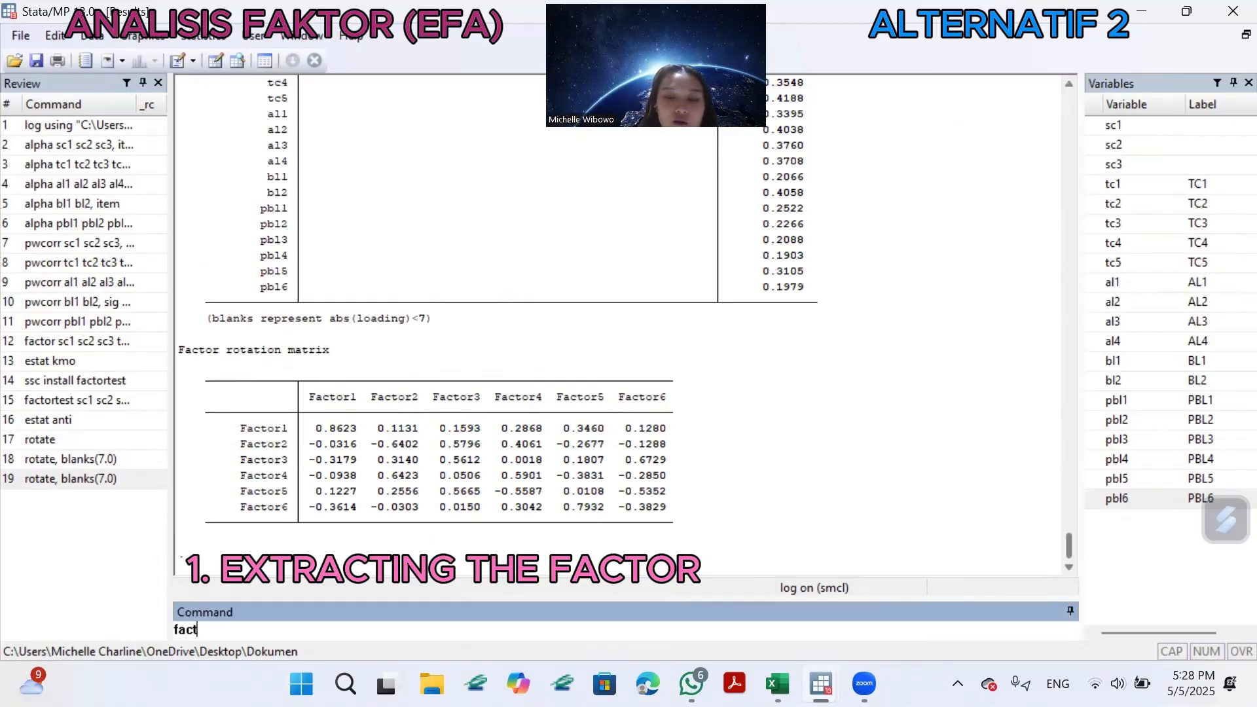
type("or")
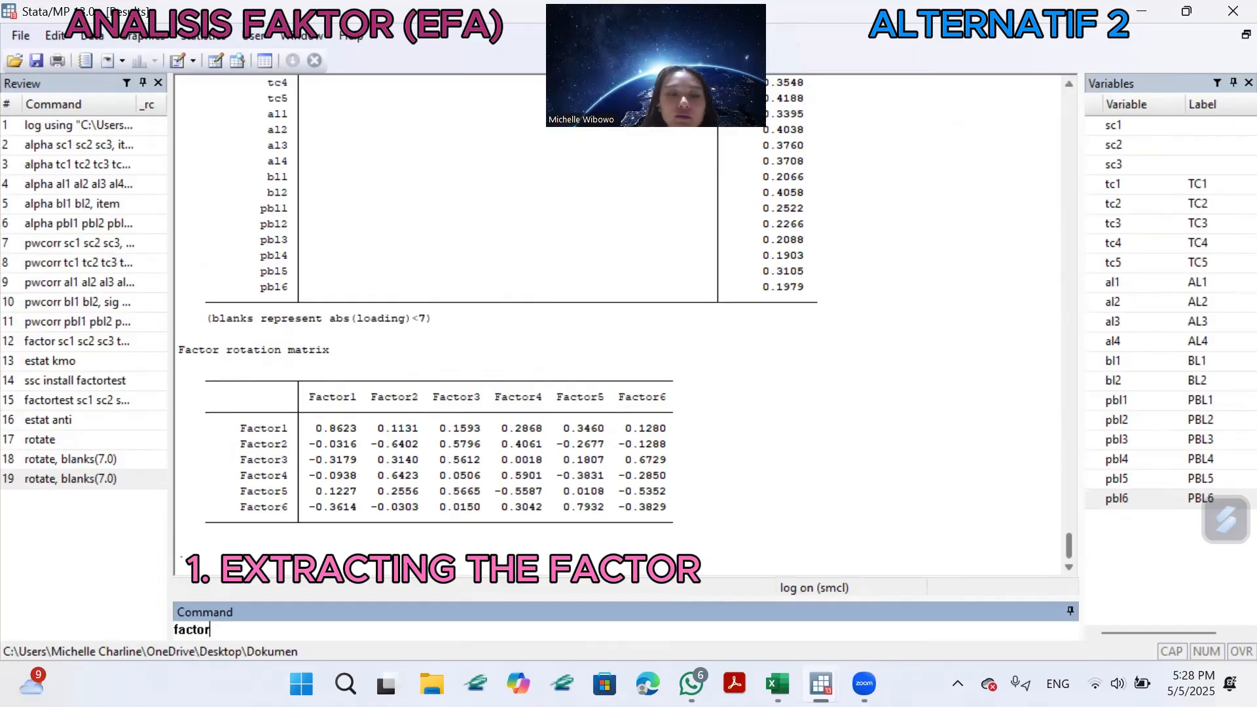
left_click(1096, 127)
left_click(1098, 145)
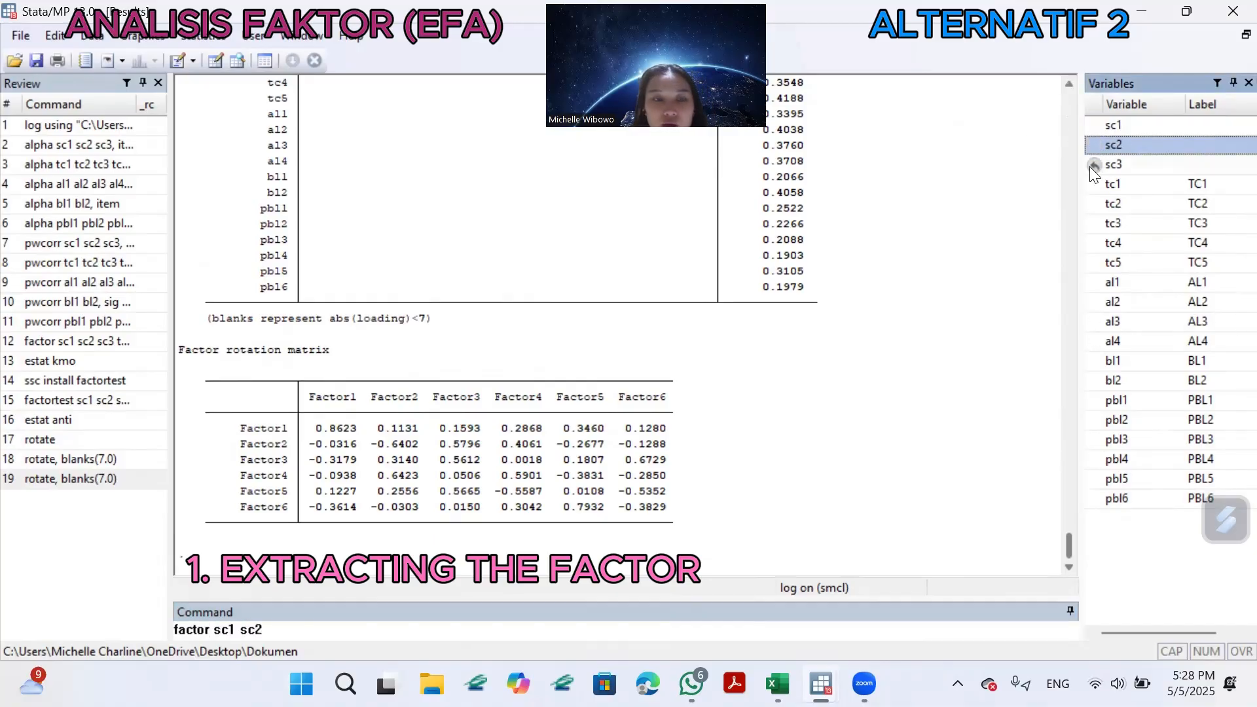
left_click(1090, 167)
left_click(1092, 183)
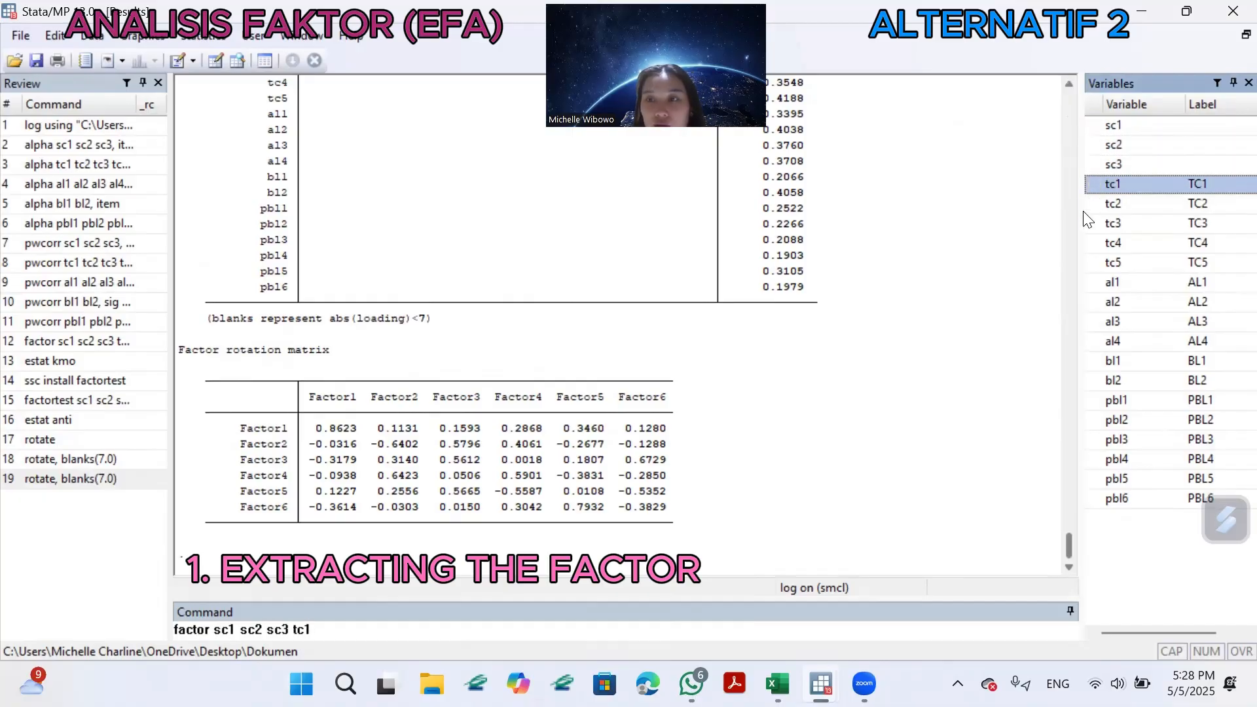
left_click(1094, 209)
left_click(1095, 227)
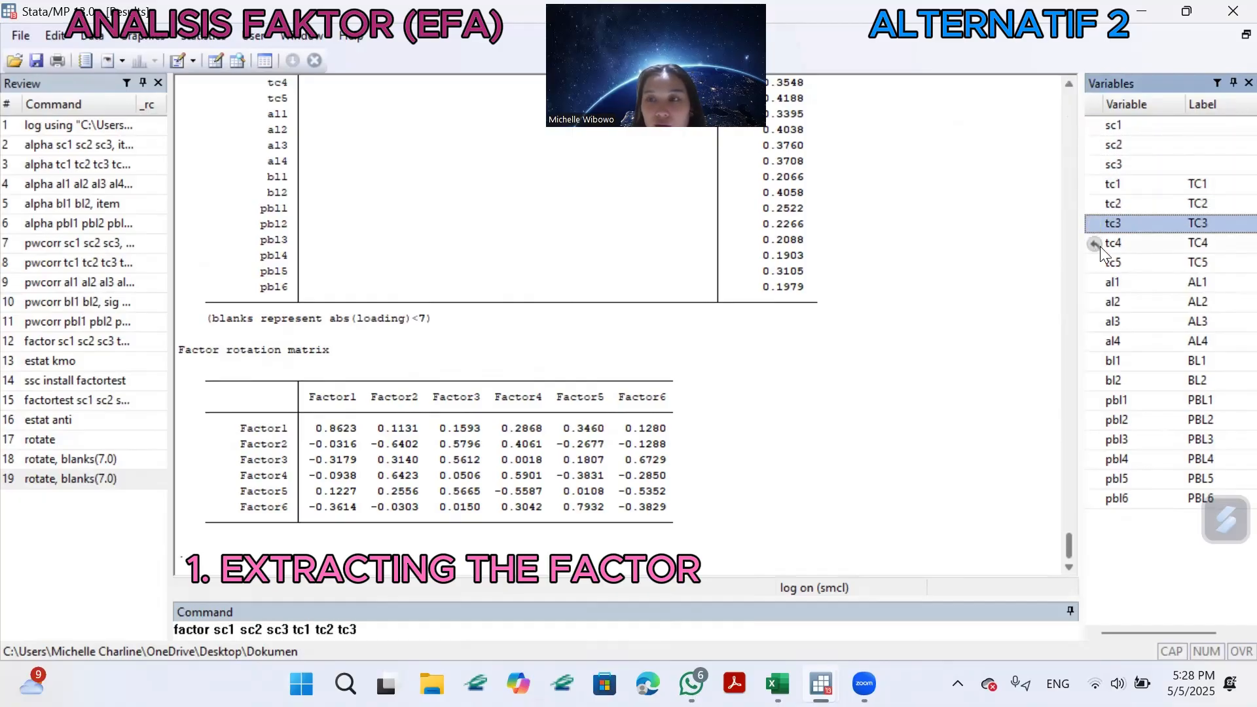
left_click(1100, 245)
left_click(1100, 262)
Add the variables al2, al3, al4, bl1, bl2, pbl1, pbl4, pbl5 and pbl6 to the factor command.
left_click(1105, 284)
left_click(1099, 300)
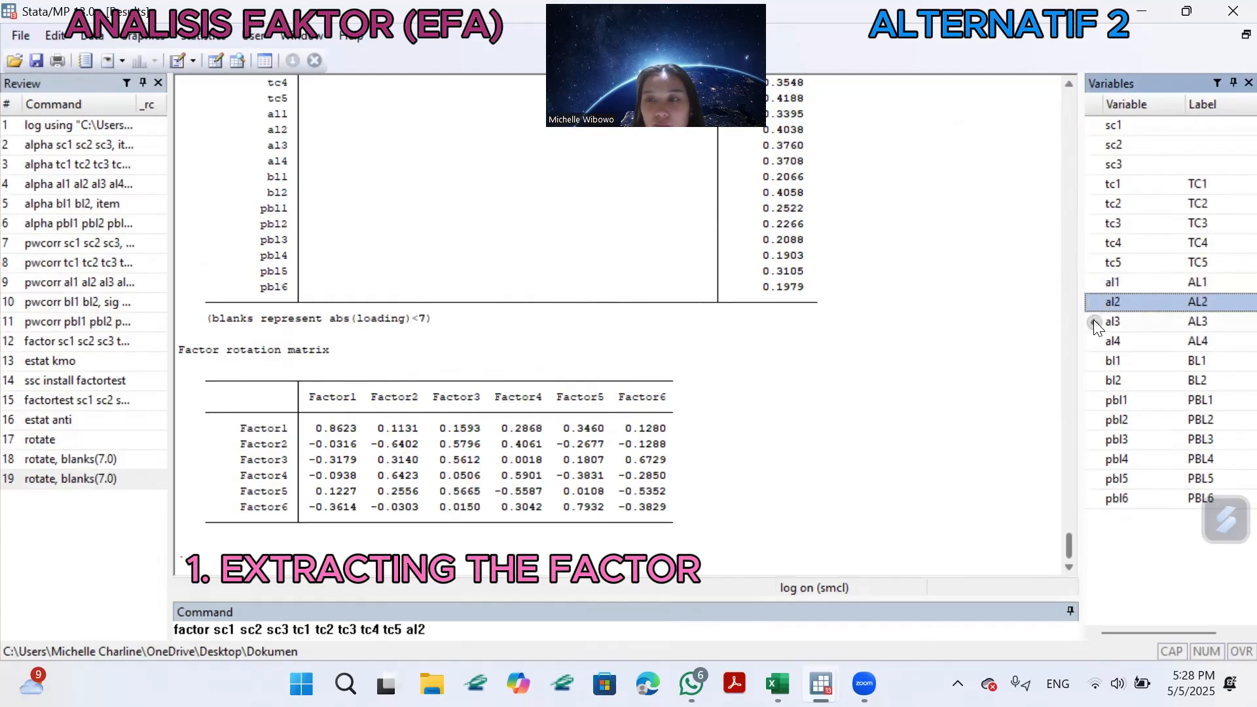
left_click(1094, 321)
left_click(1089, 340)
left_click(1094, 361)
left_click(1096, 381)
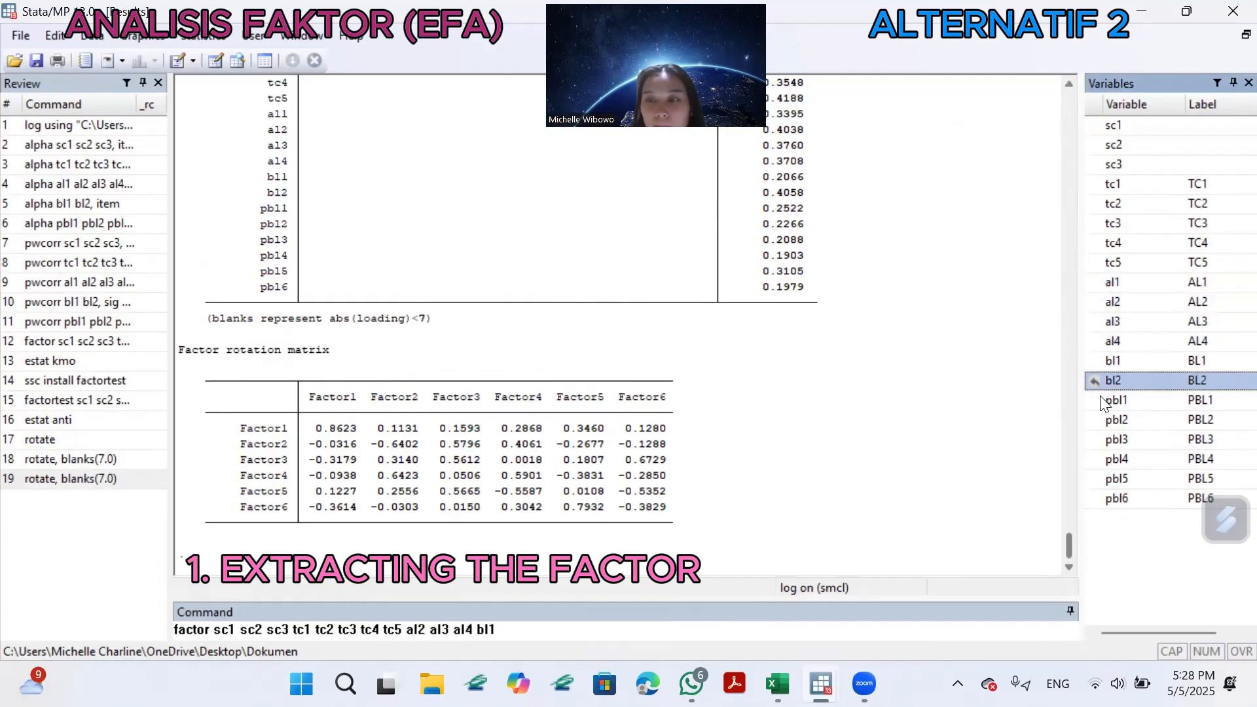
left_click(1100, 400)
left_click(1104, 420)
left_click(1101, 461)
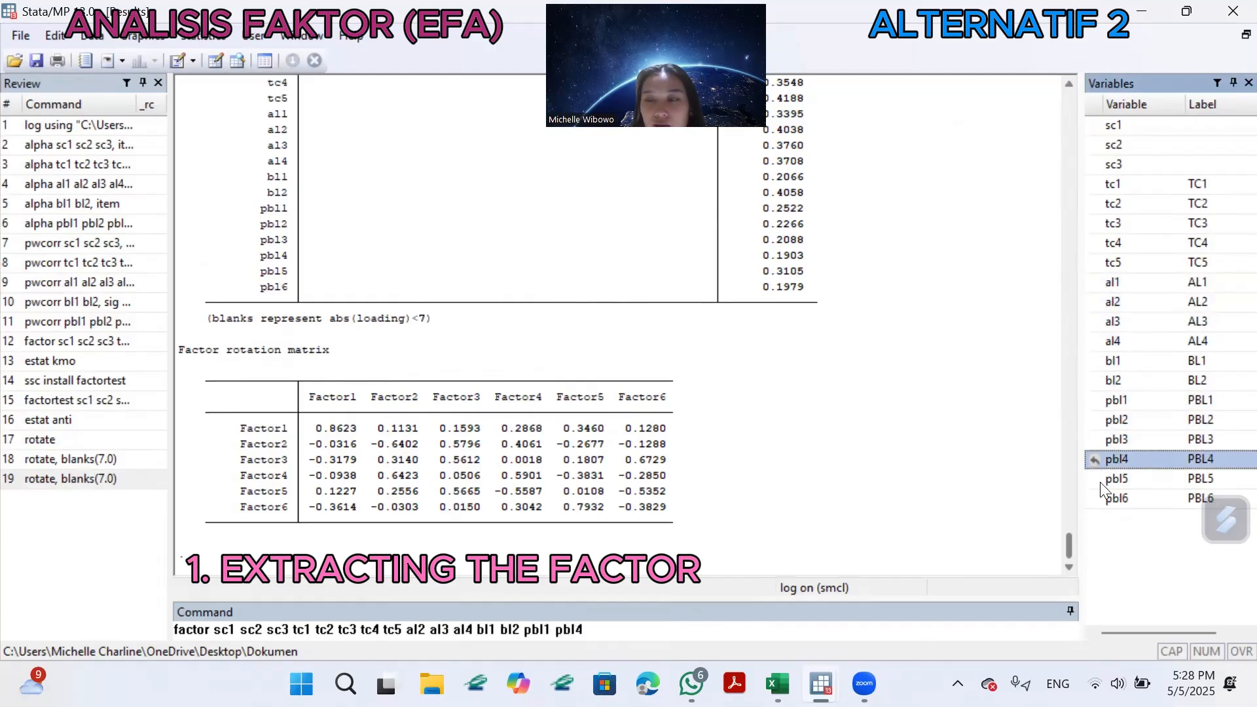
left_click(1100, 480)
left_click(1100, 499)
left_click(665, 625)
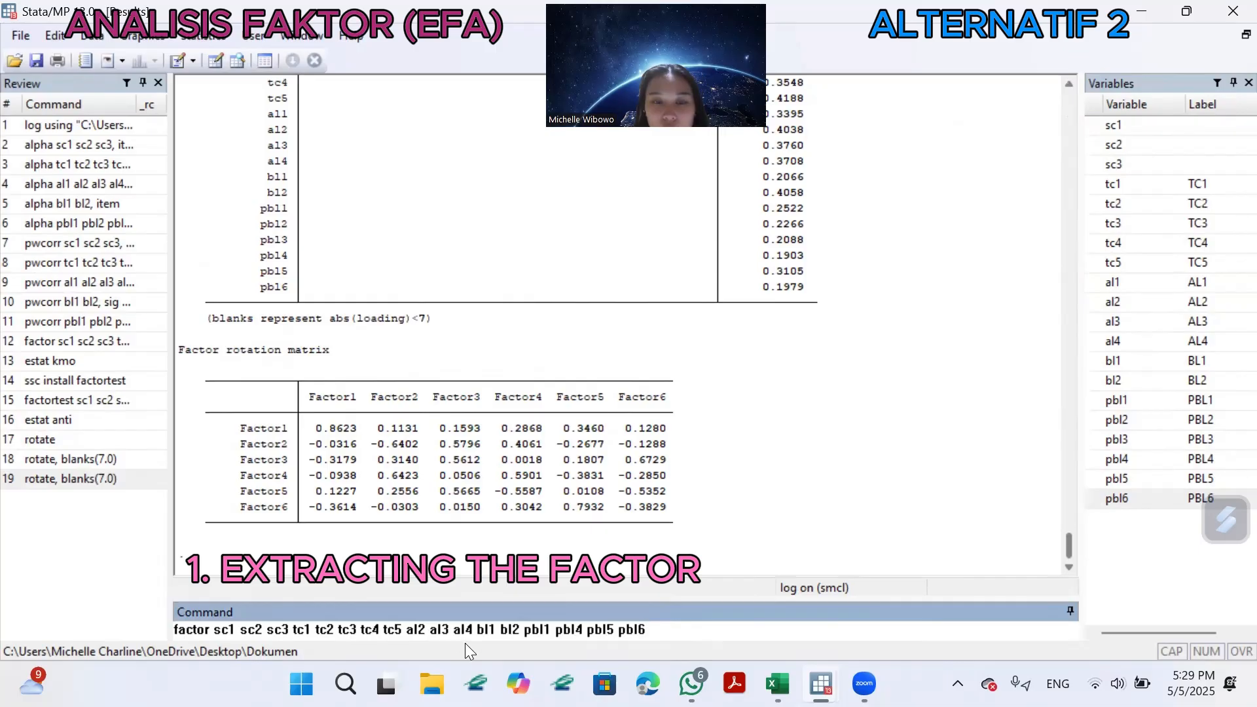
Insert the missing variables in the factor command: al1 before al2, and pbl2 and pbl3 before pbl4.
left_click(402, 629)
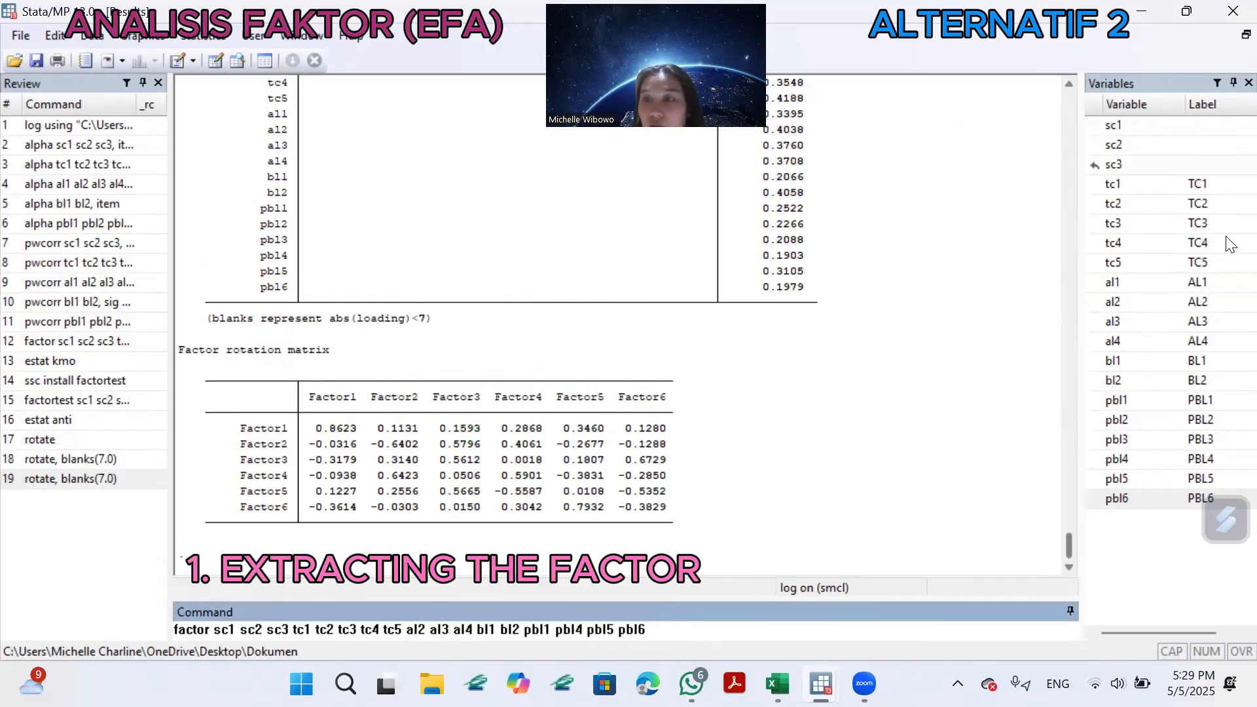
double_click(1102, 285)
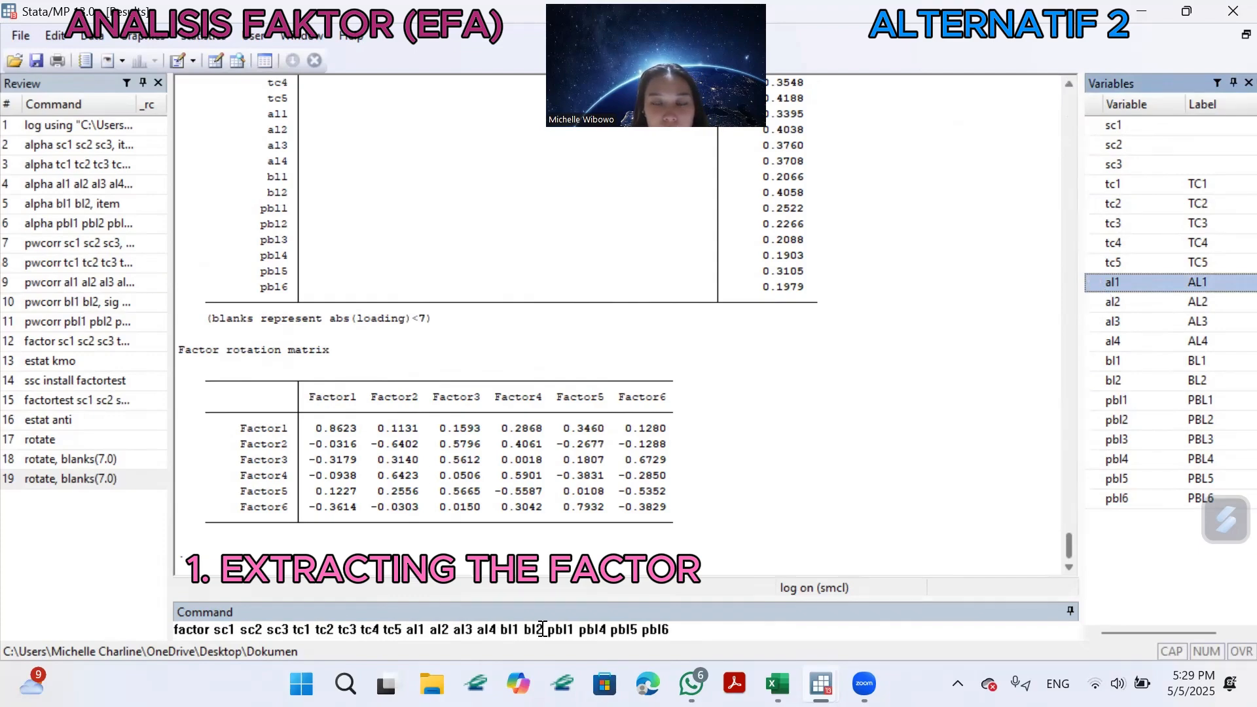
left_click(579, 629)
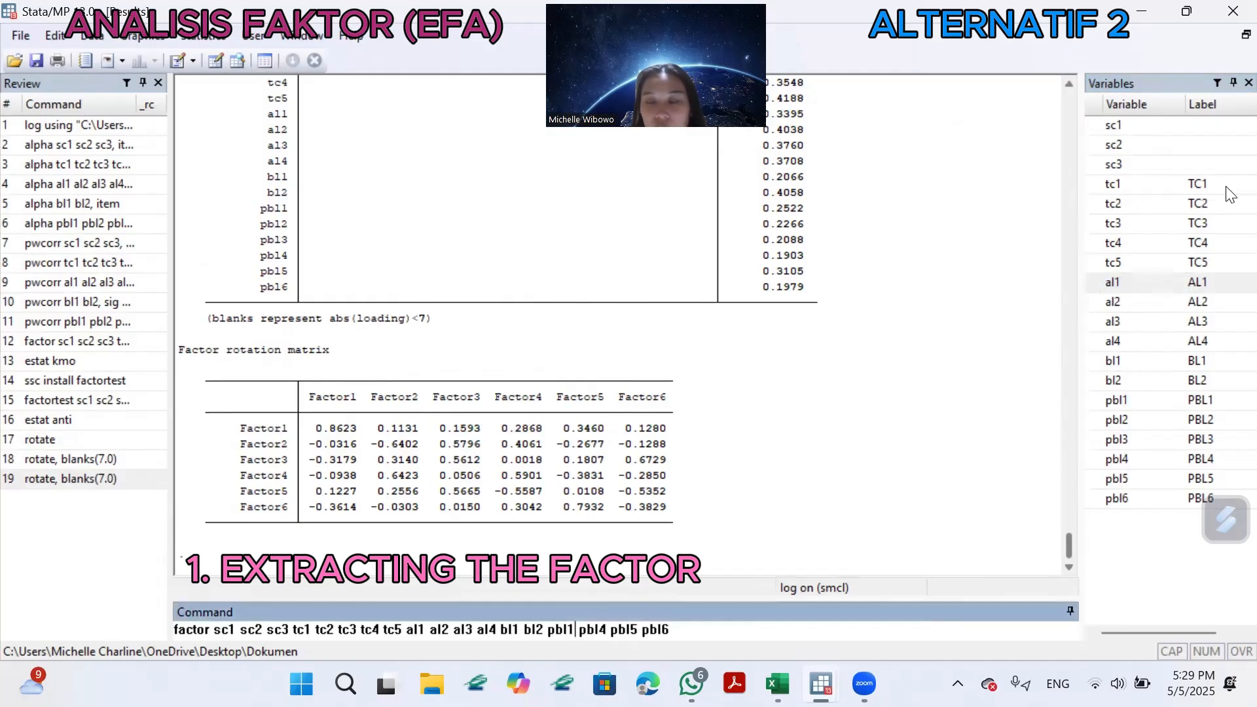
double_click(1092, 420)
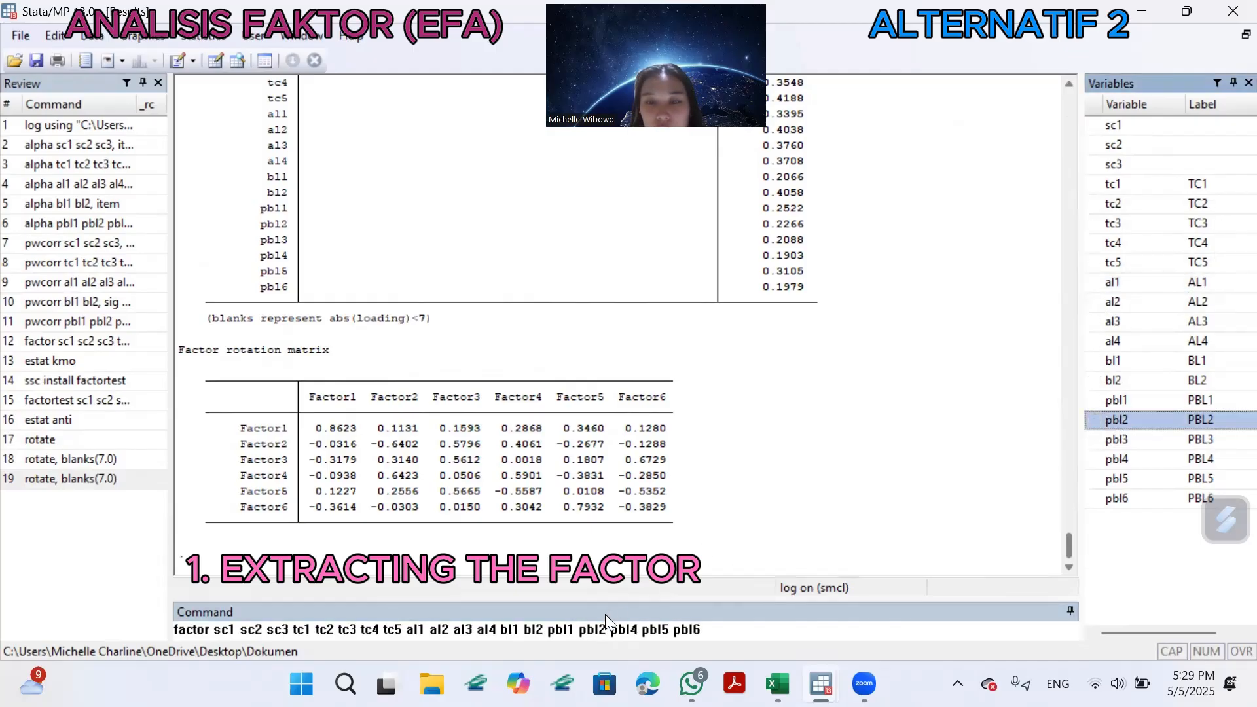
double_click(1106, 440)
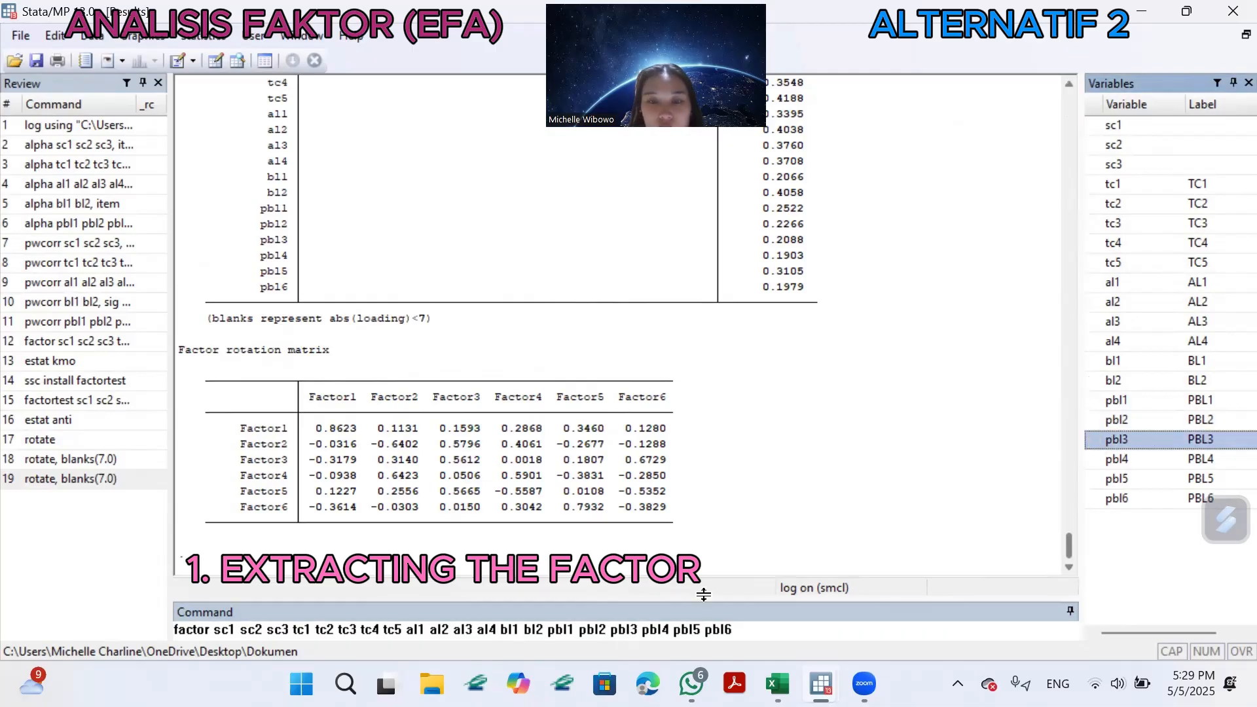
Run the factor command on all items with the principal-component factors option and display its factor loadings table.
left_click(754, 632)
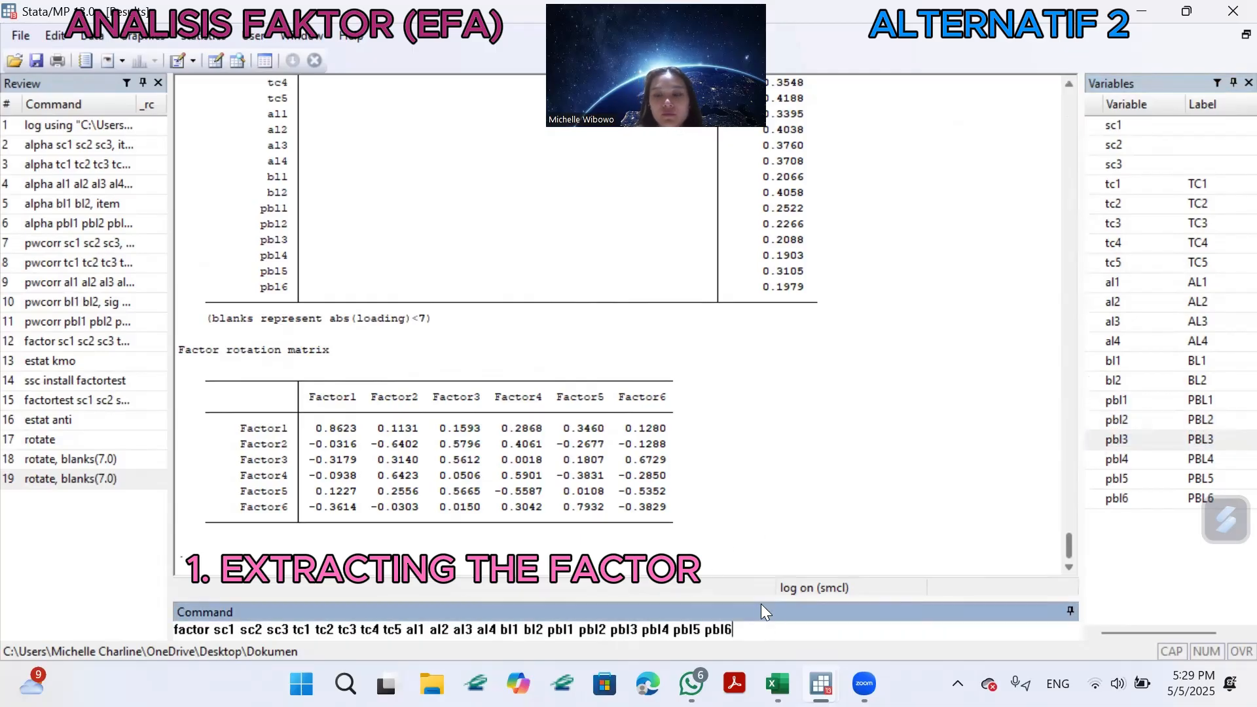
type(", pcf")
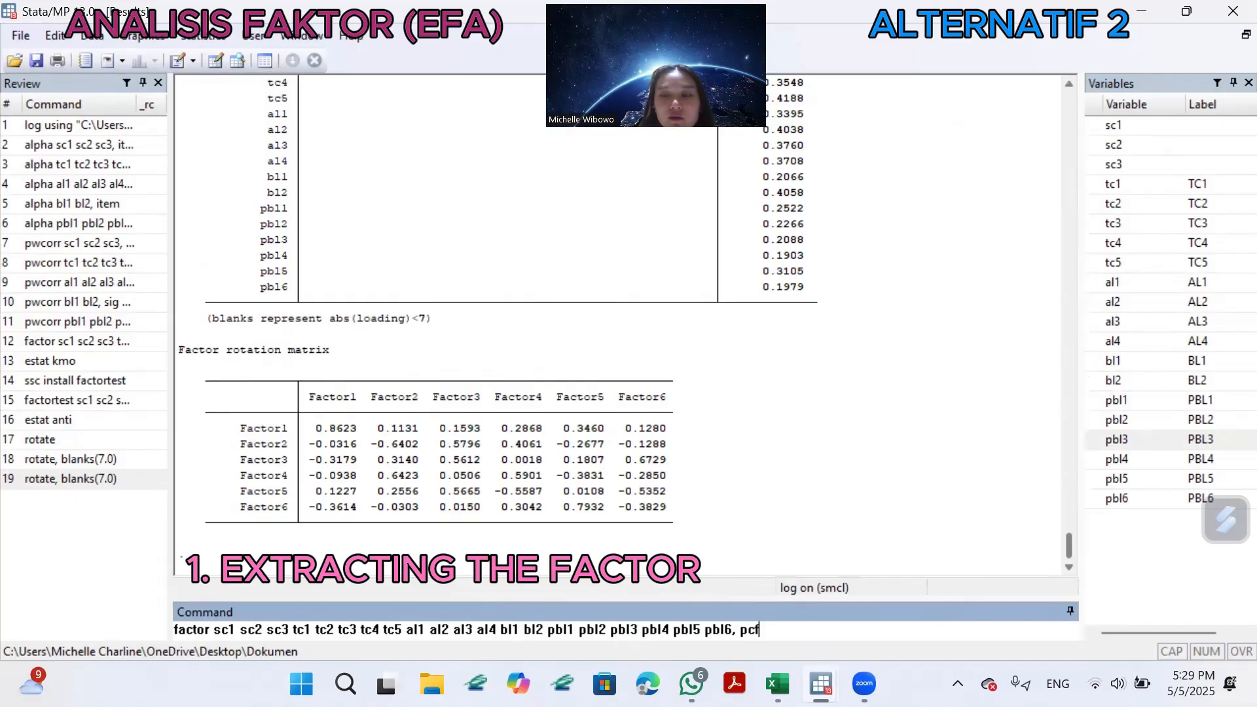
key("Return")
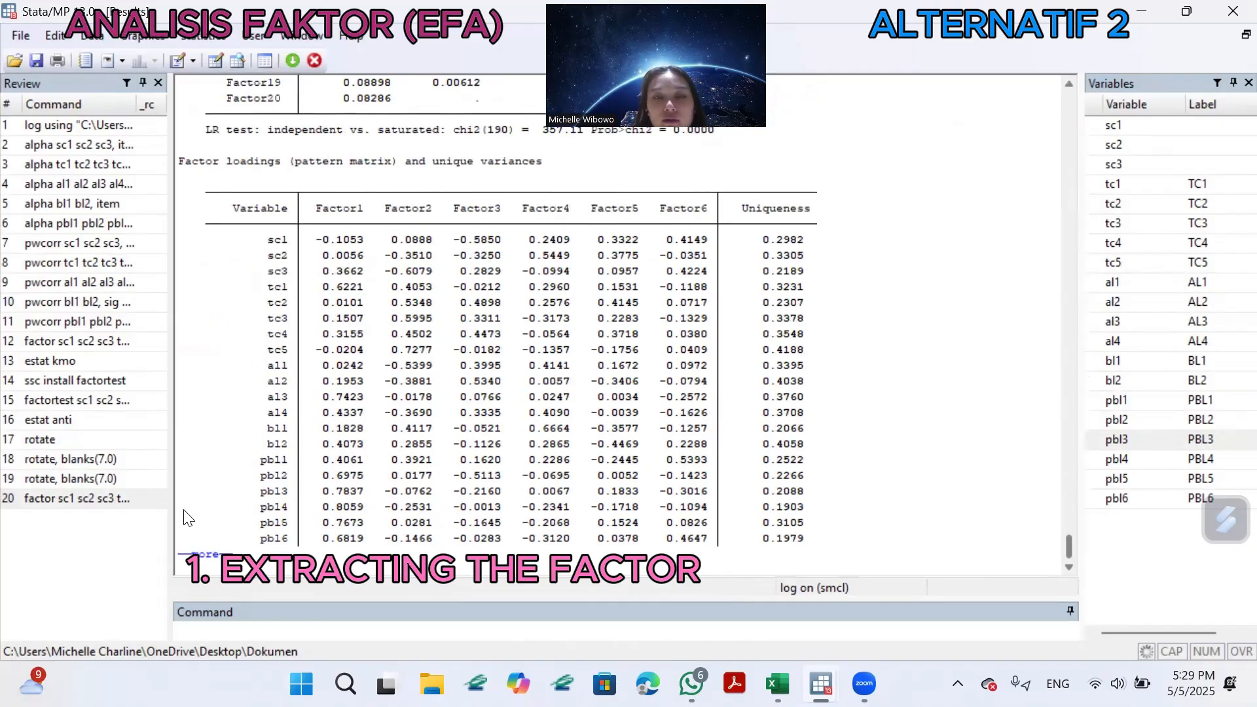
scroll(538, 250, "up", 1)
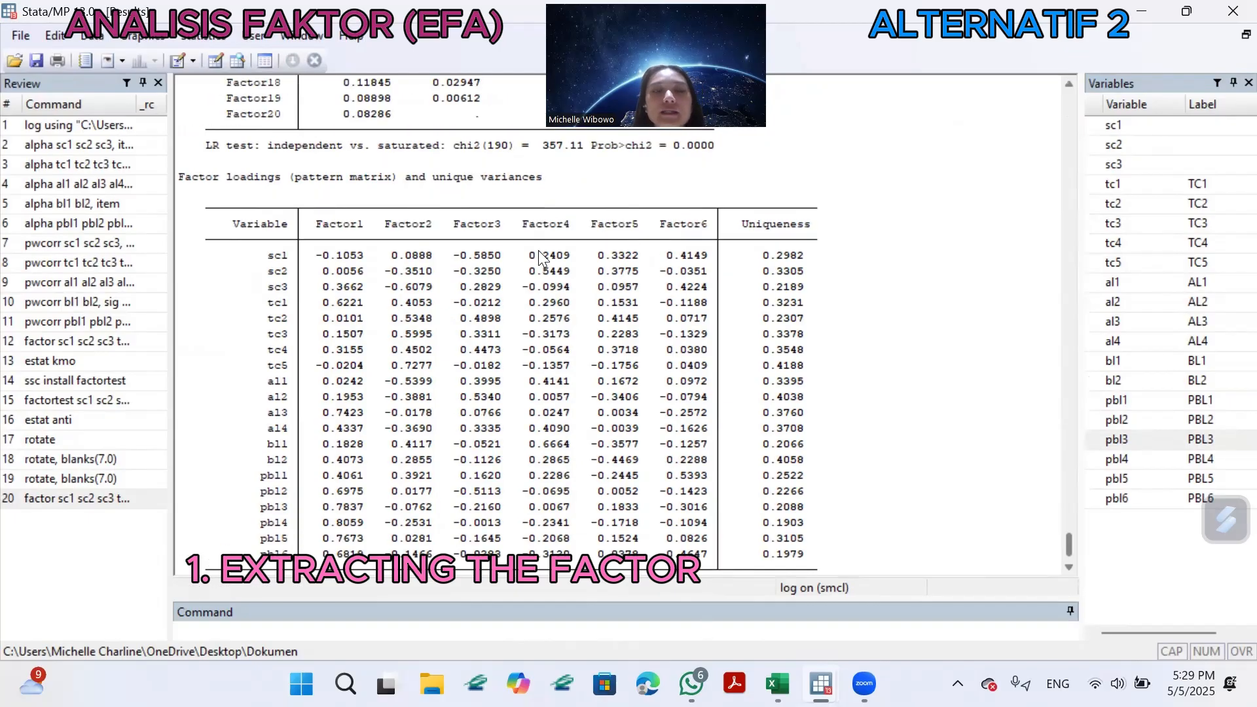
Examine the eigenvalue table and the factor loadings table of the unrotated factor analysis on all items.
scroll(538, 250, "down", 1)
scroll(597, 308, "up", 1)
scroll(597, 308, "up", 12)
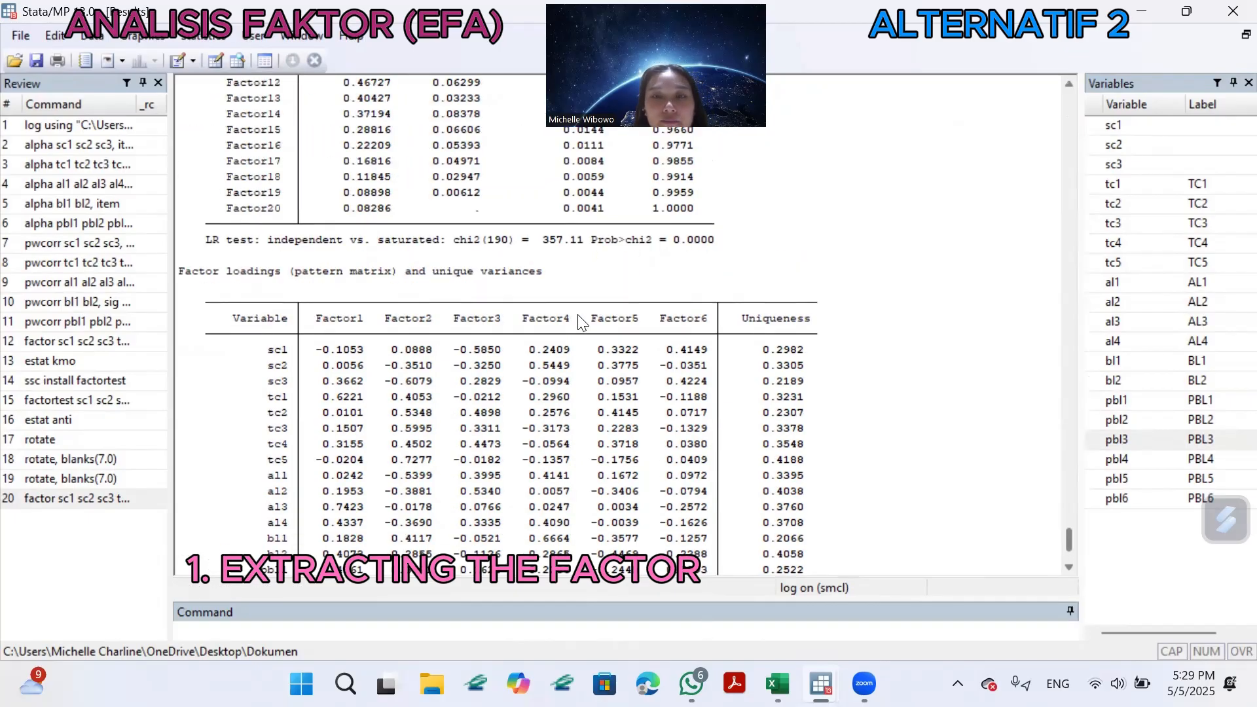
scroll(579, 315, "down", 10)
scroll(579, 315, "down", 3)
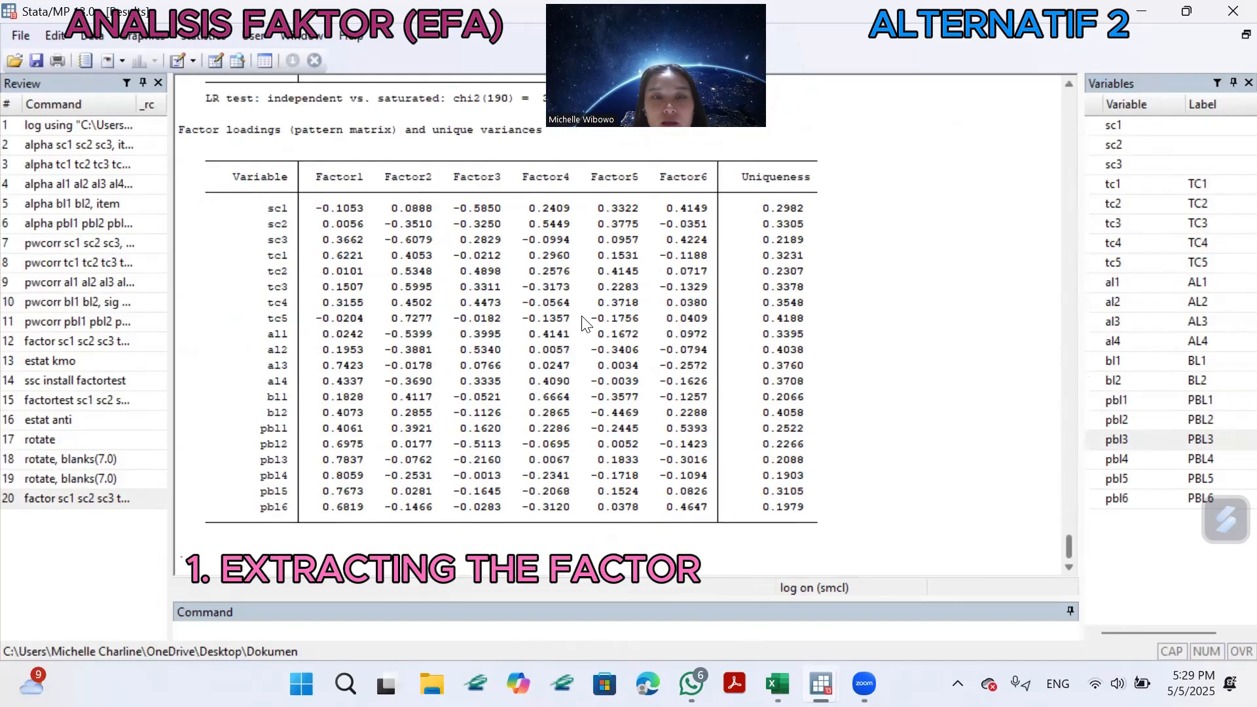
scroll(579, 316, "up", 10)
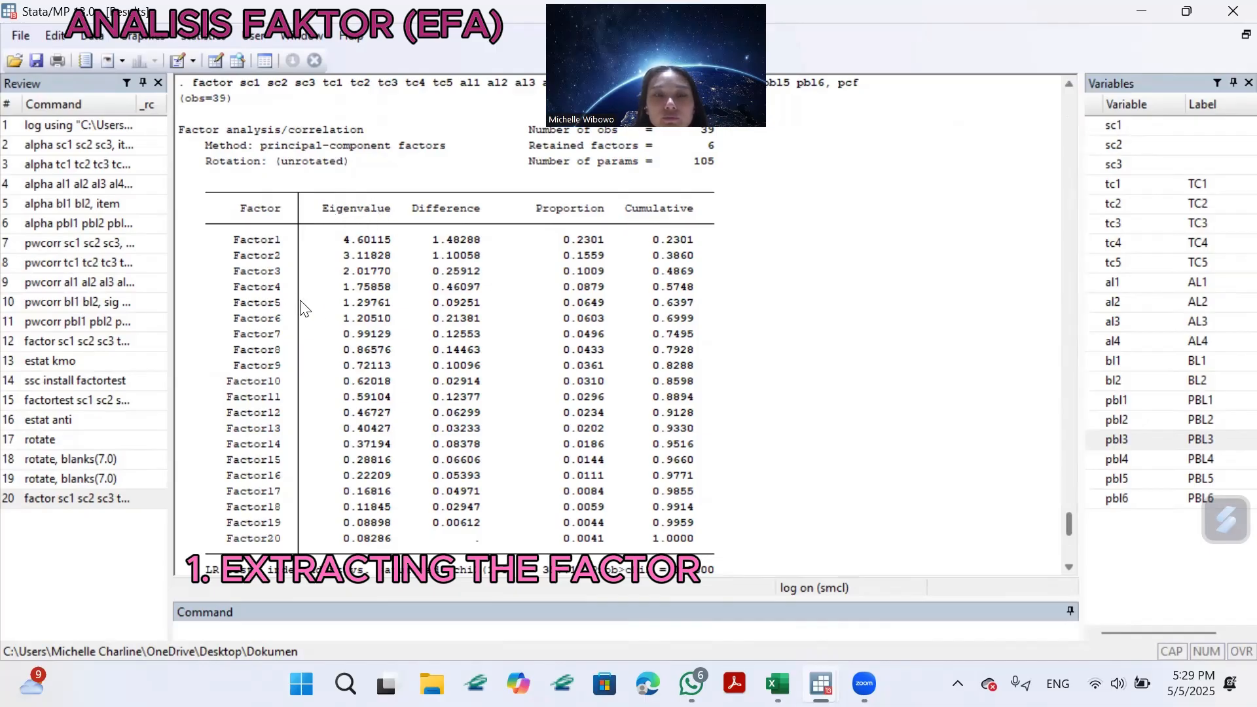
scroll(391, 288, "down", 8)
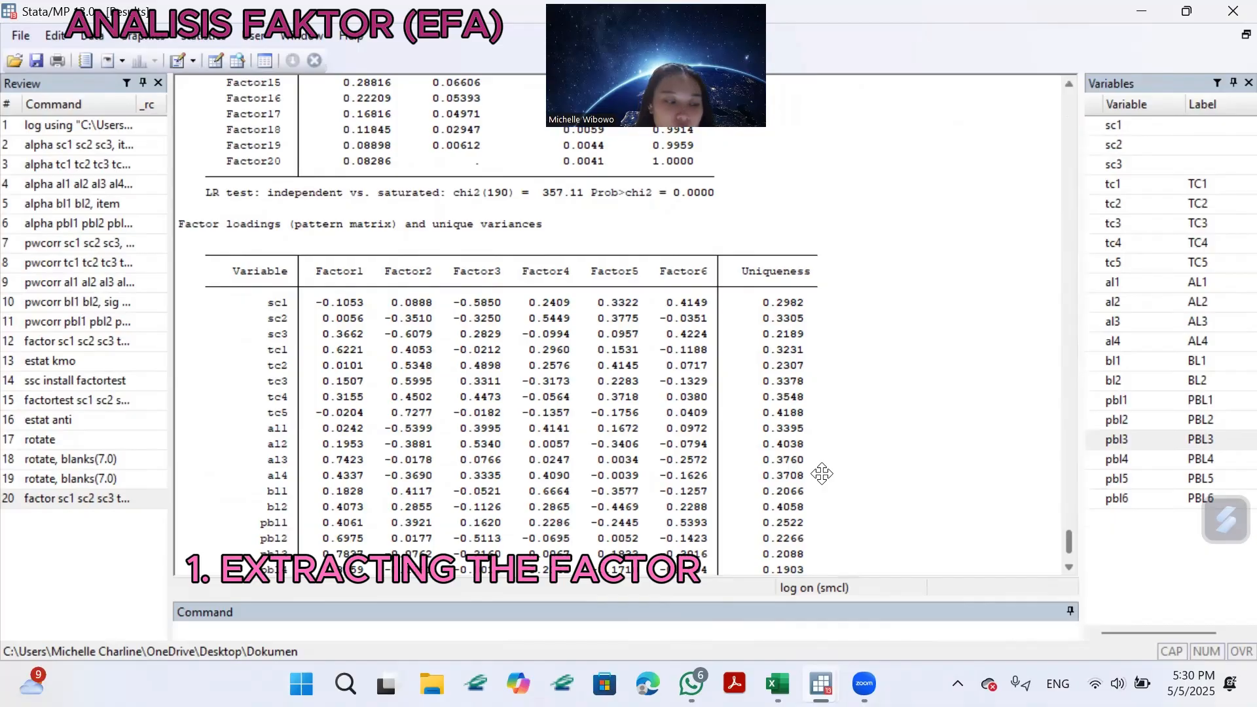
scroll(822, 472, "down", 1)
scroll(681, 361, "up", 10)
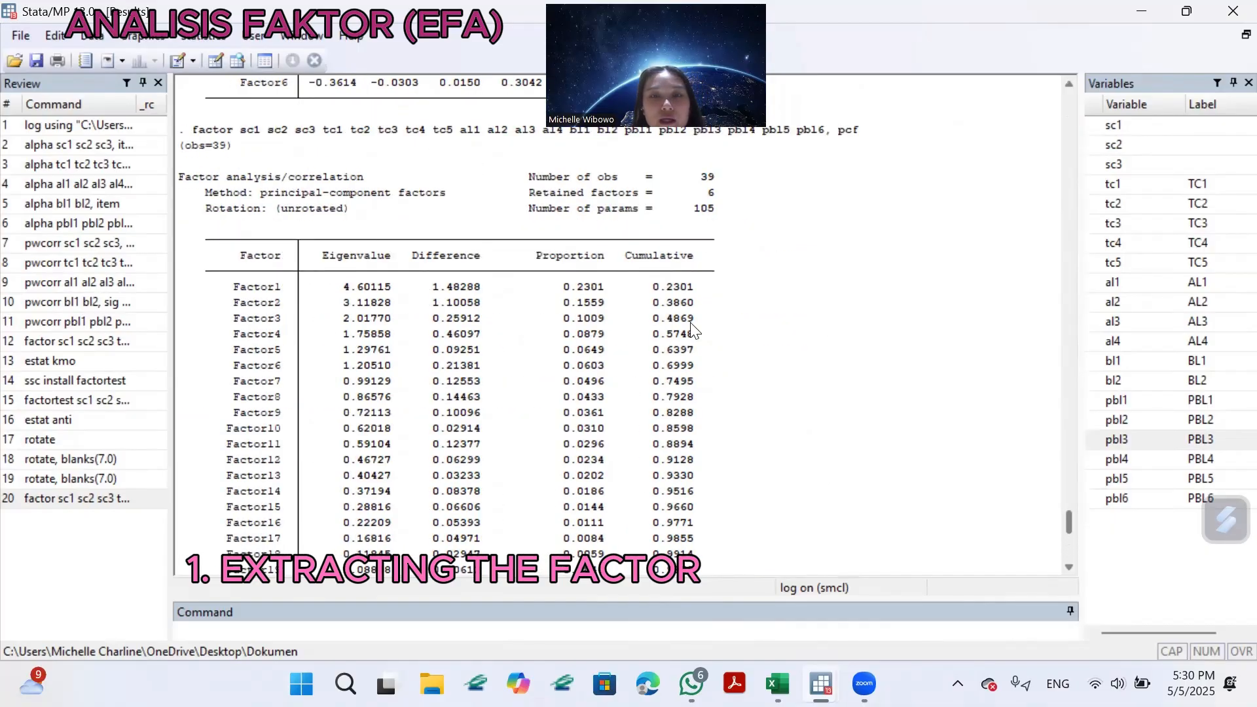
scroll(600, 462, "down", 10)
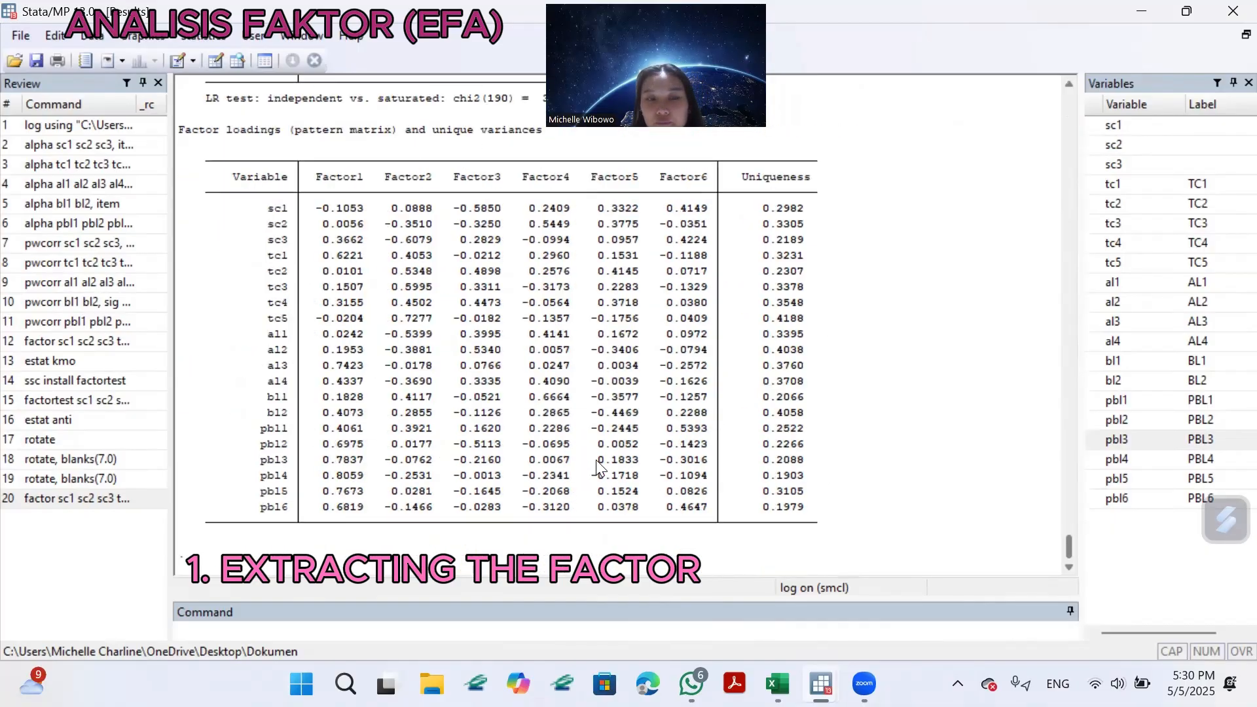
Run estat kmo for the all-item factor analysis and display its complete sampling adequacy table.
left_click(241, 628)
type("estat")
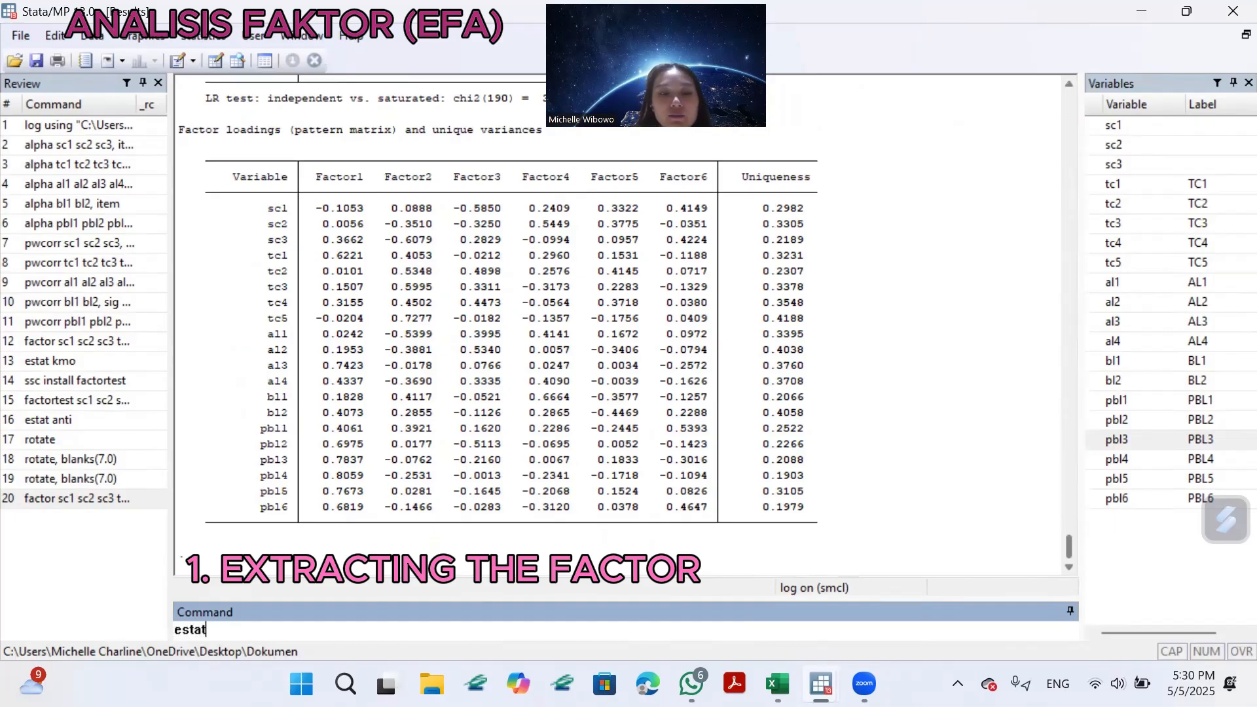
type(" kmo")
key("Return")
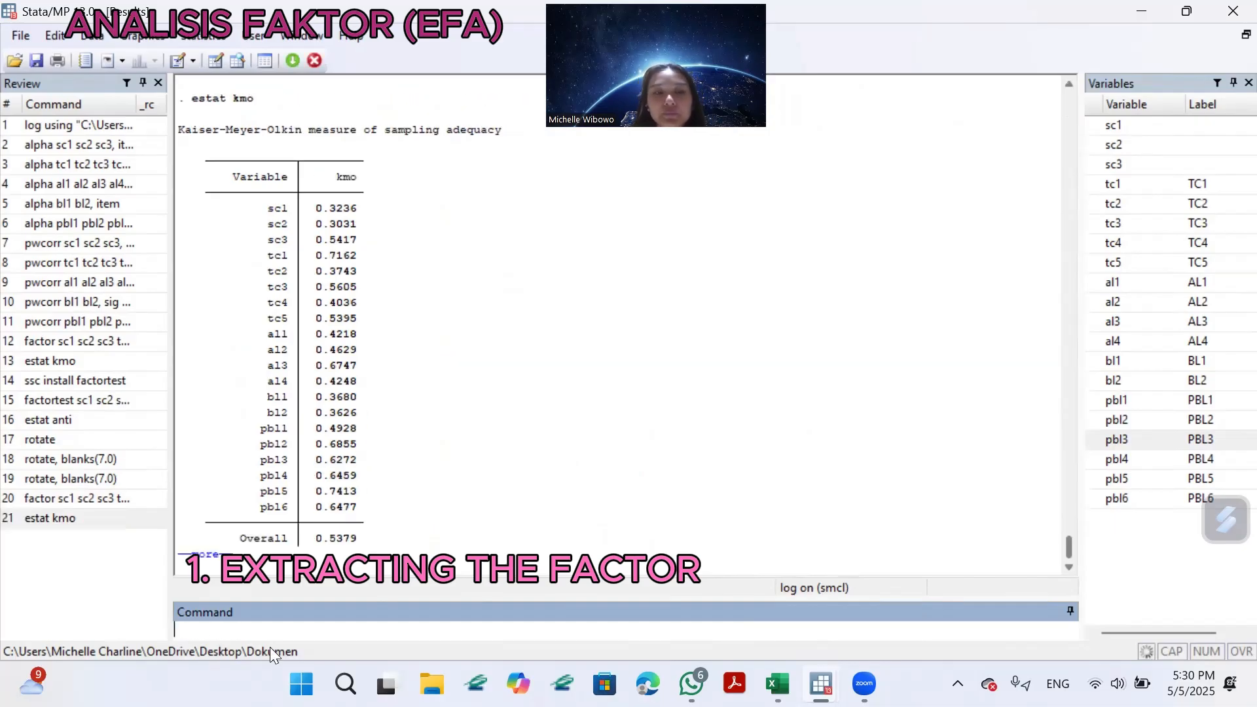
left_click(213, 564)
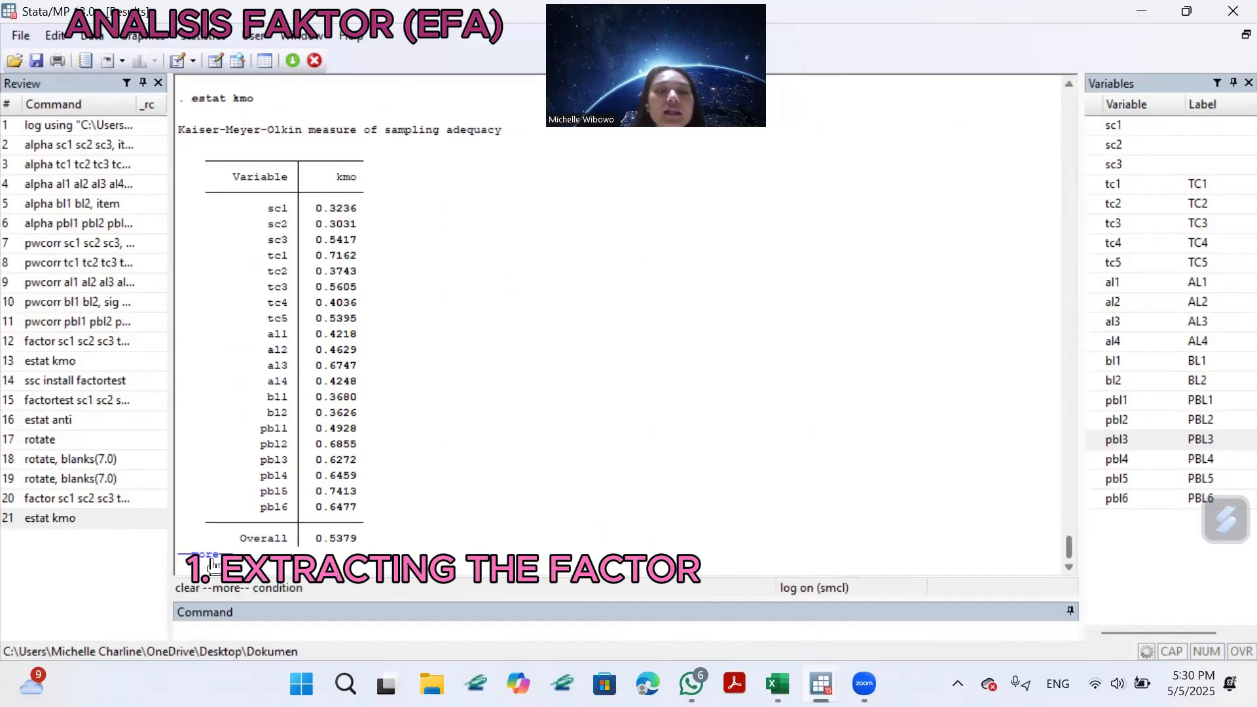
left_click(213, 565)
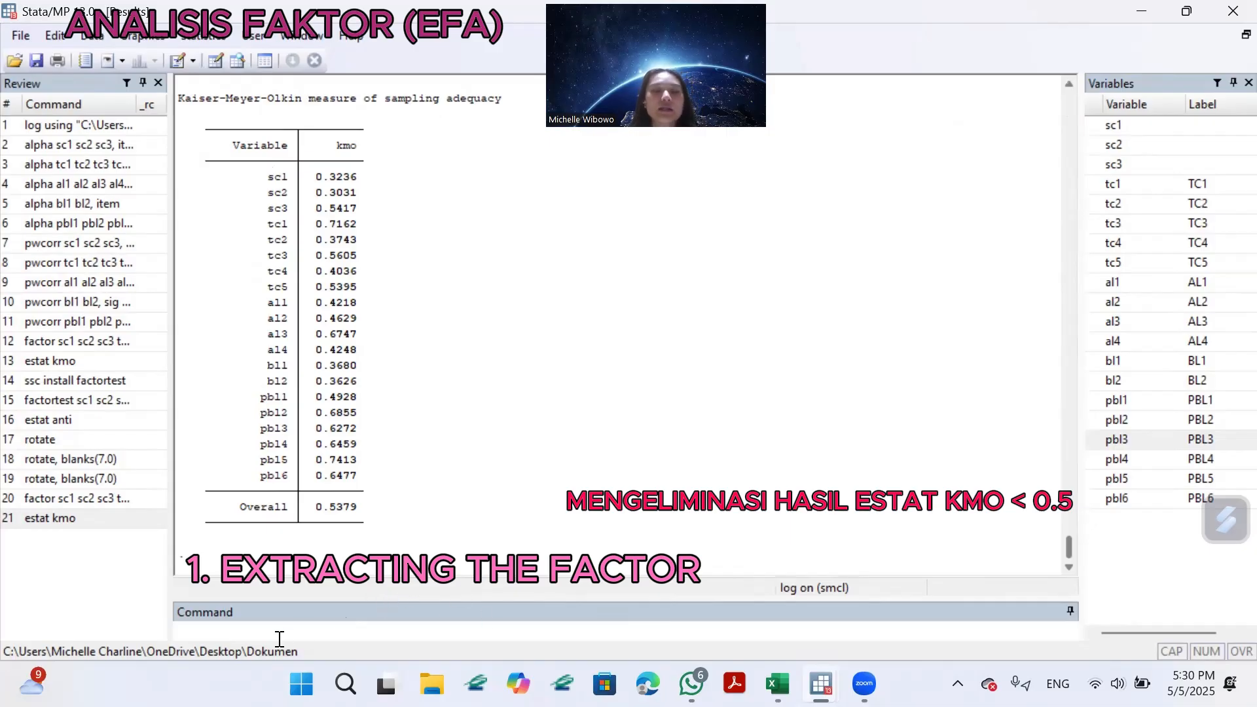
Begin a new factor command with the variables sc3, tc1, tc3, tc5 and al3.
left_click(299, 629)
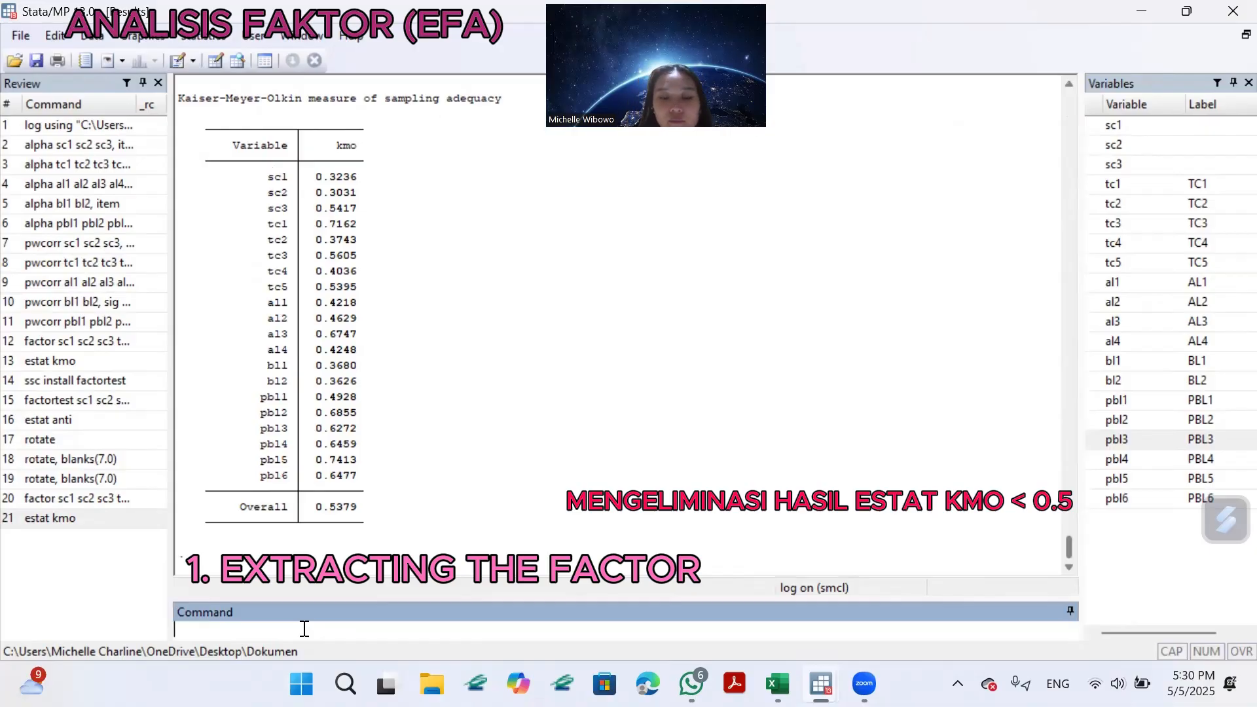
type("factor")
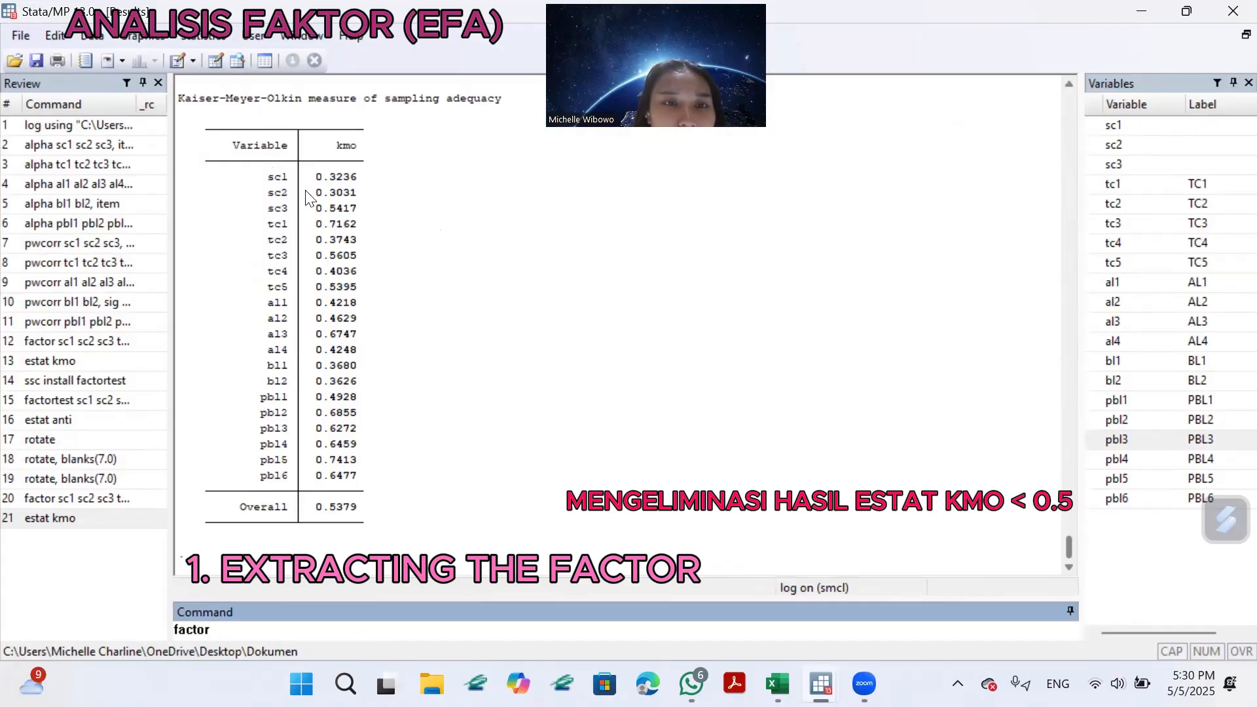
left_click(1098, 169)
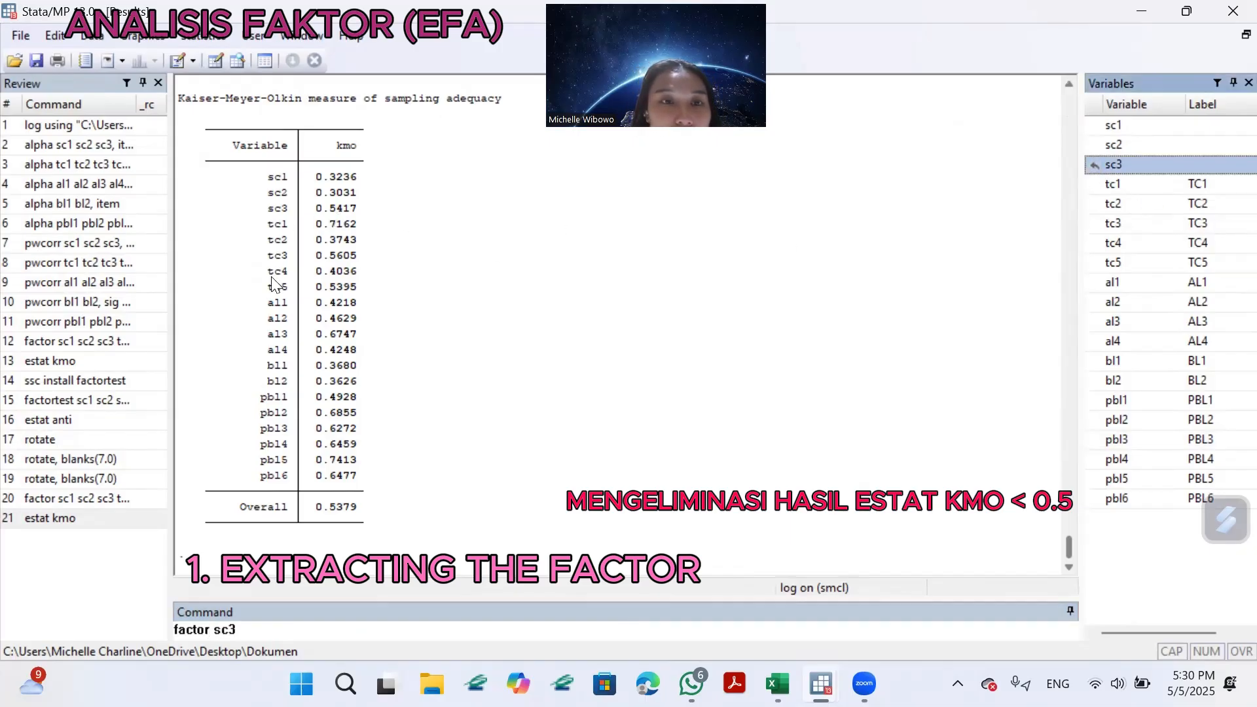
left_click(1104, 186)
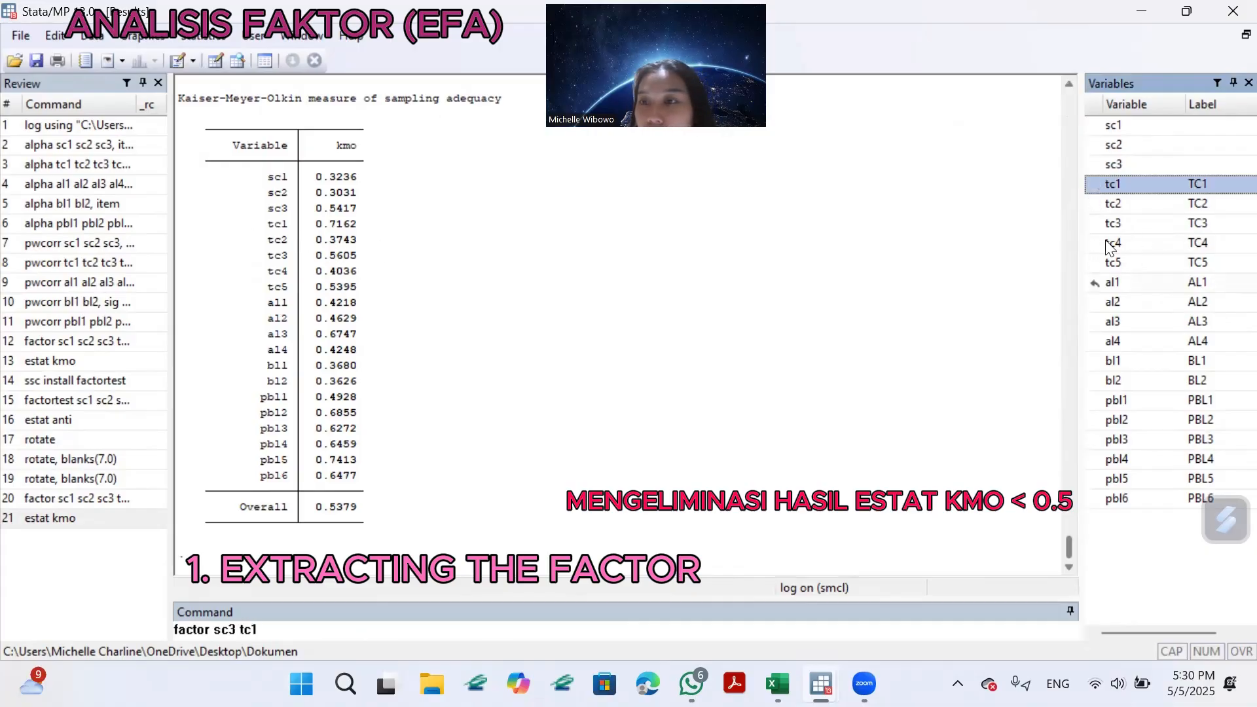
left_click(1091, 227)
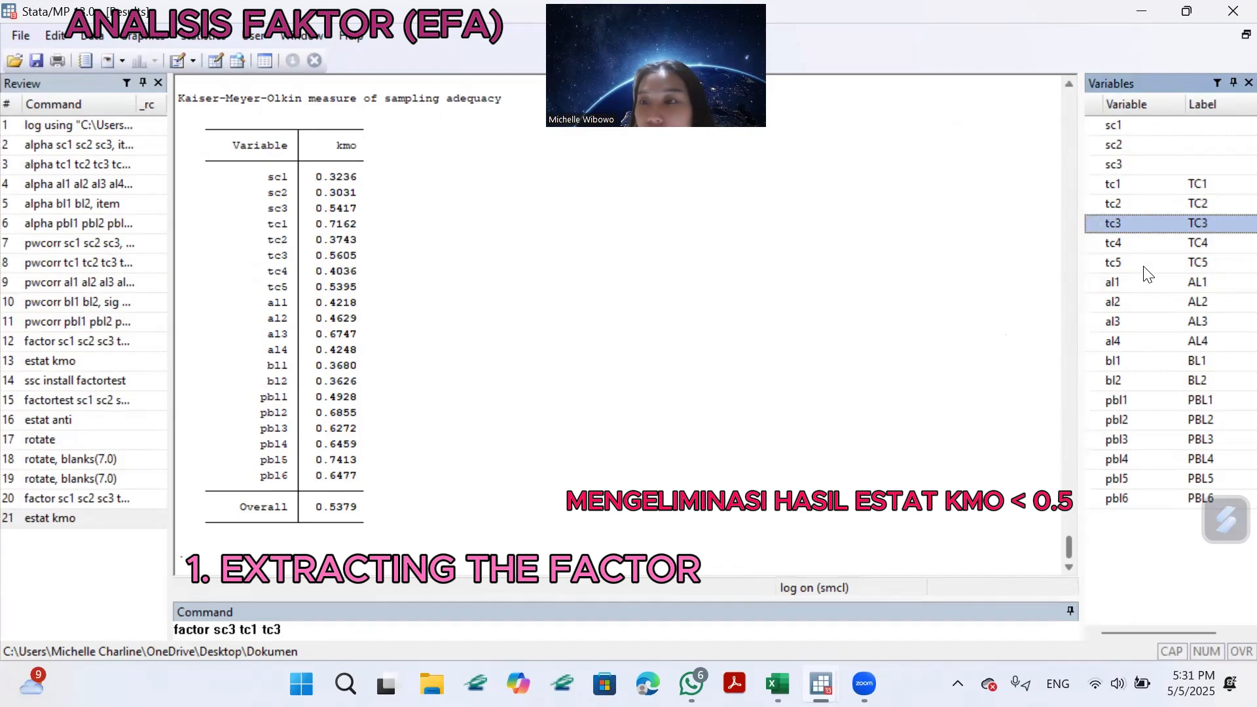
left_click(1100, 263)
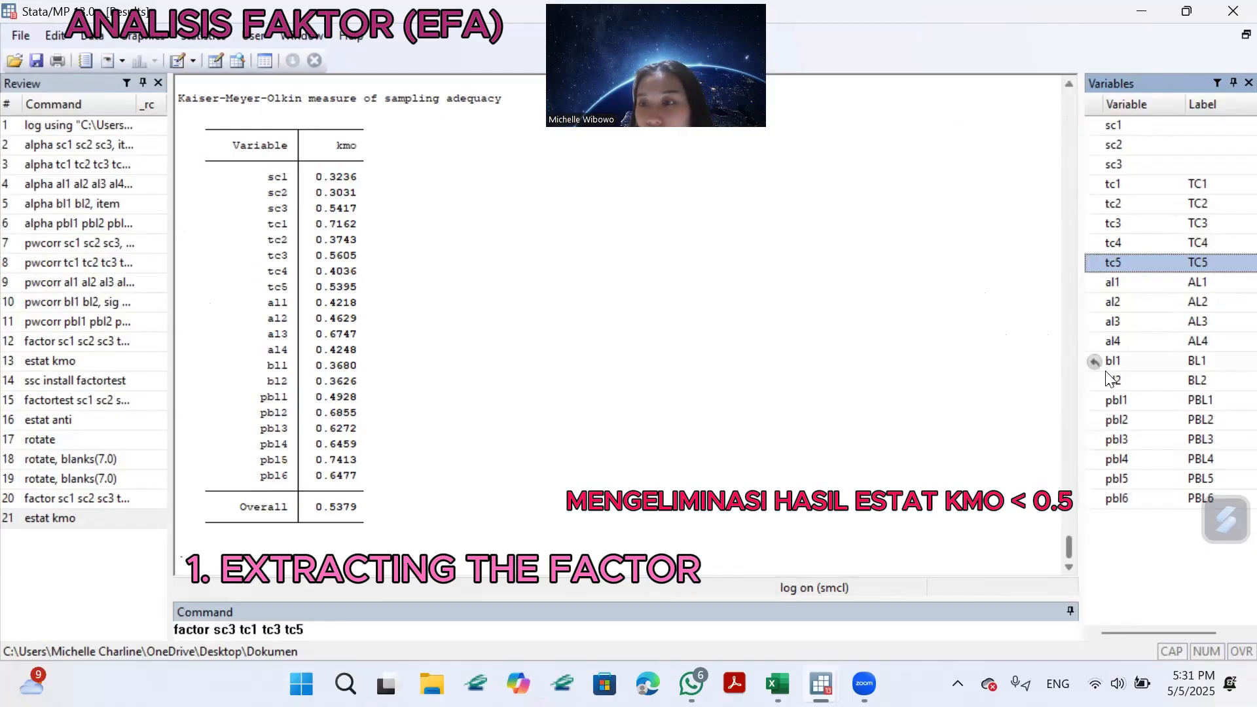
left_click(1100, 322)
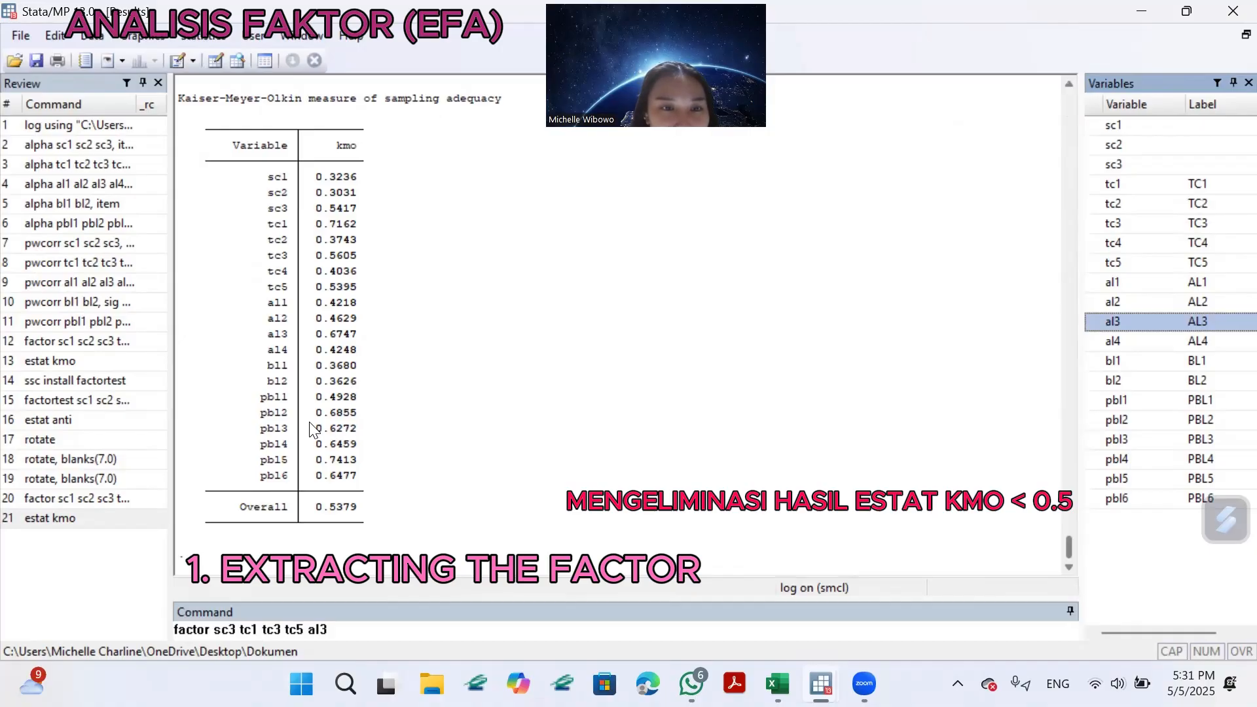
Add the variables pbl2, pbl3, pbl4, pbl5 and pbl6 to the factor command.
left_click(1095, 420)
left_click(1097, 439)
left_click(1096, 460)
left_click(1096, 478)
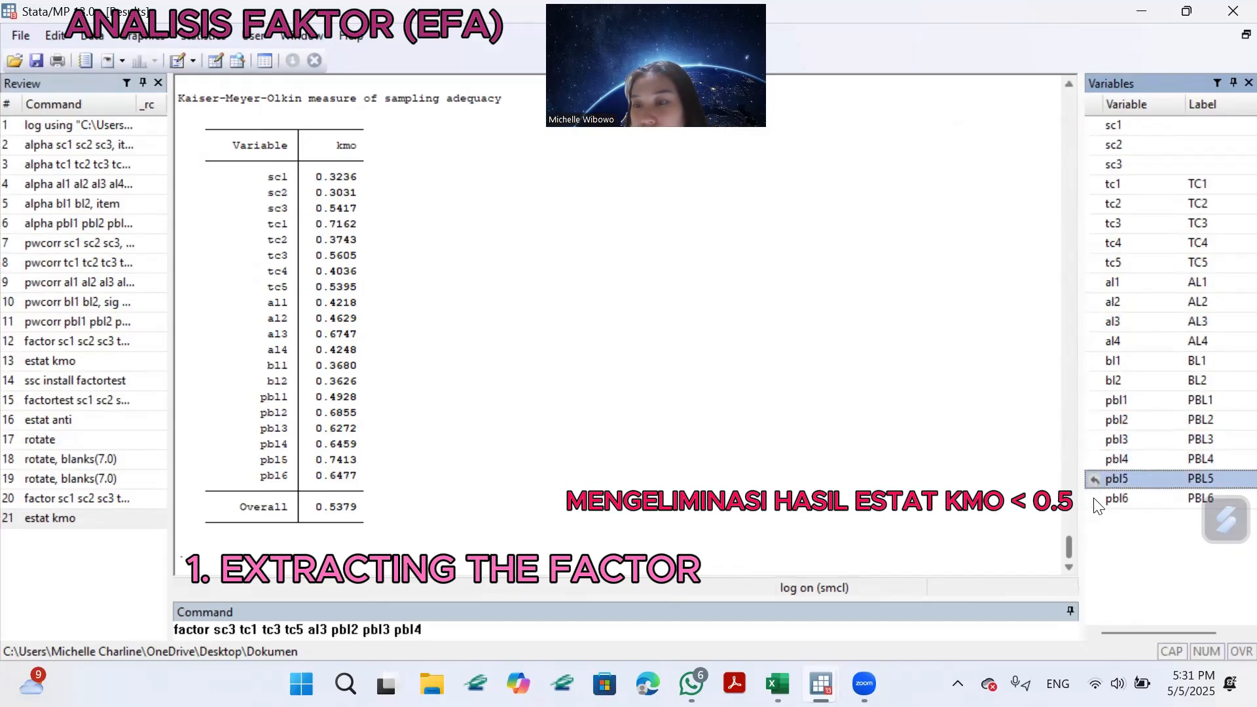
left_click(1096, 499)
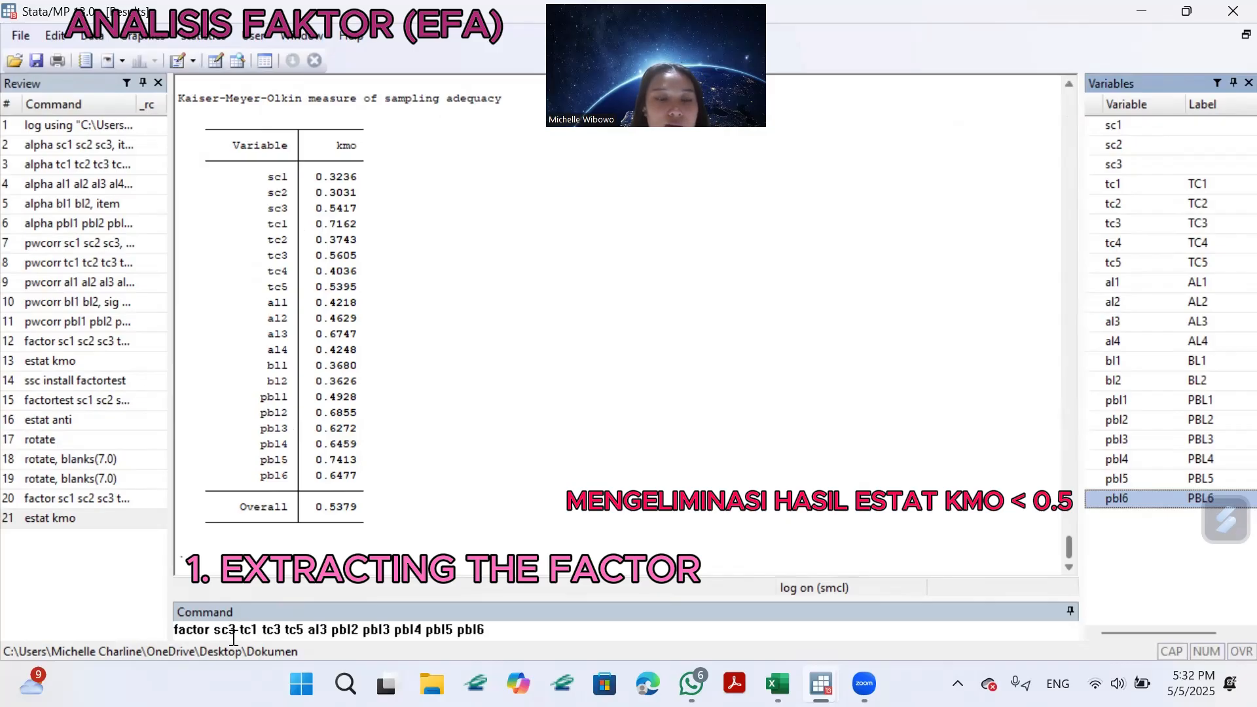
Run the reduced factor command with the pcf option and review its eigenvalues and factor loadings.
left_click(544, 629)
type(", pcf")
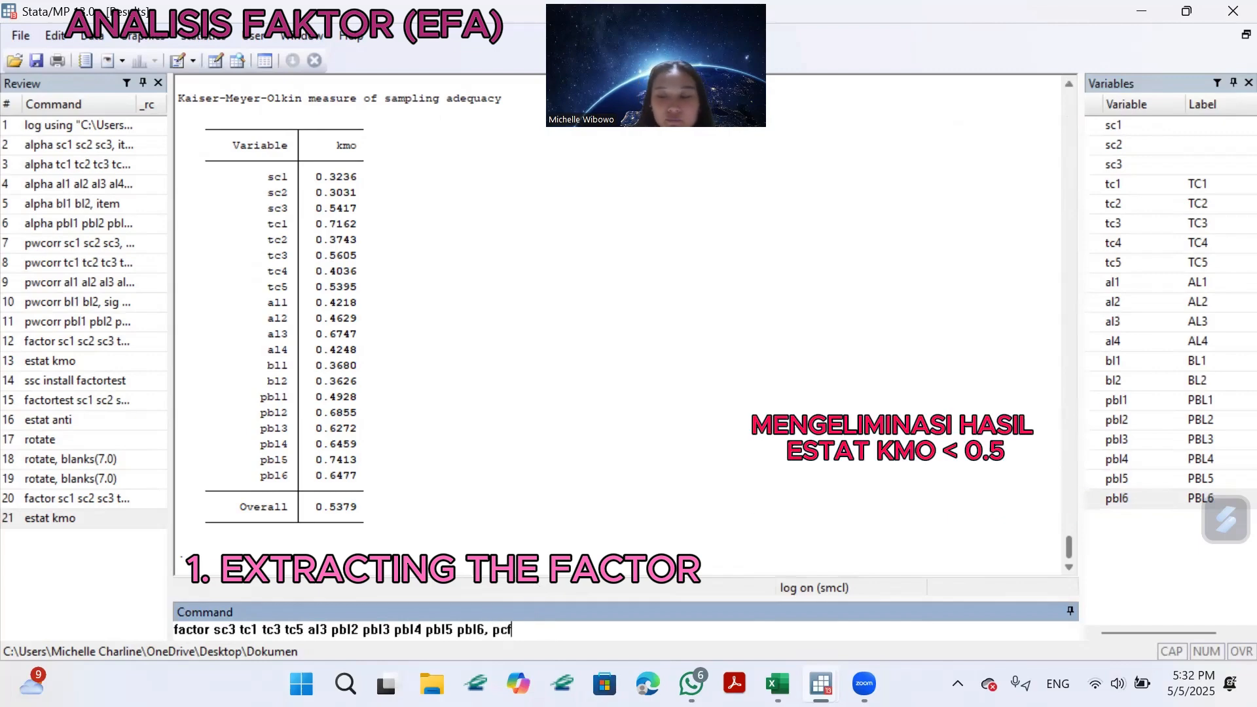
key("Return")
left_click(208, 555)
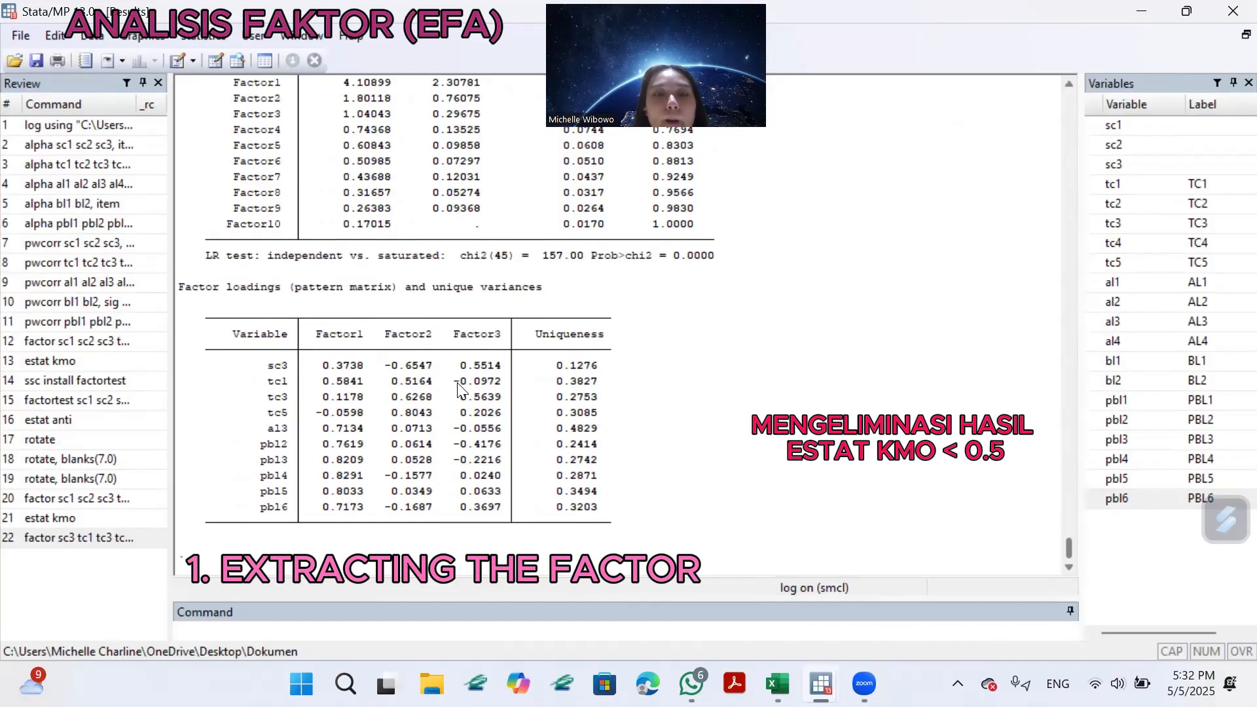
scroll(530, 362, "up", 3)
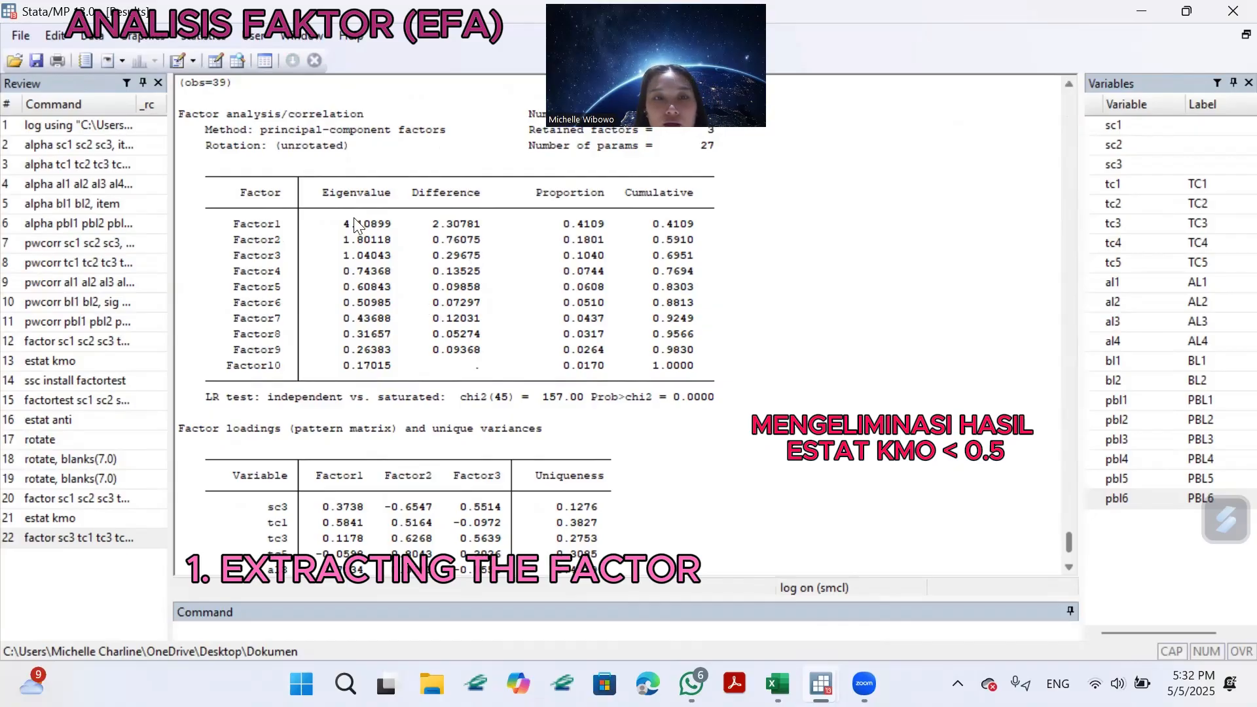
left_click_drag(355, 222, 401, 242)
left_click_drag(407, 306, 417, 306)
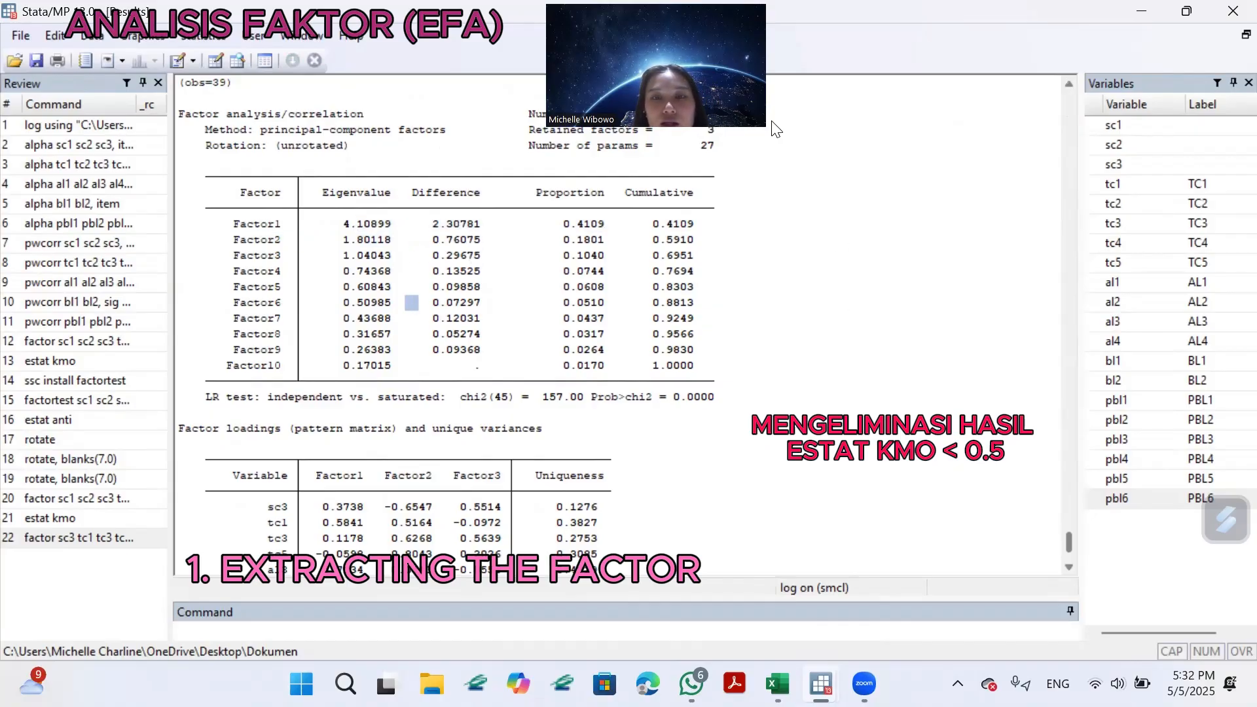
scroll(517, 340, "down", 3)
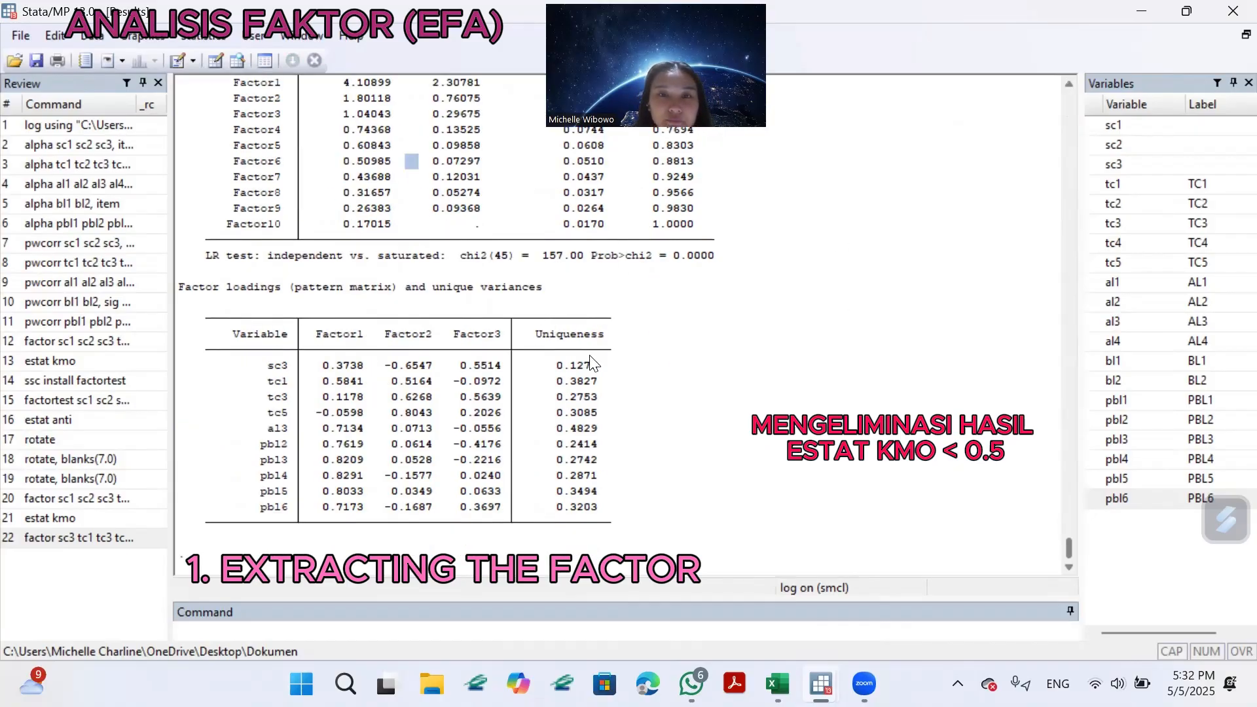
scroll(563, 317, "up", 2)
scroll(561, 317, "down", 2)
Run estat kmo for the reduced item set and compare its table with the earlier all-item KMO table.
left_click(285, 637)
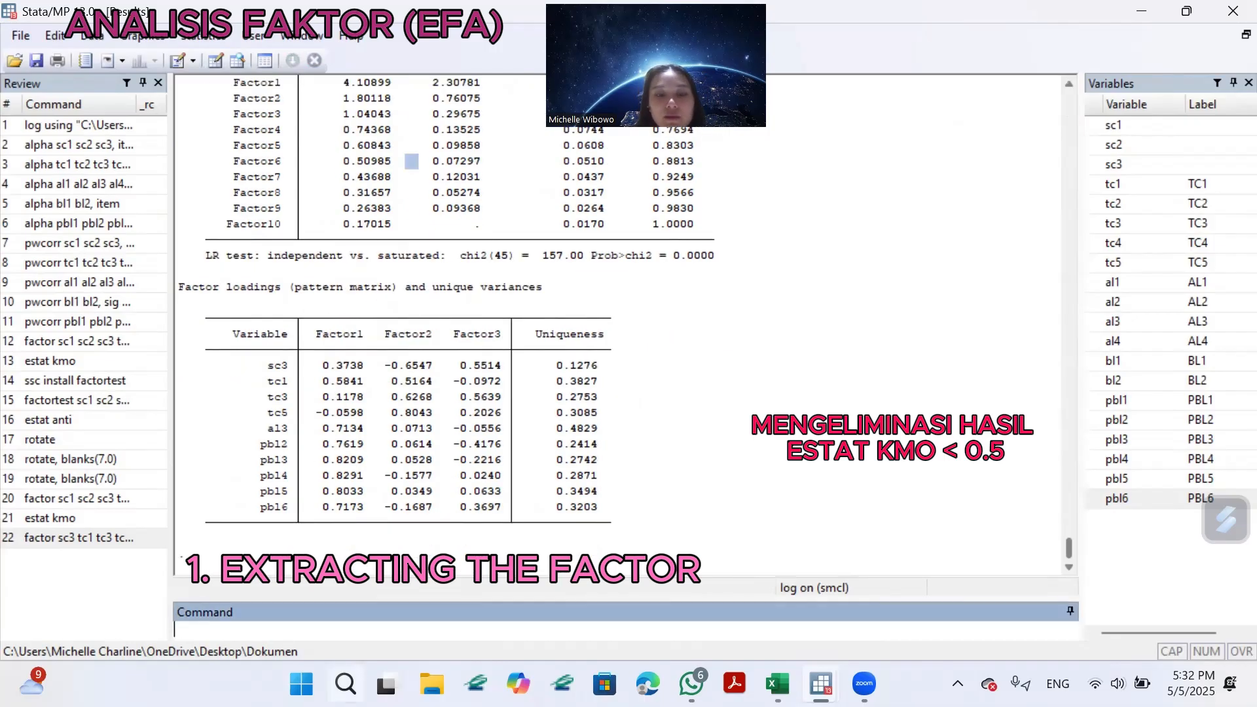
type("estat kmo")
key("Return")
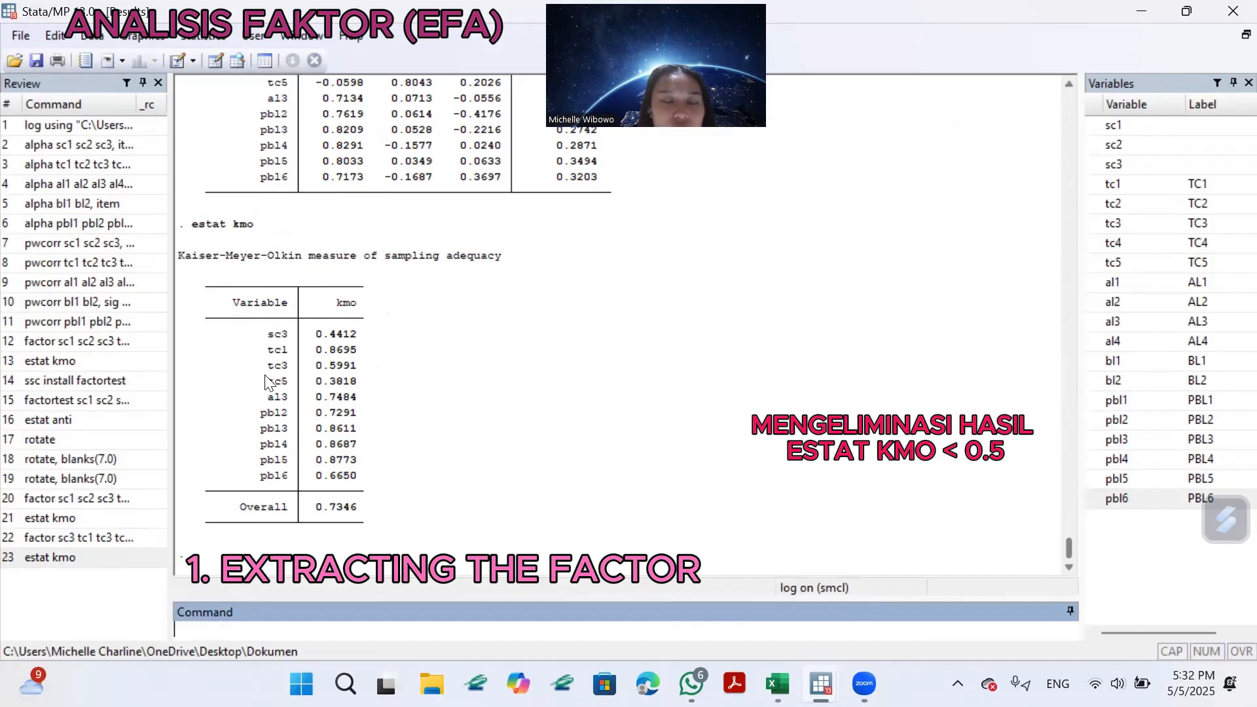
scroll(434, 279, "up", 9)
scroll(434, 278, "up", 15)
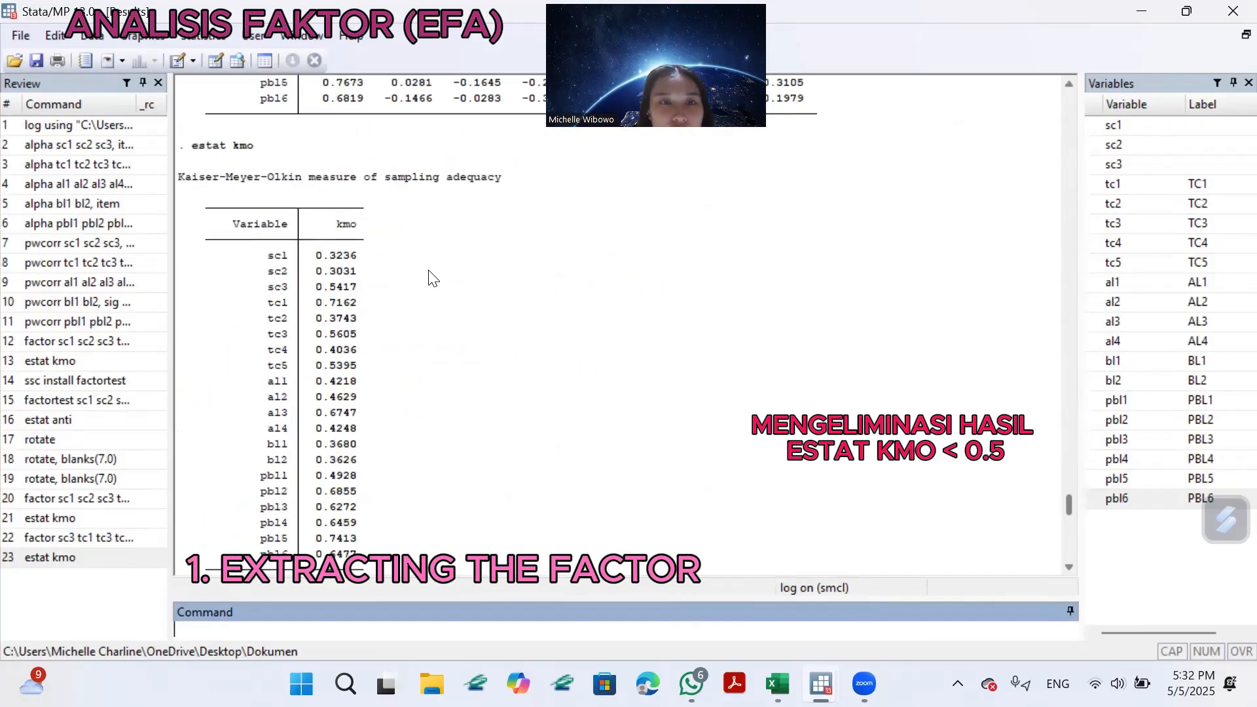
scroll(393, 437, "down", 15)
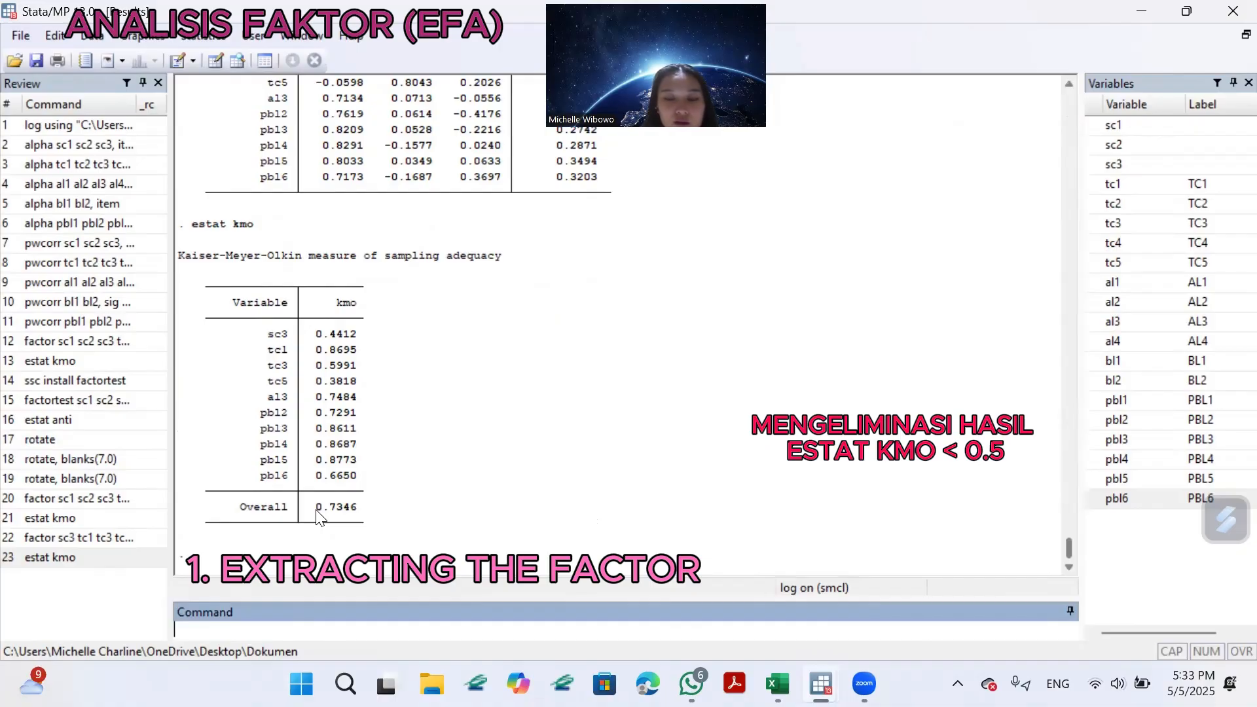
Begin another factor command without sc3 and tc5, listing tc1, tc3, al3 and pbl2 through pbl6.
type("factor")
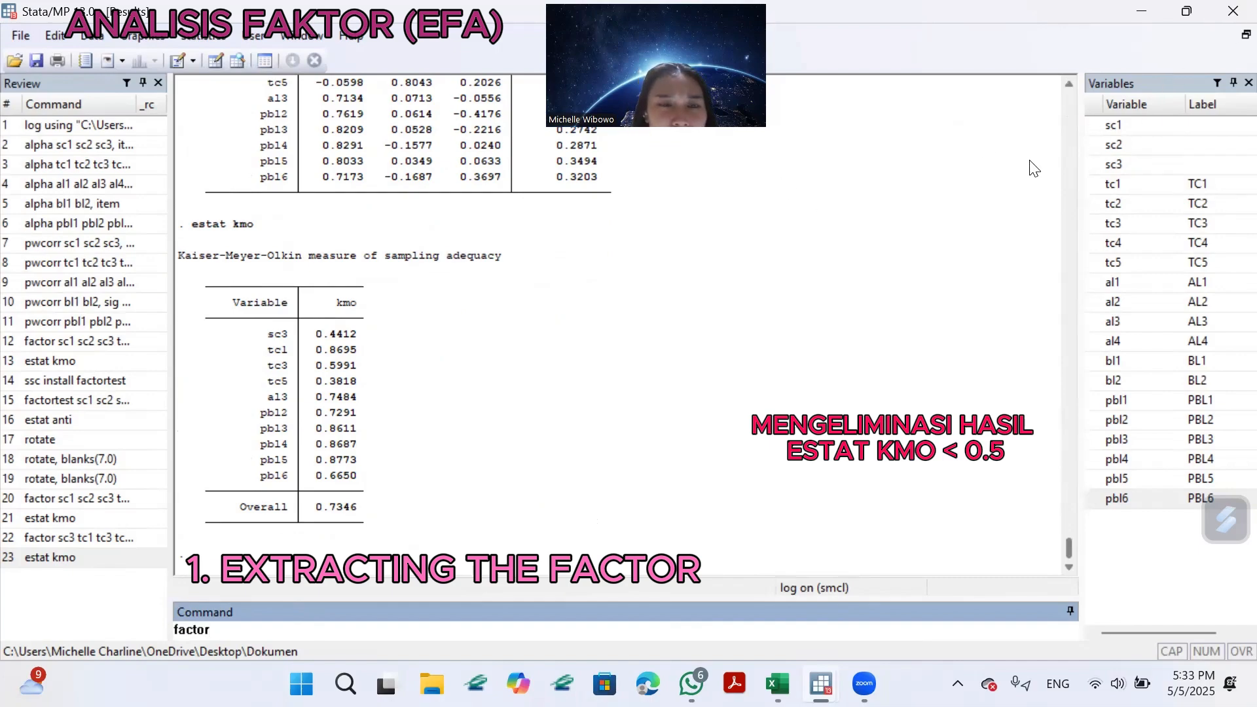
left_click(1093, 185)
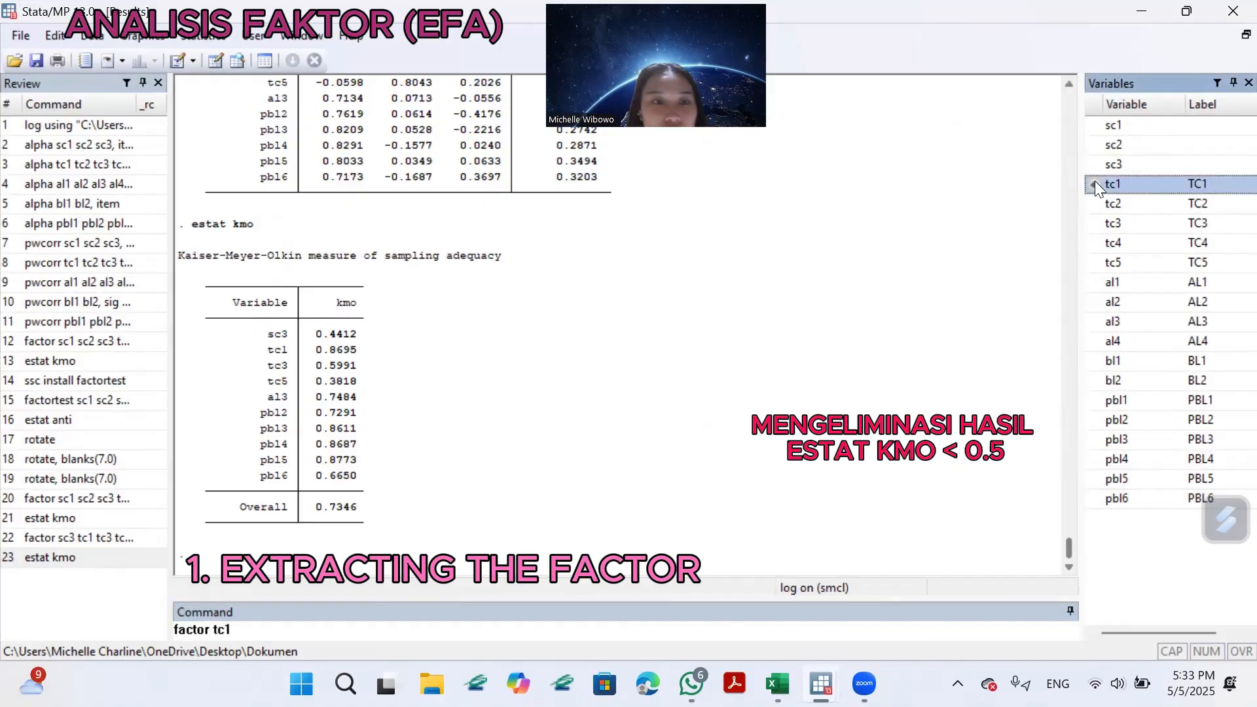
left_click(1097, 222)
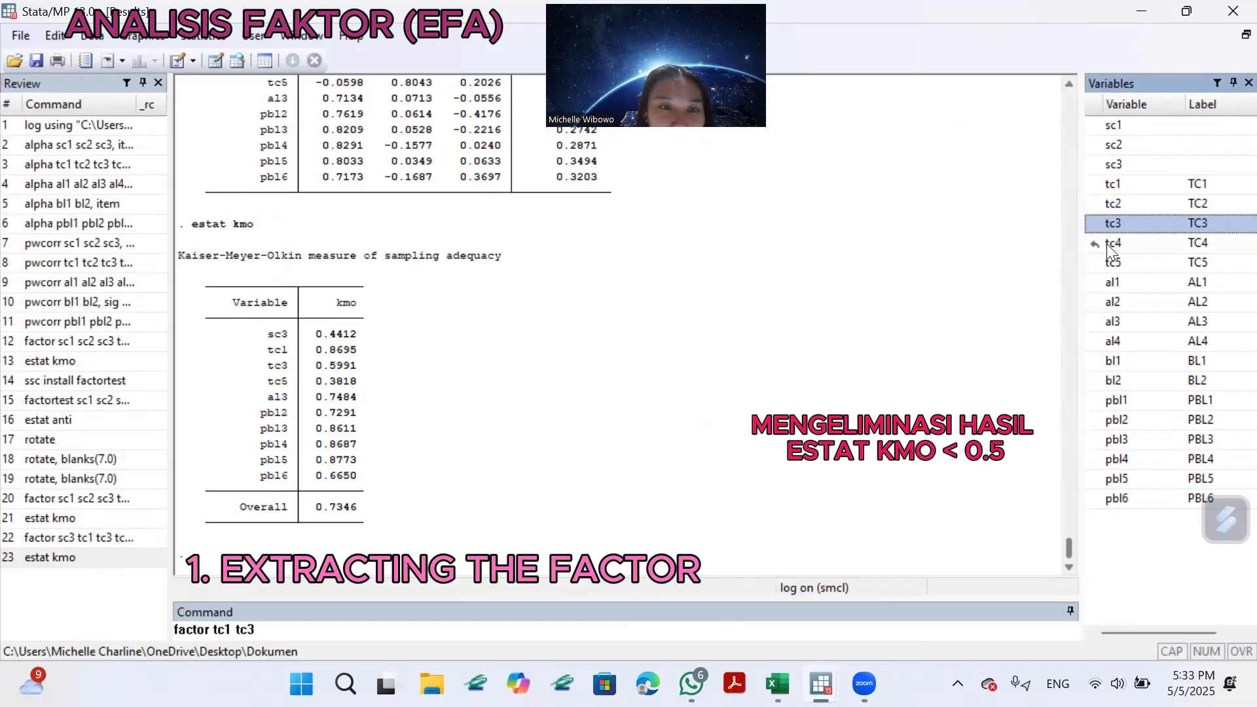
left_click(1098, 322)
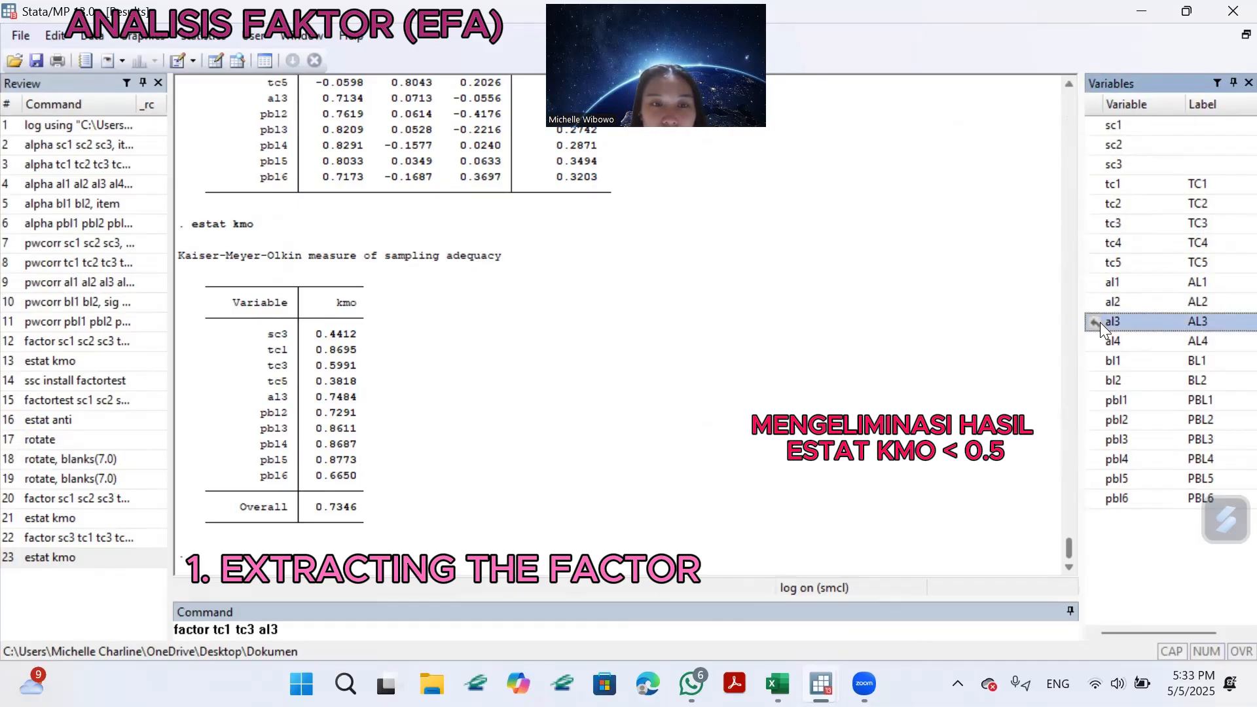
left_click(1094, 422)
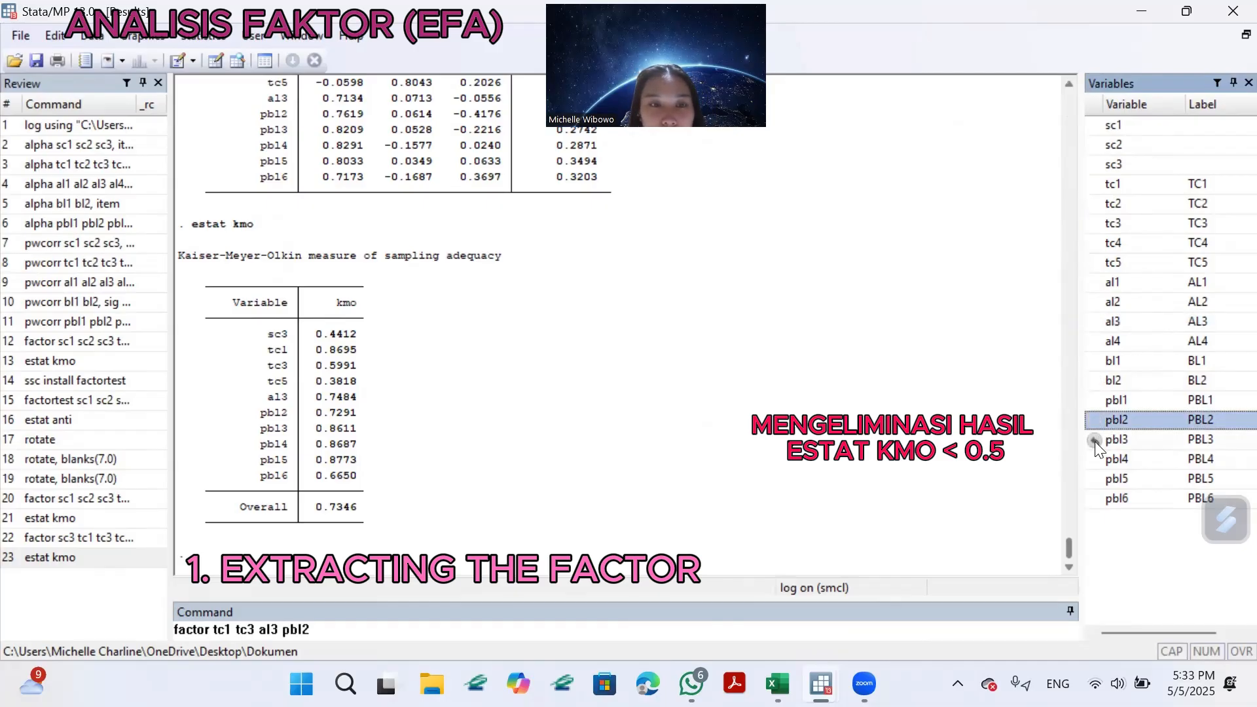
left_click(1098, 441)
left_click(1094, 461)
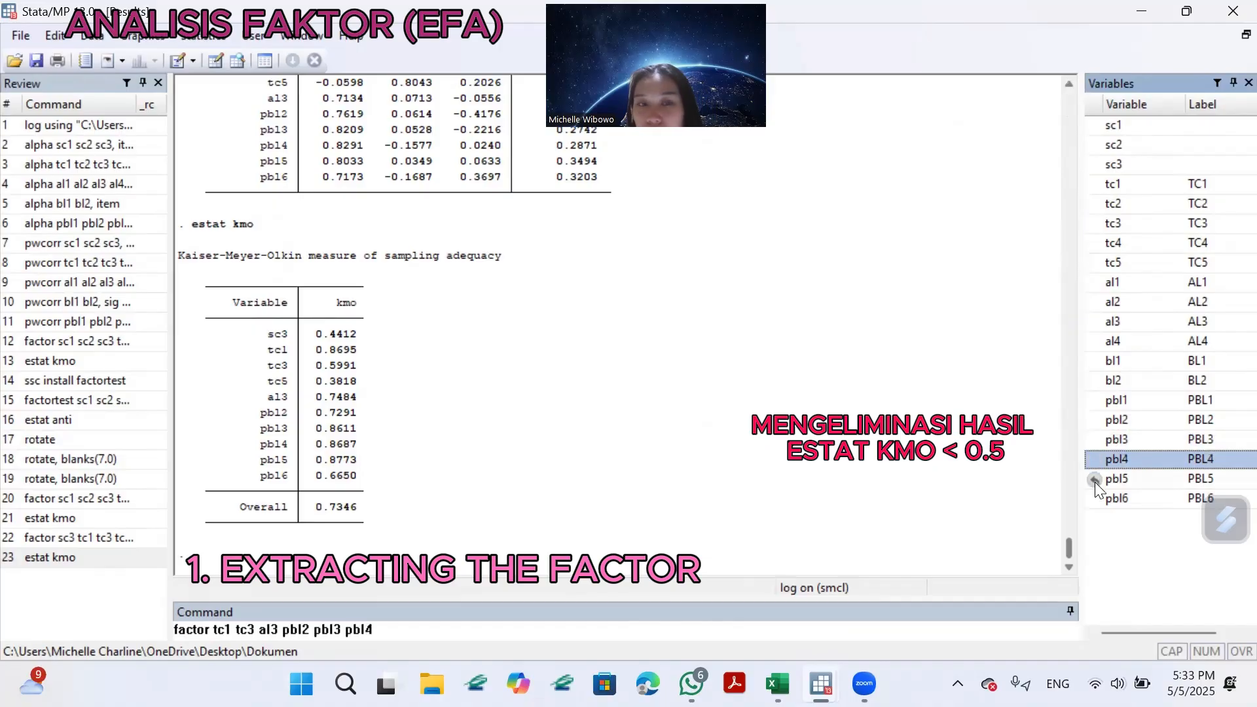
left_click(1097, 480)
left_click(1097, 500)
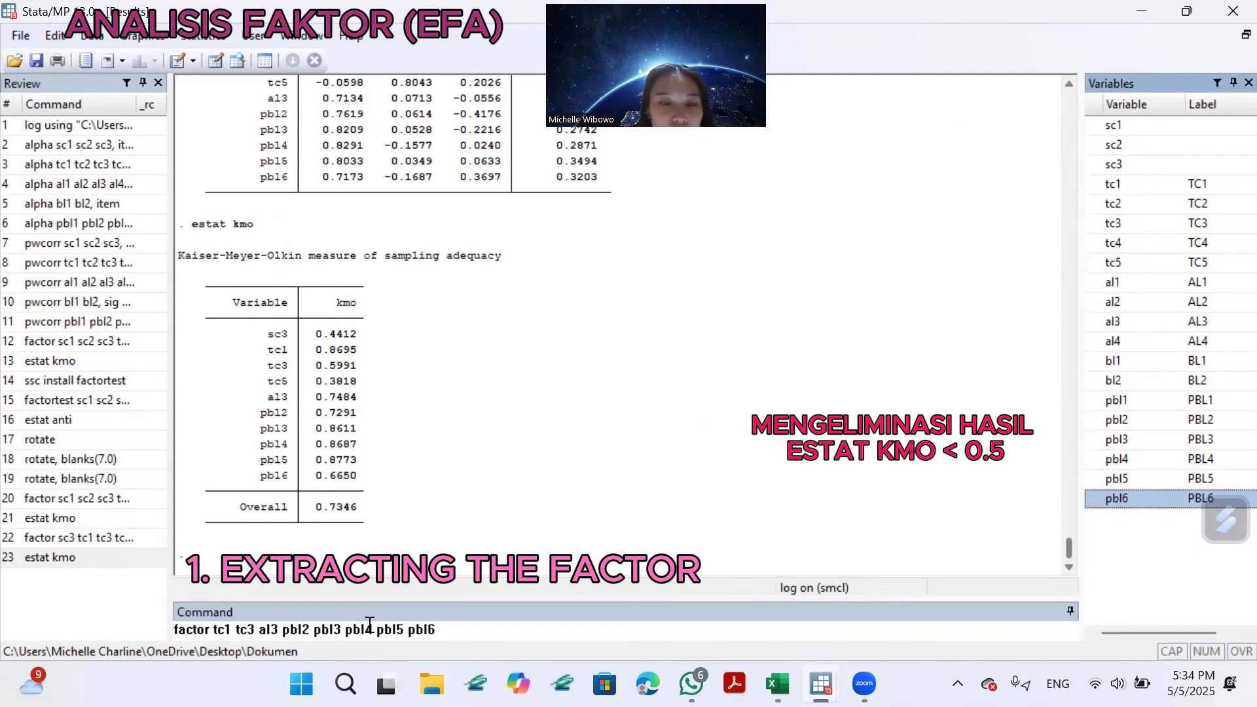
Complete the factor command for tc1, tc3, al3 and pbl2 through pbl6 with the pcf option and run it.
left_click(455, 621)
type(", p")
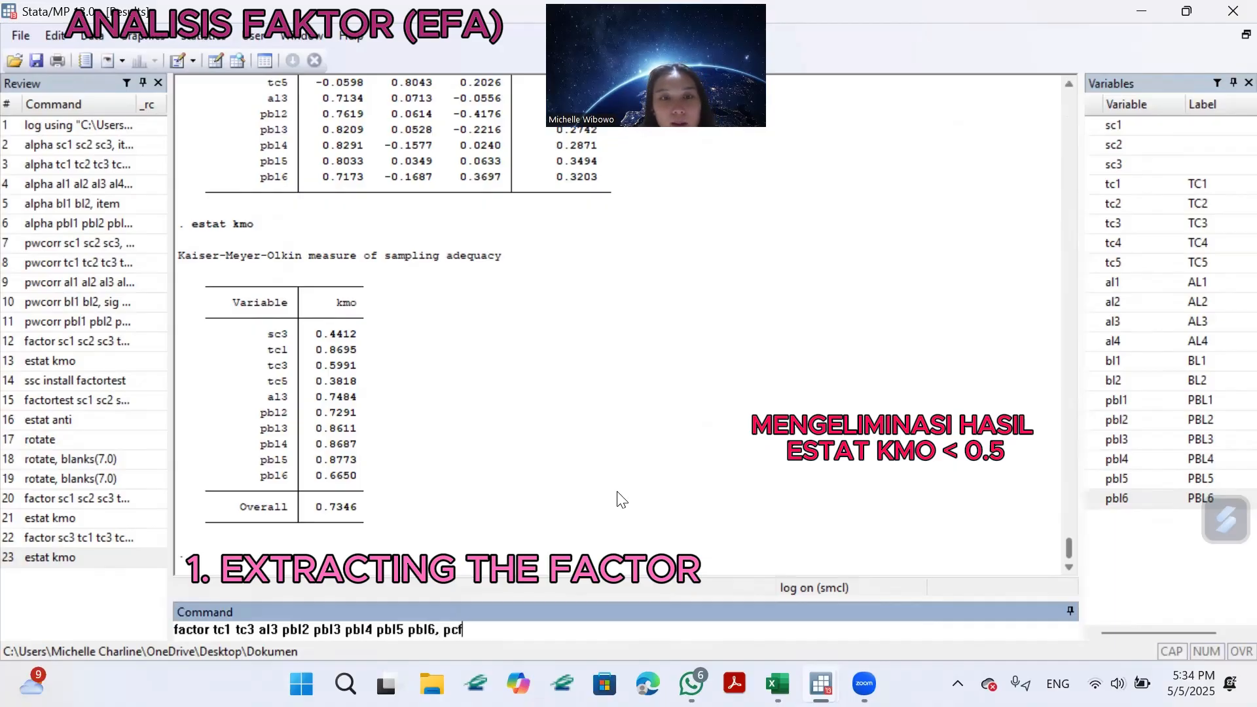
type("cf")
key("Return")
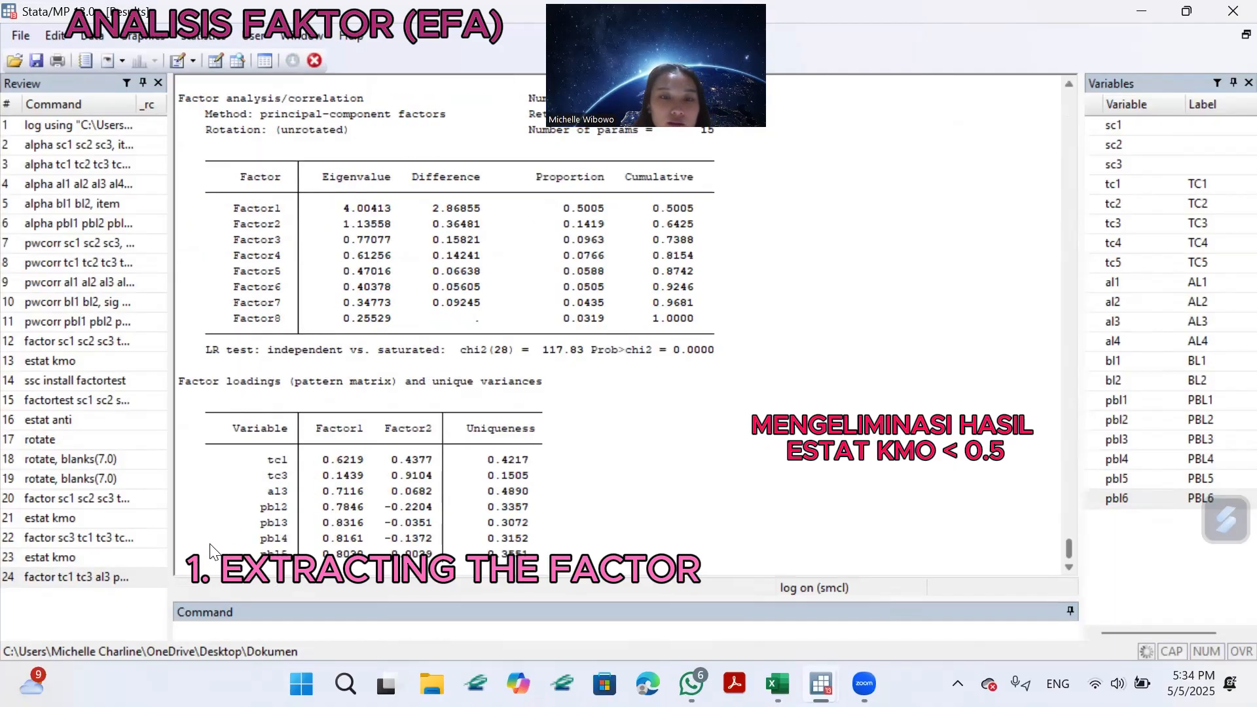
Run estat kmo for the item set that excludes sc3 and tc5.
left_click(524, 629)
type("estat")
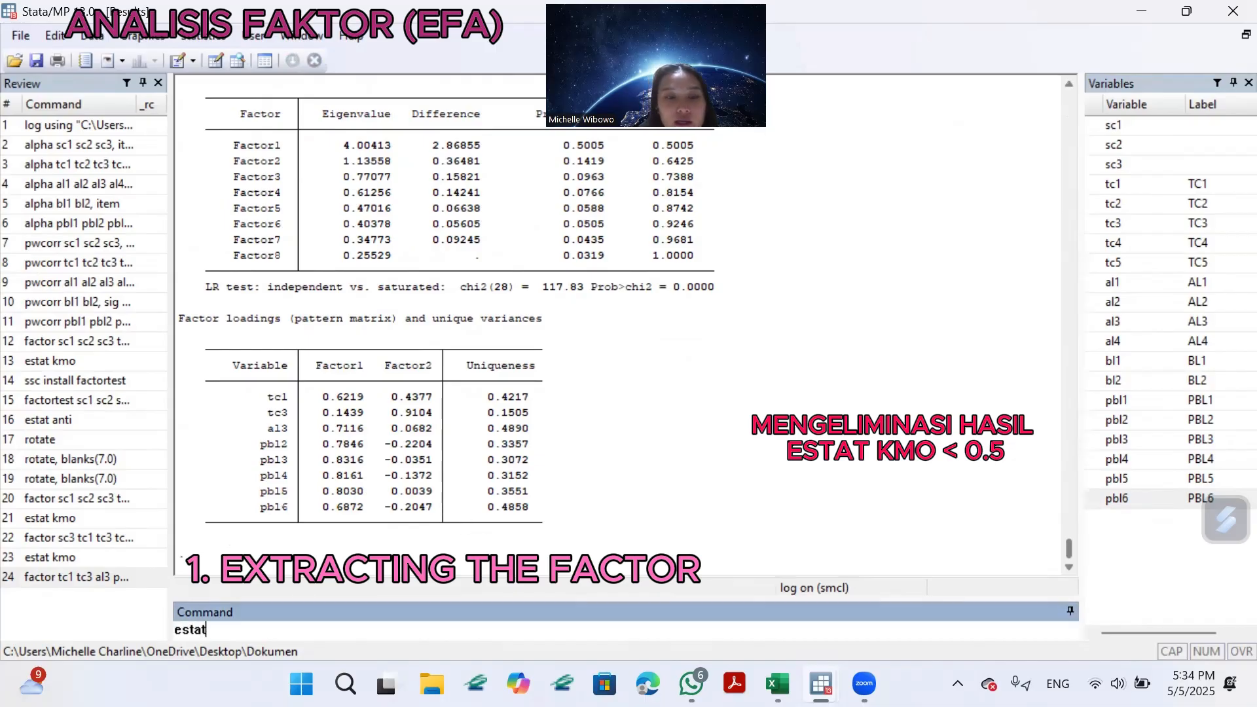
type(" kmo")
key("Return")
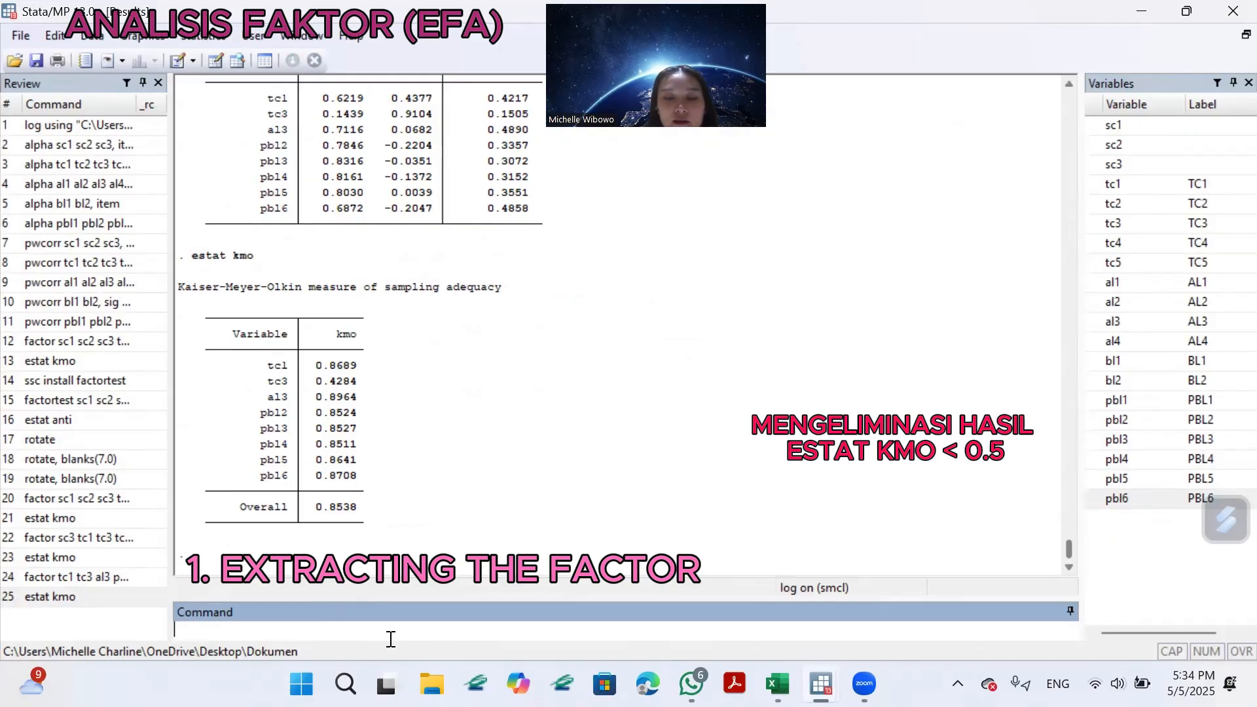
Compose a factor command that leaves out tc3, listing tc1, al3, pbl2, pbl3, pbl4, pbl5 and pbl6.
type("factor")
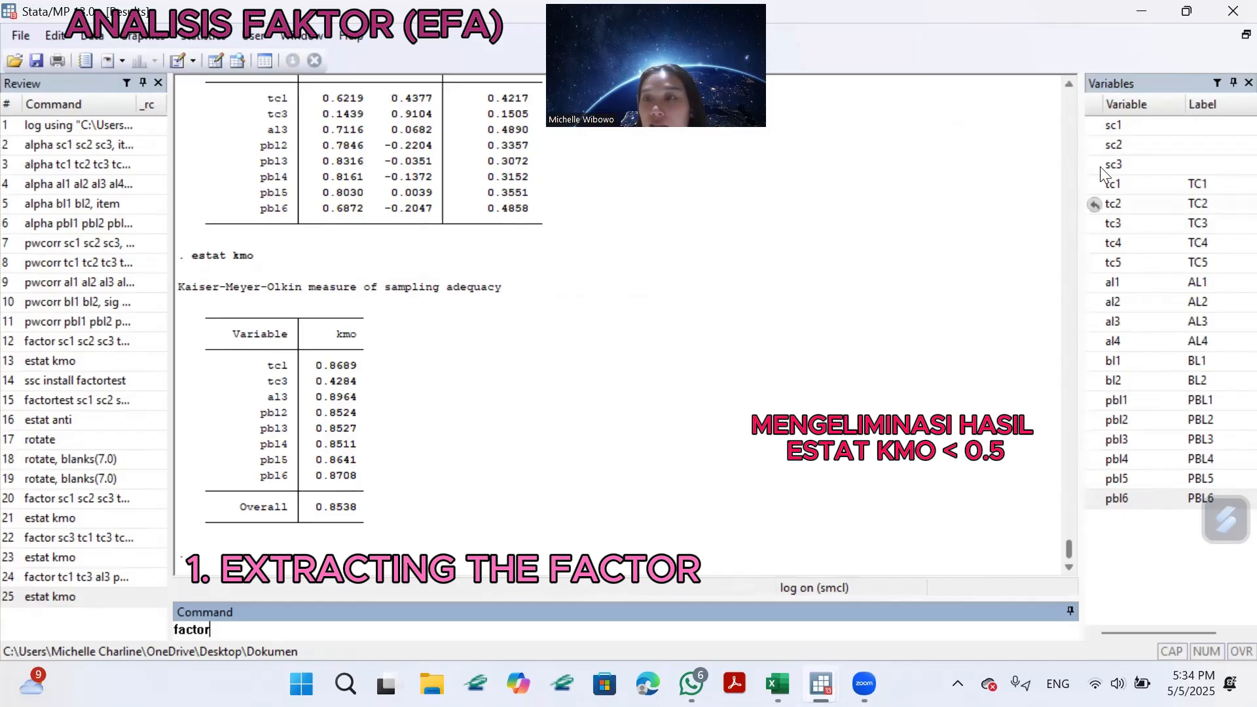
left_click(1092, 184)
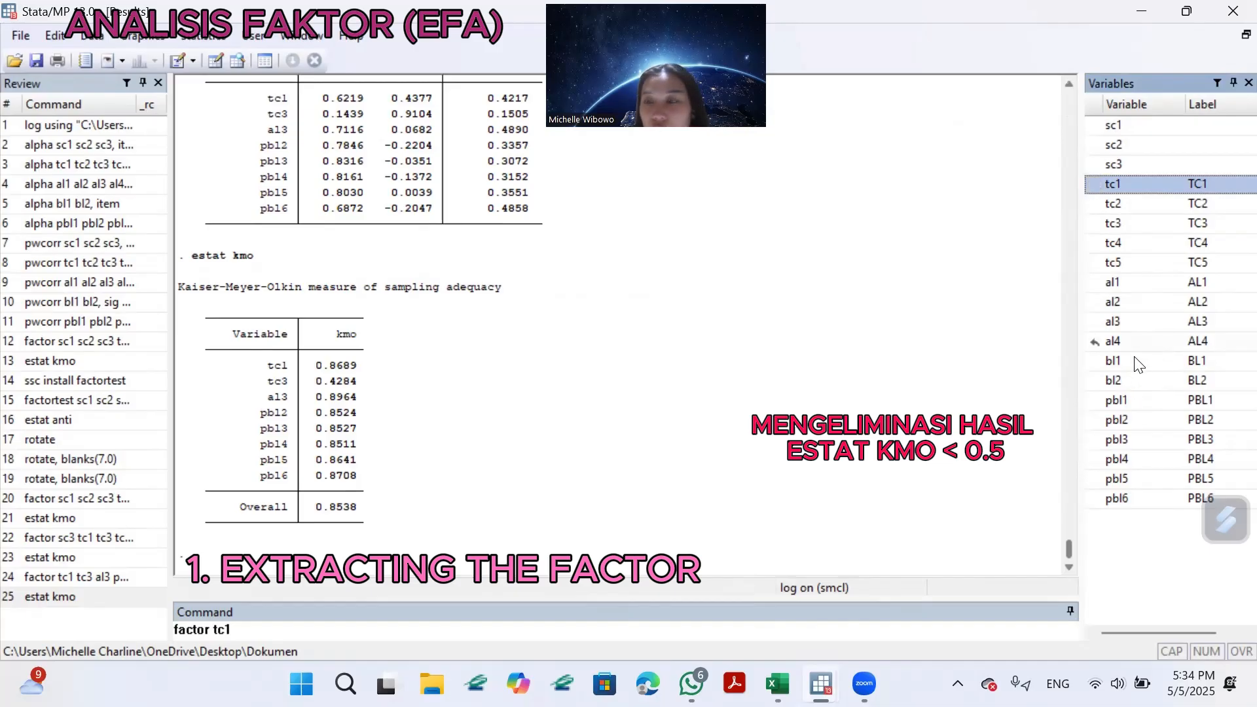
left_click(1095, 321)
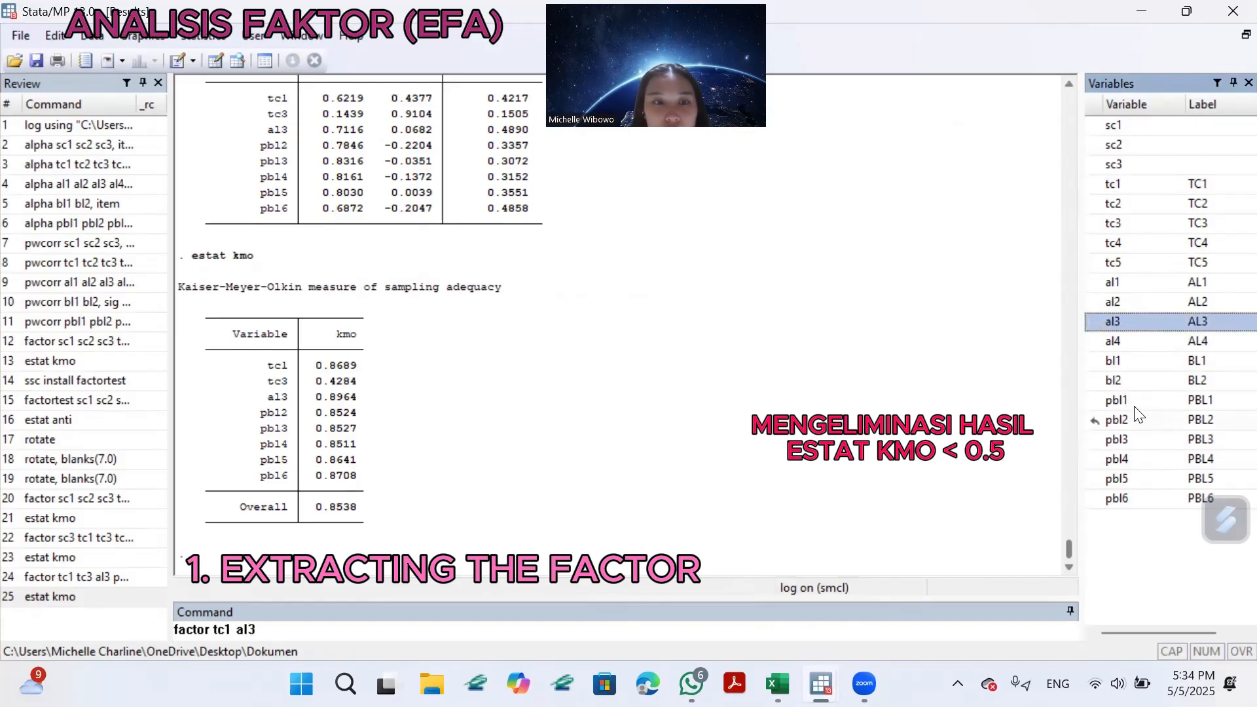
left_click(1100, 420)
left_click(1100, 440)
left_click(1100, 459)
left_click(1100, 479)
left_click(1100, 500)
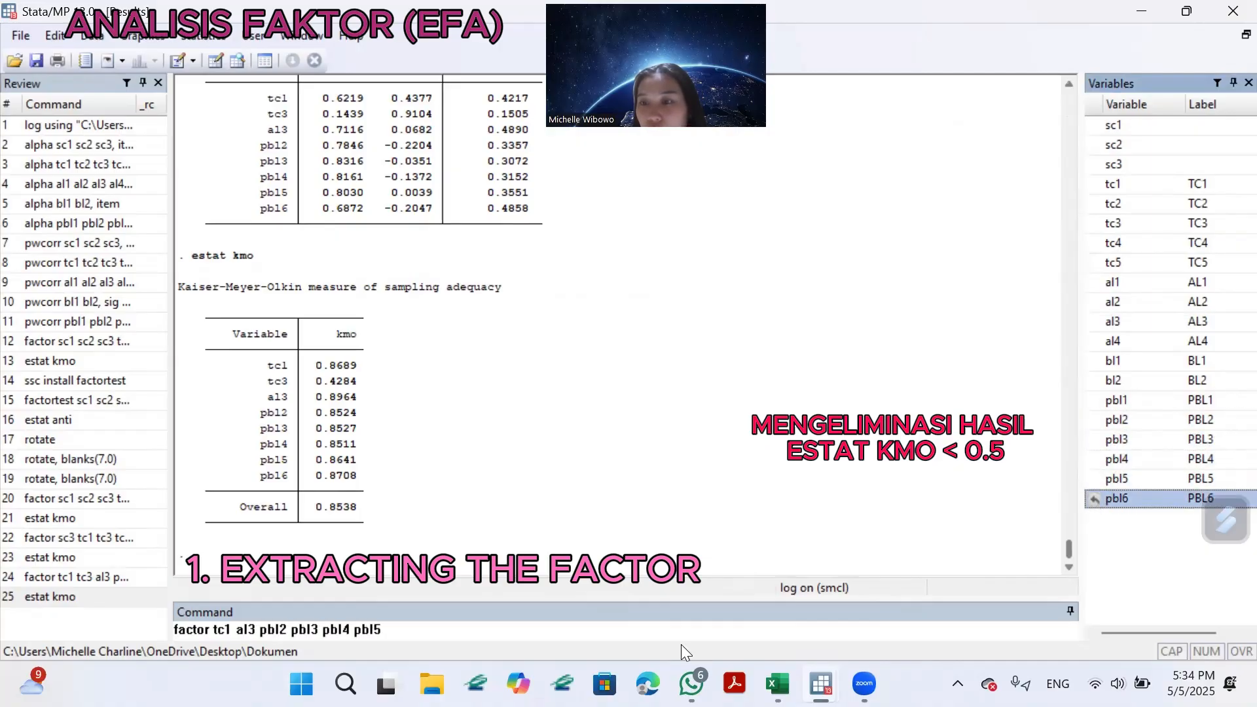
left_click(450, 630)
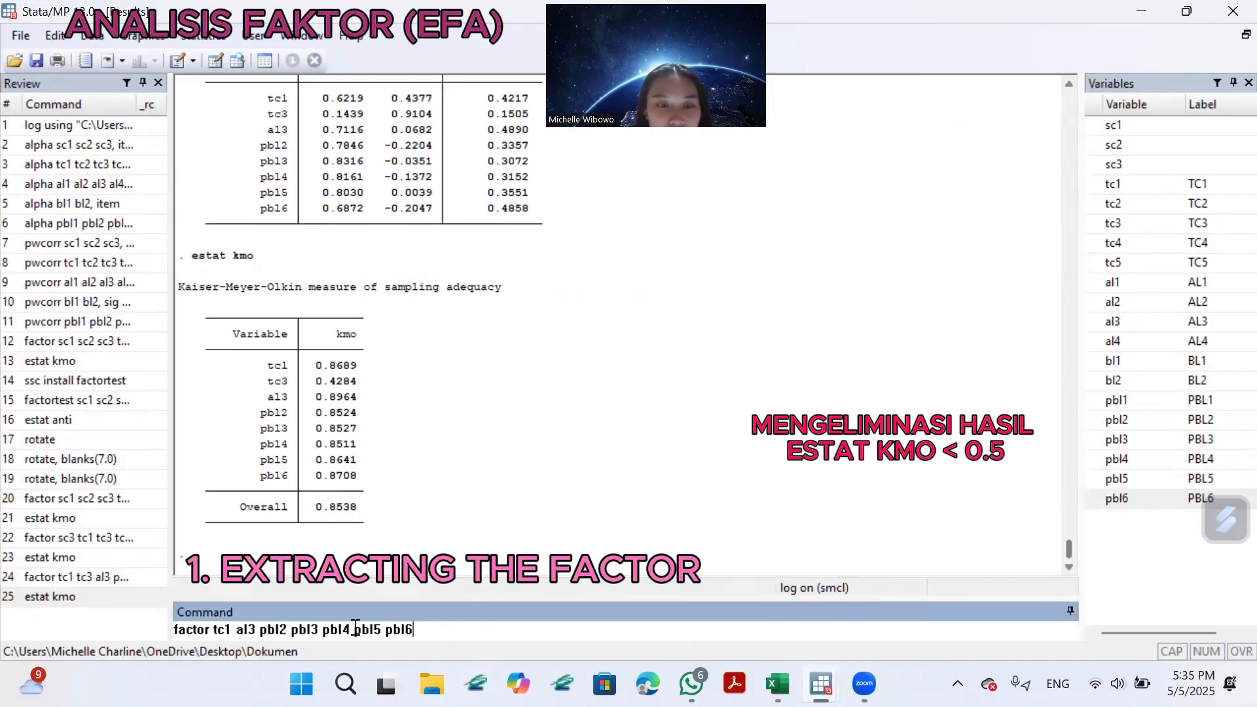
Run the factor command without tc3 using the pcf option, and review its full eigenvalue and factor loading tables.
type(", ")
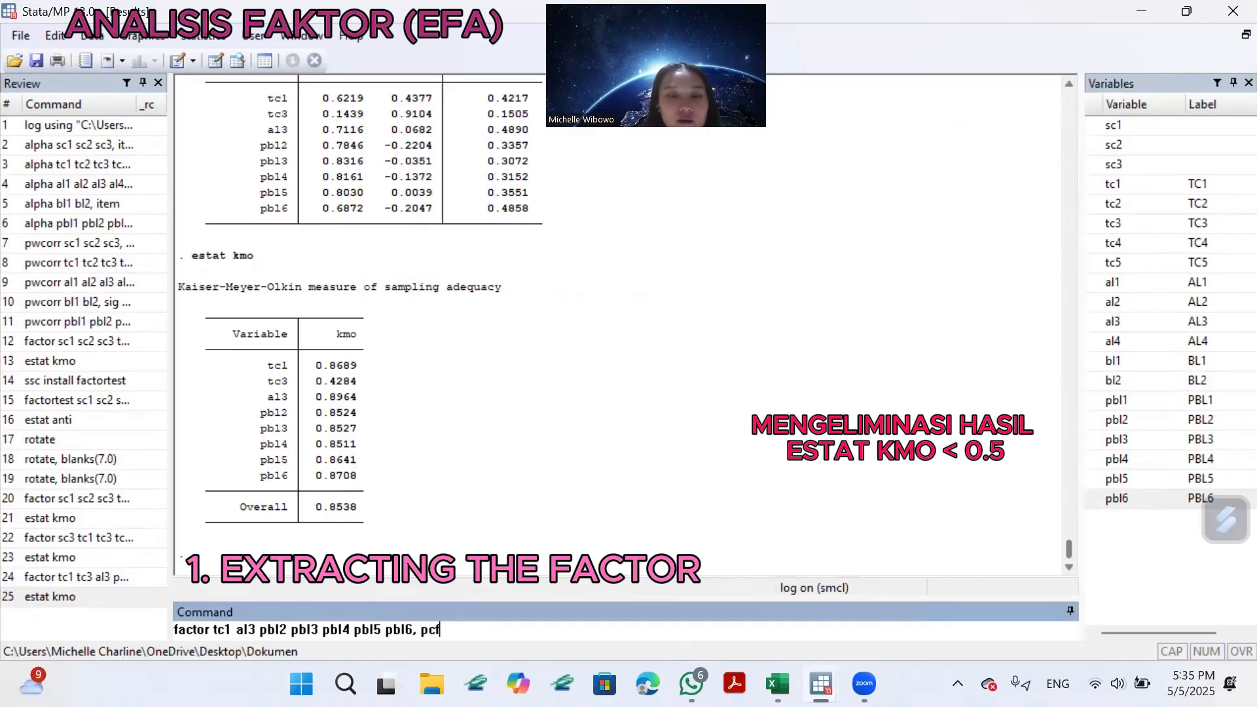
type("pcf")
key("Return")
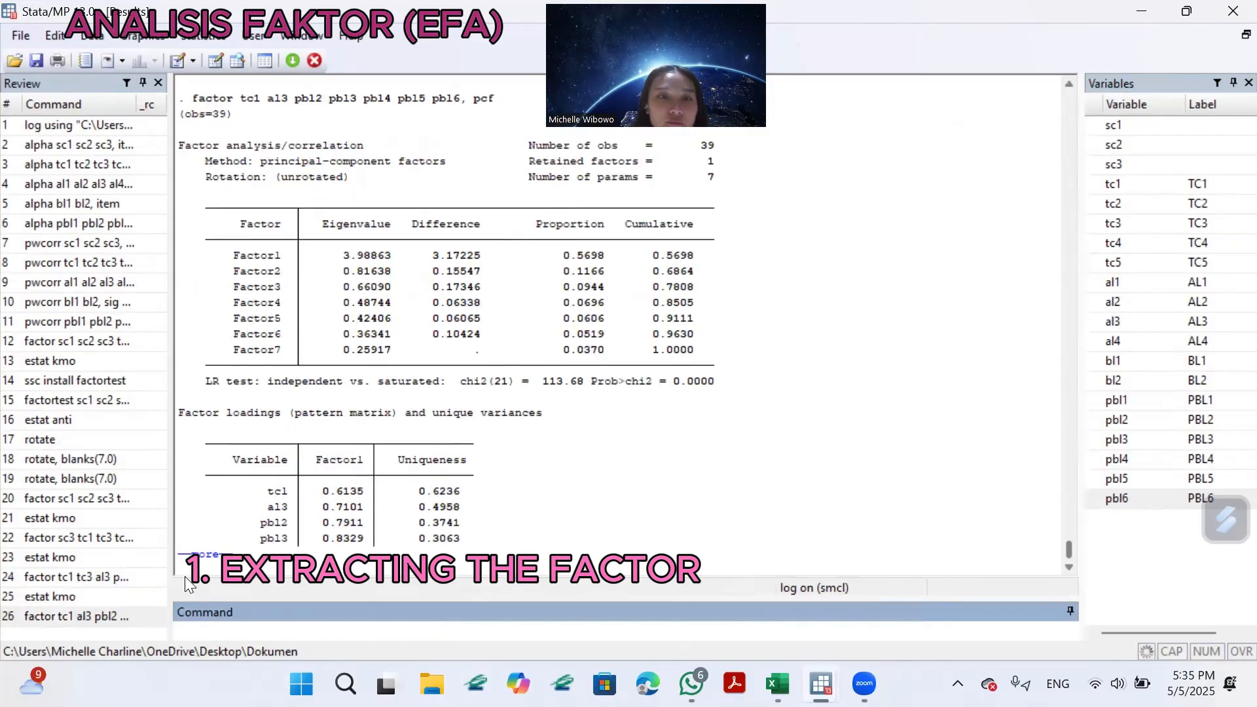
left_click(204, 554)
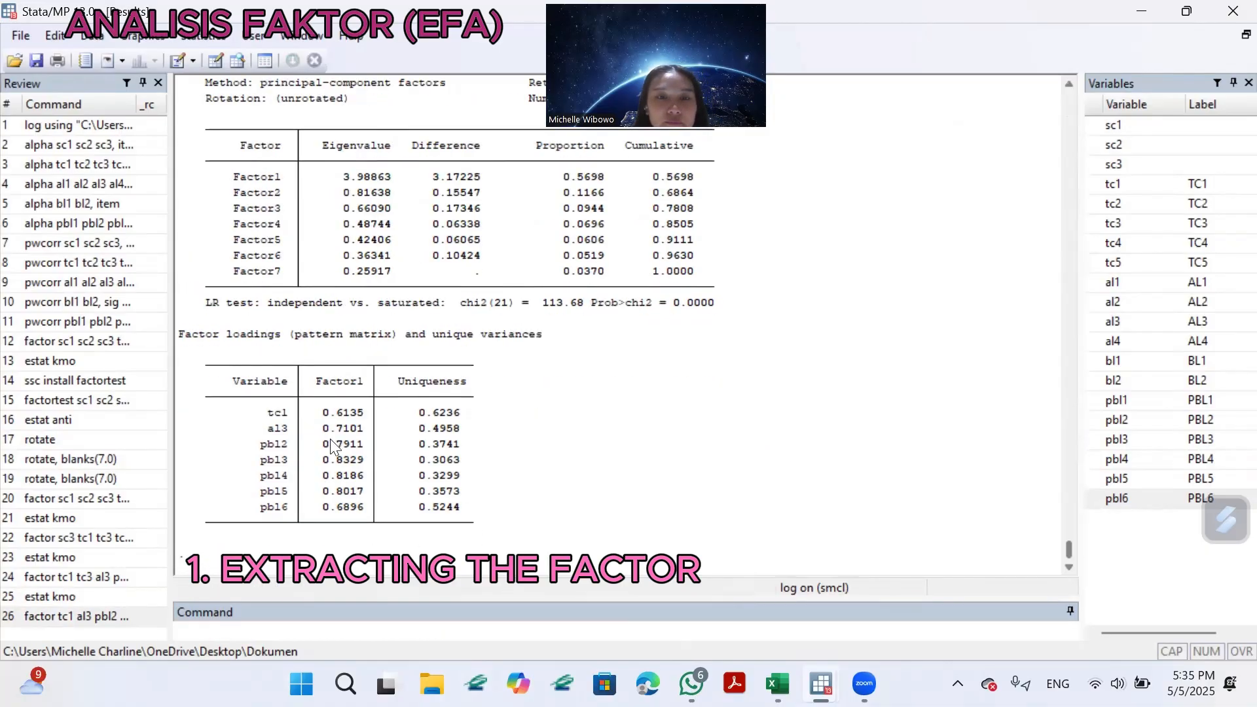
scroll(330, 438, "up", 1)
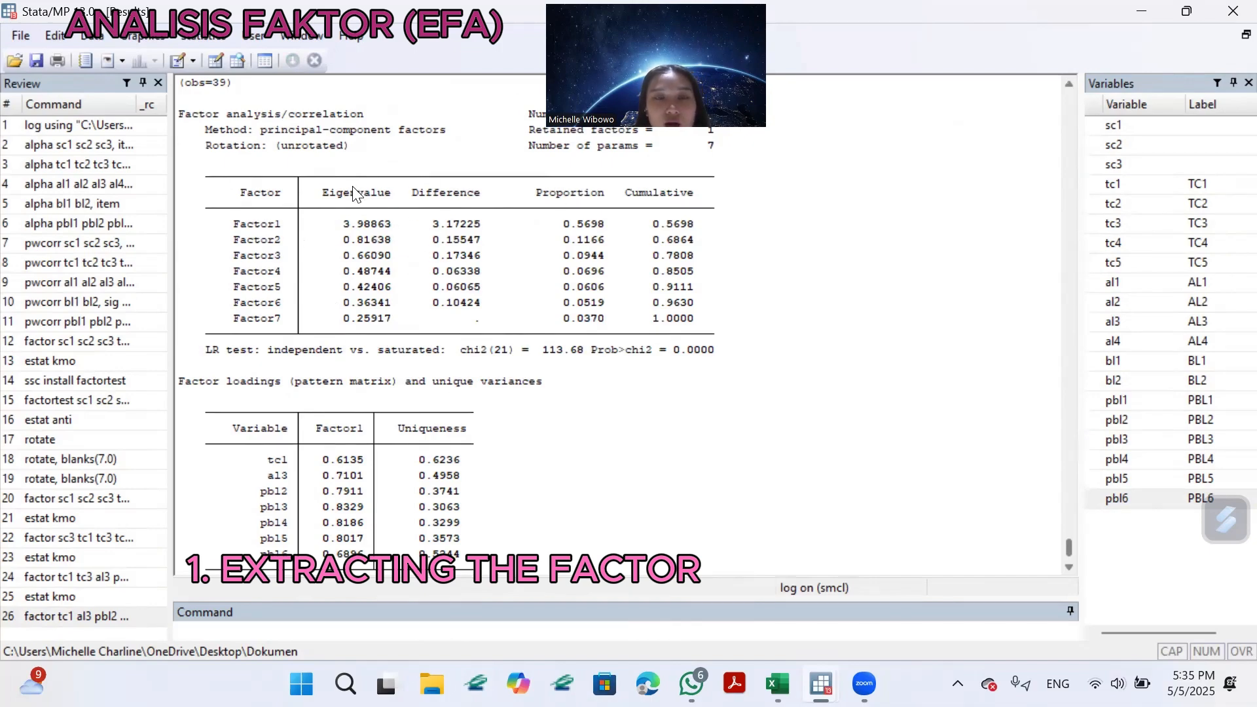
scroll(445, 239, "down", 1)
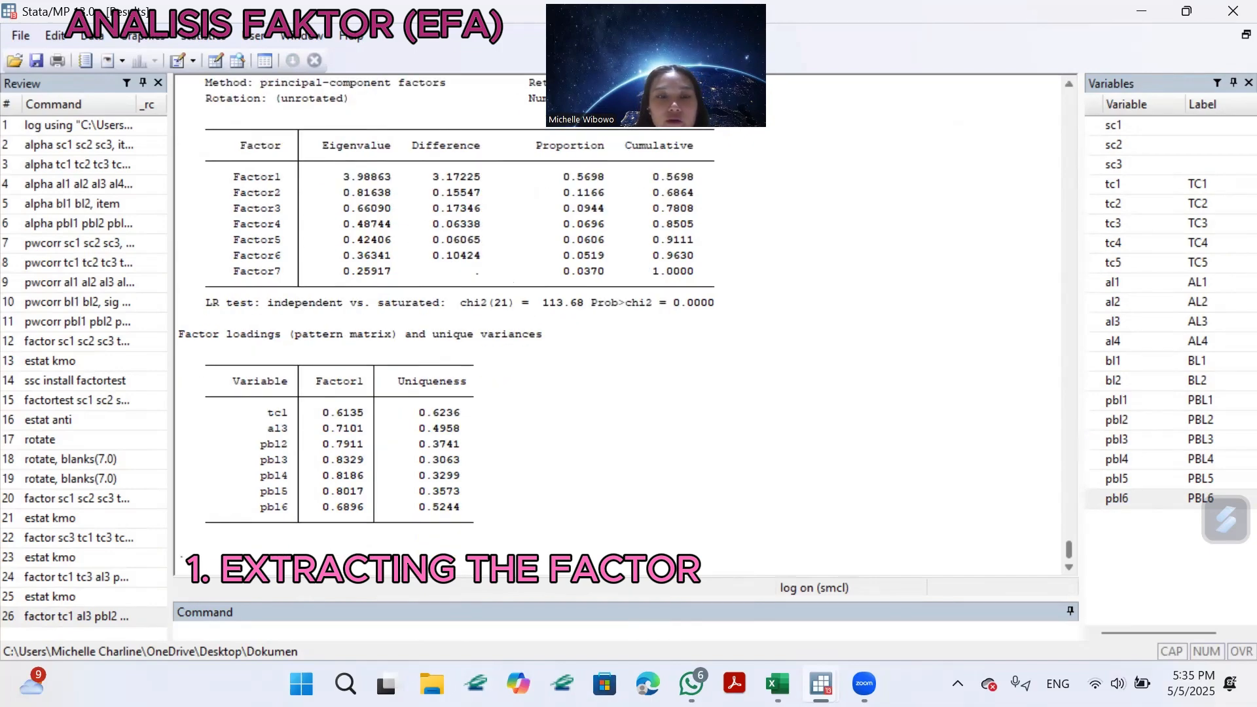
Run estat kmo to check sampling adequacy for tc1, al3 and pbl2 through pbl6.
left_click(339, 626)
type("estat kmo")
key("Return")
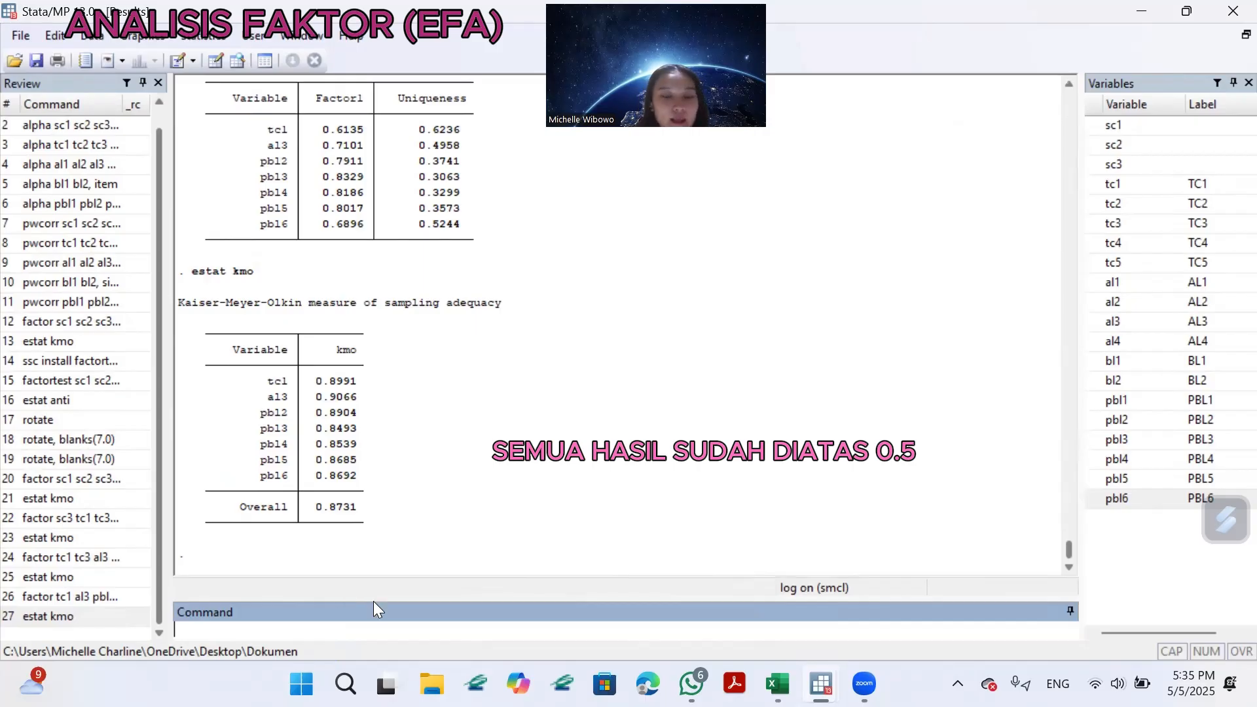
Install the factortest package from SSC with ssc install factortest.
type("ssc ")
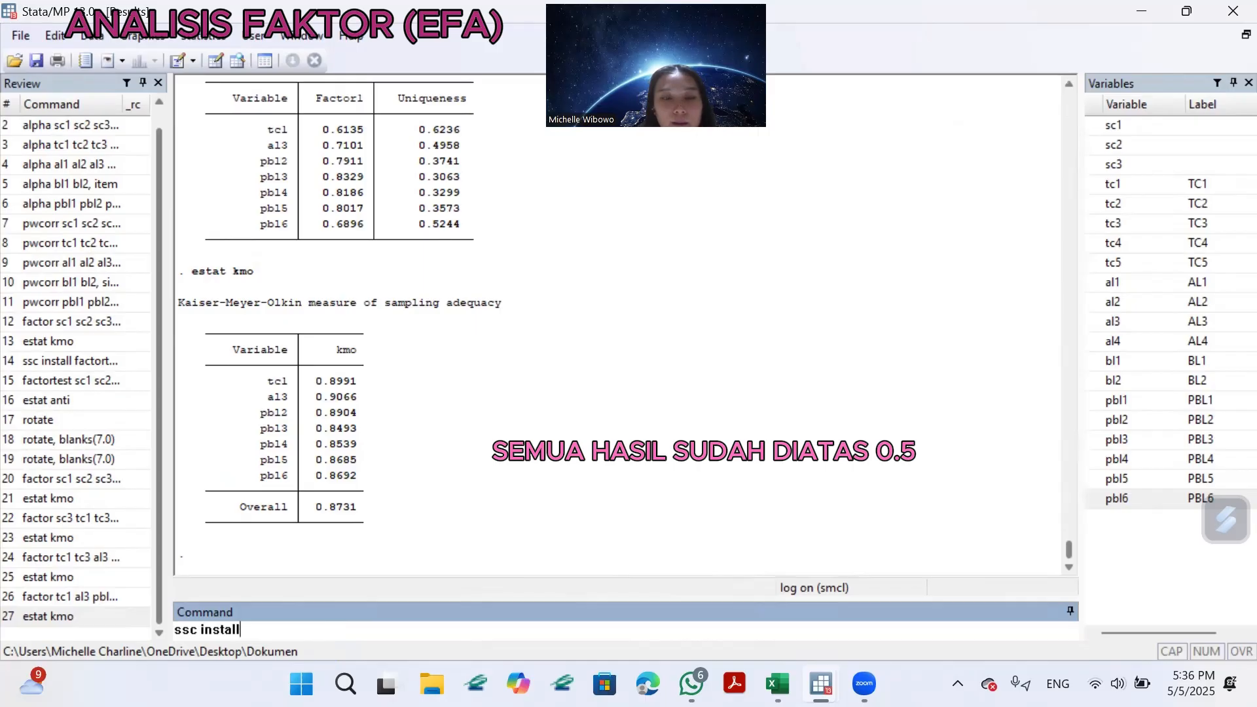
type("install ")
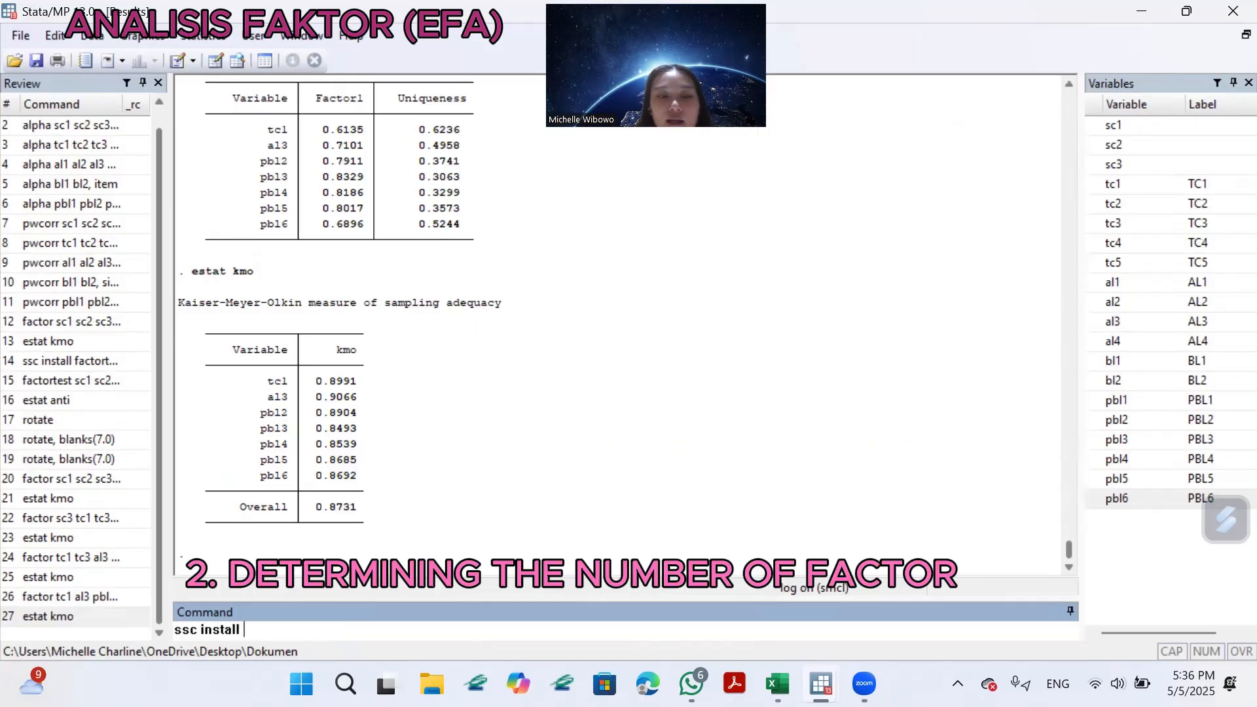
type("fac")
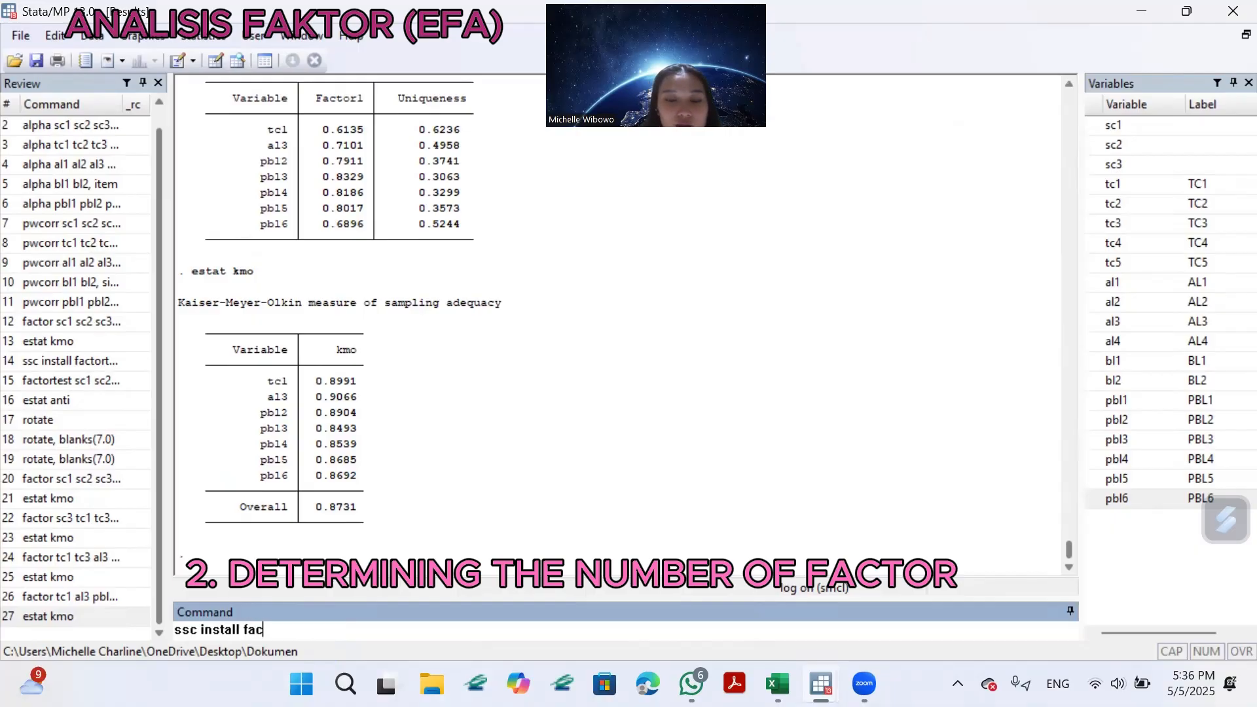
type("tortest")
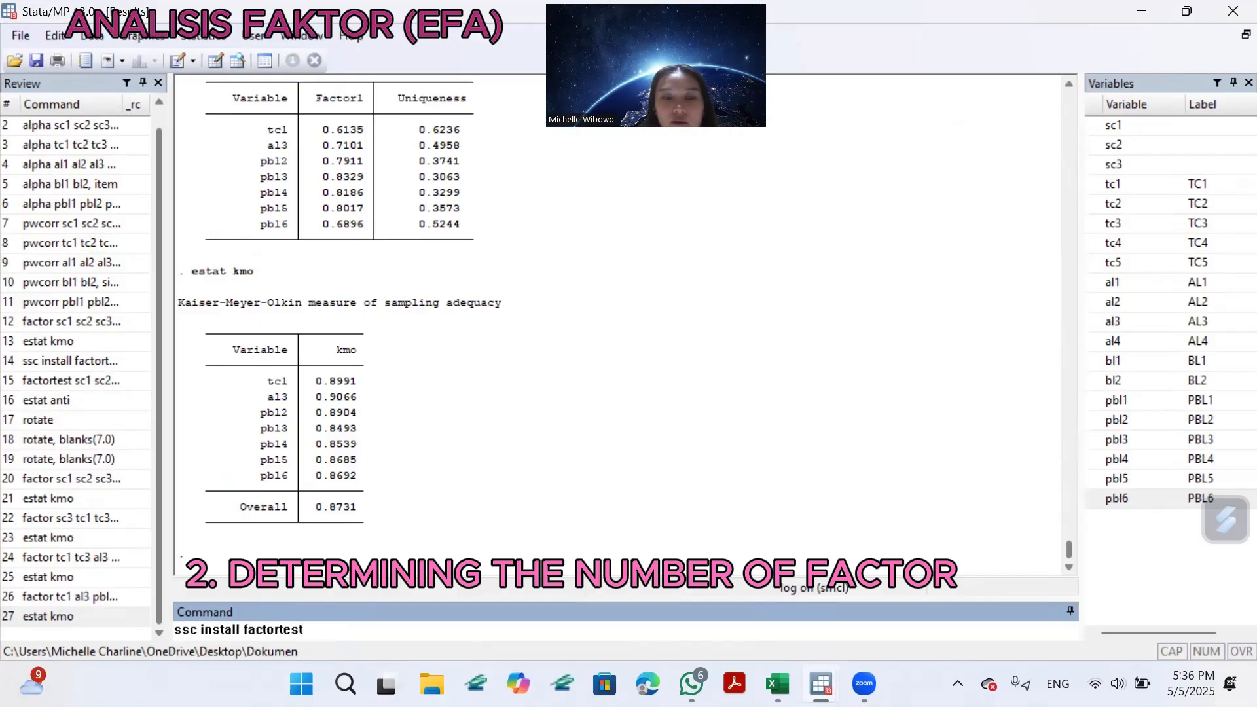
key("Return")
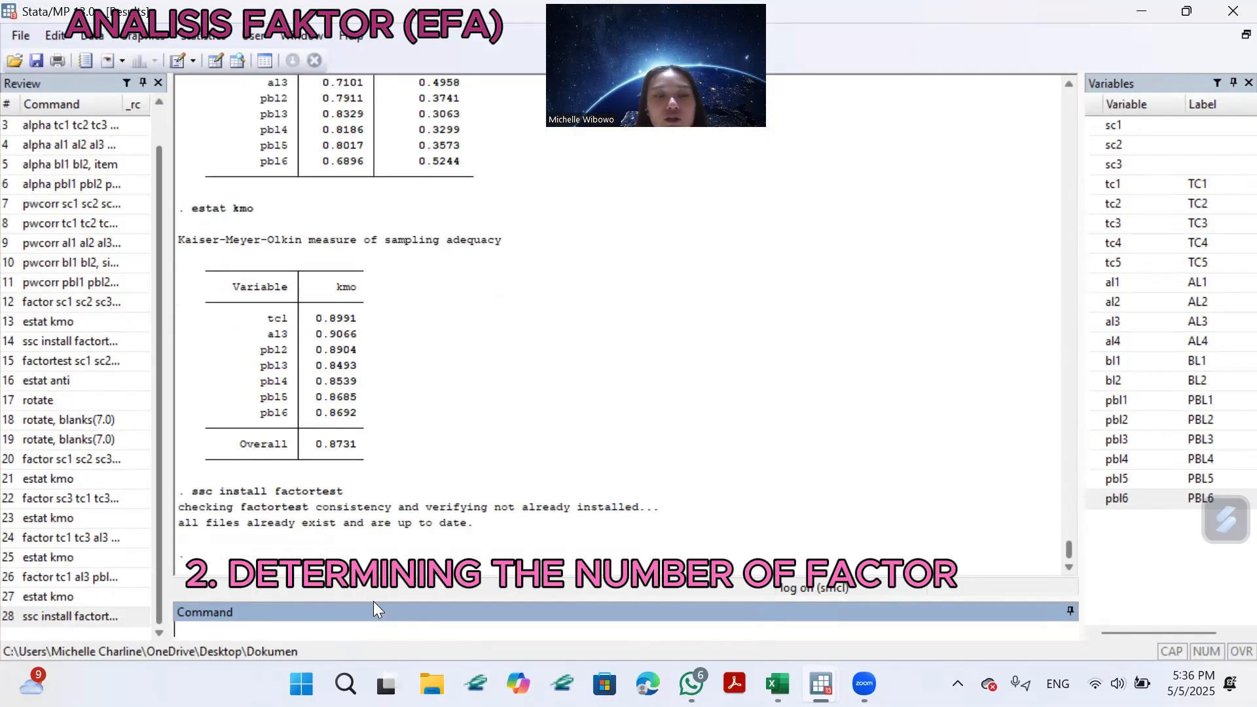
Run factortest on tc1, al3, pbl2, pbl3, pbl4, pbl5 and pbl6 for the Bartlett and KMO tests.
type("fac")
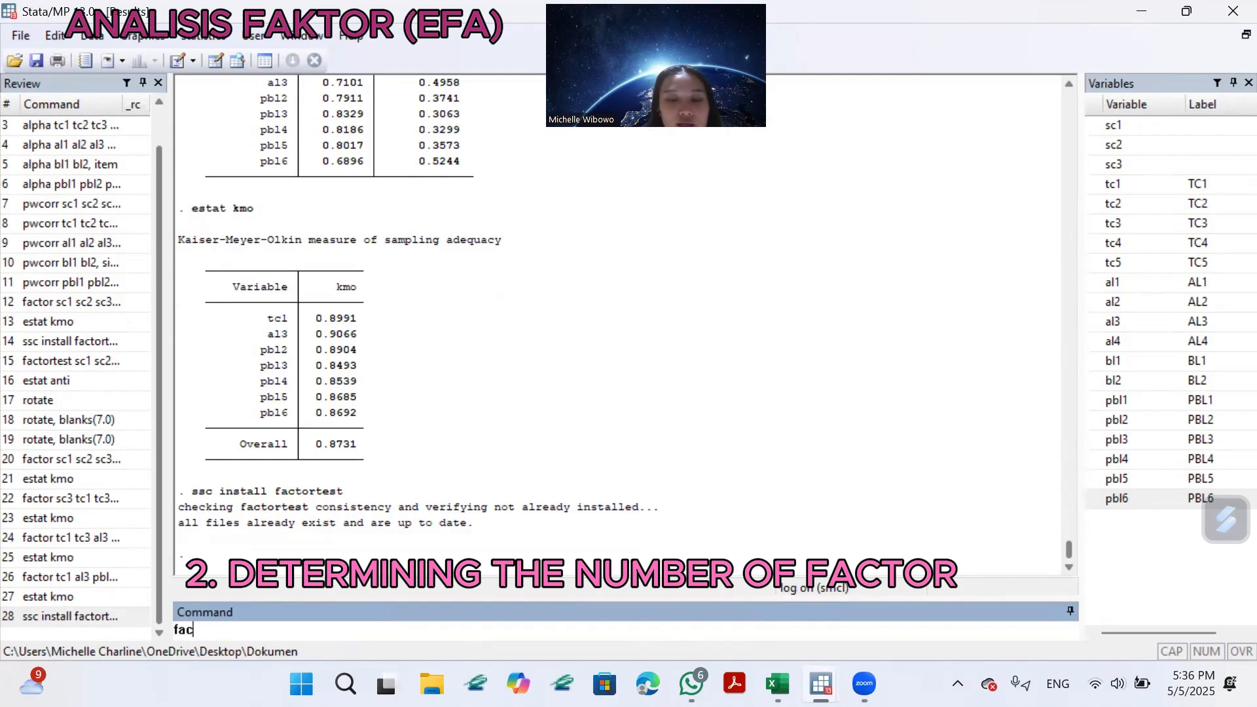
type("tortest")
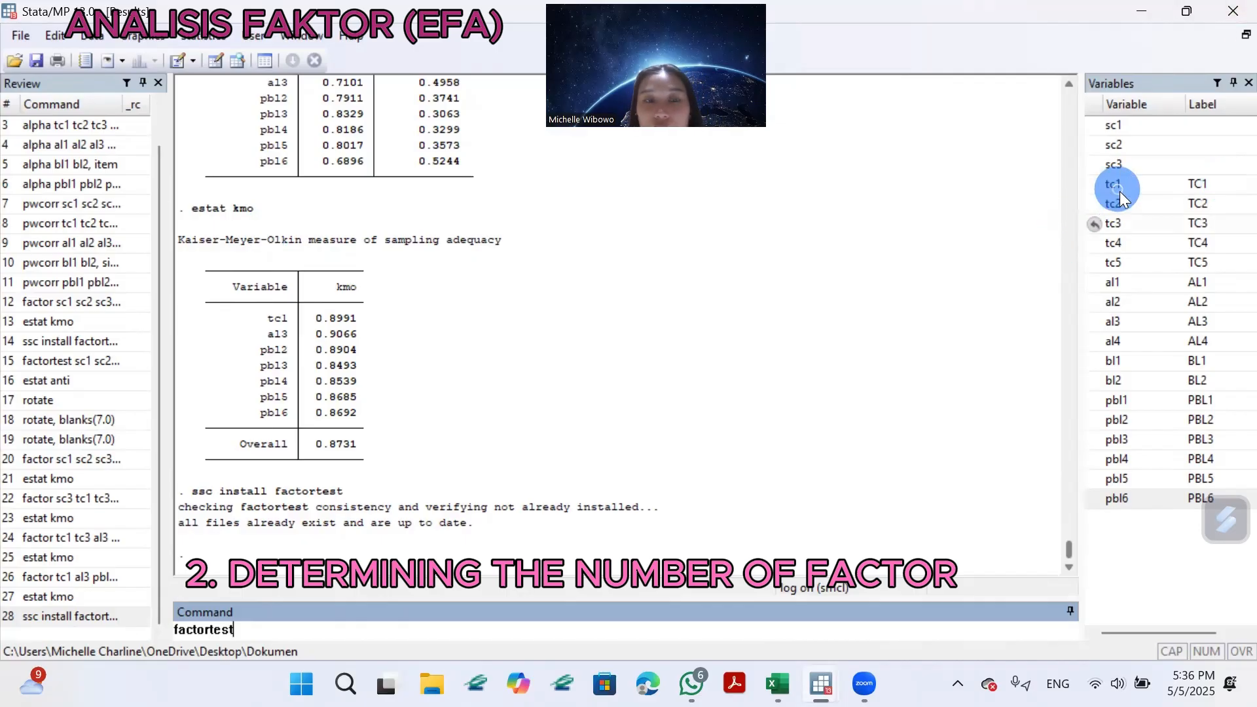
left_click(1096, 183)
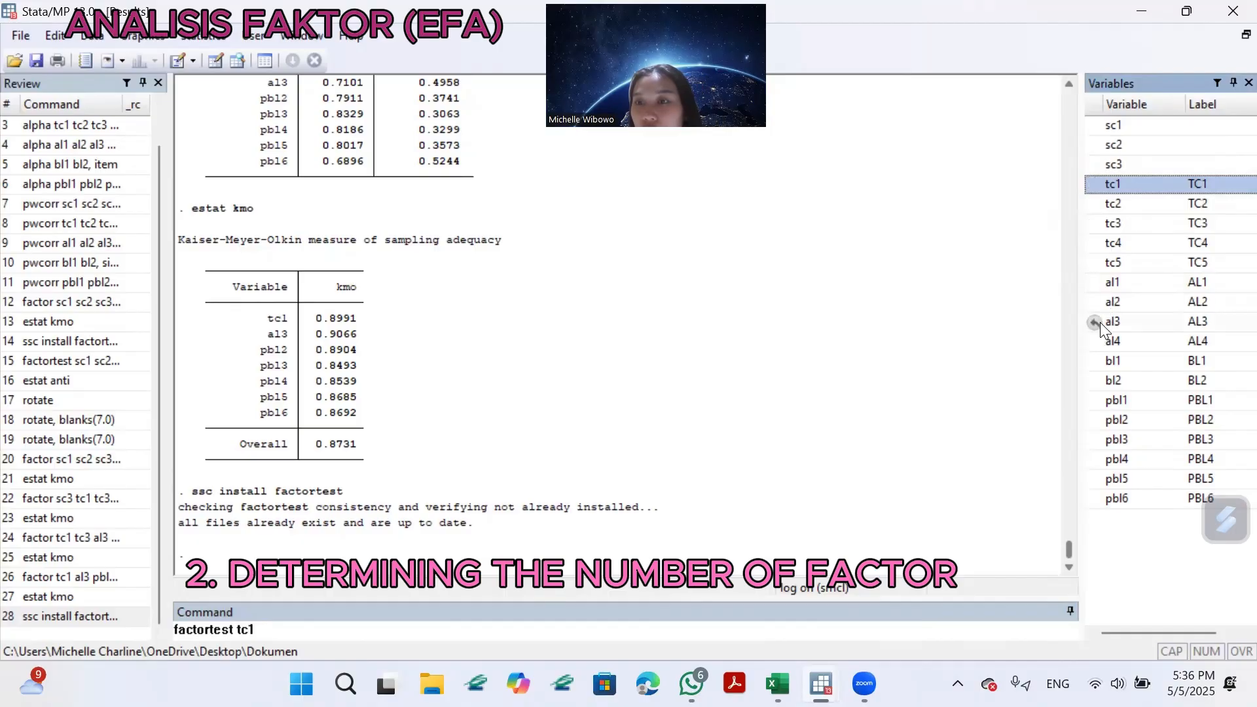
left_click(1100, 322)
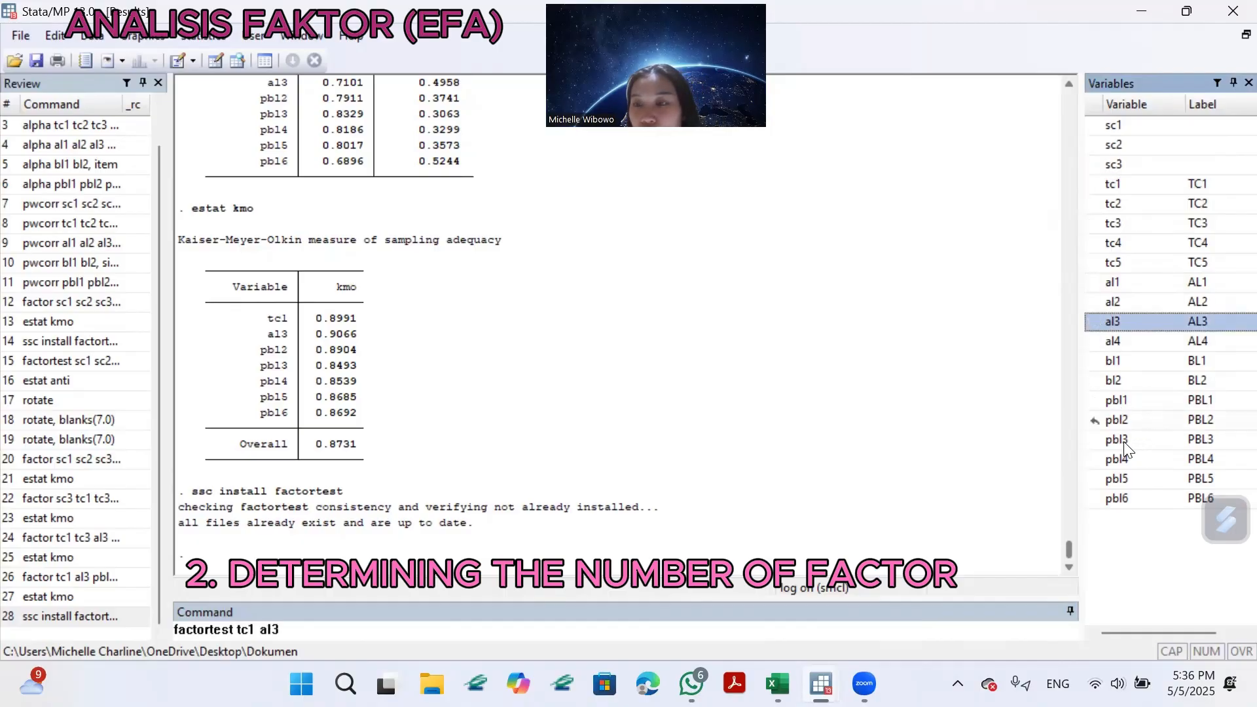
left_click(1097, 420)
left_click(1097, 439)
left_click(1098, 459)
left_click(1099, 479)
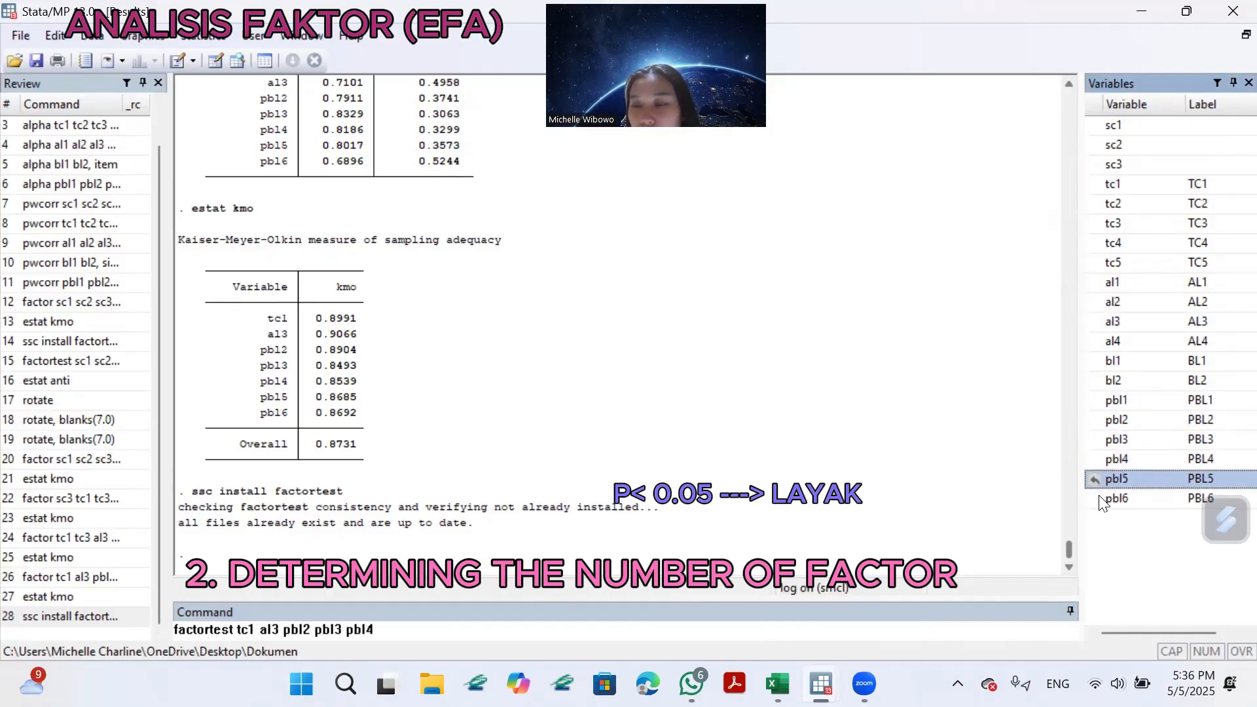
left_click(1101, 498)
left_click(471, 631)
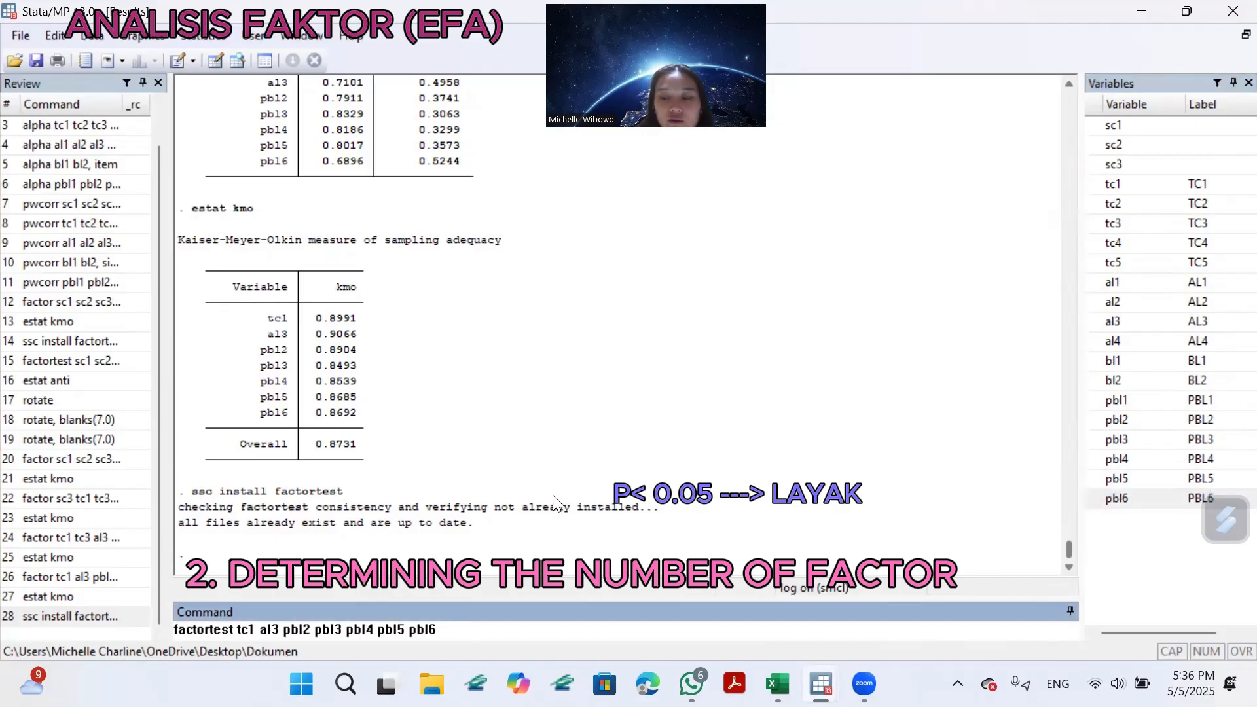
key("Return")
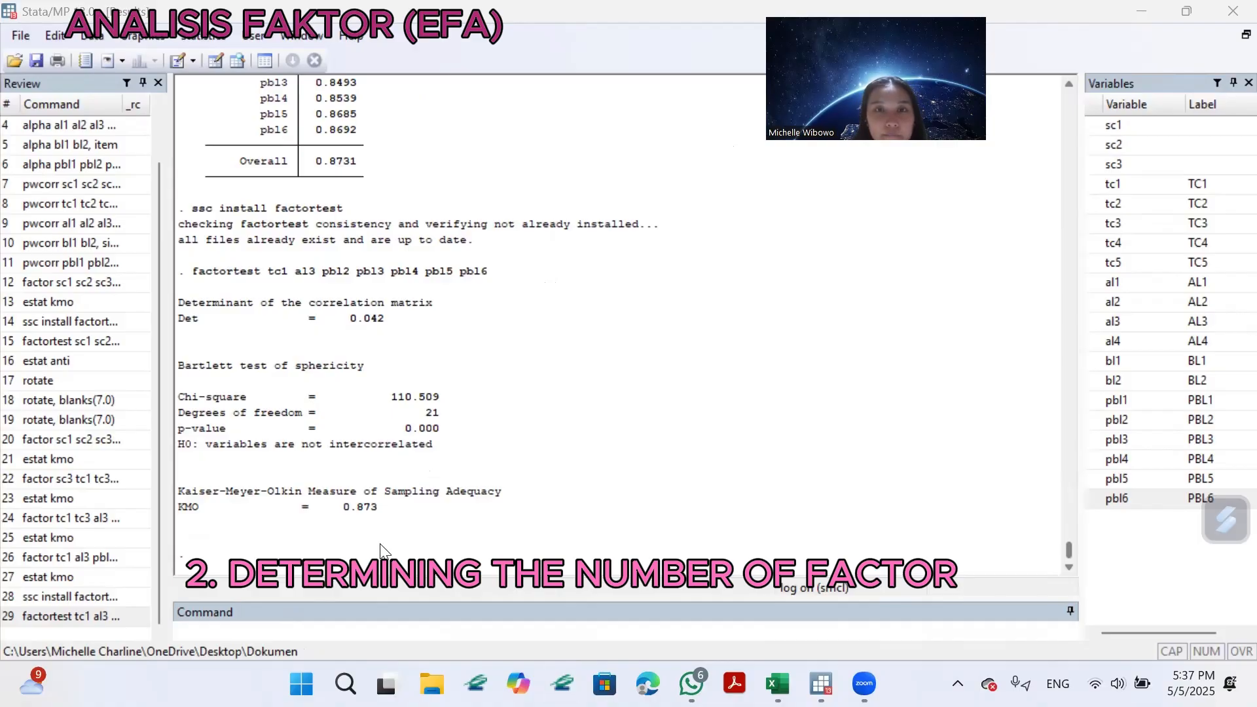
Run estat anti and display the complete anti-image correlation and covariance matrices.
left_click(313, 620)
type("estat an")
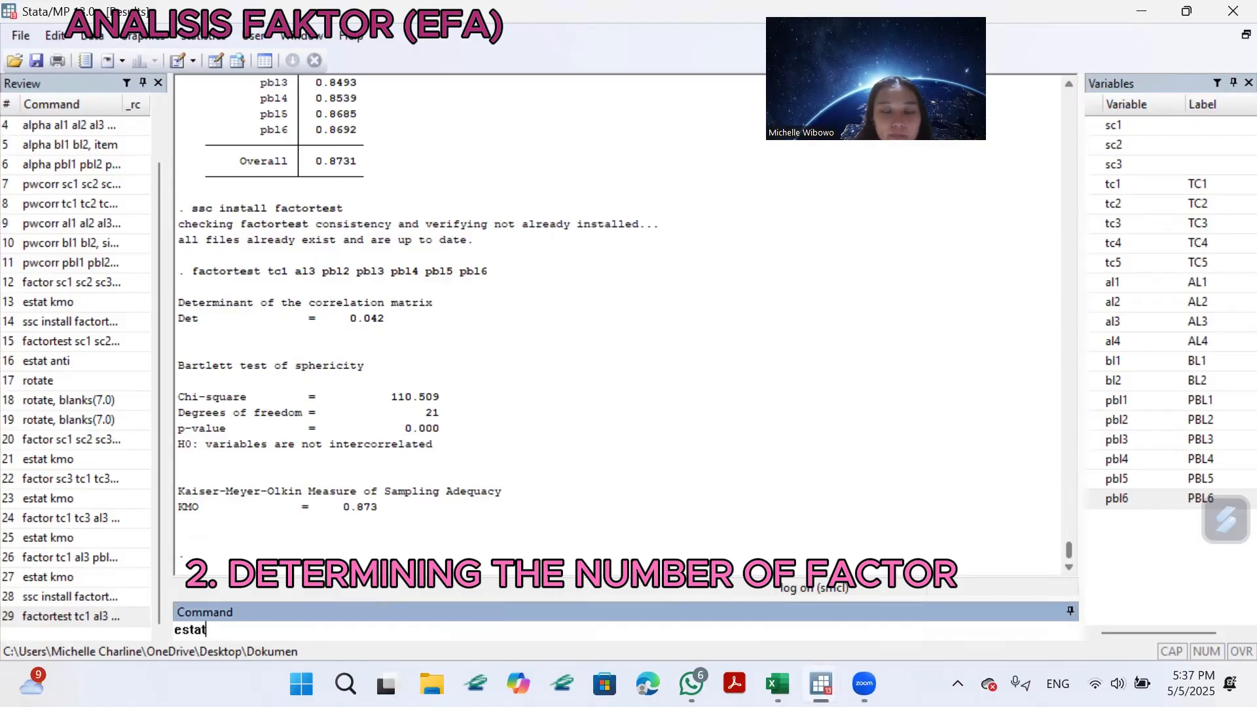
key("Return")
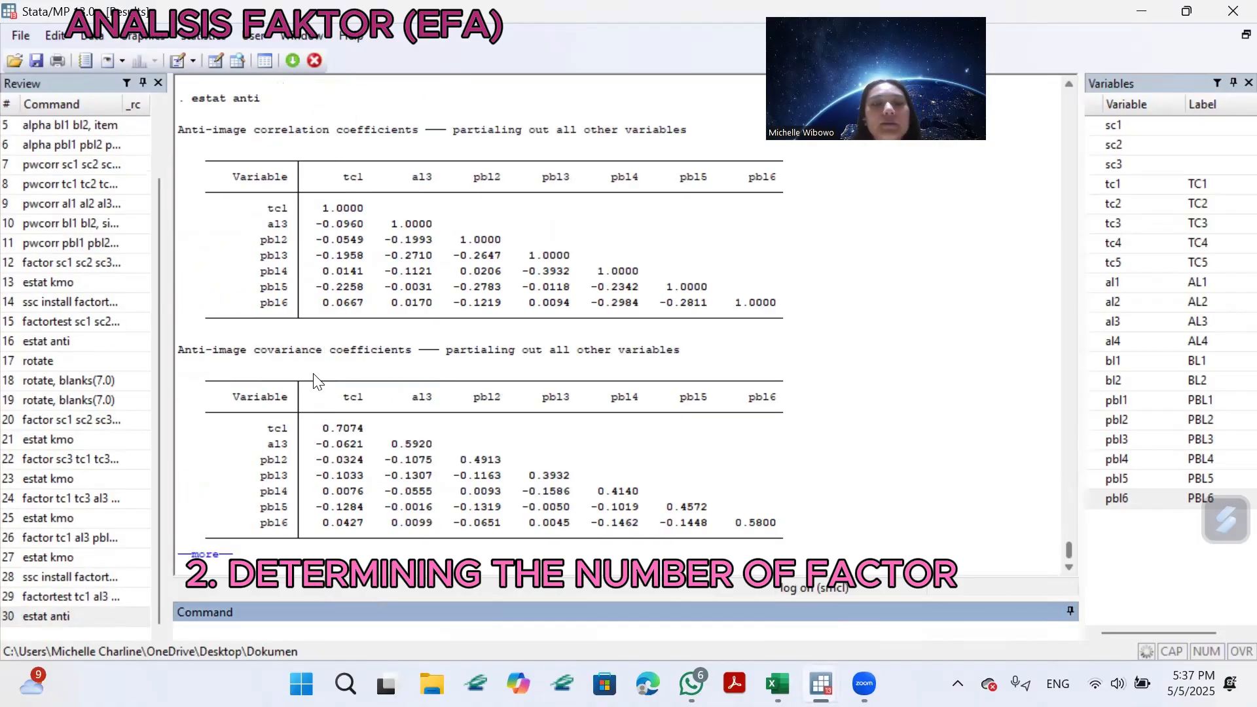
left_click(191, 552)
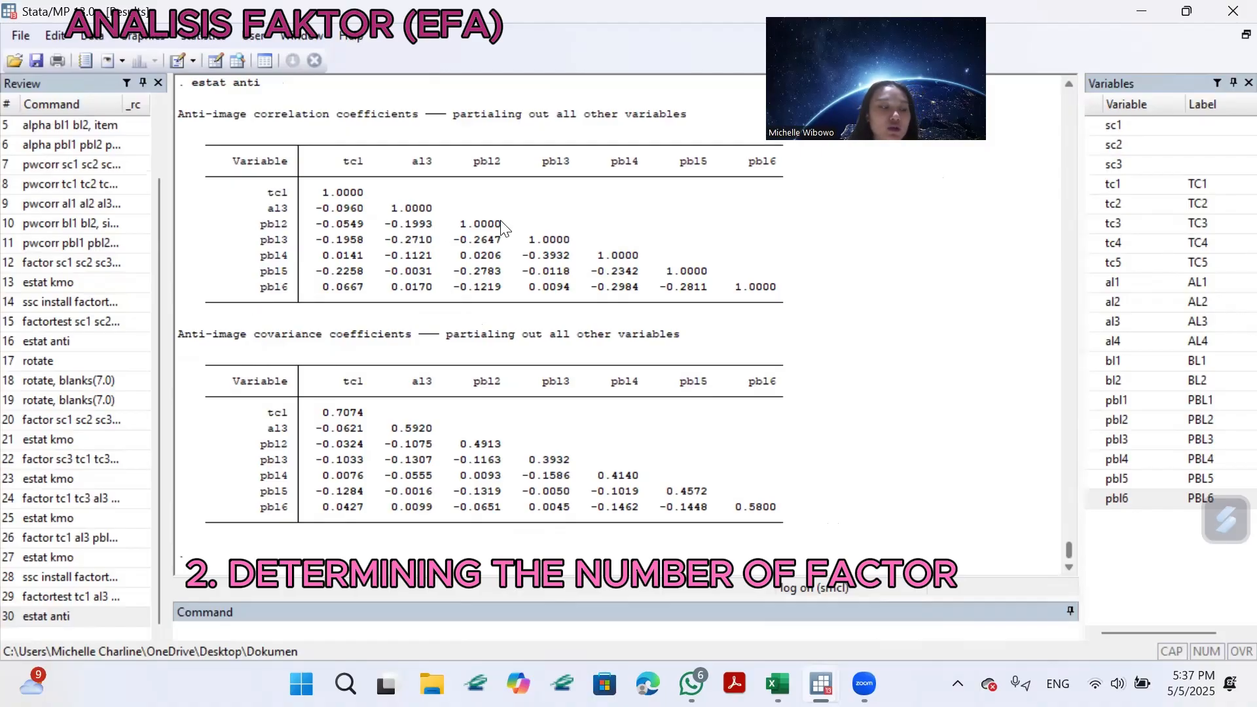
Run rotate on the factor solution and review the complete rotated loadings and factor rotation matrix.
left_click(425, 623)
type("ro")
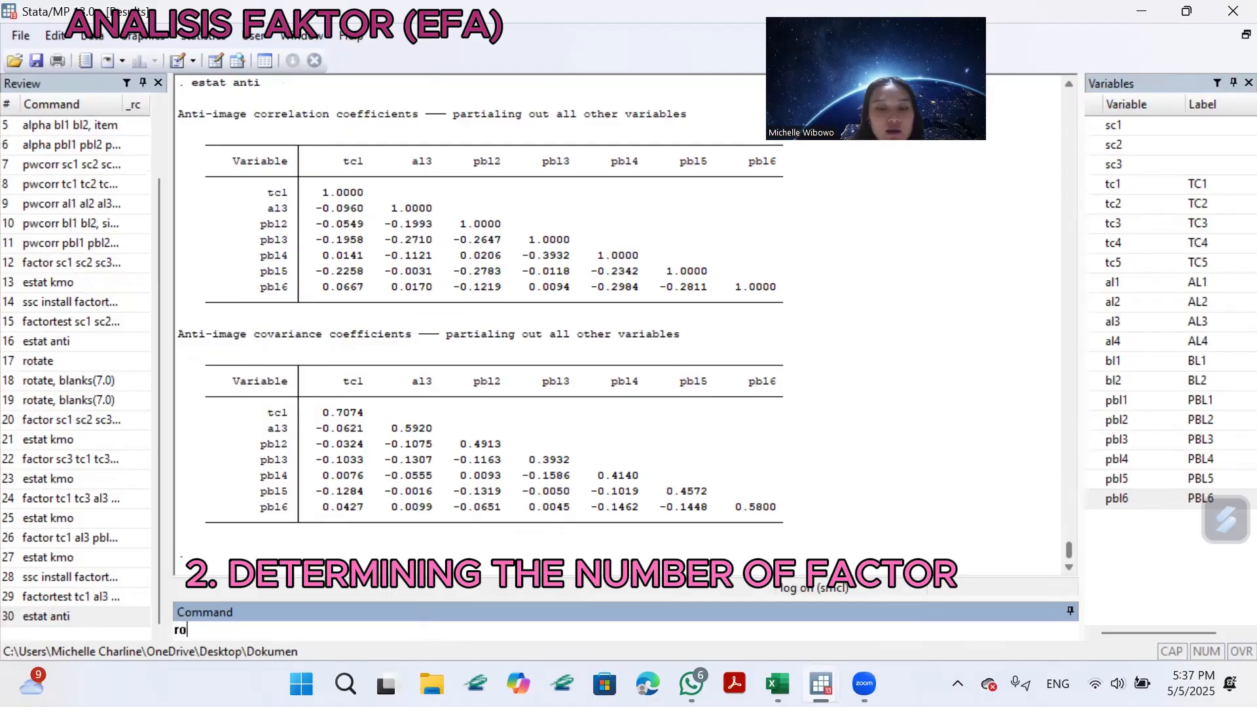
type("tate")
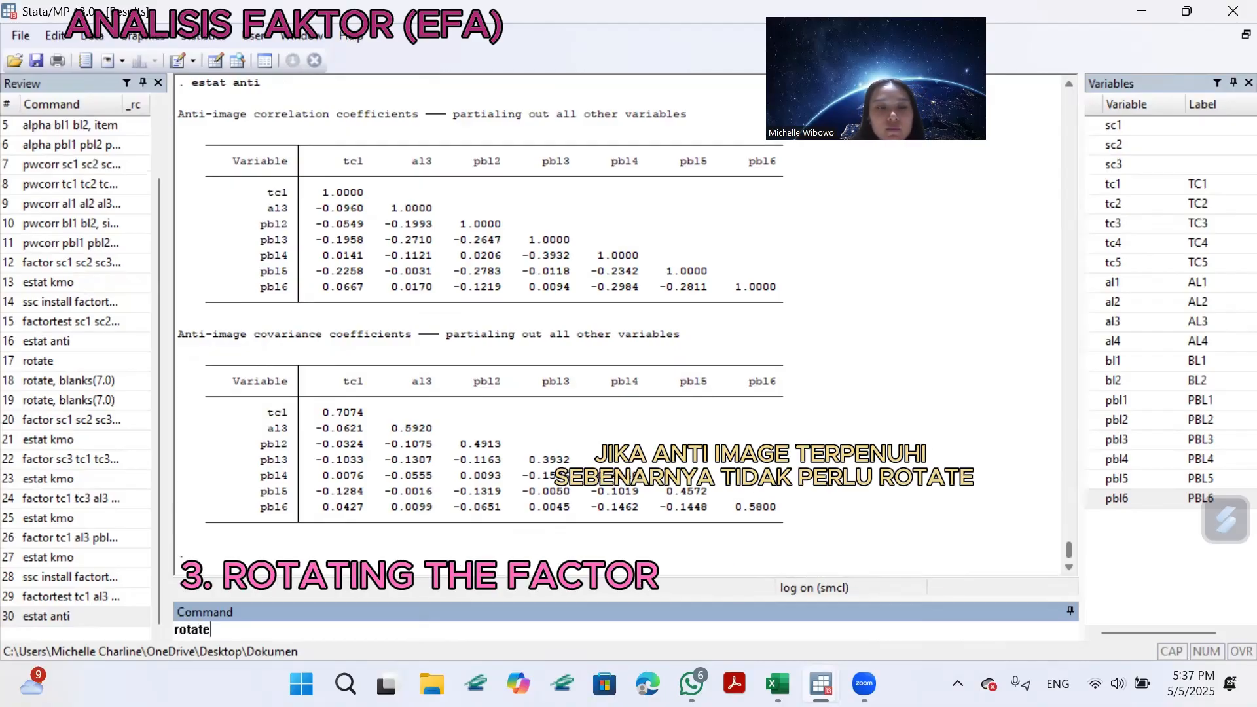
key("Return")
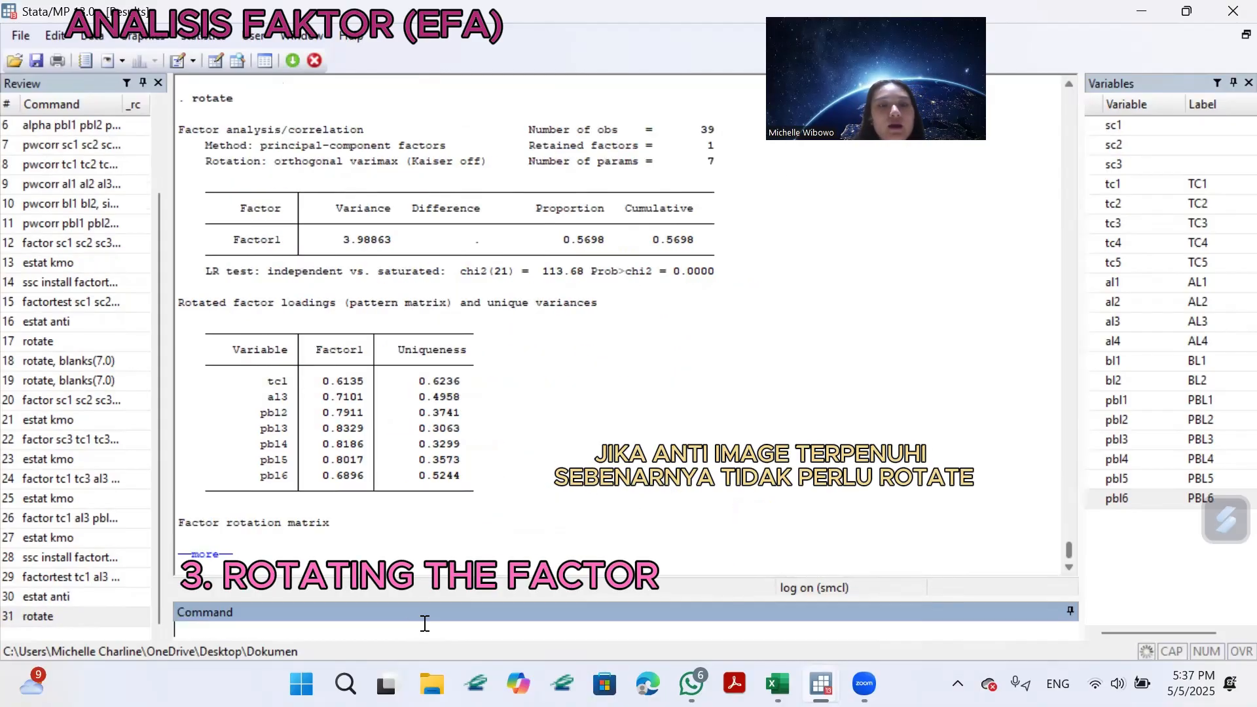
left_click(209, 555)
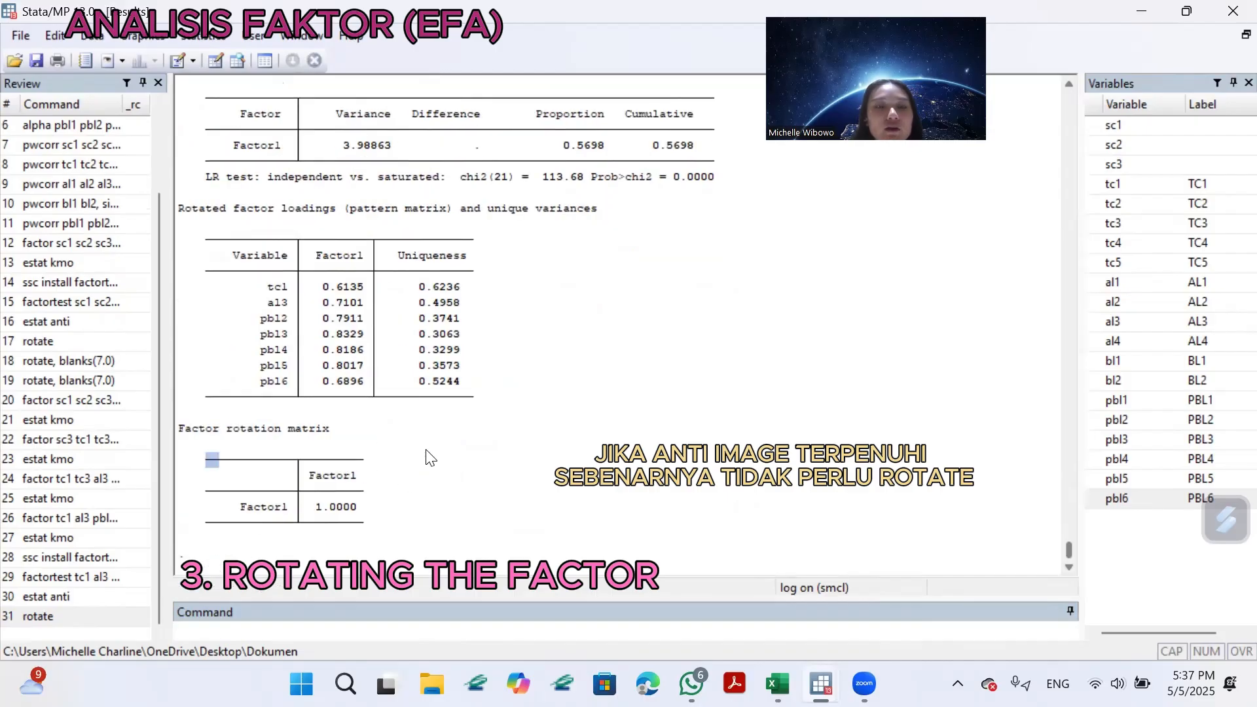
scroll(543, 327, "up", 1)
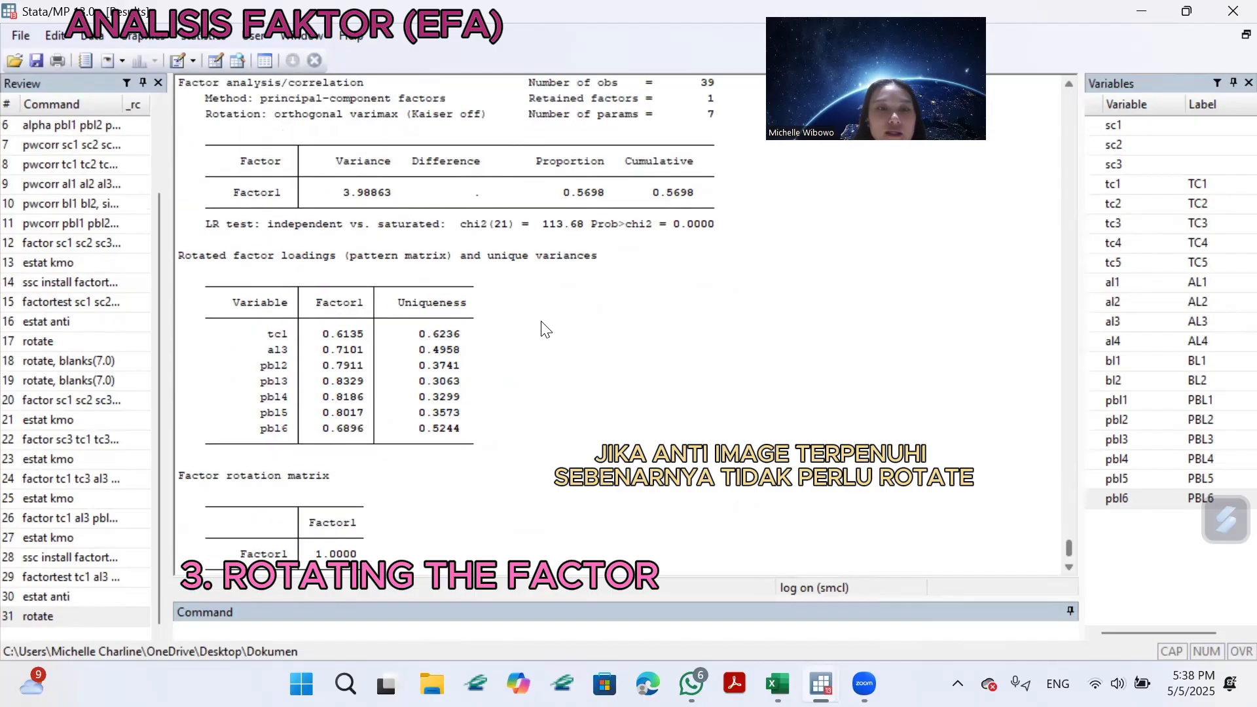
Examine the rotated factor loadings, uniqueness values and factor rotation matrix of the seven retained items.
scroll(543, 327, "down", 1)
scroll(553, 328, "up", 1)
scroll(567, 331, "down", 1)
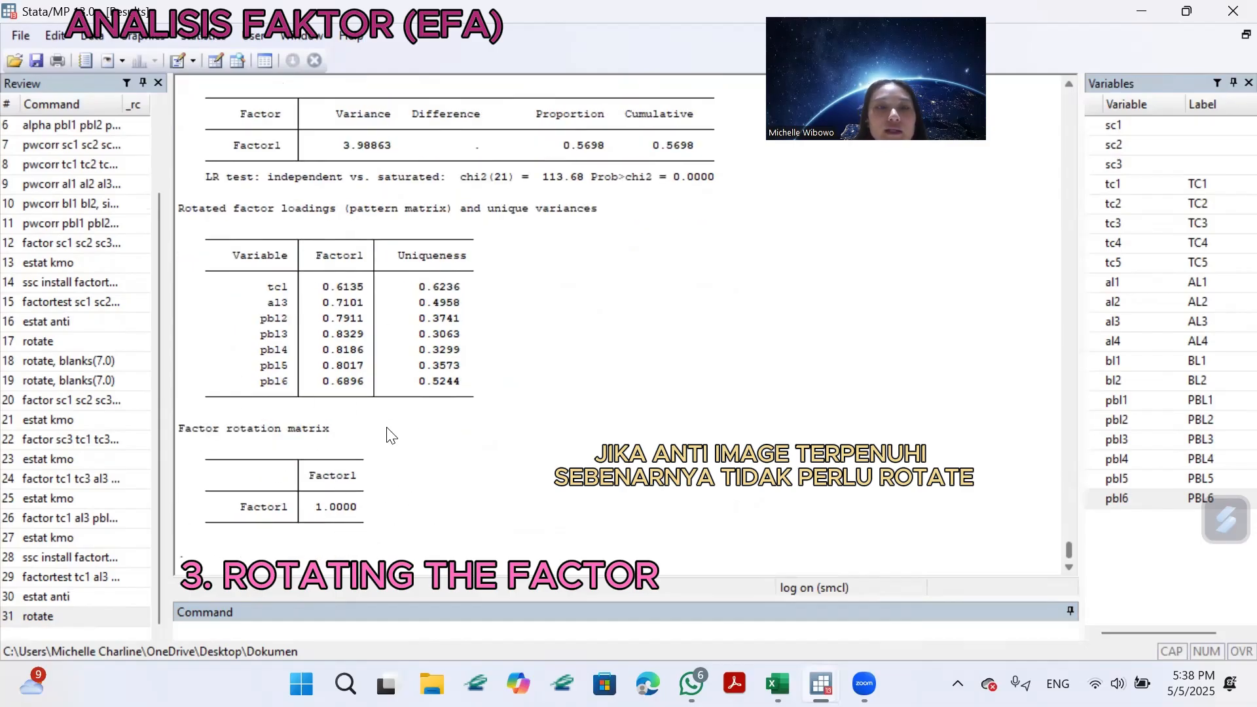
scroll(521, 275, "up", 1)
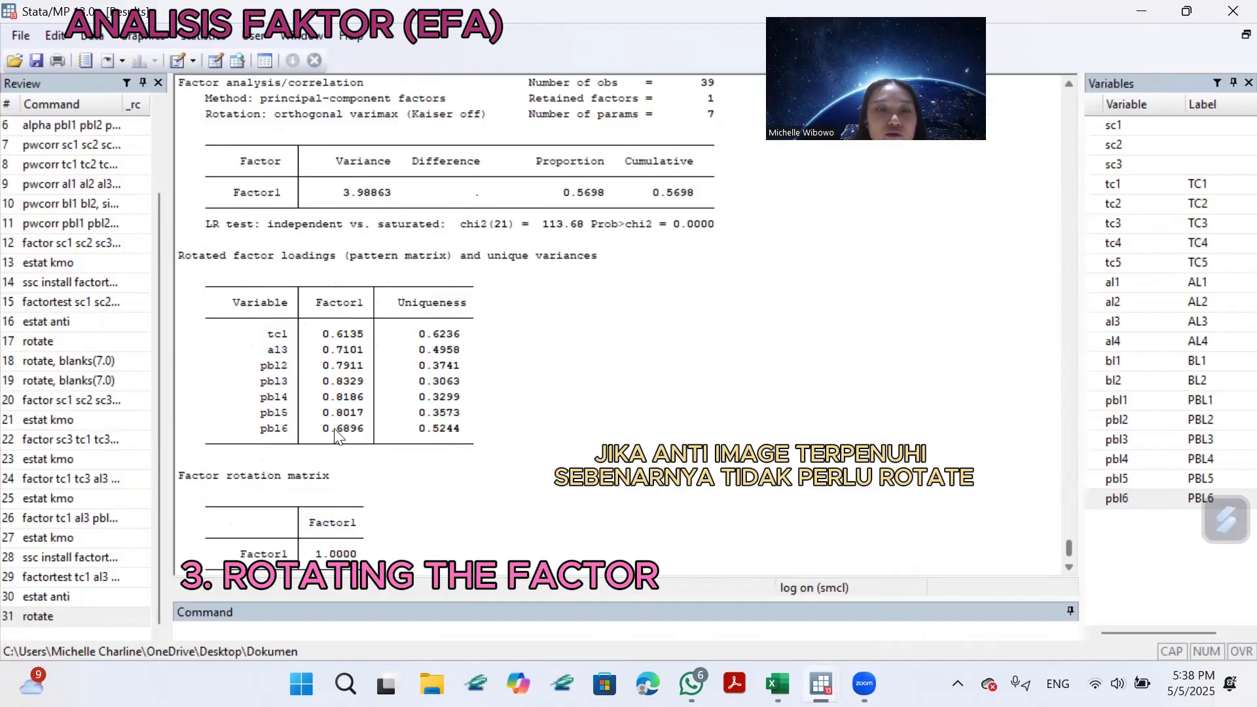
scroll(379, 437, "down", 1)
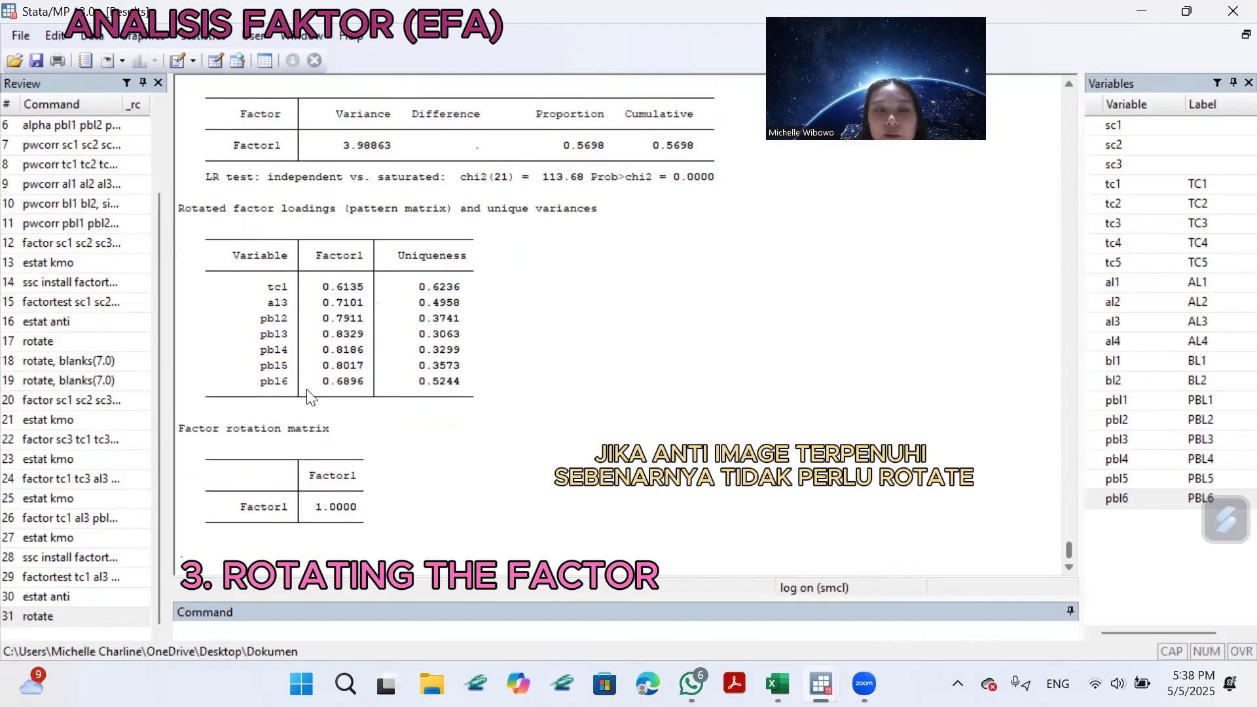
Run rotate, blanks(7.0) on the factor solution and review the complete filtered loadings and factor rotation matrix.
left_click(319, 628)
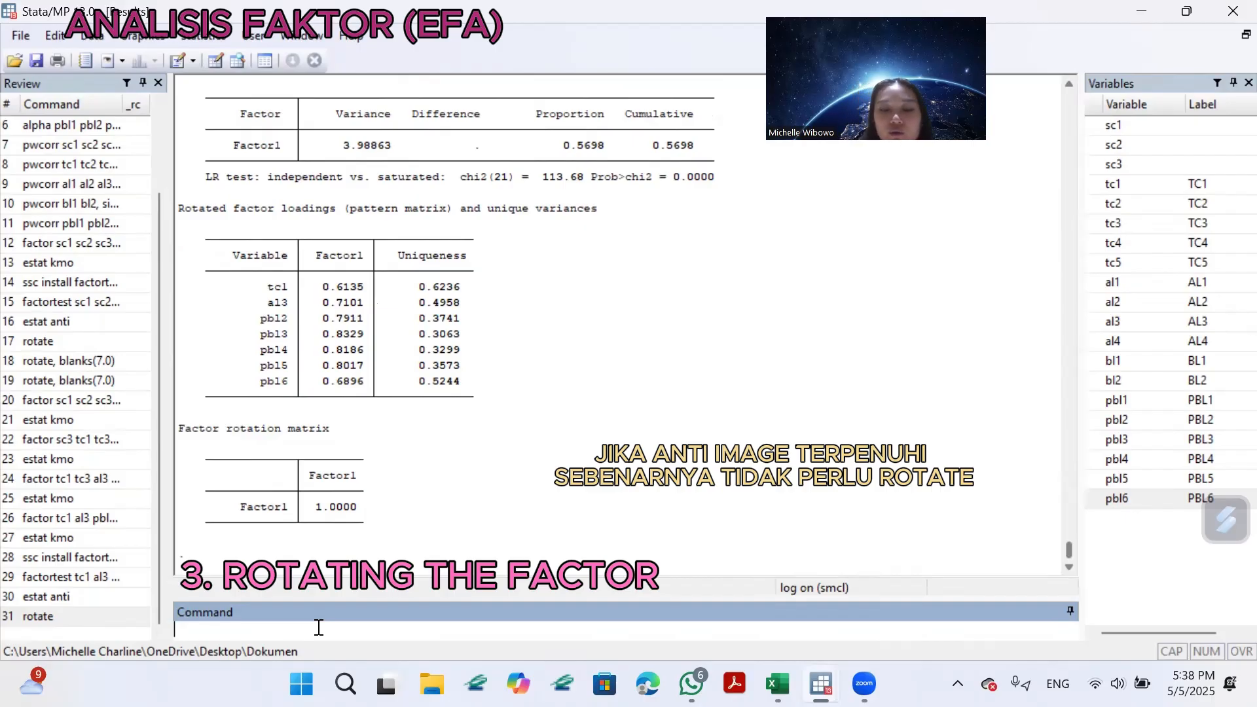
type("rotar")
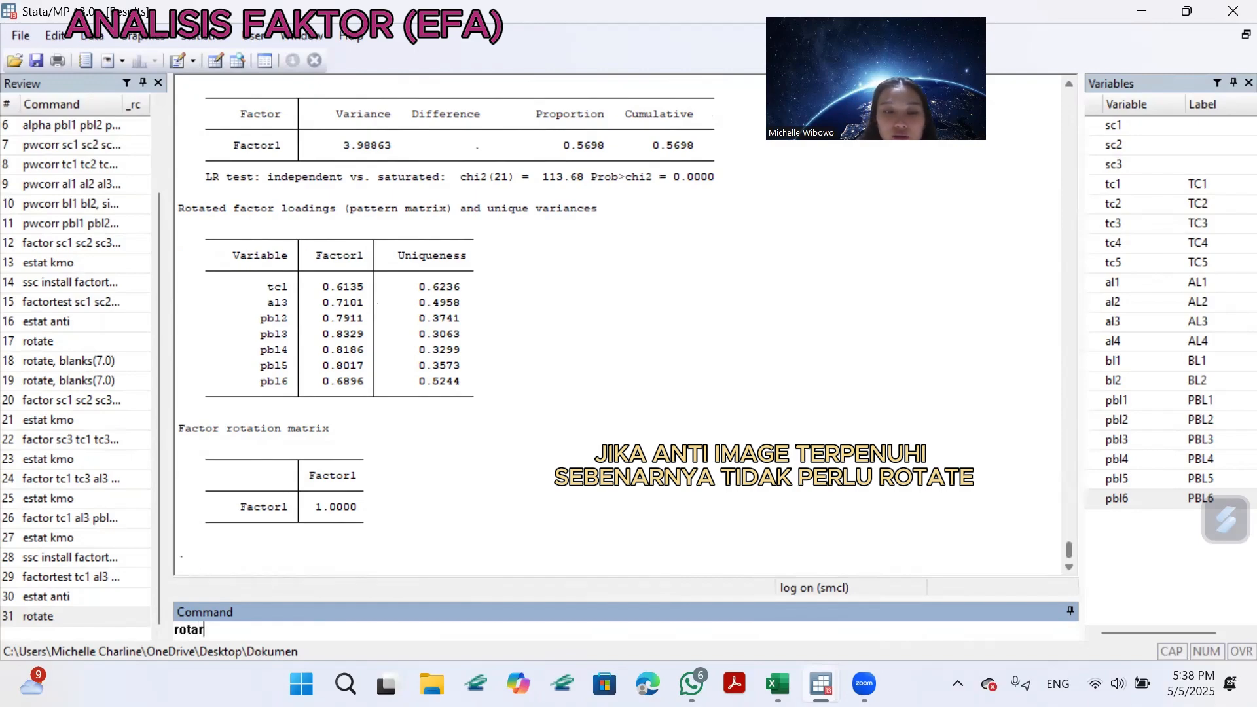
type("te")
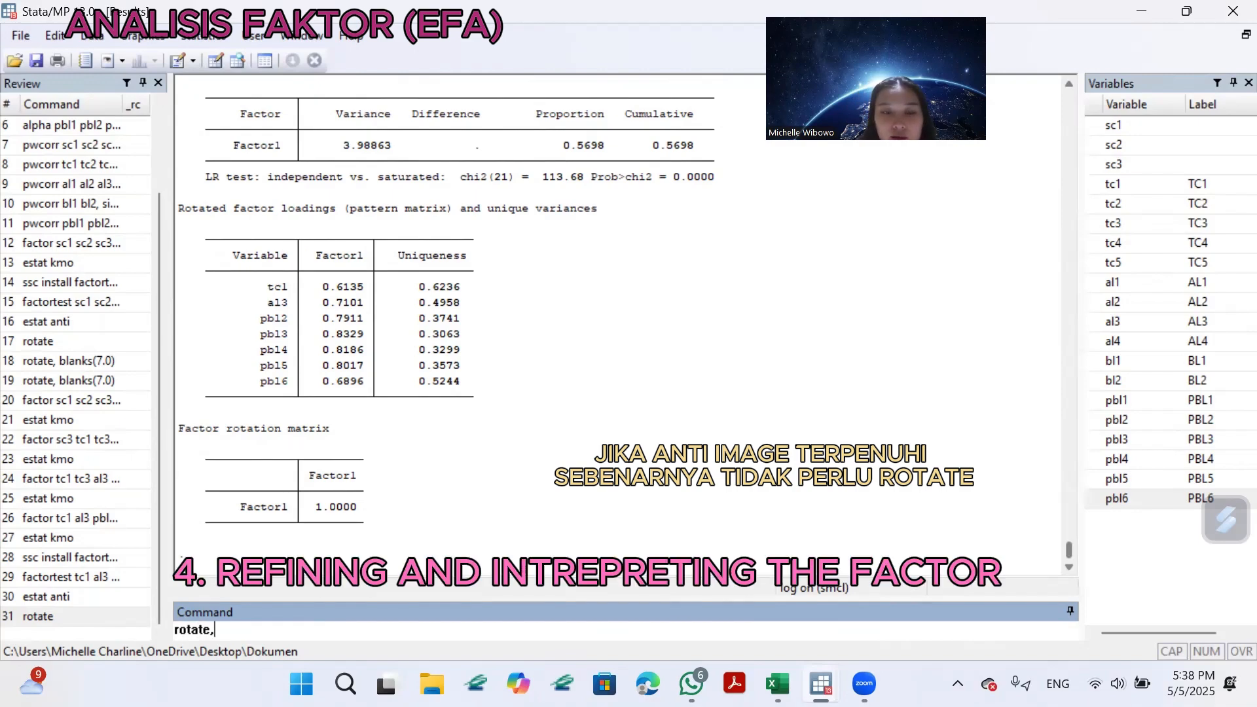
type(", blanks")
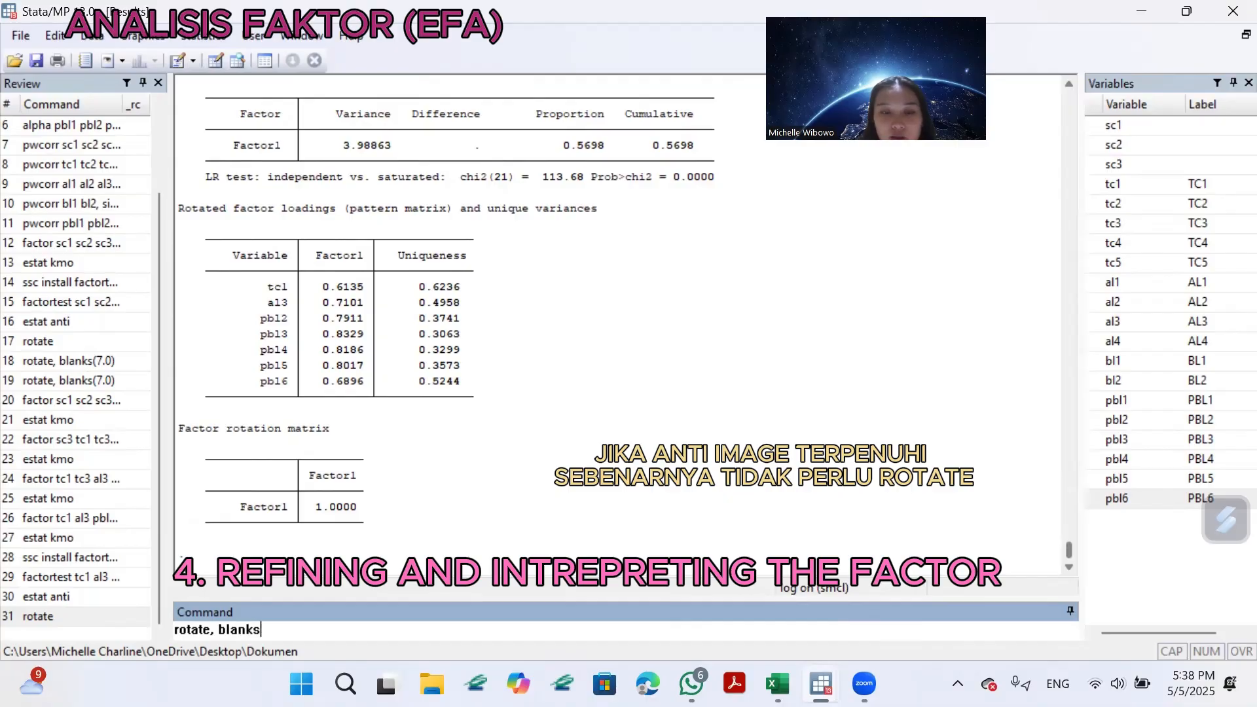
type("(7.")
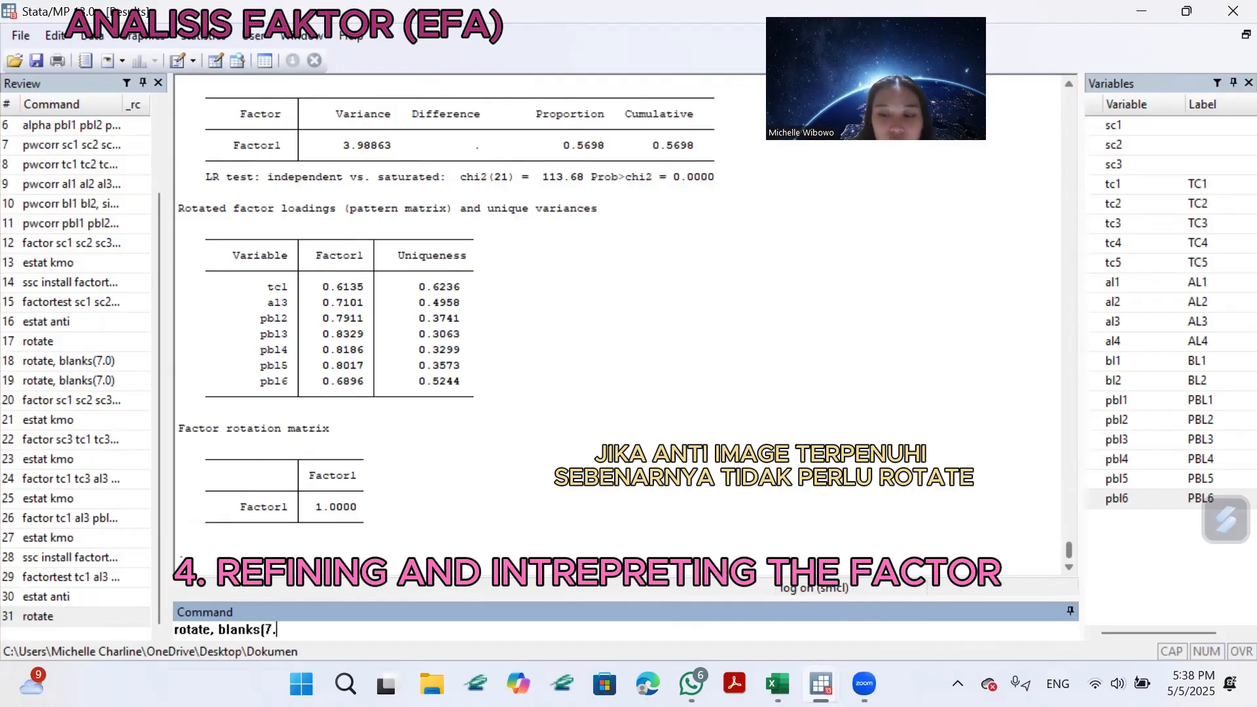
type("0")
key("Return")
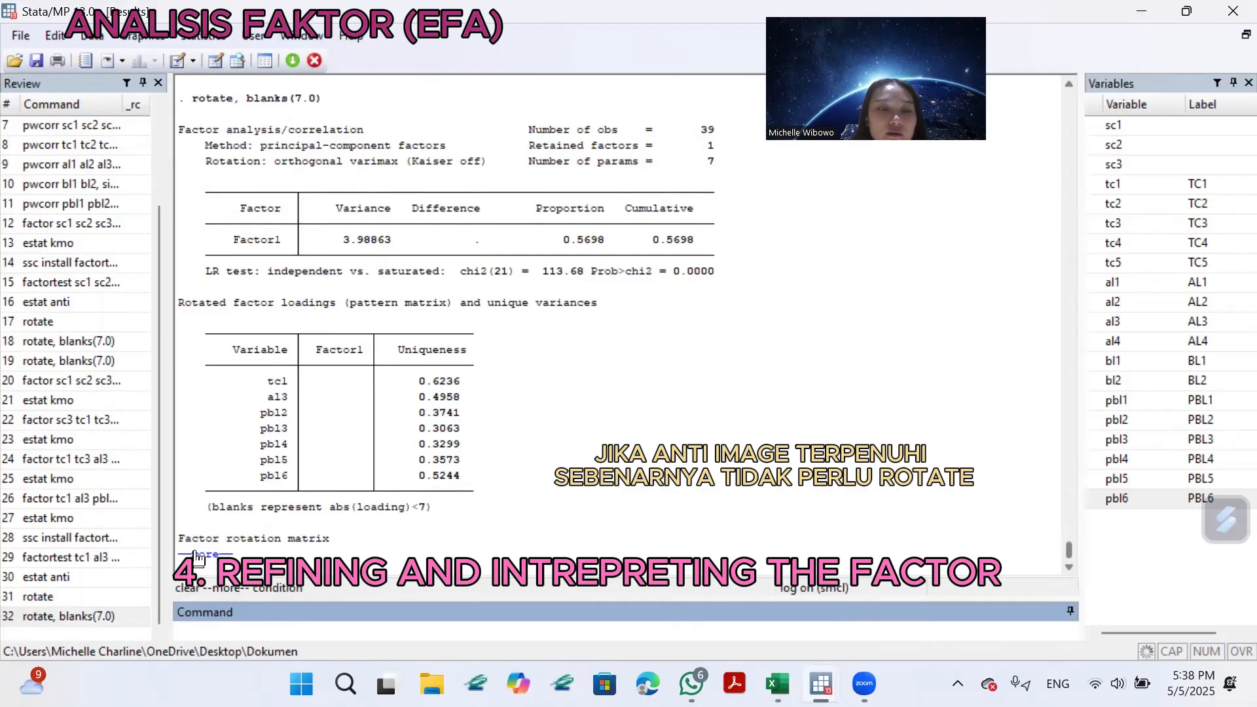
left_click(205, 554)
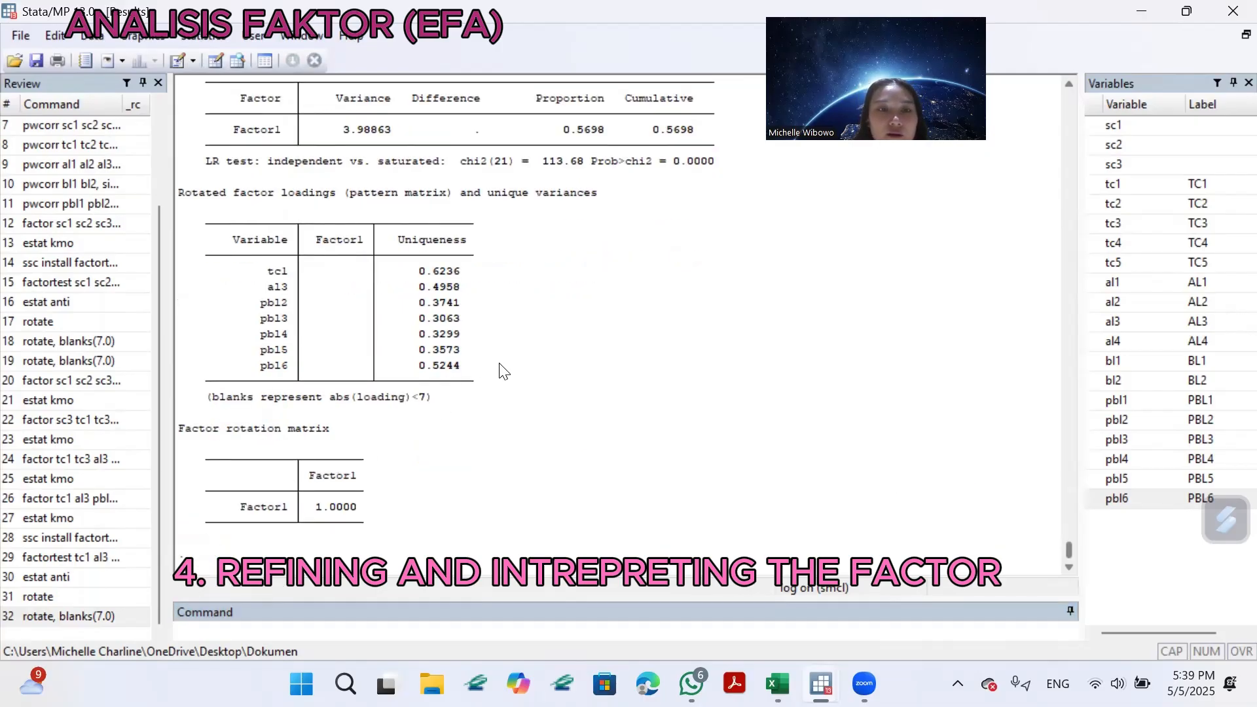
scroll(513, 430, "up", 3)
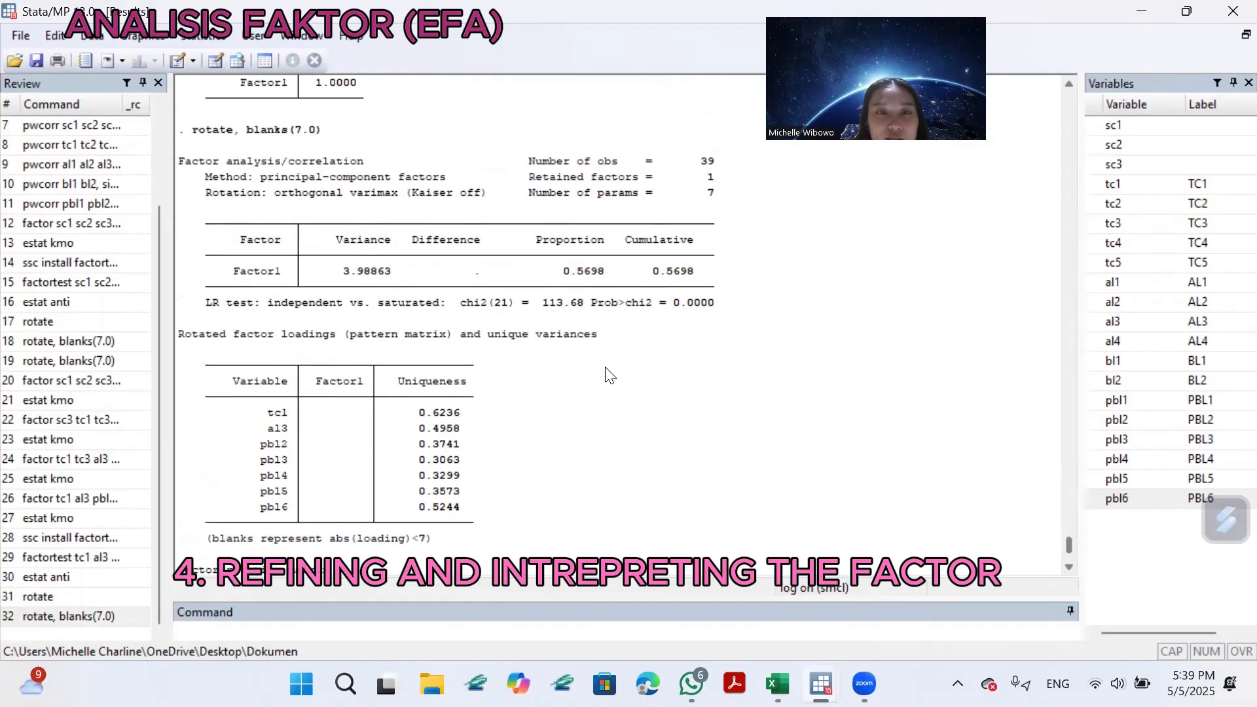
scroll(610, 375, "down", 2)
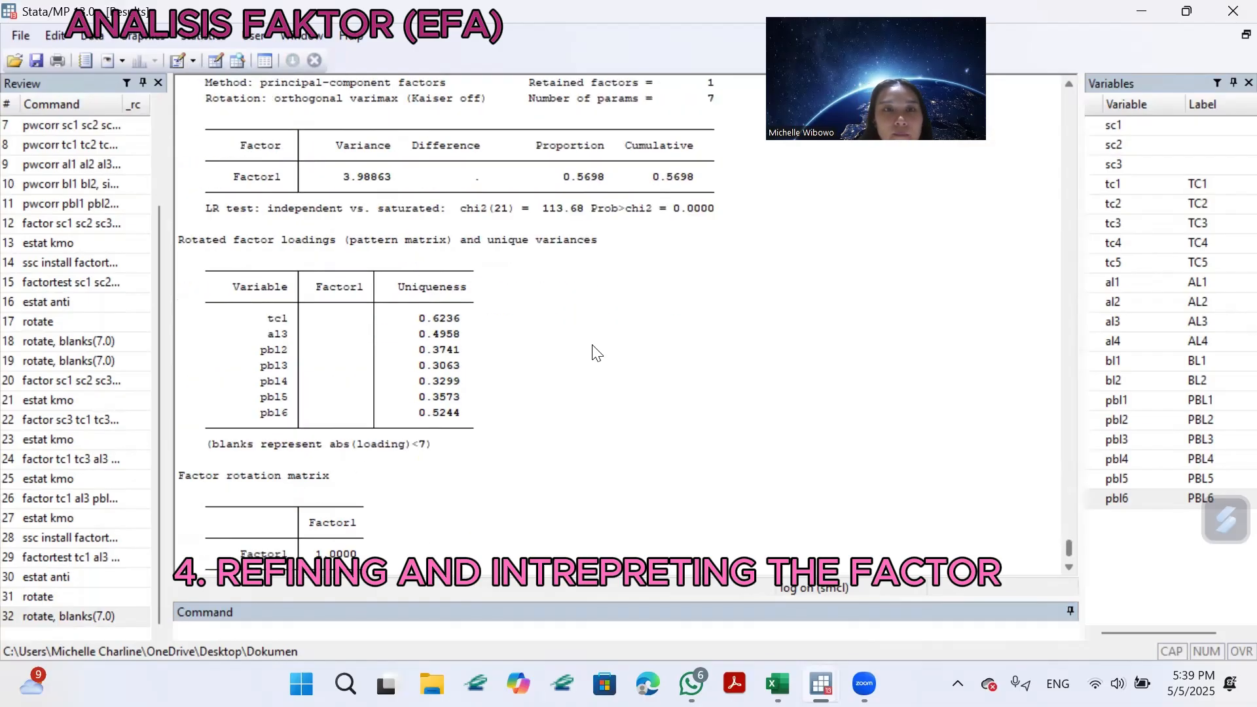
scroll(596, 354, "up", 2)
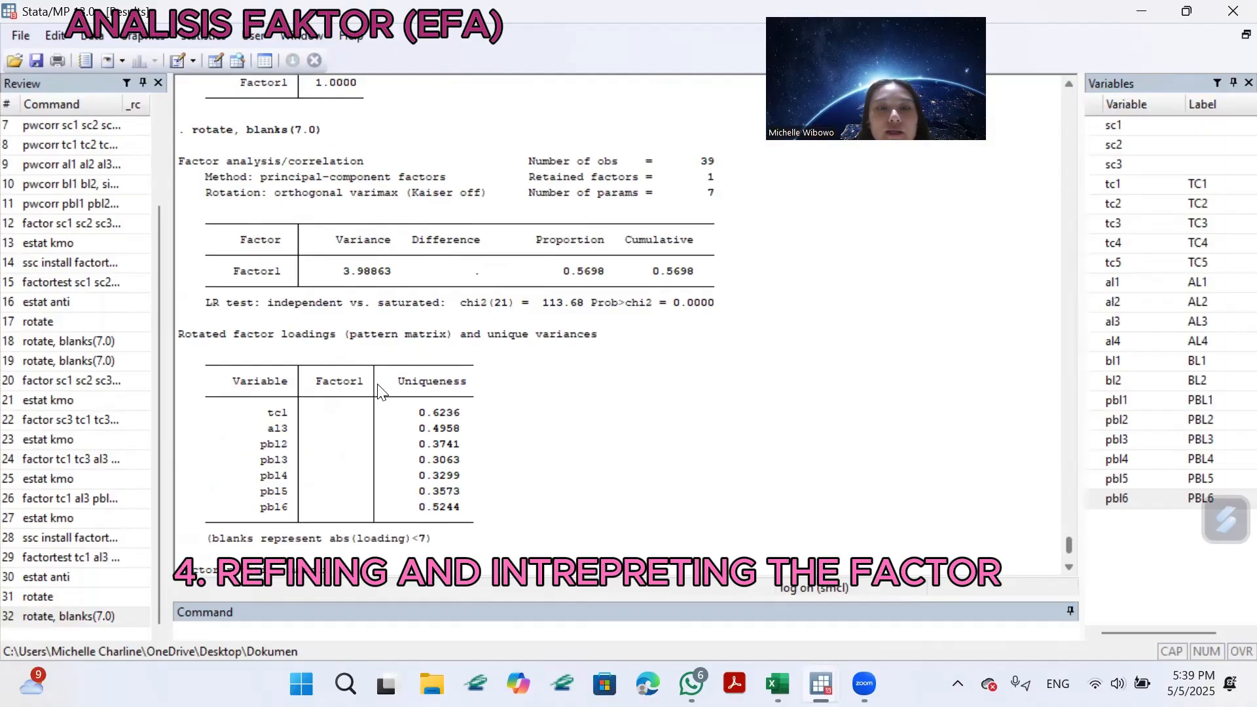
scroll(395, 363, "down", 3)
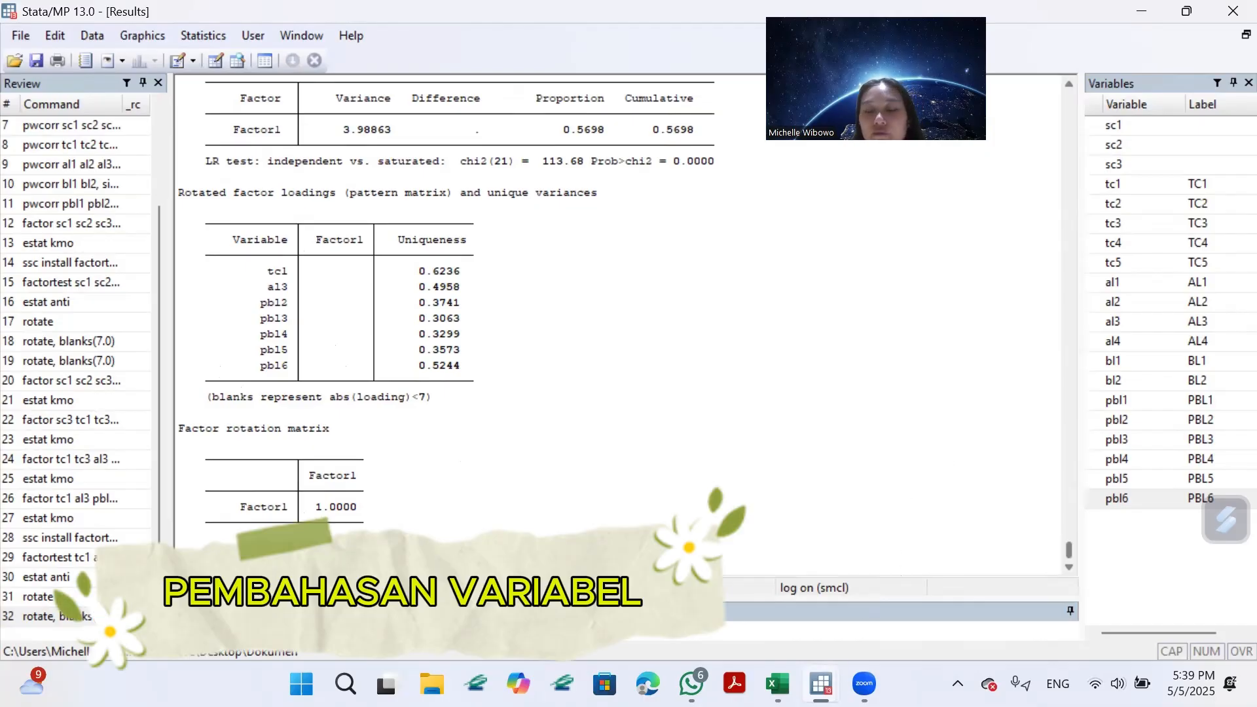
Switch to the Data (1) workbook in Excel to look at the questionnaire item columns.
left_click(778, 684)
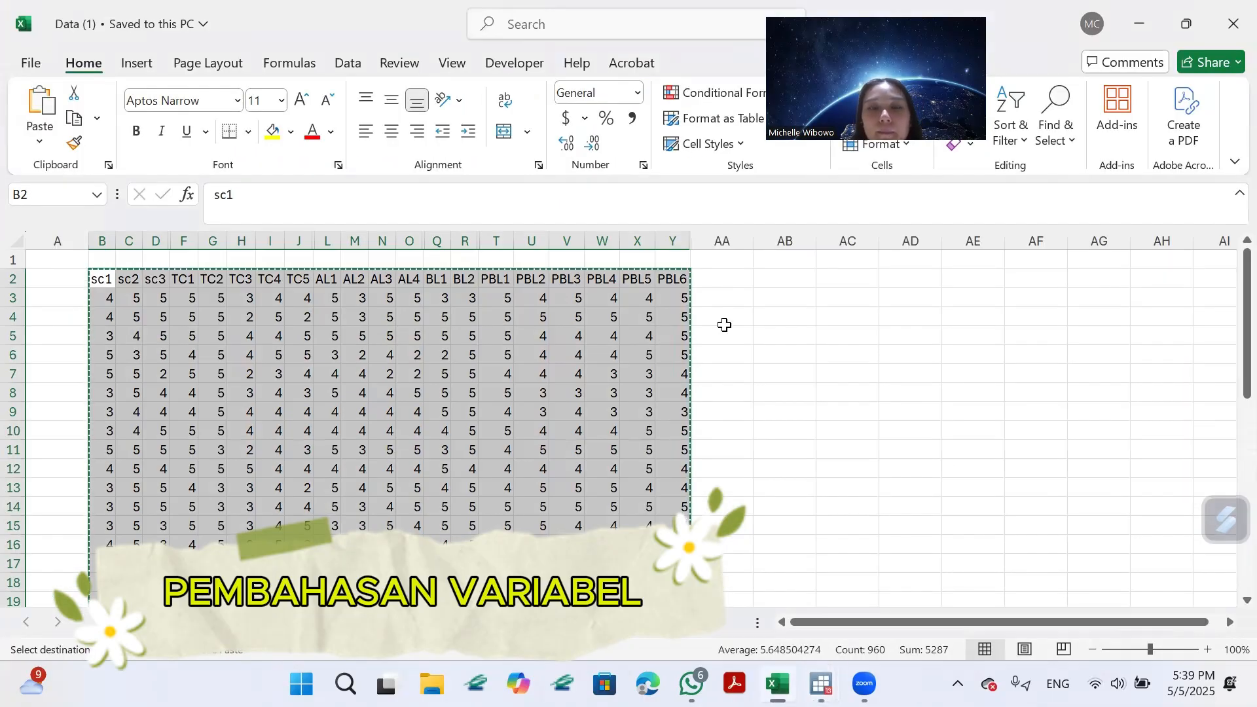